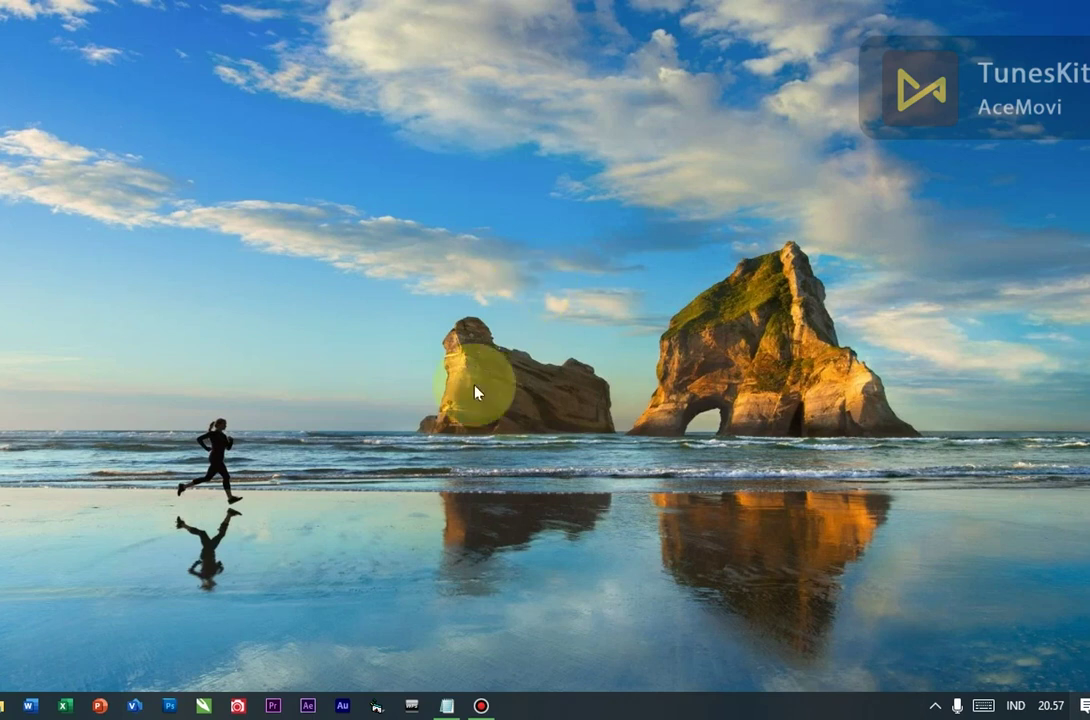
# - Add the line "rule dan balance" below the title in the open Notepad note, leaving one blank line between, and minimize the note
pyautogui.click(447, 705)
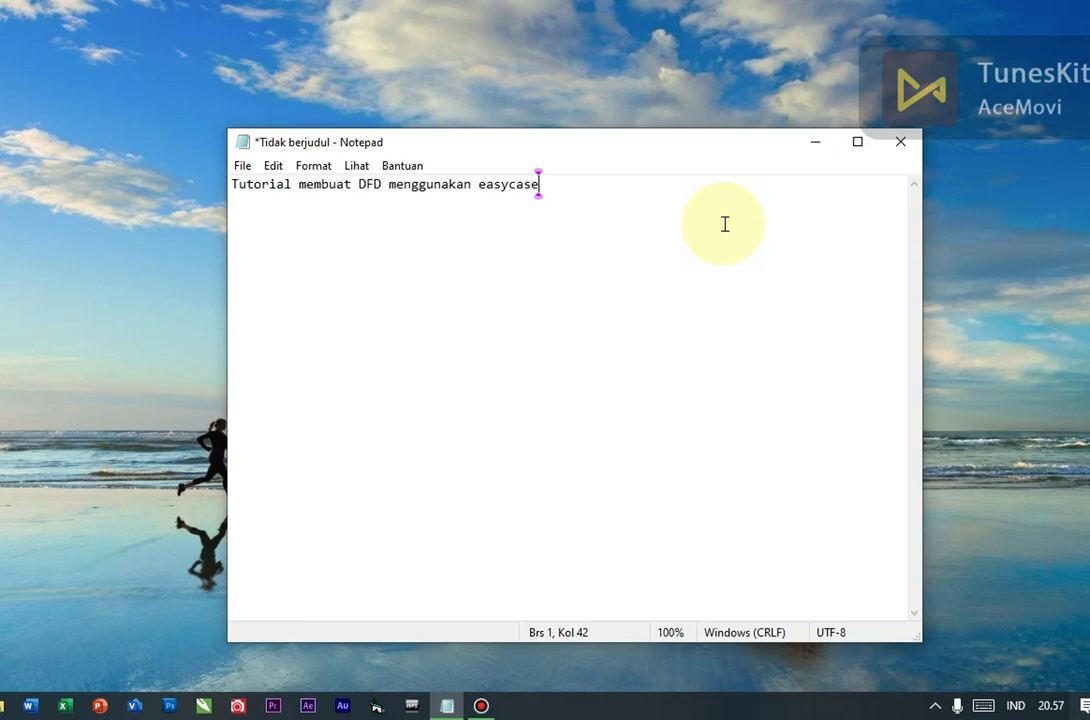
pyautogui.press('Return')
pyautogui.press('Return')
pyautogui.write('rule da')
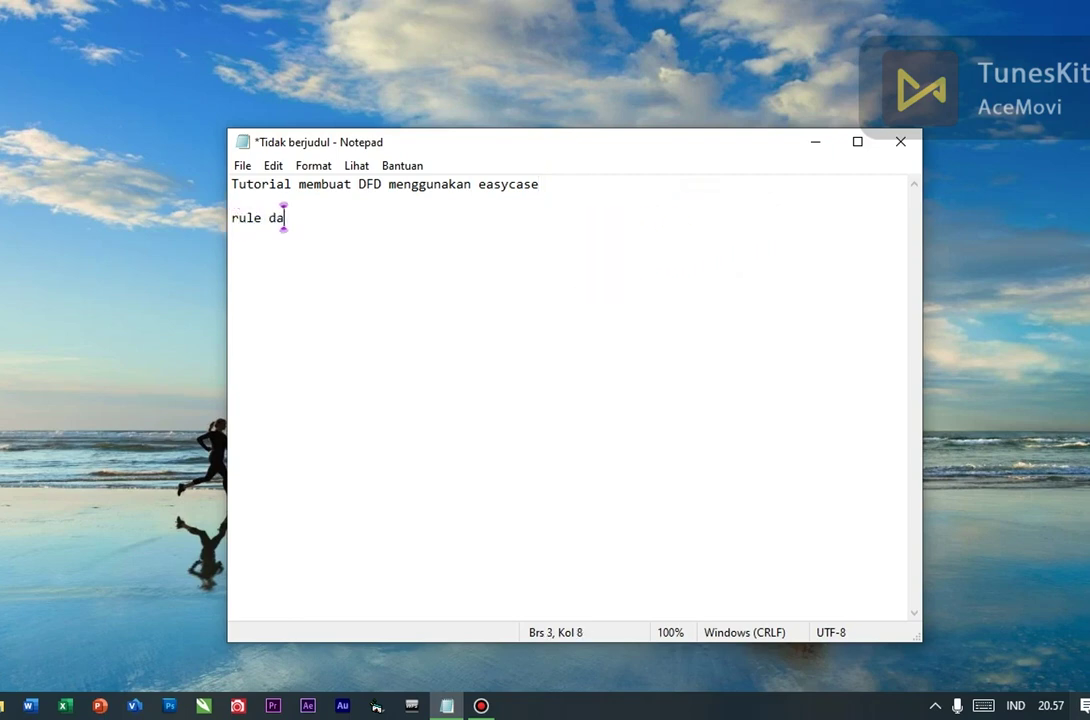
pyautogui.write('n balace')
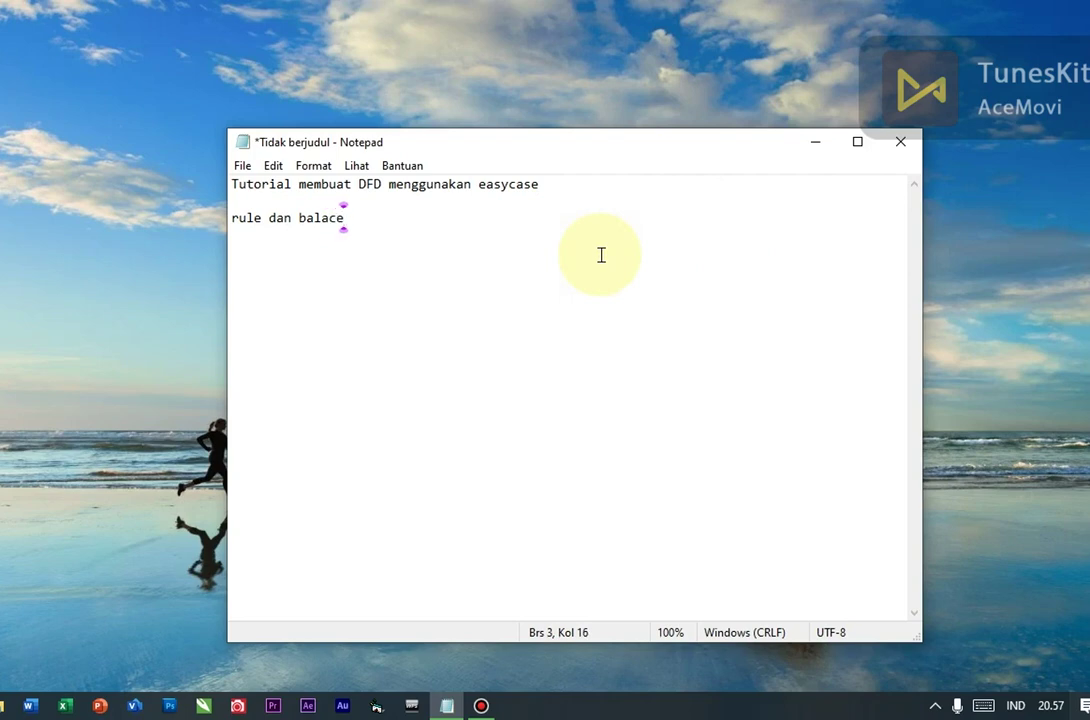
pyautogui.press('BackSpace')
pyautogui.press('BackSpace')
pyautogui.write('nce')
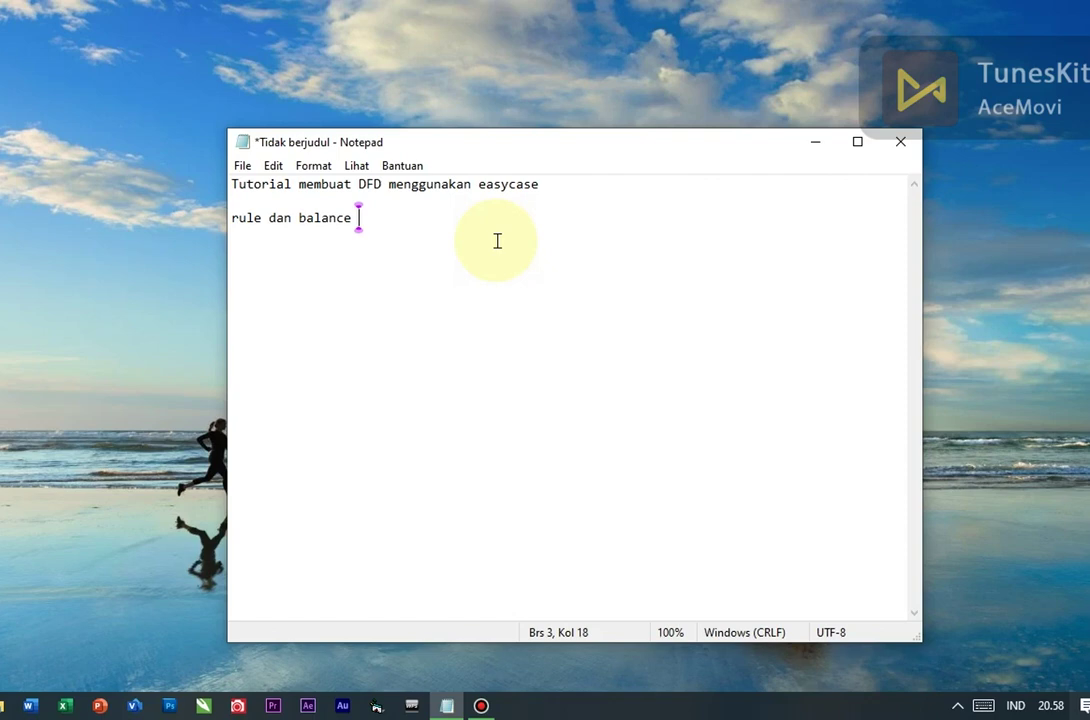
pyautogui.click(448, 205)
pyautogui.click(462, 220)
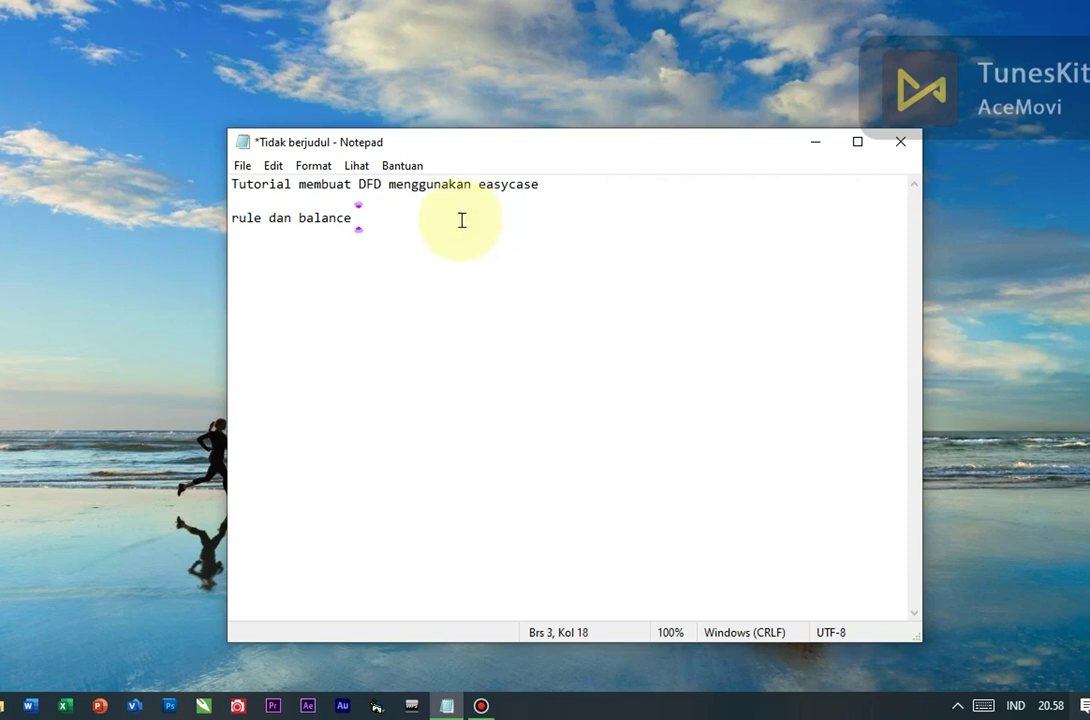
pyautogui.click(815, 142)
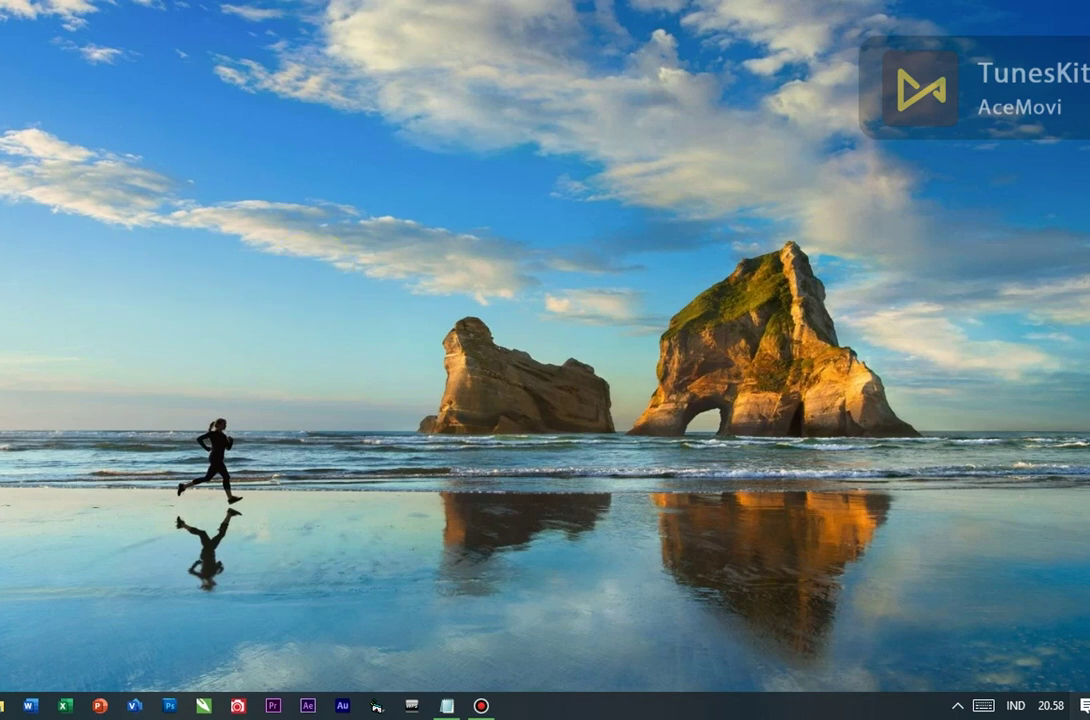
# - Launch VirtualBox as administrator and start the windows7 virtual machine, dismissing its information messages
pyautogui.hotkey('shift', 'F10')
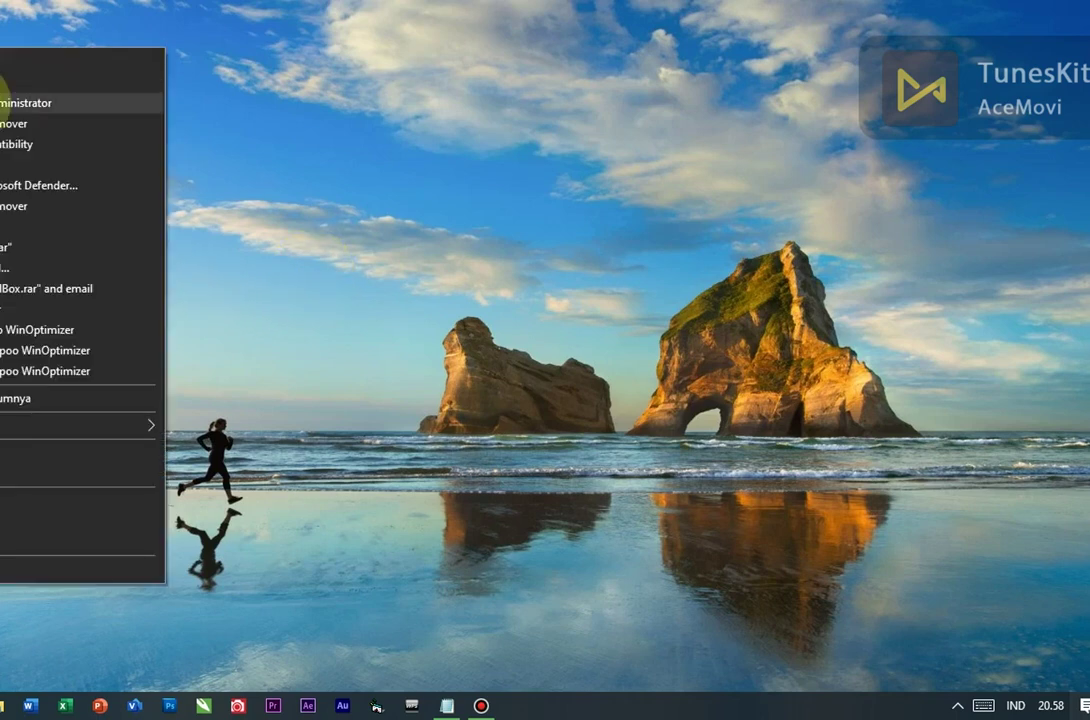
pyautogui.click(4, 102)
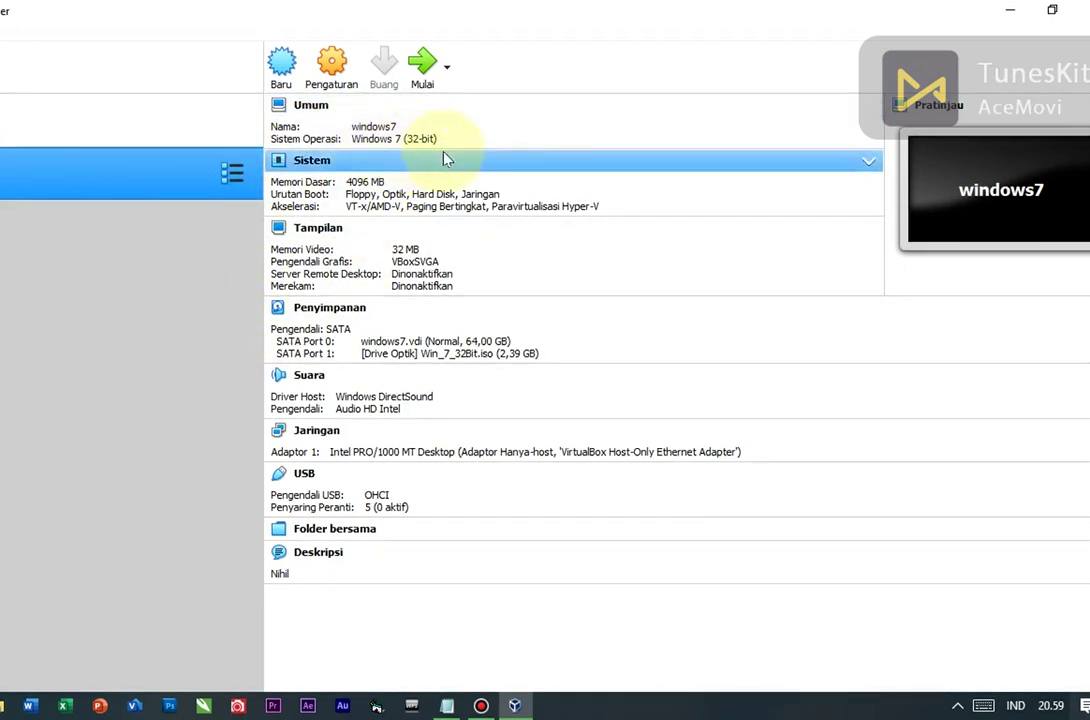
pyautogui.click(423, 62)
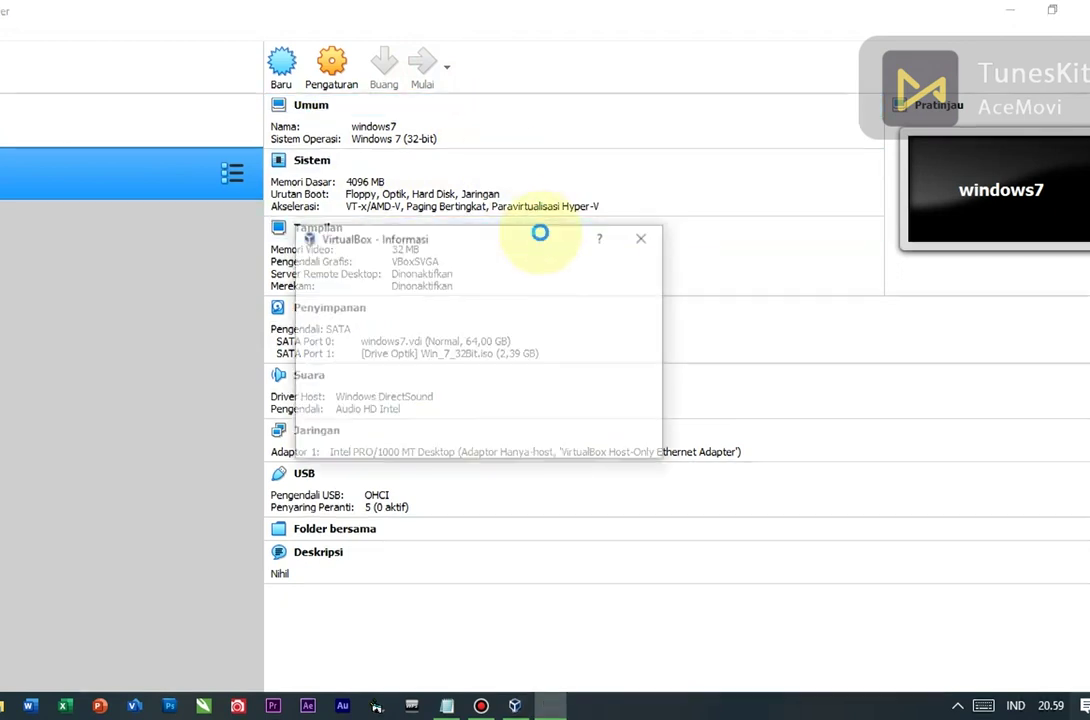
pyautogui.click(441, 440)
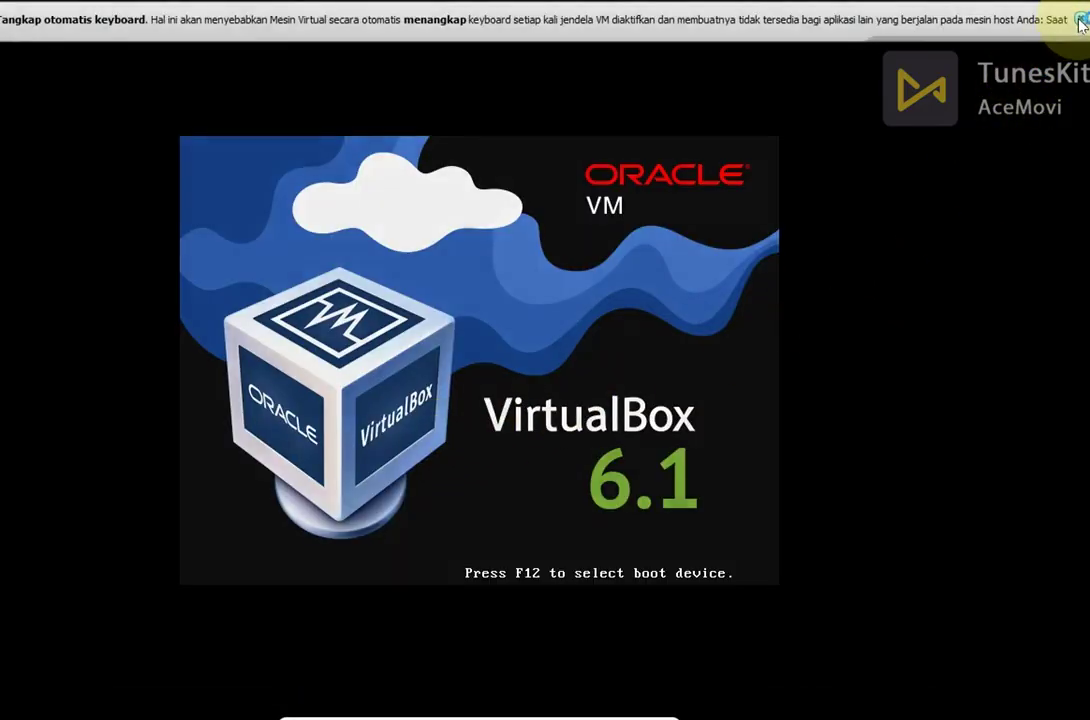
pyautogui.click(1079, 19)
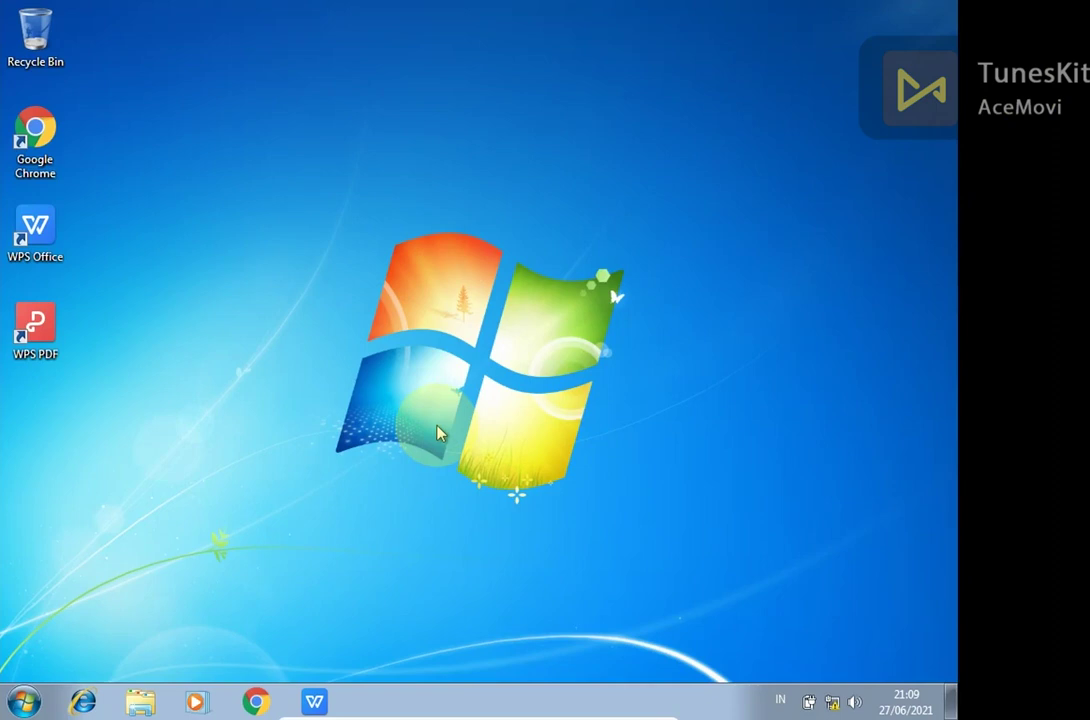
# - Start EasyCASE from the EasyCASE Professional 4.2 group without logging in to the previous project, and maximize its window
pyautogui.rightClick(439, 428)
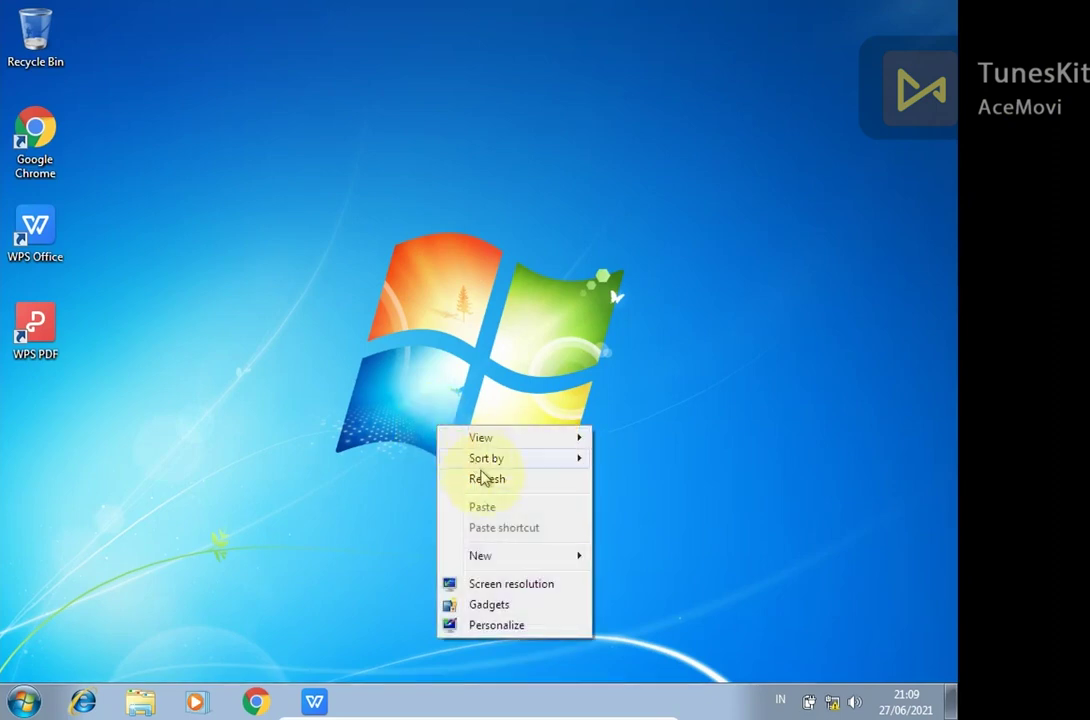
pyautogui.click(485, 478)
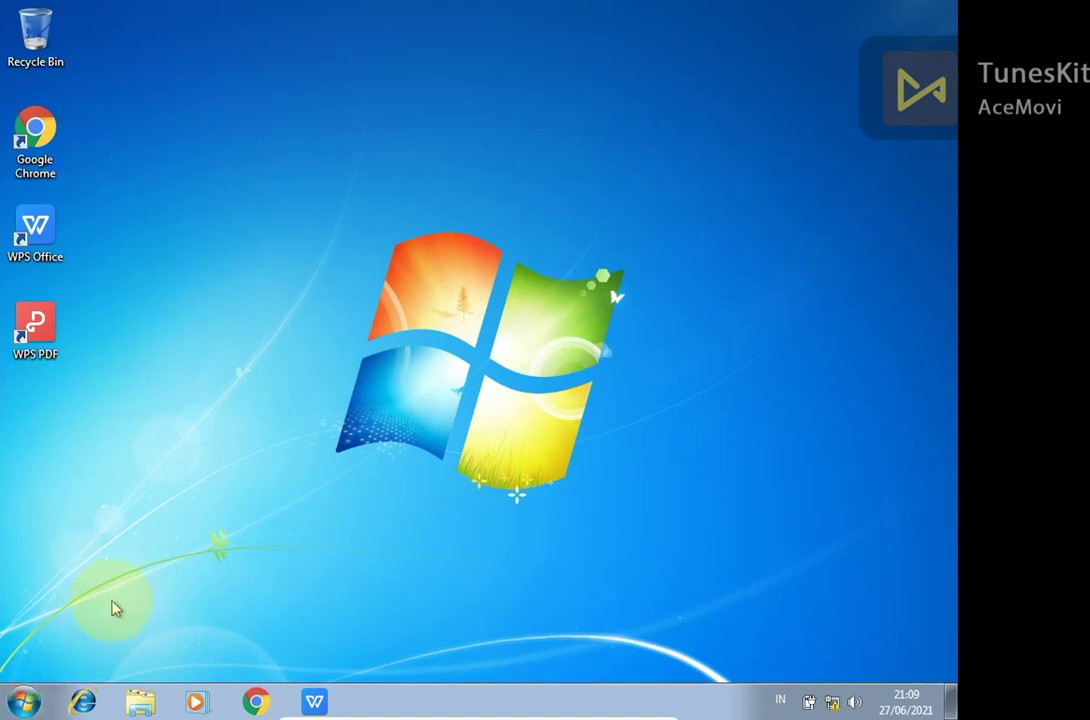
pyautogui.click(14, 706)
pyautogui.click(36, 618)
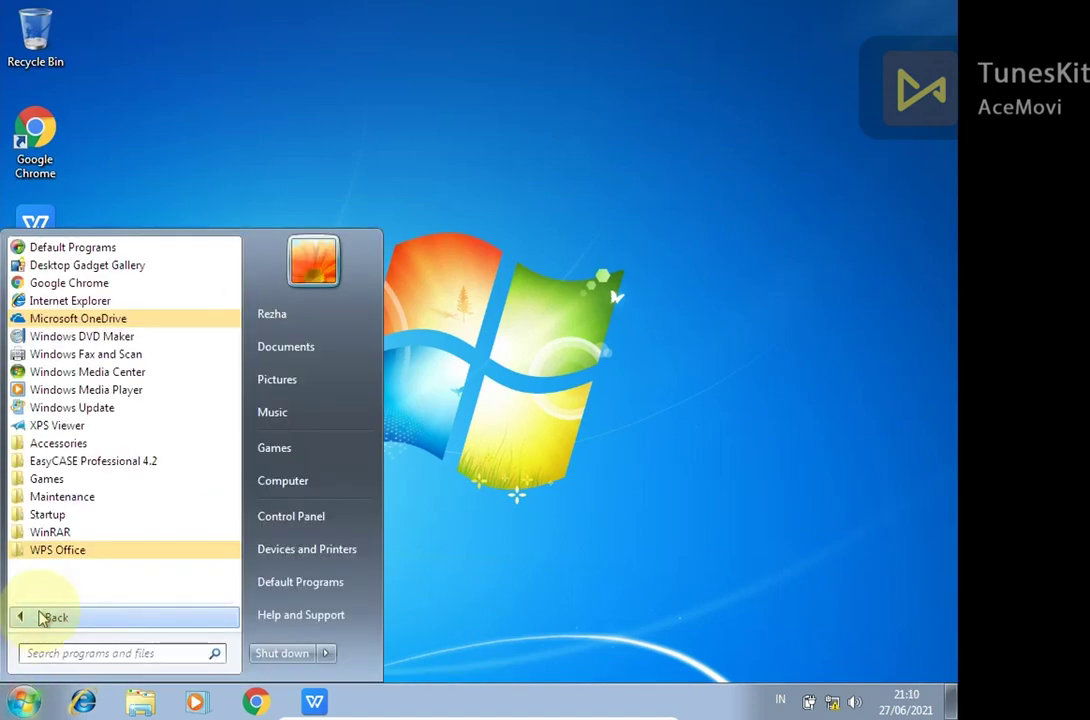
pyautogui.click(100, 463)
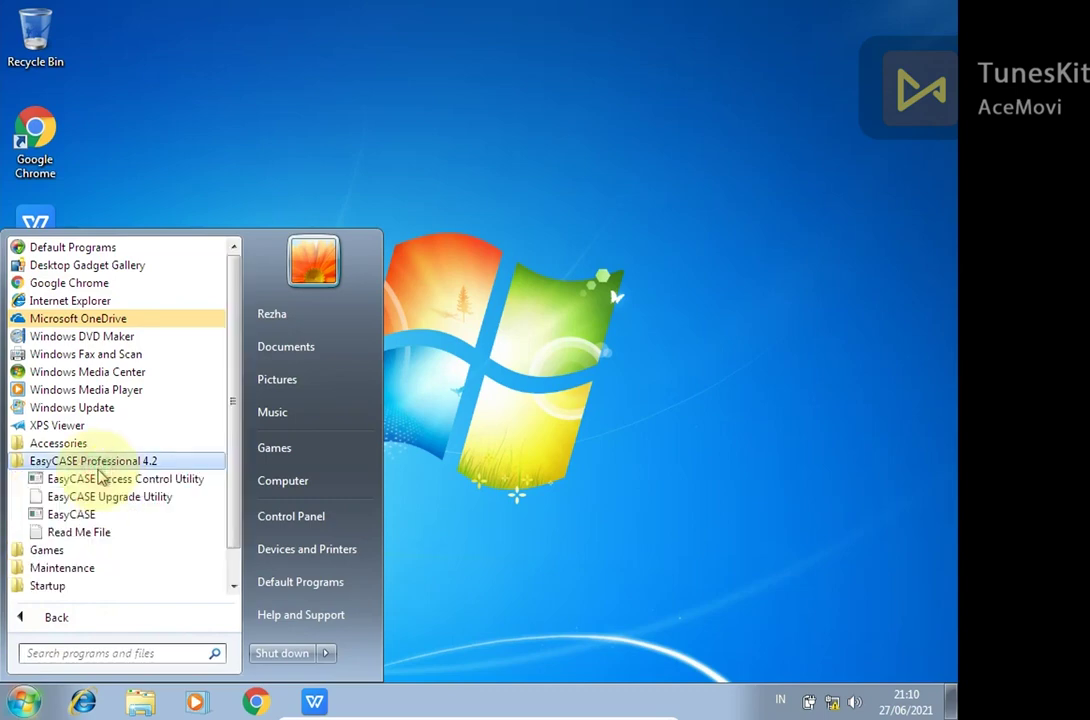
pyautogui.click(104, 515)
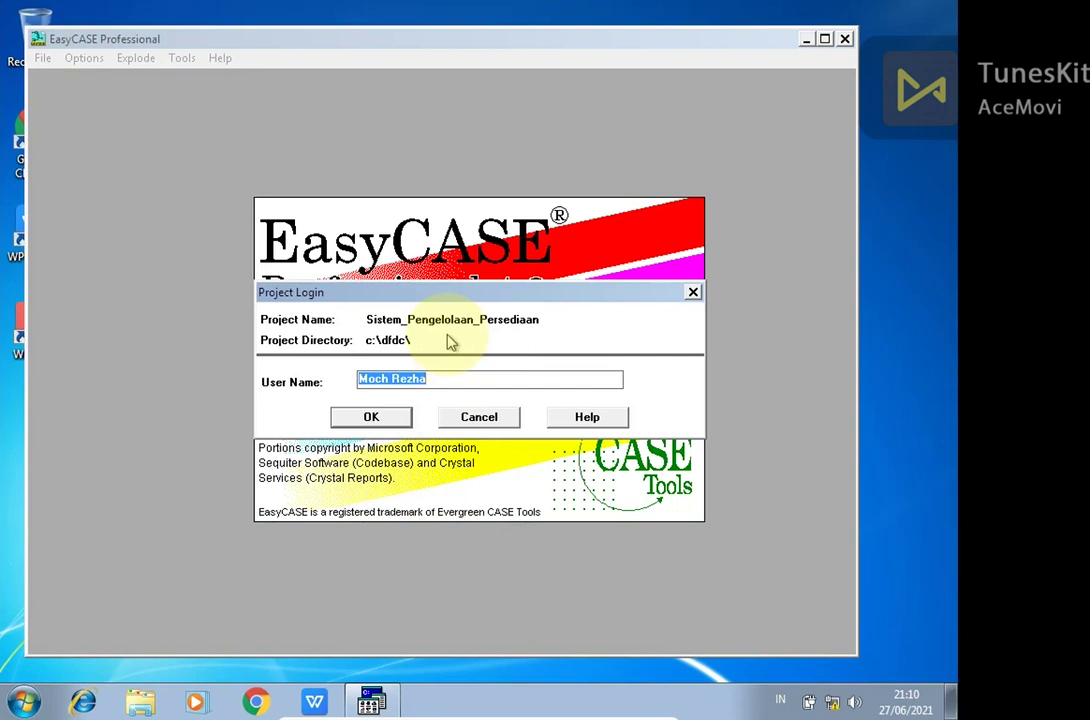
pyautogui.click(495, 418)
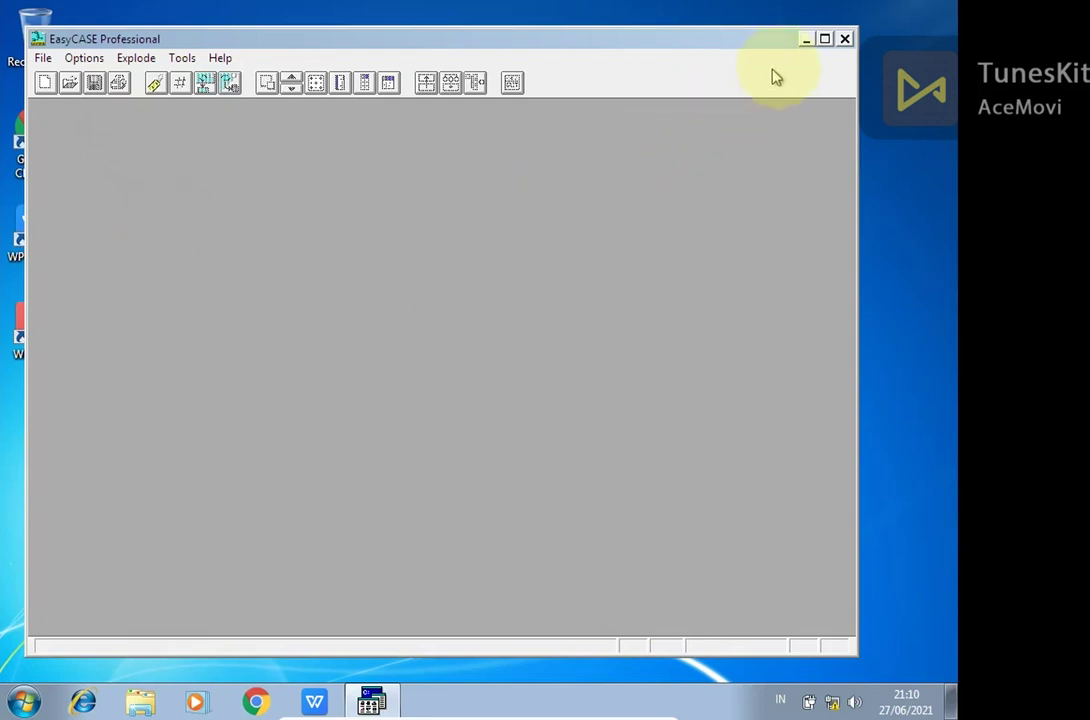
pyautogui.click(825, 39)
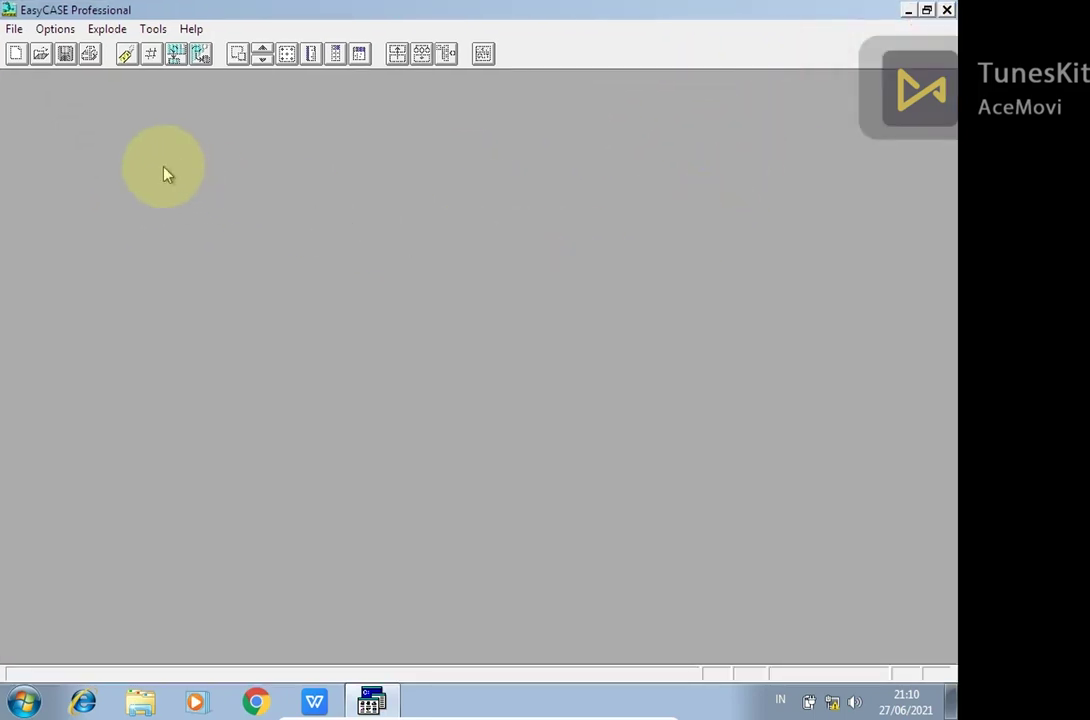
# - Create a new project directory at c:\dfdd
pyautogui.click(12, 34)
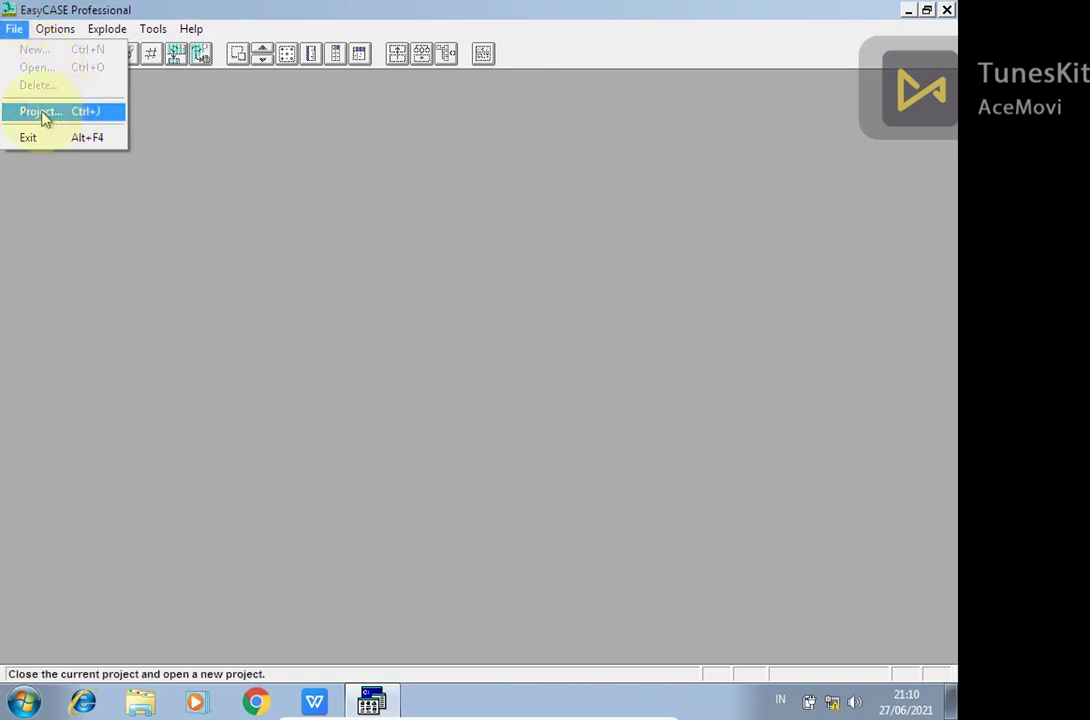
pyautogui.click(78, 115)
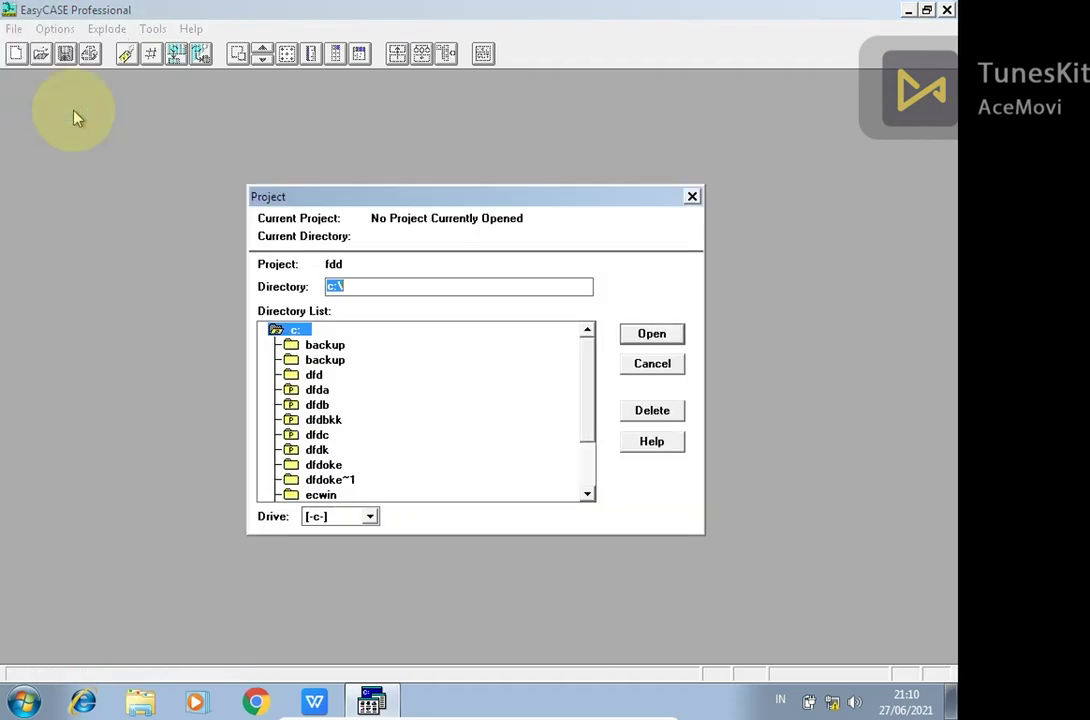
pyautogui.click(382, 285)
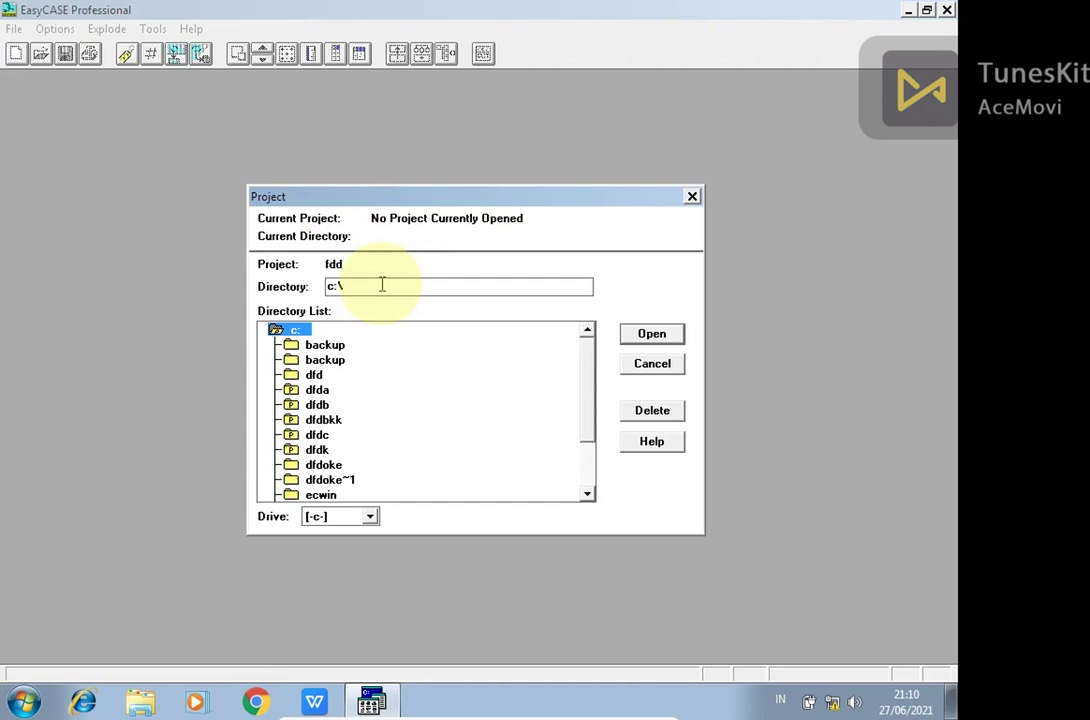
pyautogui.write('dfdd')
pyautogui.click(660, 340)
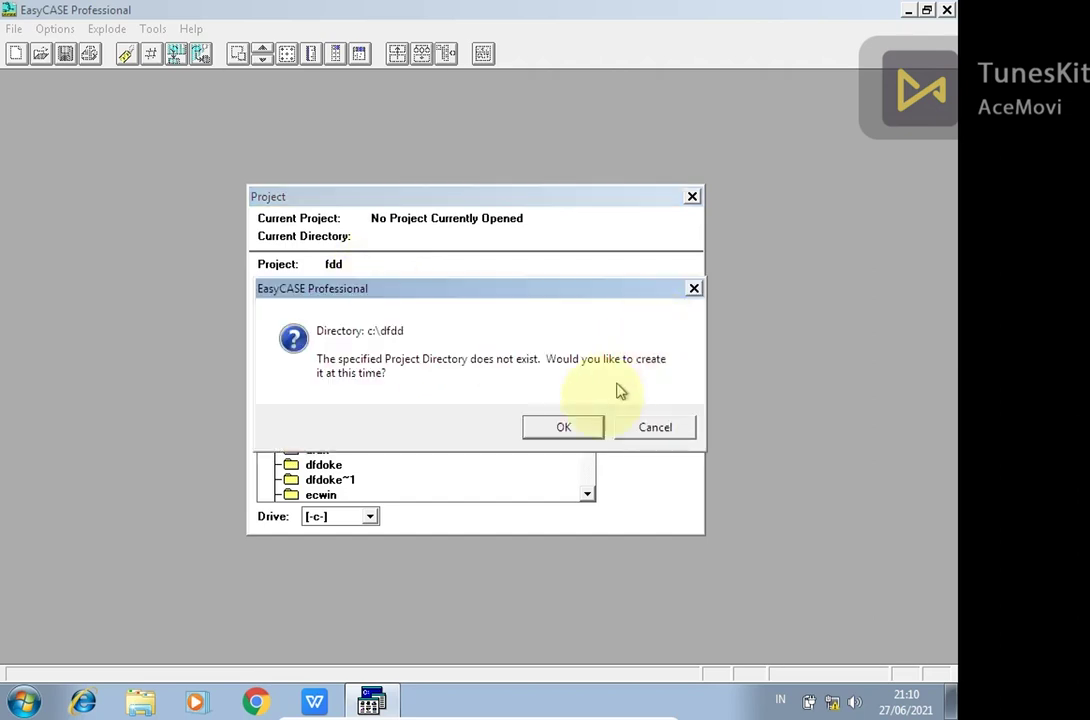
pyautogui.click(561, 431)
pyautogui.click(557, 428)
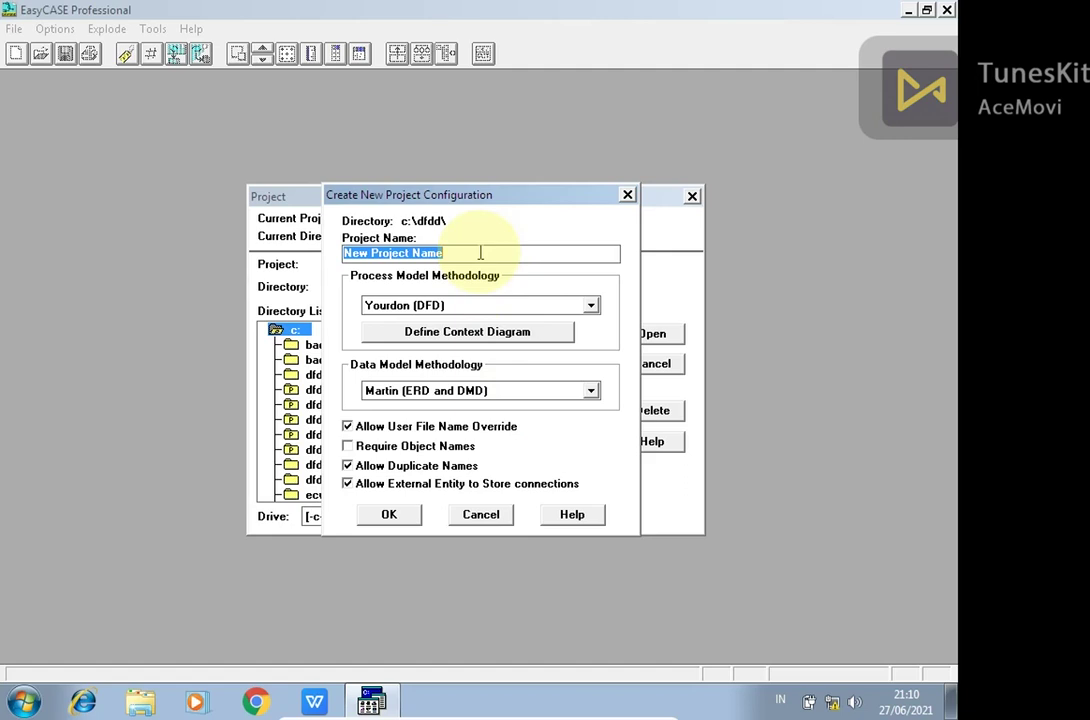
# - Name the project Sistem_Pengelolaan_Persediaan and choose Yourdon (DFD) as its process model methodology
pyautogui.write('Sistem')
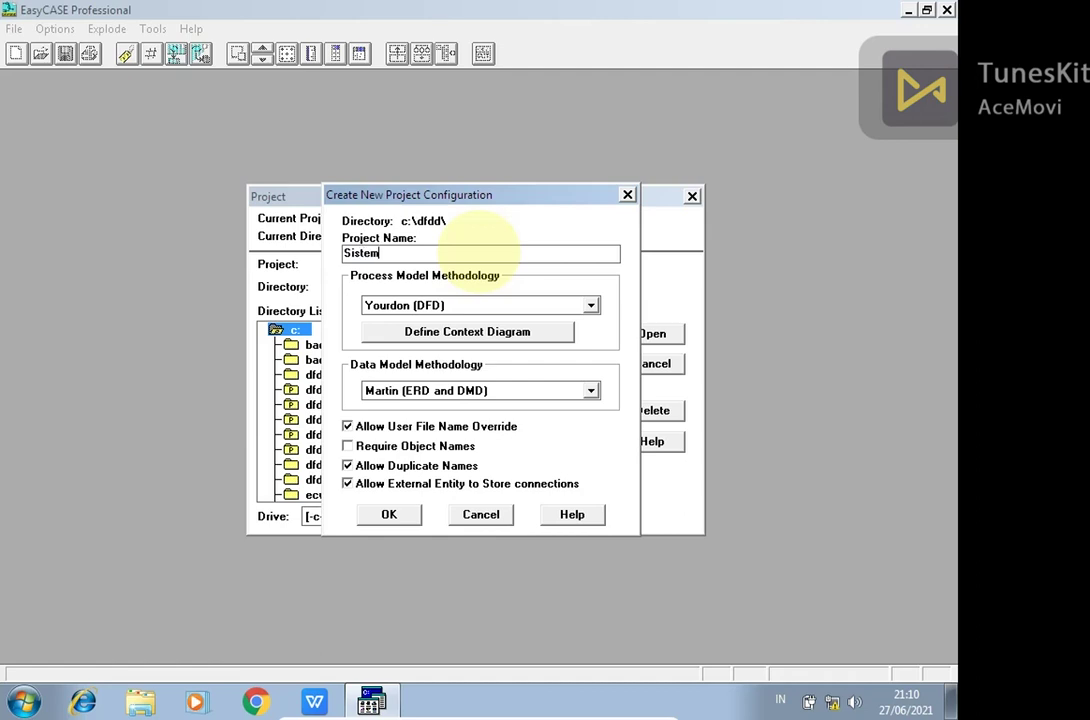
pyautogui.write('_Pengelolaan_Persediaan')
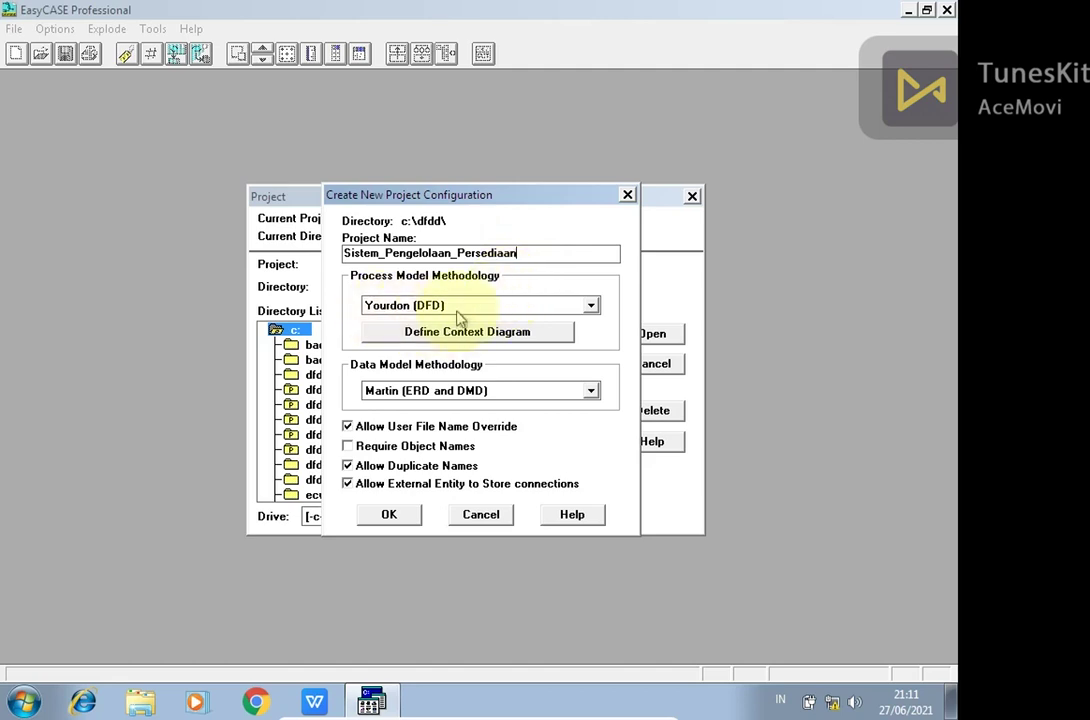
pyautogui.click(592, 306)
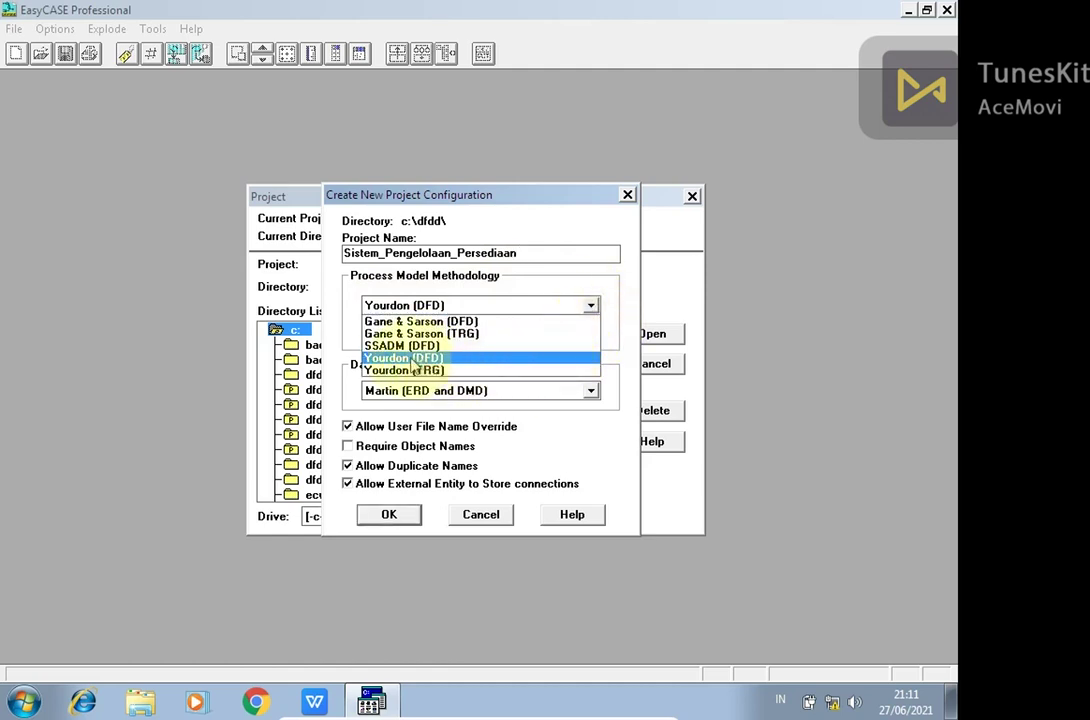
pyautogui.click(407, 358)
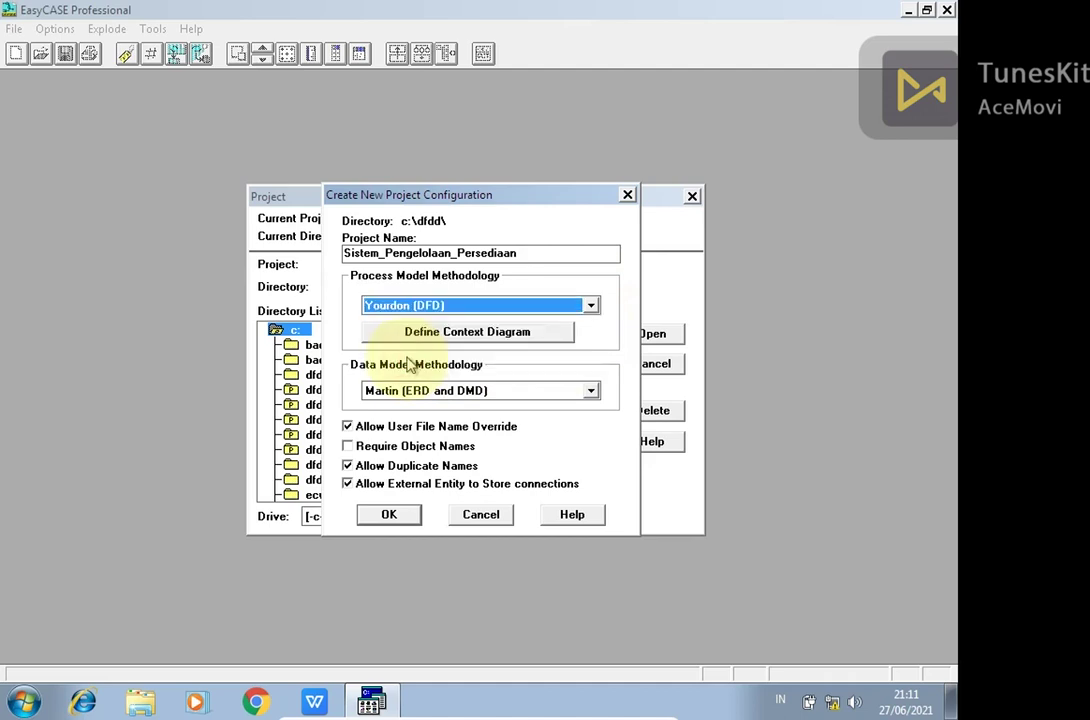
# - Define the project's context diagram with the context name DFD_Sistem_Pengelolaan_Persediaa
pyautogui.click(428, 333)
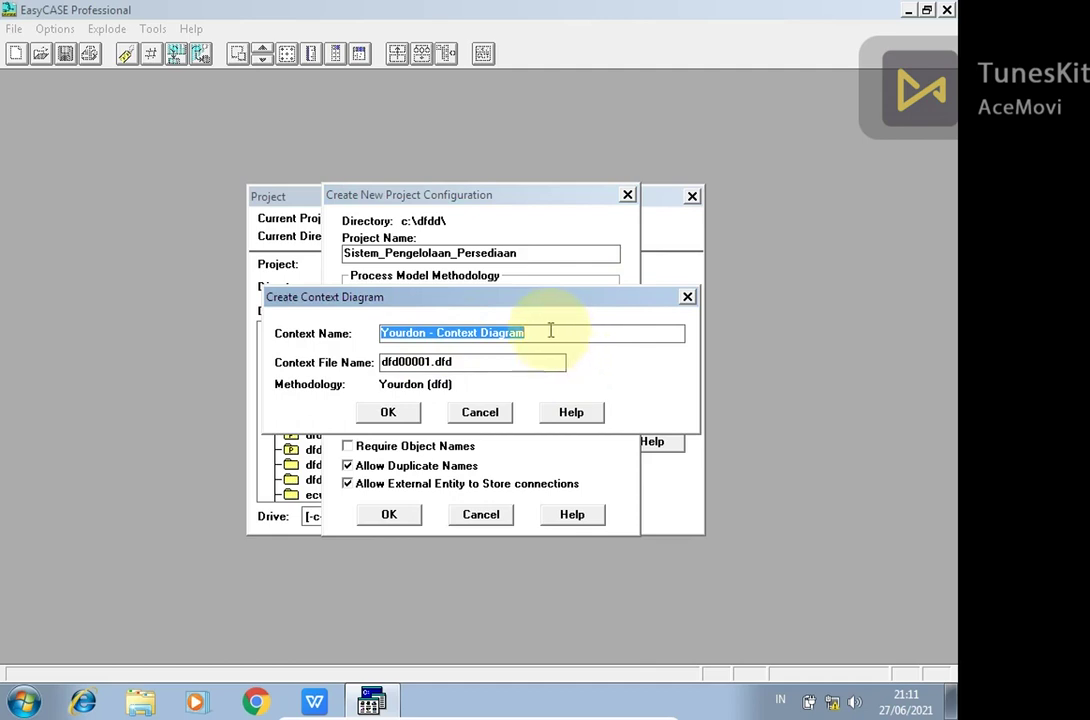
pyautogui.write('Sistem_')
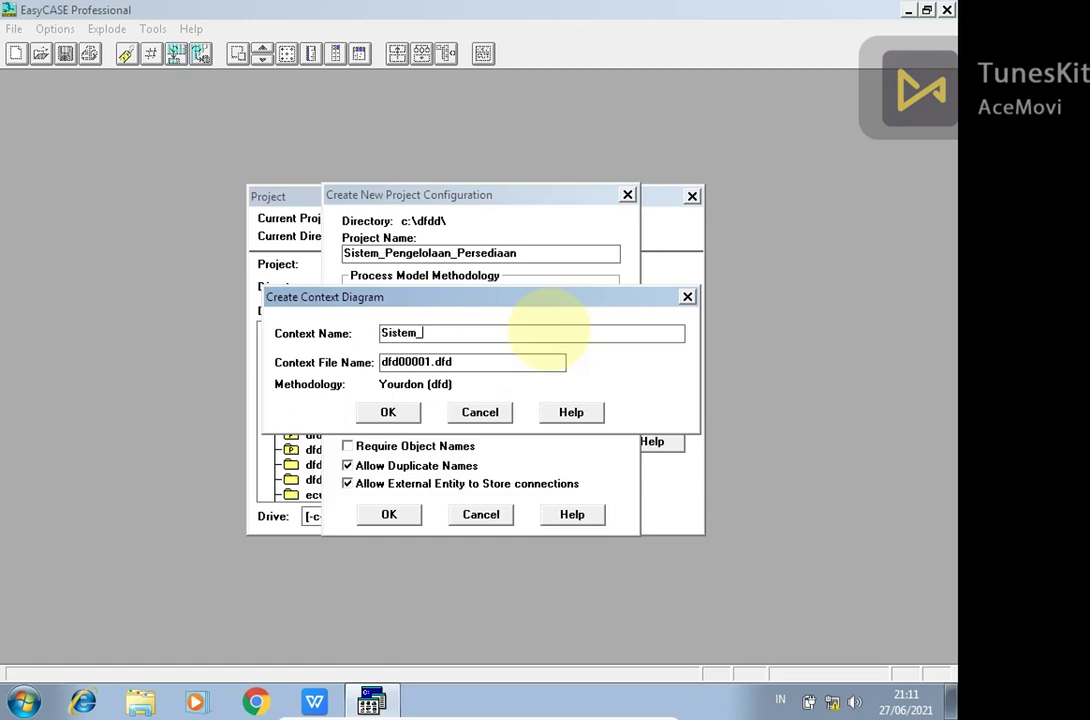
pyautogui.press('BackSpace')
pyautogui.press('BackSpace')
pyautogui.press('BackSpace')
pyautogui.press('BackSpace')
pyautogui.press('BackSpace')
pyautogui.write('DFD_Sistem_Pengelolaa')
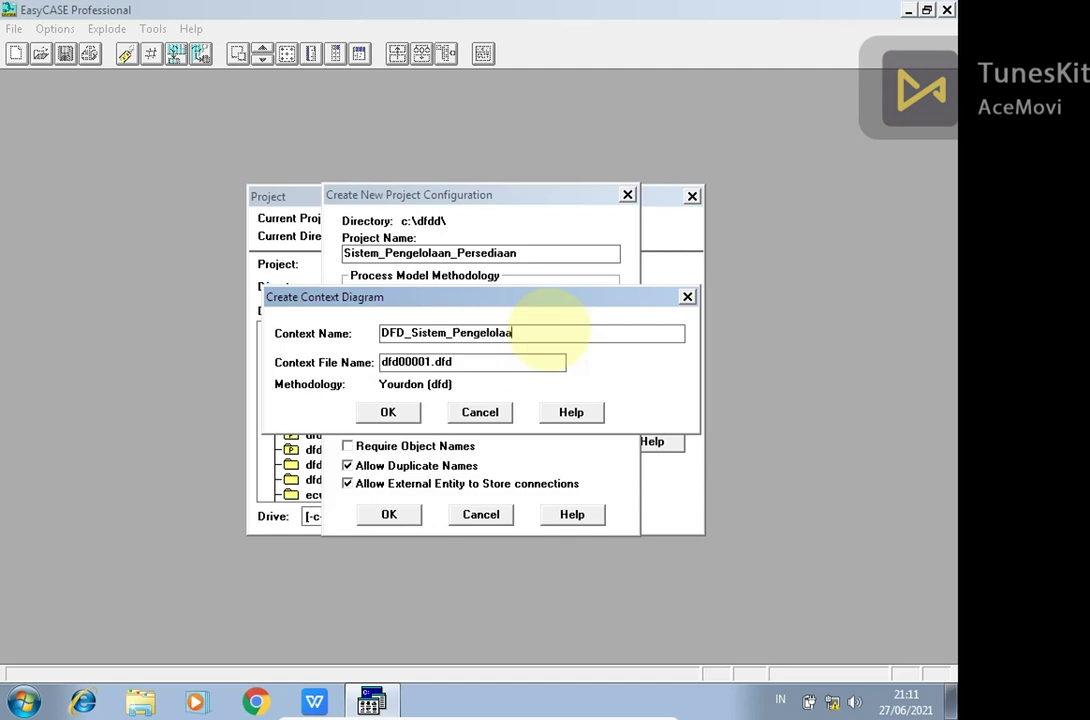
pyautogui.write('n_Persediaa')
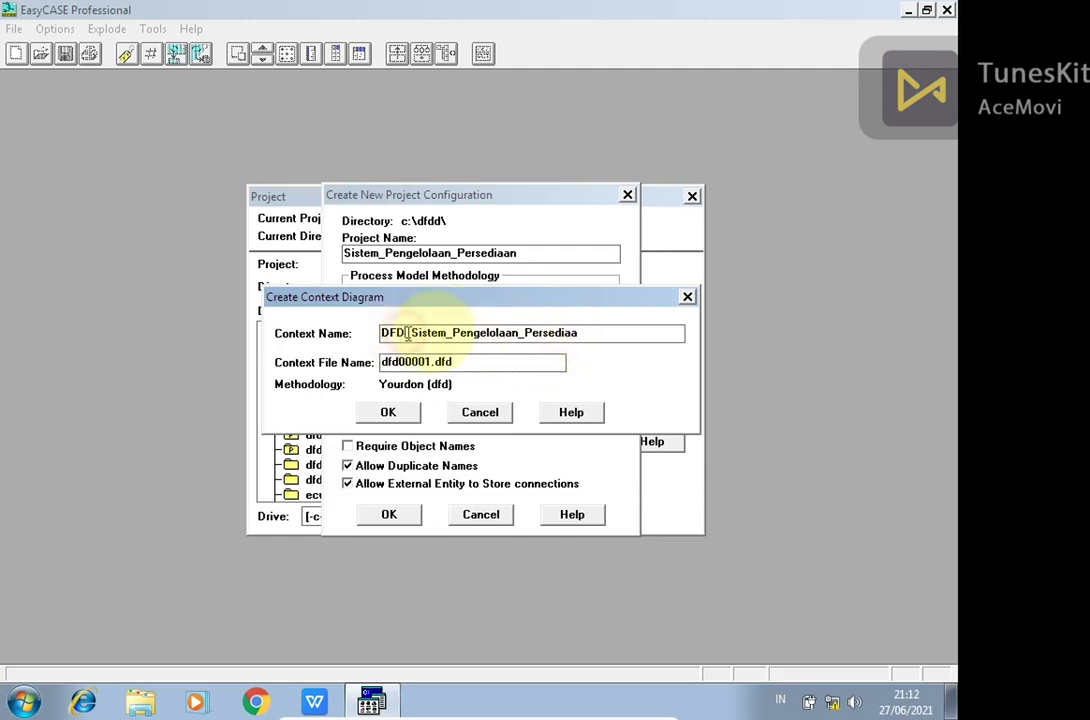
pyautogui.press('BackSpace')
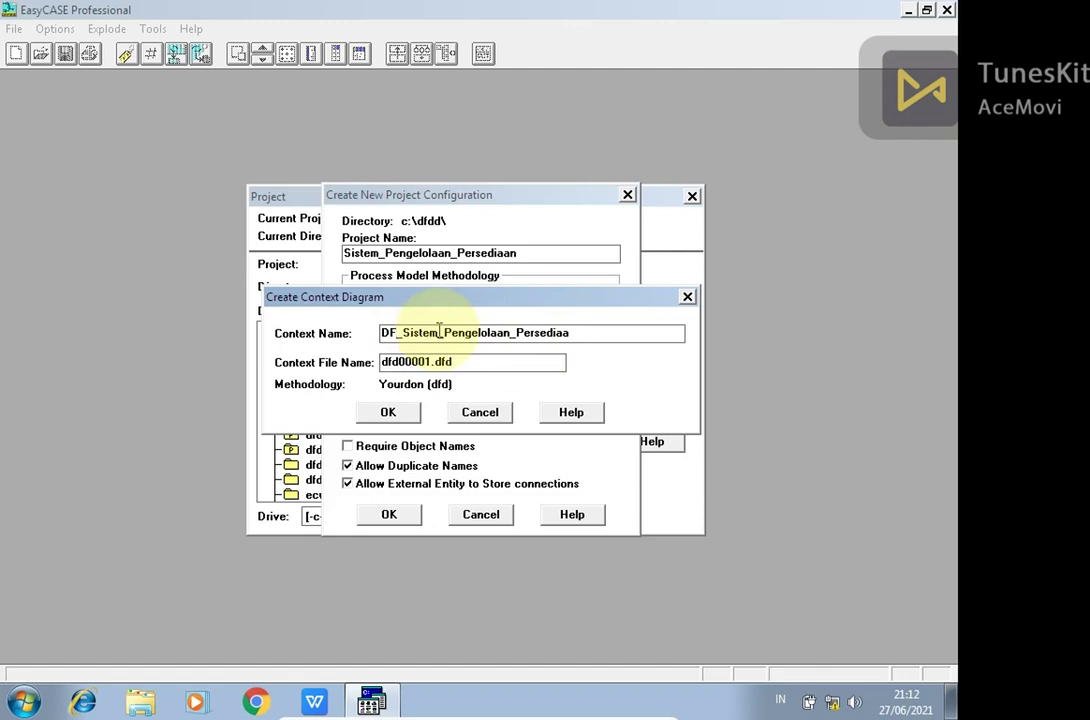
pyautogui.press('BackSpace')
pyautogui.press('BackSpace')
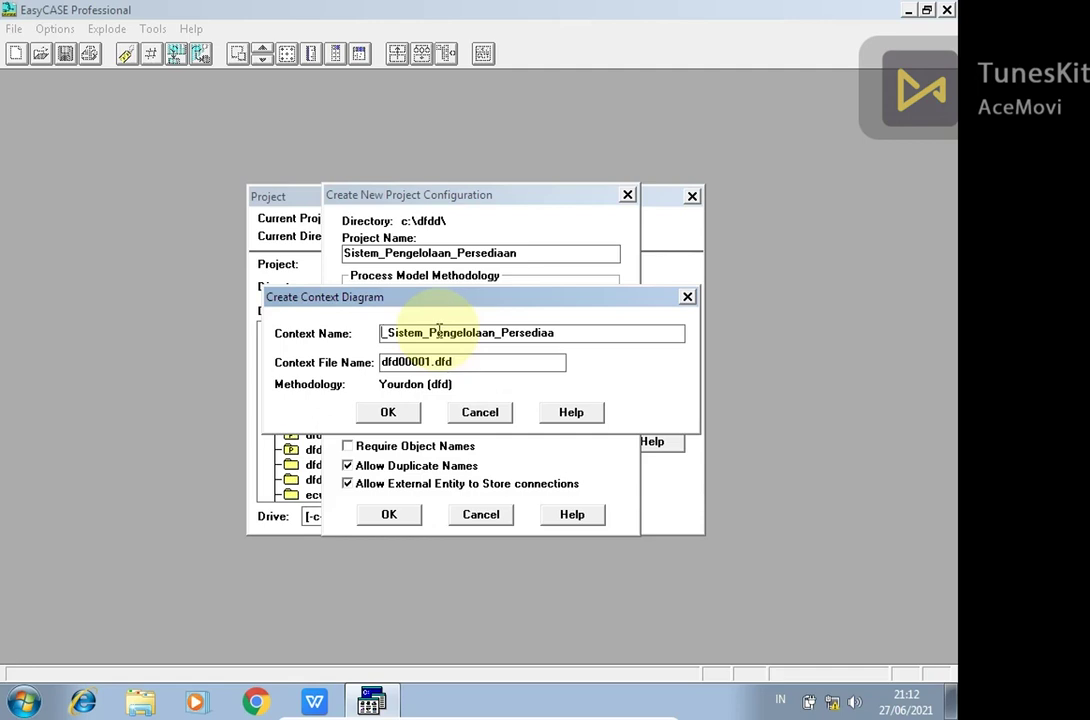
pyautogui.write('DFD')
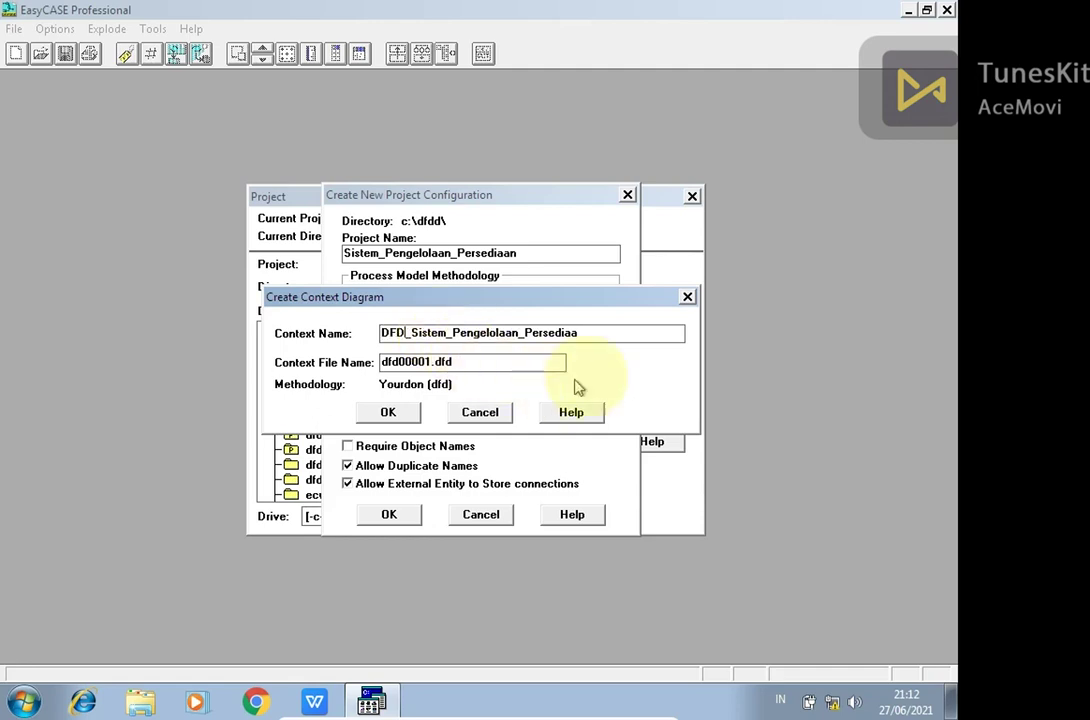
pyautogui.click(383, 418)
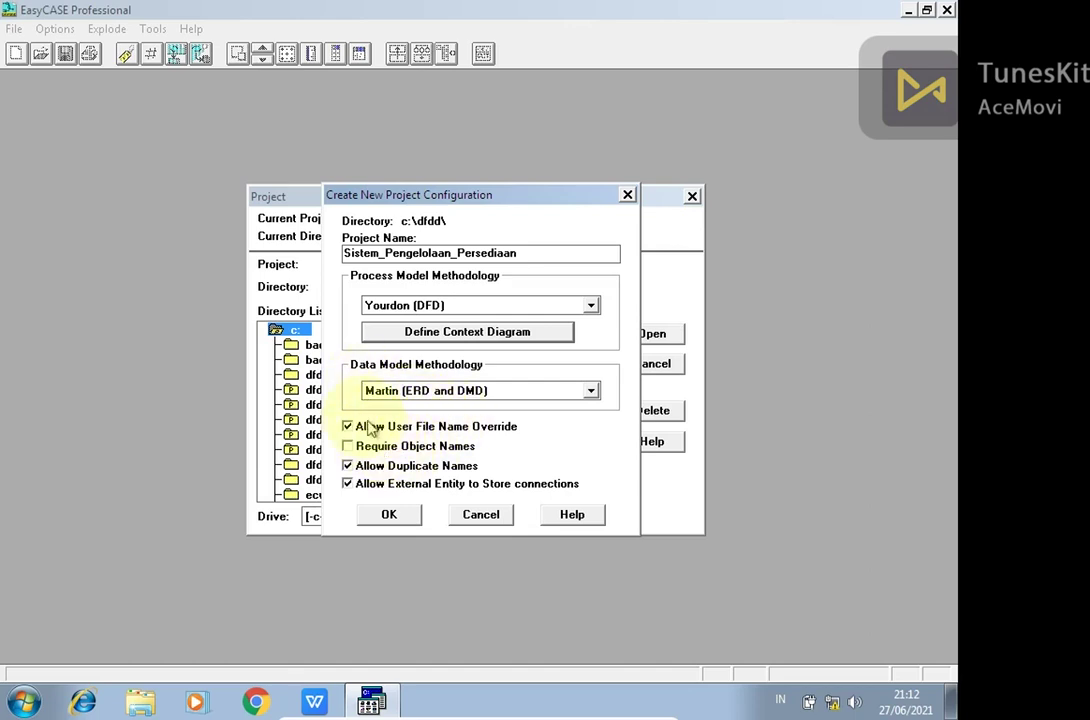
# - Create the configured project, accept Sistem_Pengelolaan_Persediaan as the central data process name, and maximize its context diagram
pyautogui.click(380, 518)
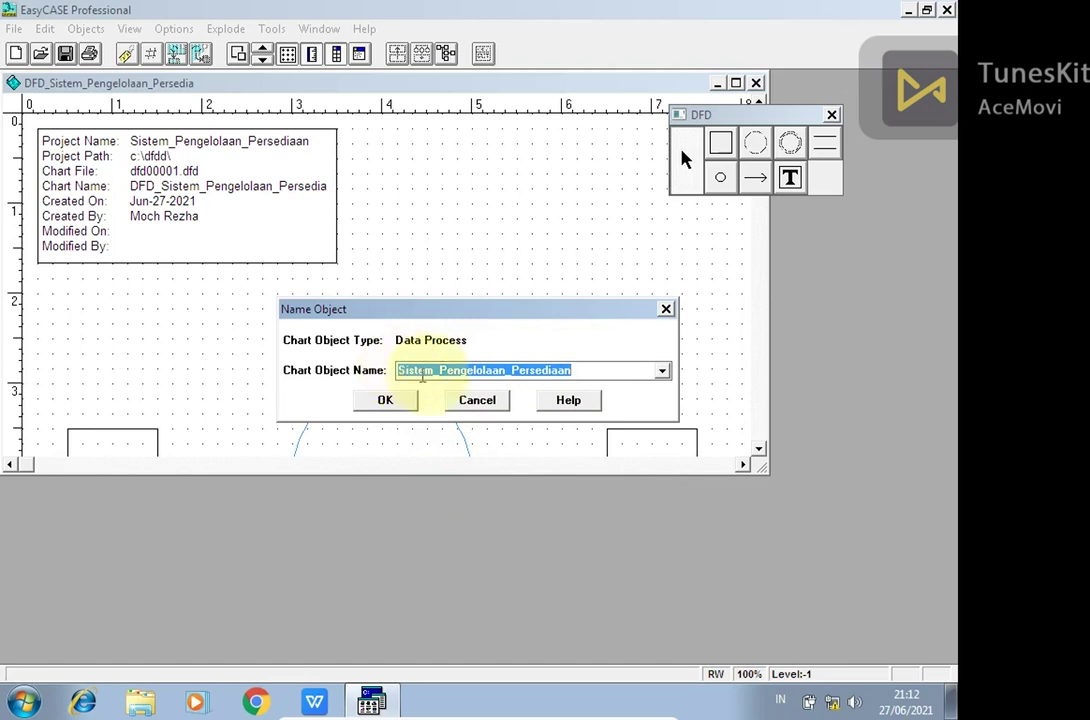
pyautogui.click(385, 399)
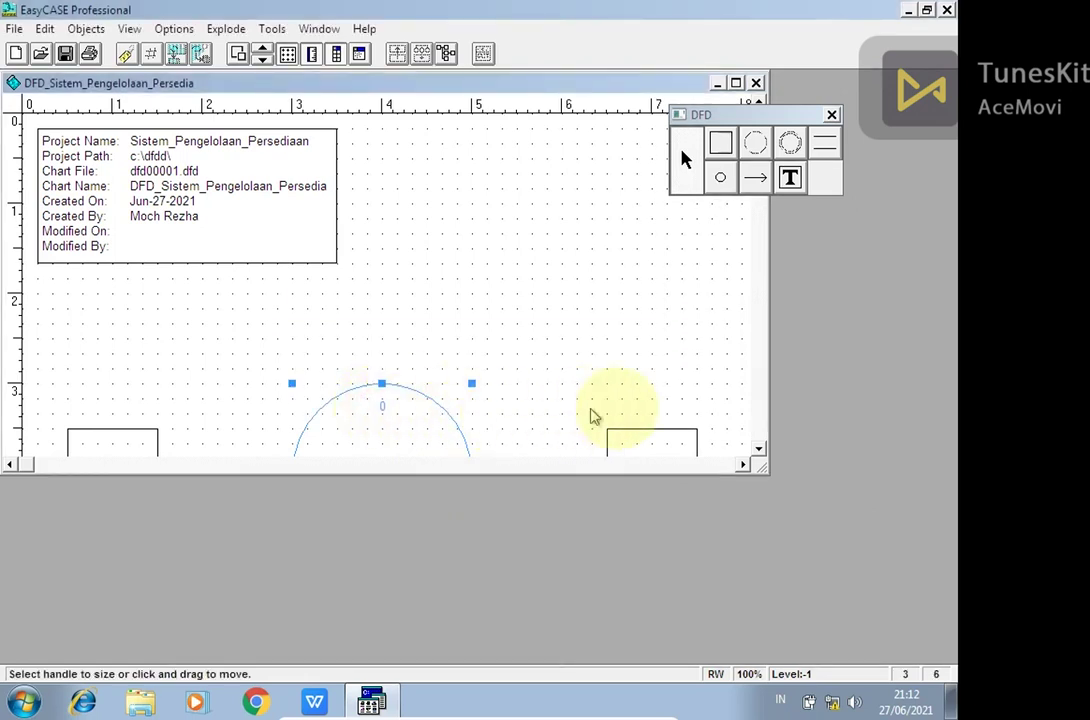
pyautogui.click(737, 84)
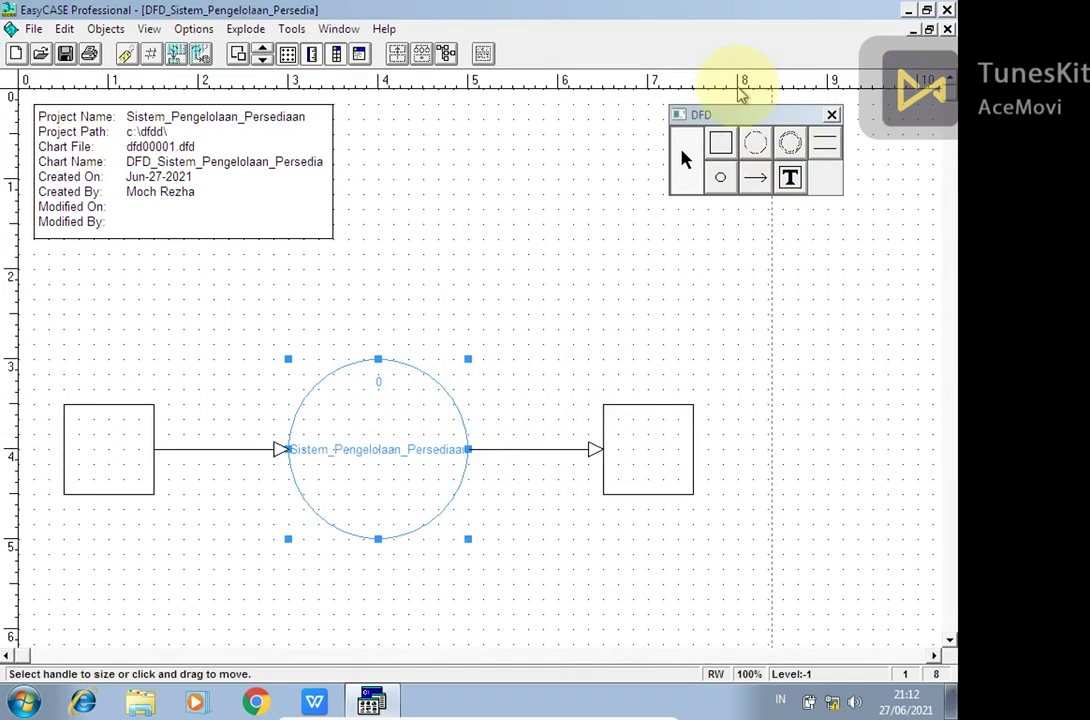
# - Close and redisplay the DFD object palette, and move it inside the page boundary above the right-hand external entity
pyautogui.moveTo(771, 121); pyautogui.dragTo(632, 143)
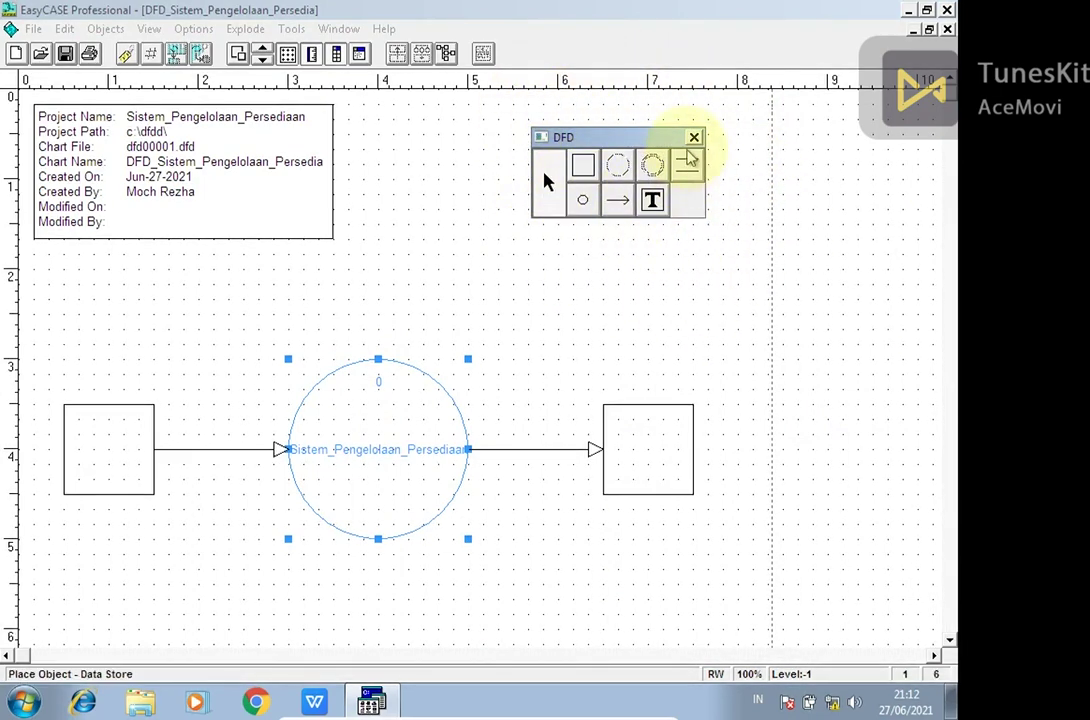
pyautogui.click(694, 137)
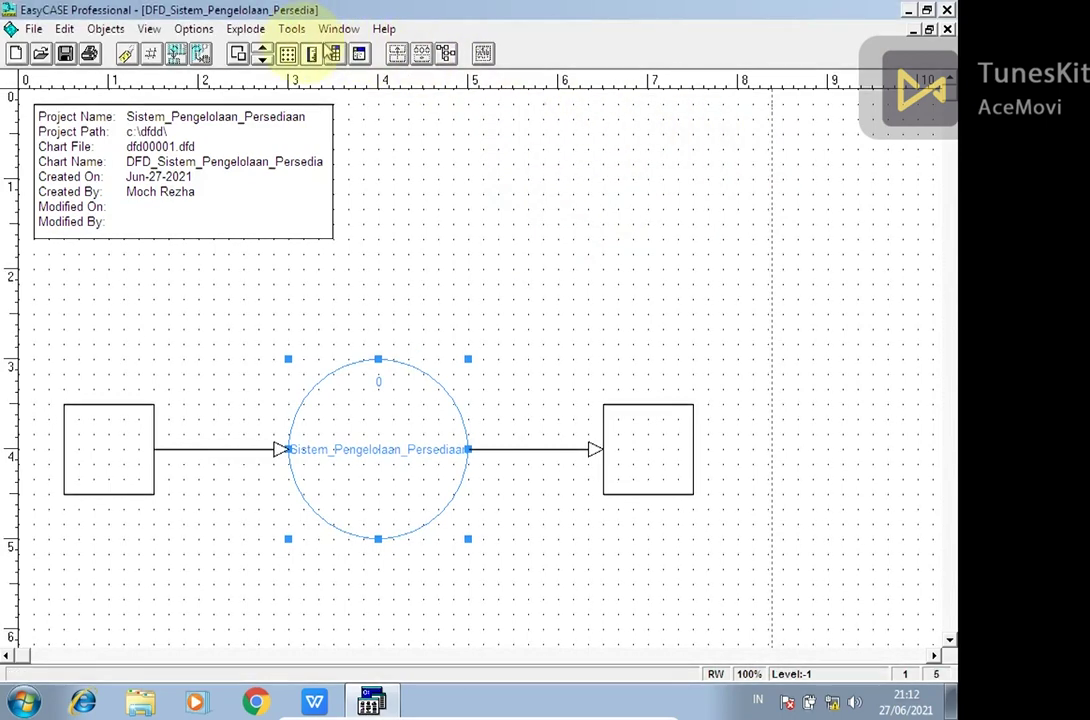
pyautogui.click(150, 29)
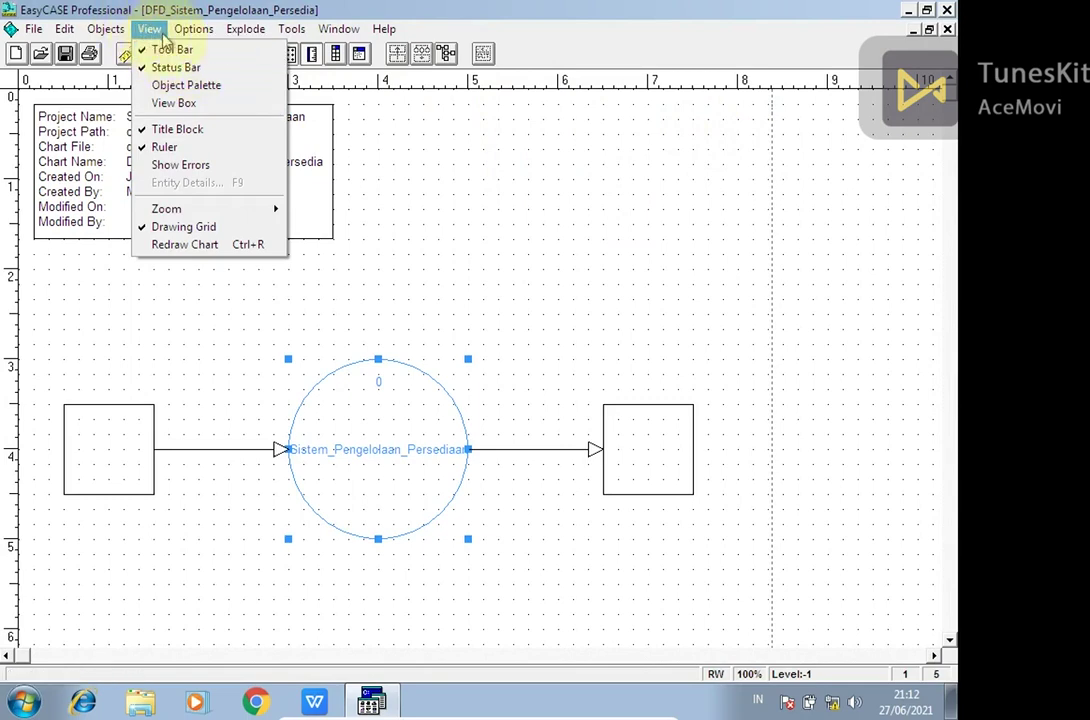
pyautogui.click(180, 85)
pyautogui.click(583, 165)
pyautogui.moveTo(588, 140); pyautogui.dragTo(625, 139)
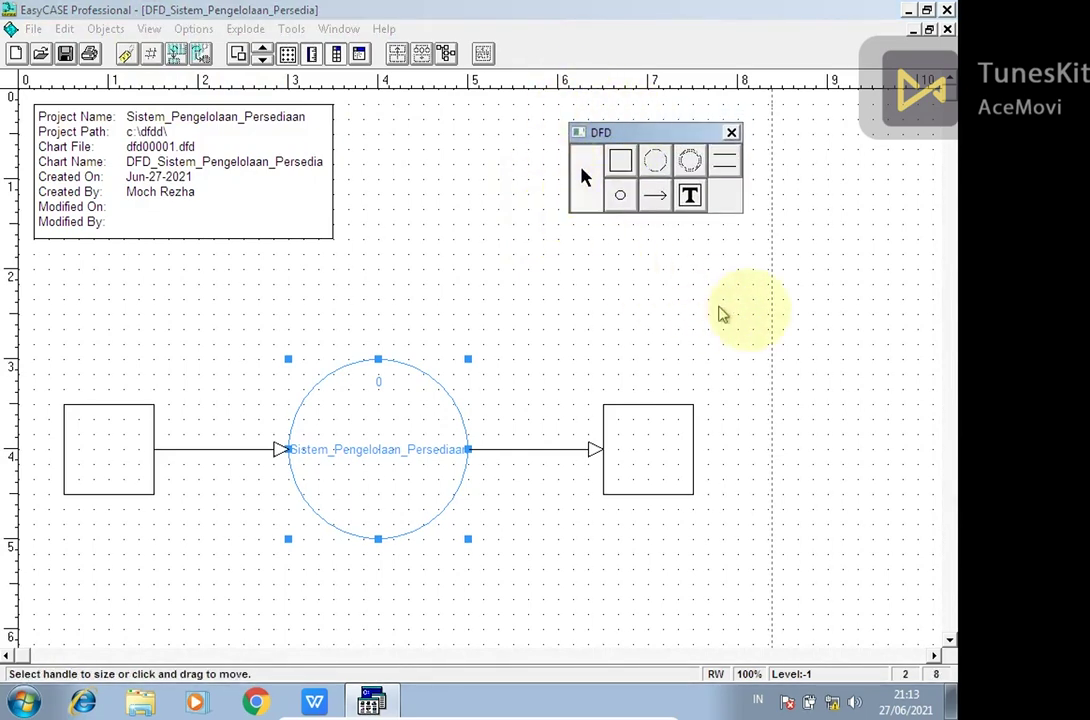
pyautogui.click(621, 162)
pyautogui.click(586, 176)
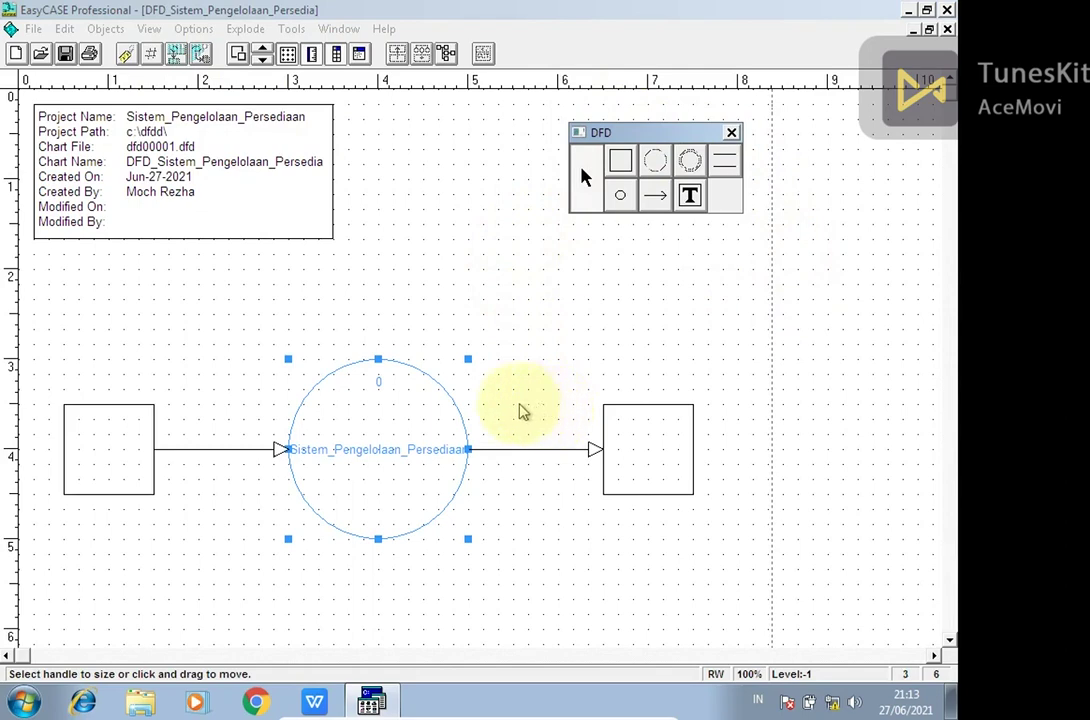
pyautogui.click(238, 382)
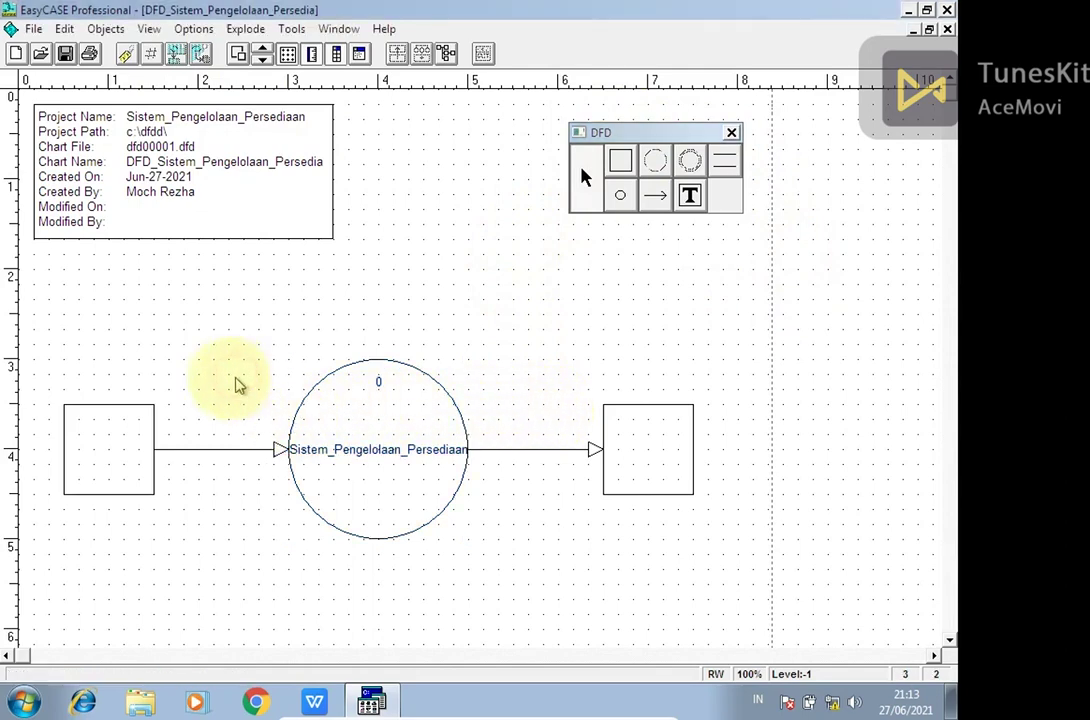
pyautogui.click(104, 434)
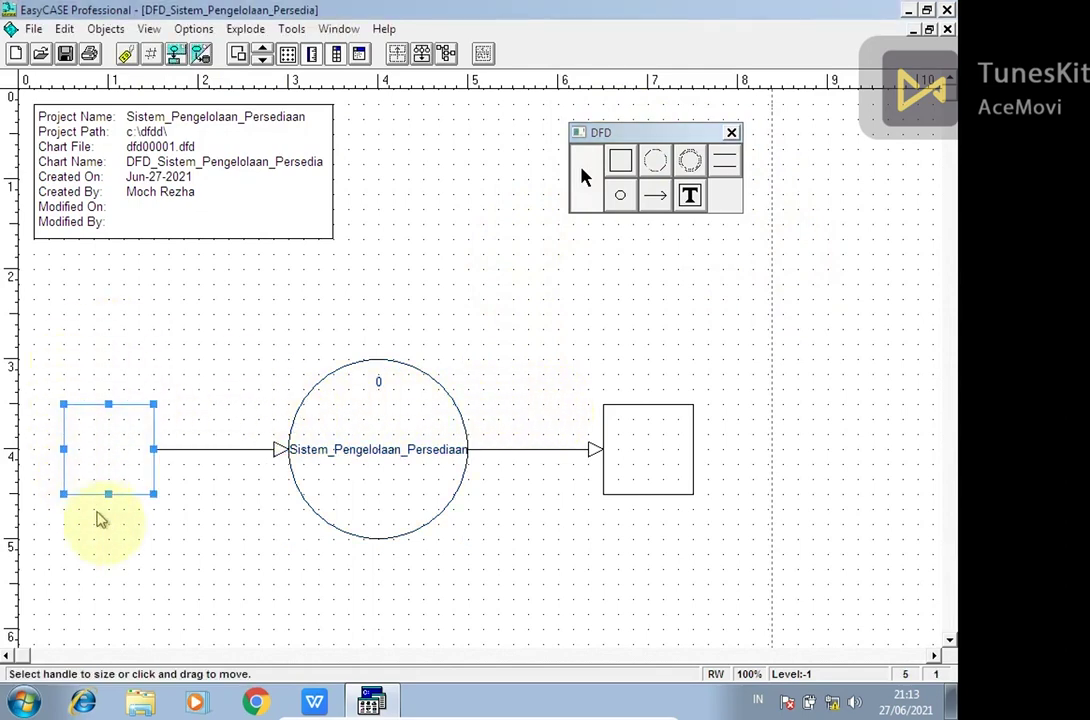
pyautogui.click(140, 305)
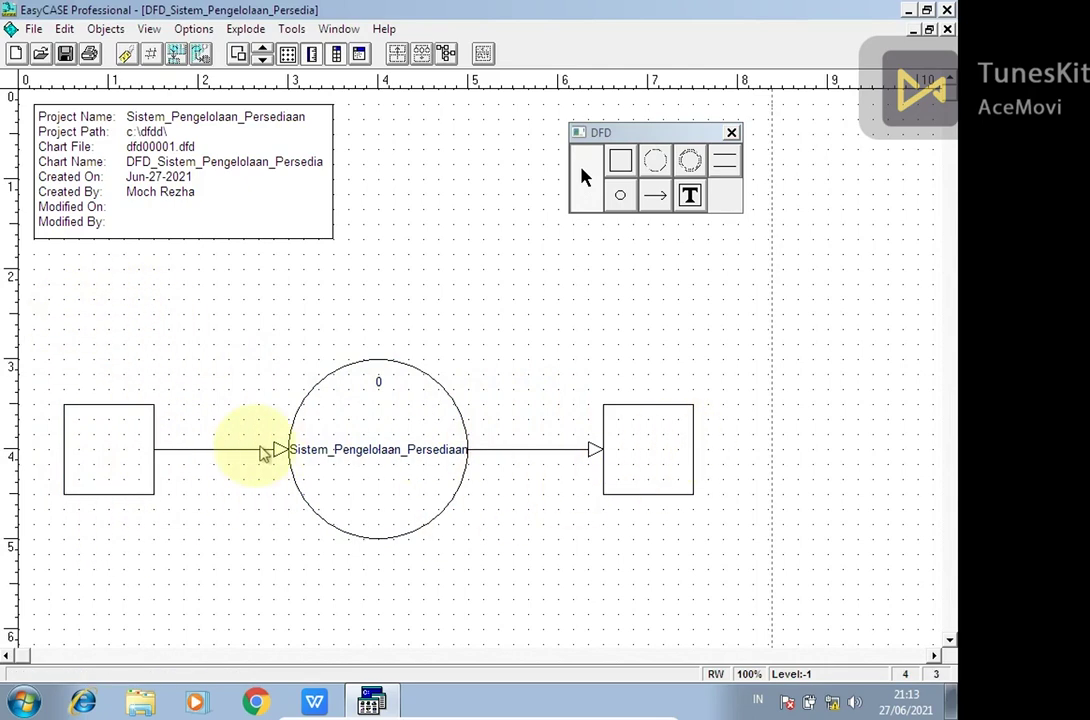
pyautogui.click(117, 484)
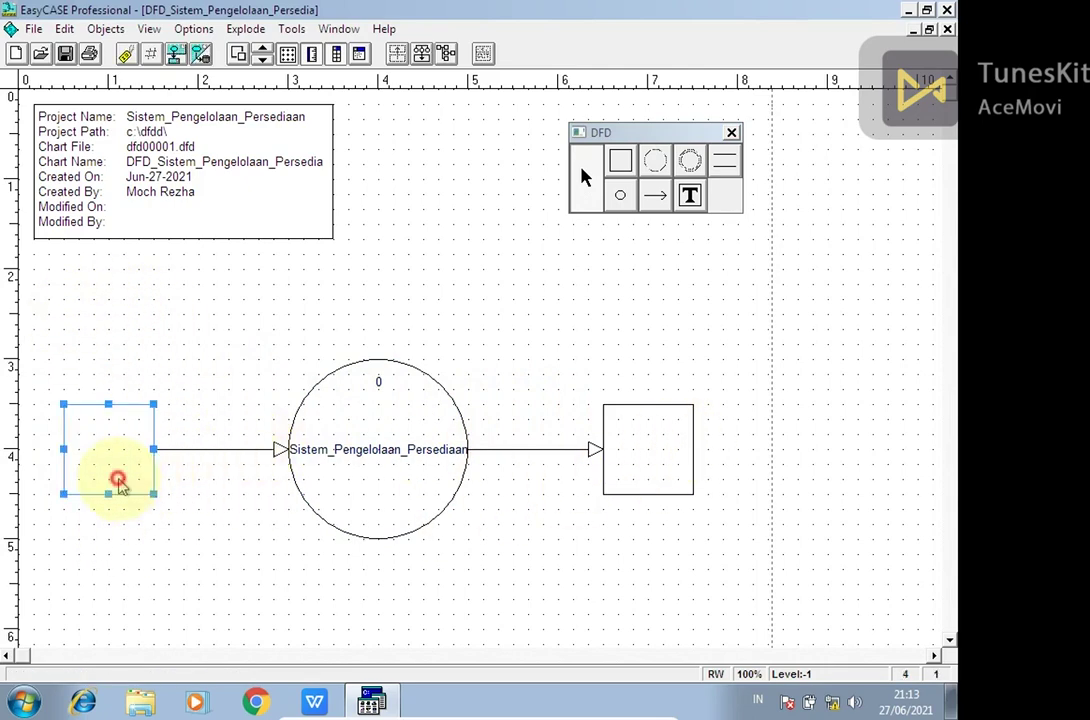
pyautogui.click(206, 451)
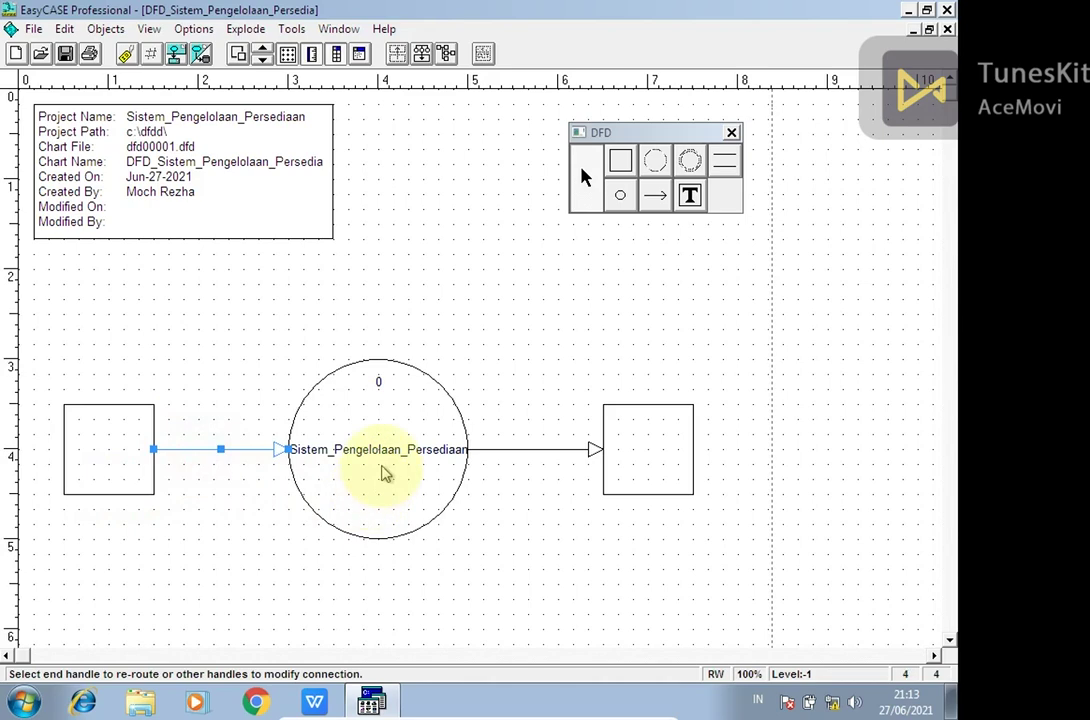
pyautogui.click(386, 474)
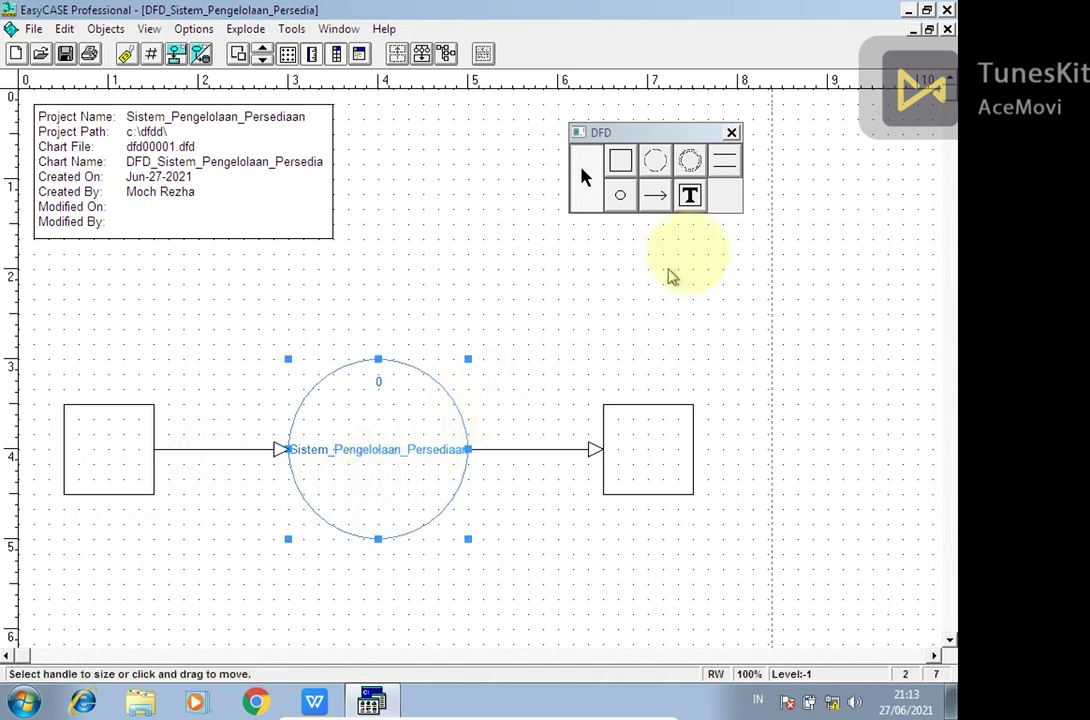
# - Place two data stores side by side in the empty area between the object palette and the right-hand data flow
pyautogui.click(726, 172)
pyautogui.click(518, 297)
pyautogui.moveTo(585, 265); pyautogui.dragTo(495, 255)
pyautogui.click(586, 175)
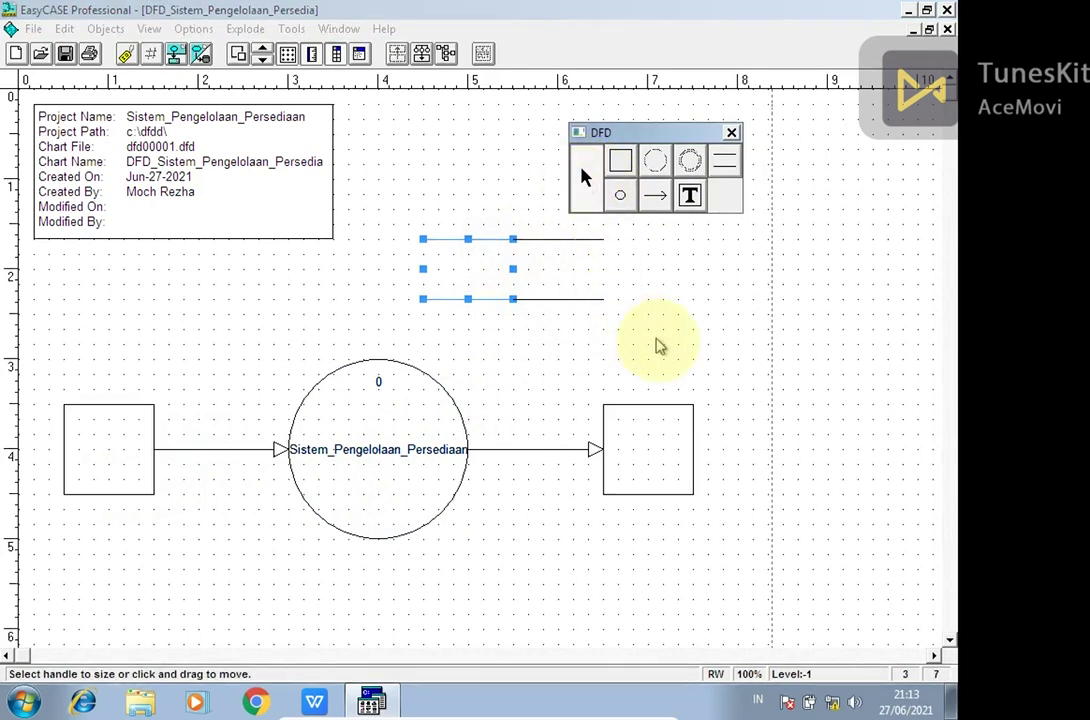
# - Delete both unnamed data stores from the context diagram
pyautogui.click(510, 270)
pyautogui.click(495, 278)
pyautogui.press('Delete')
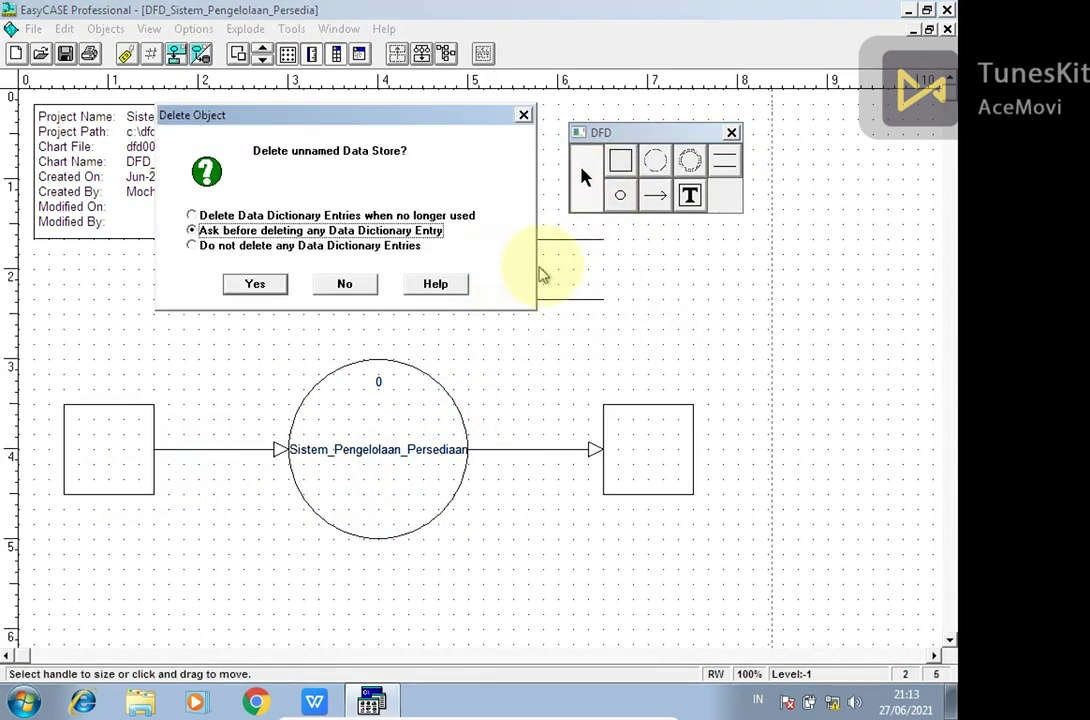
pyautogui.click(274, 287)
pyautogui.click(512, 297)
pyautogui.press('Delete')
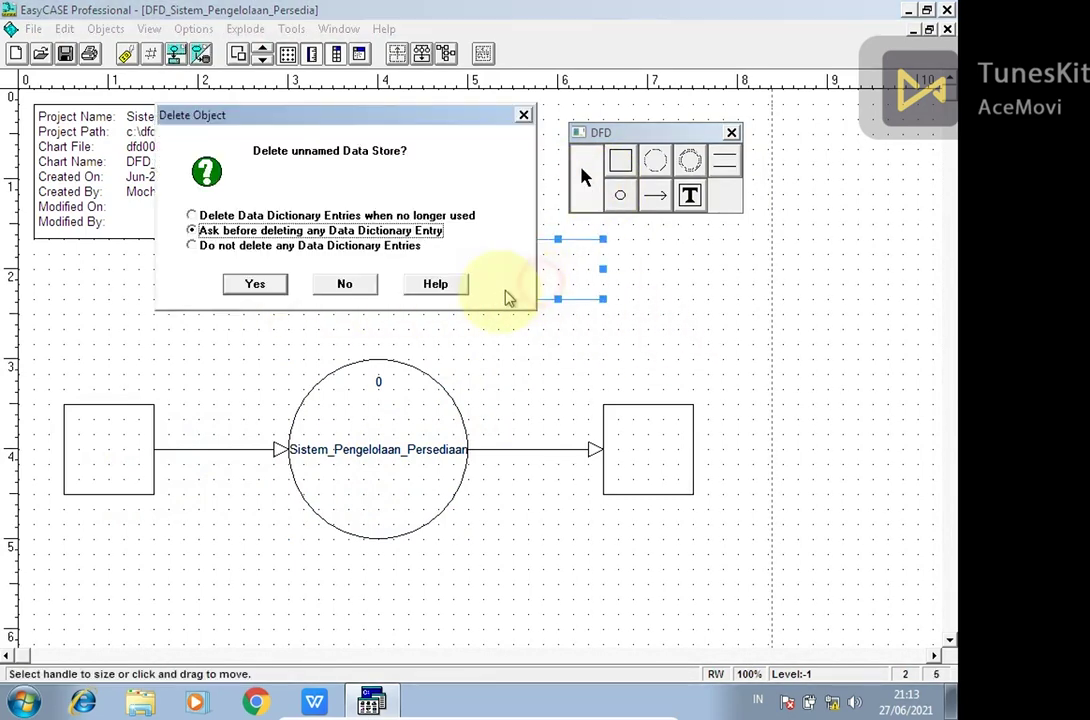
pyautogui.click(272, 286)
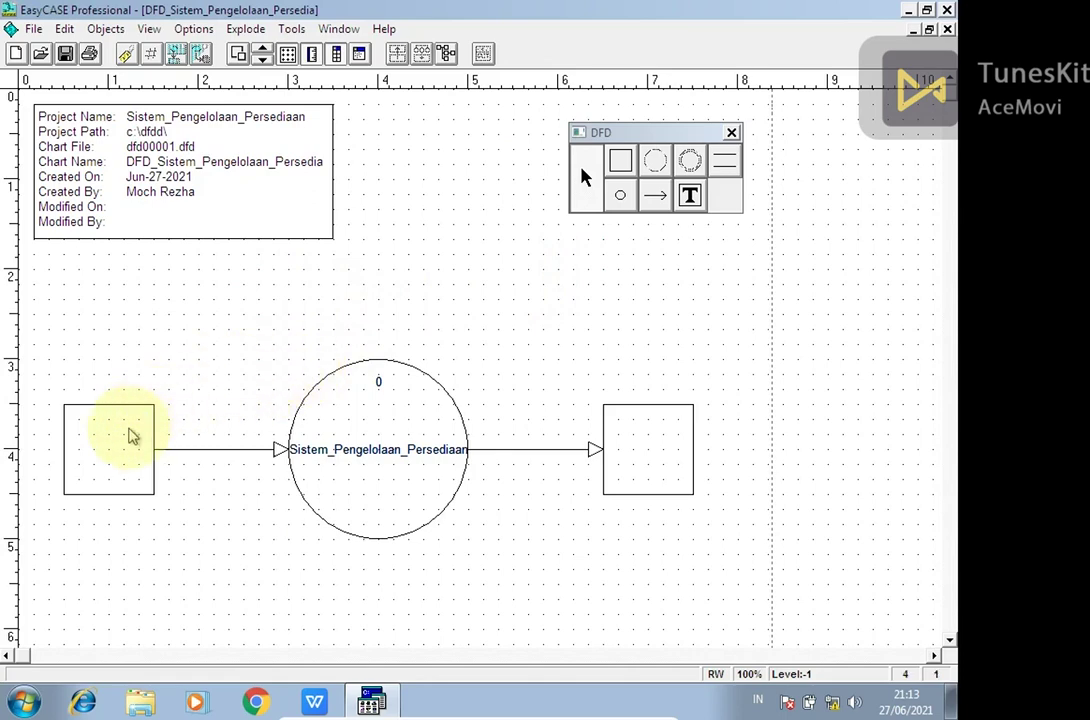
pyautogui.click(131, 437)
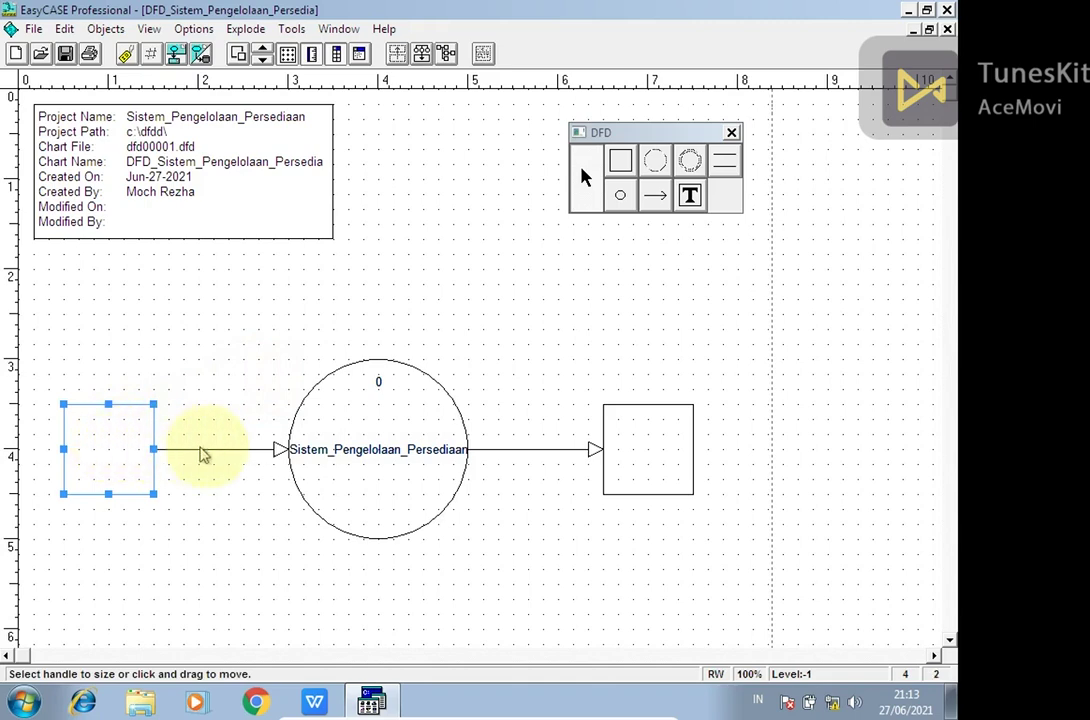
pyautogui.click(216, 449)
pyautogui.click(365, 450)
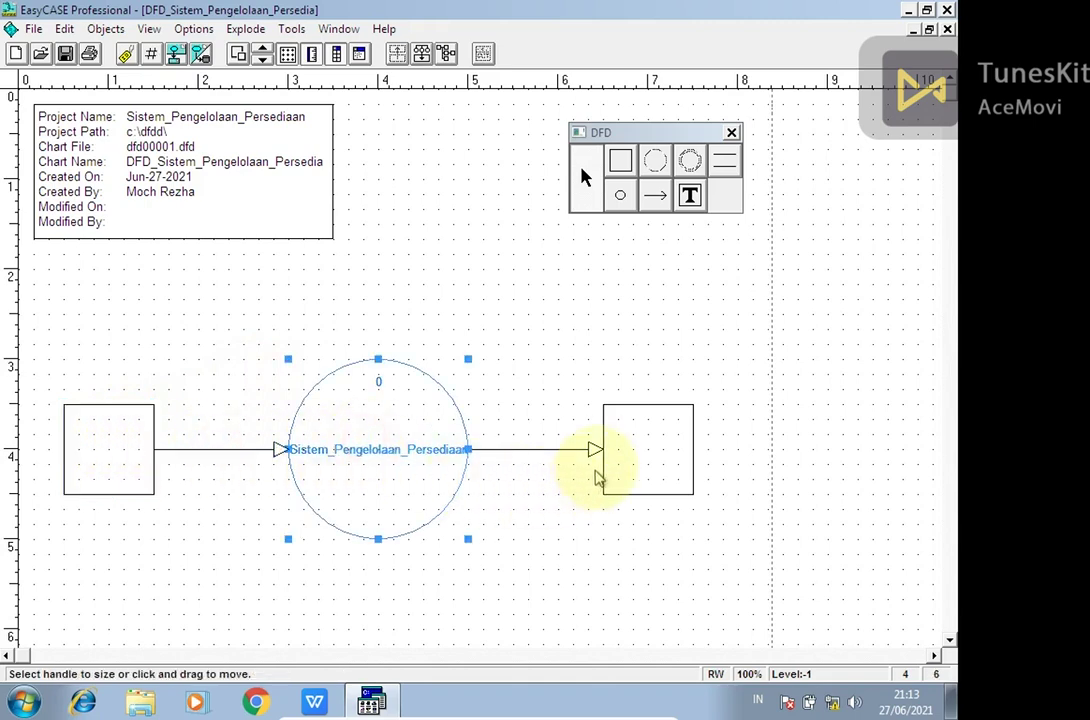
pyautogui.click(253, 324)
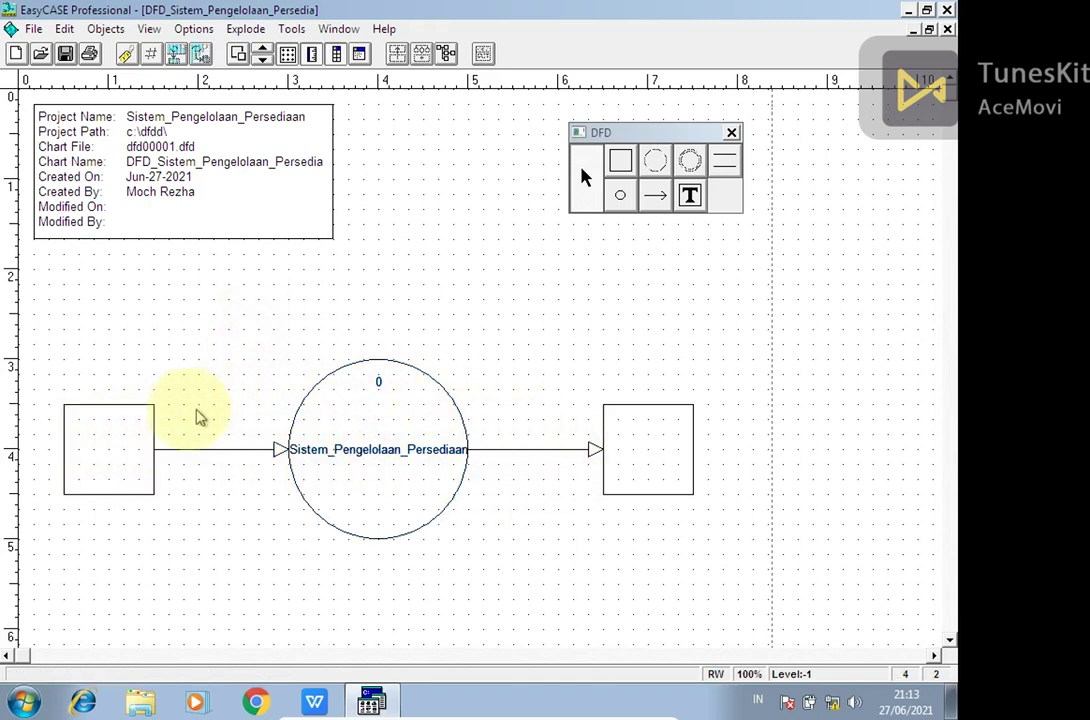
pyautogui.rightClick(110, 451)
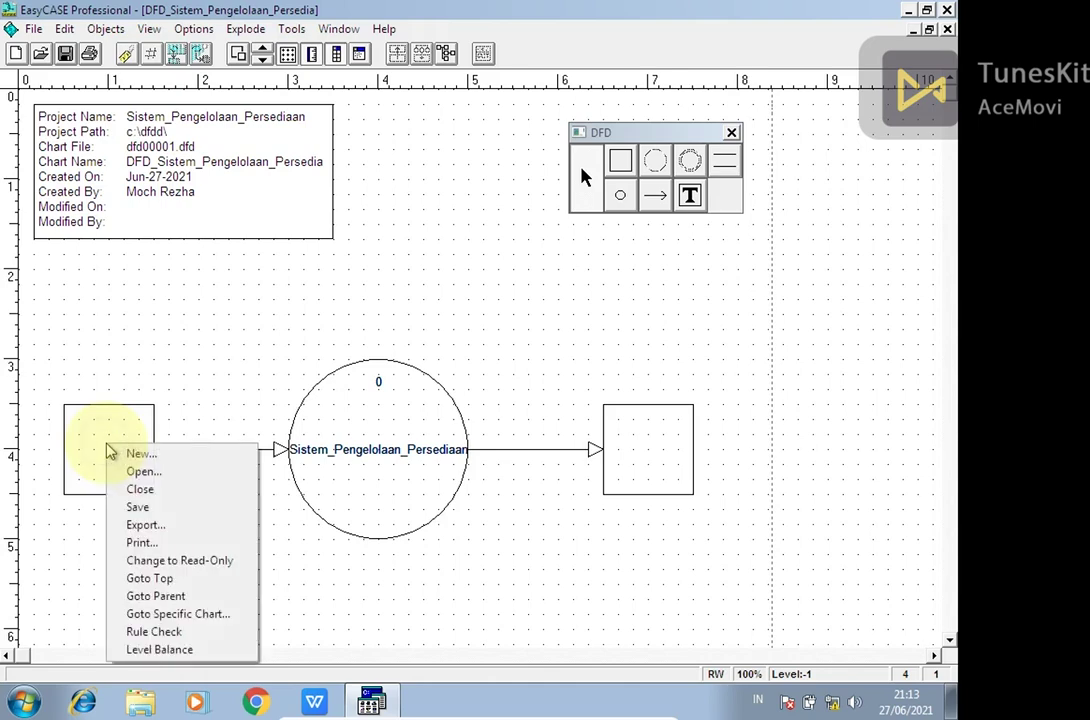
pyautogui.click(72, 433)
pyautogui.rightClick(92, 445)
pyautogui.click(160, 360)
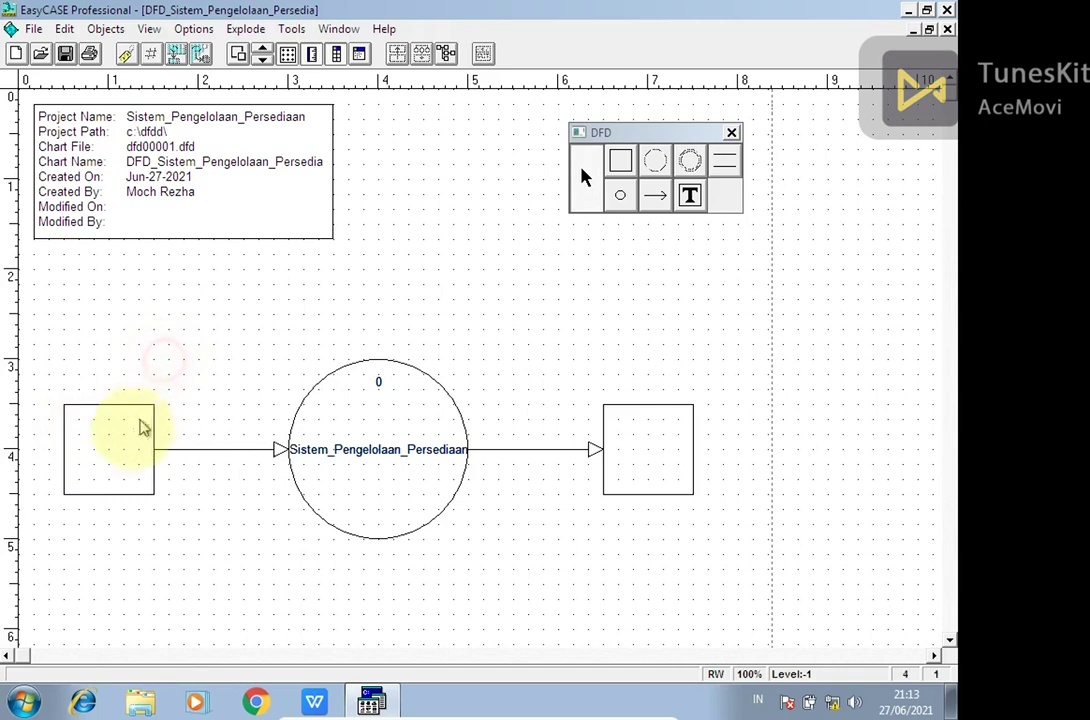
pyautogui.click(117, 444)
pyautogui.rightClick(117, 444)
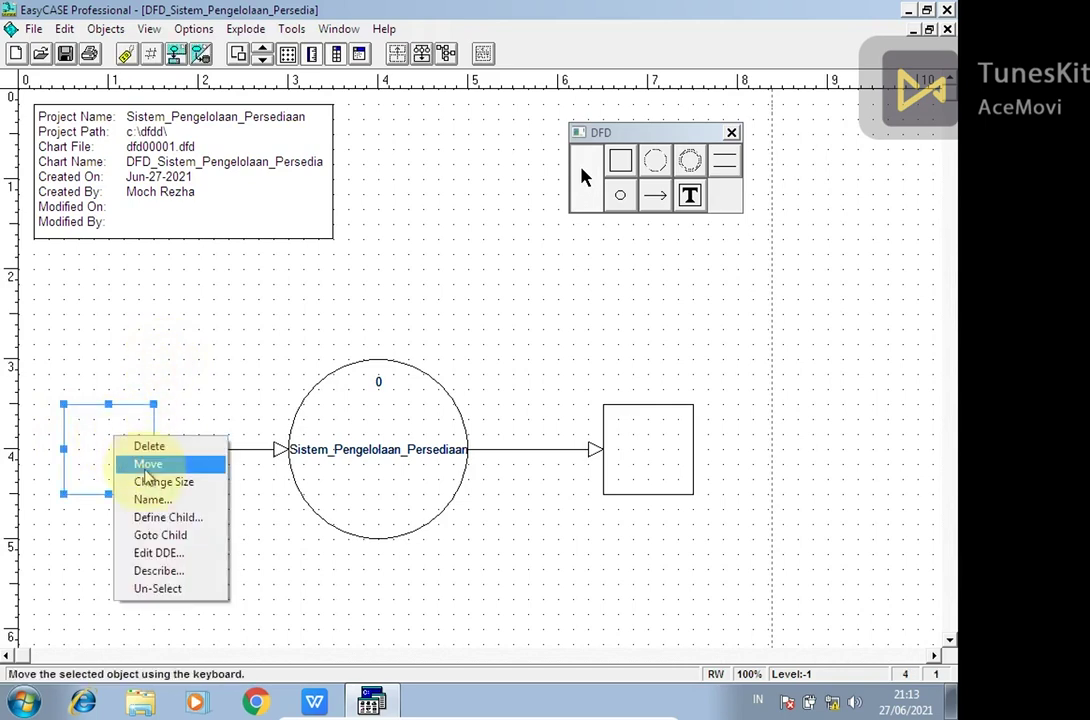
pyautogui.click(151, 499)
pyautogui.click(485, 403)
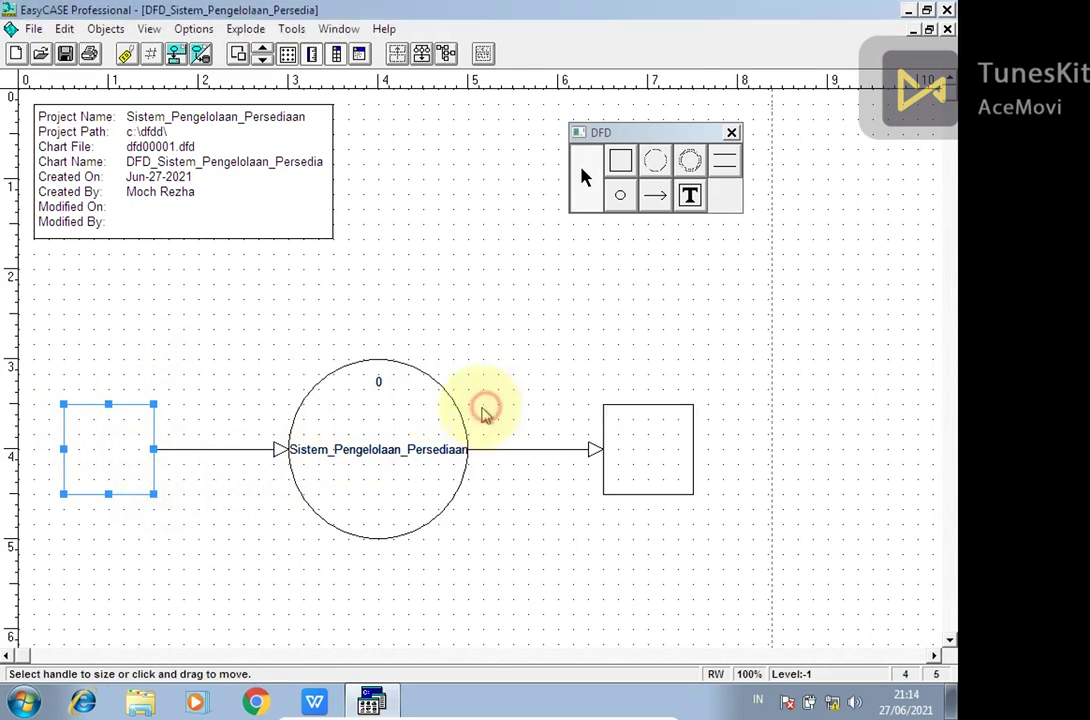
pyautogui.click(215, 400)
# - Name the external entity left of the process Petugas without defining a child object for it
pyautogui.doubleClick(95, 433)
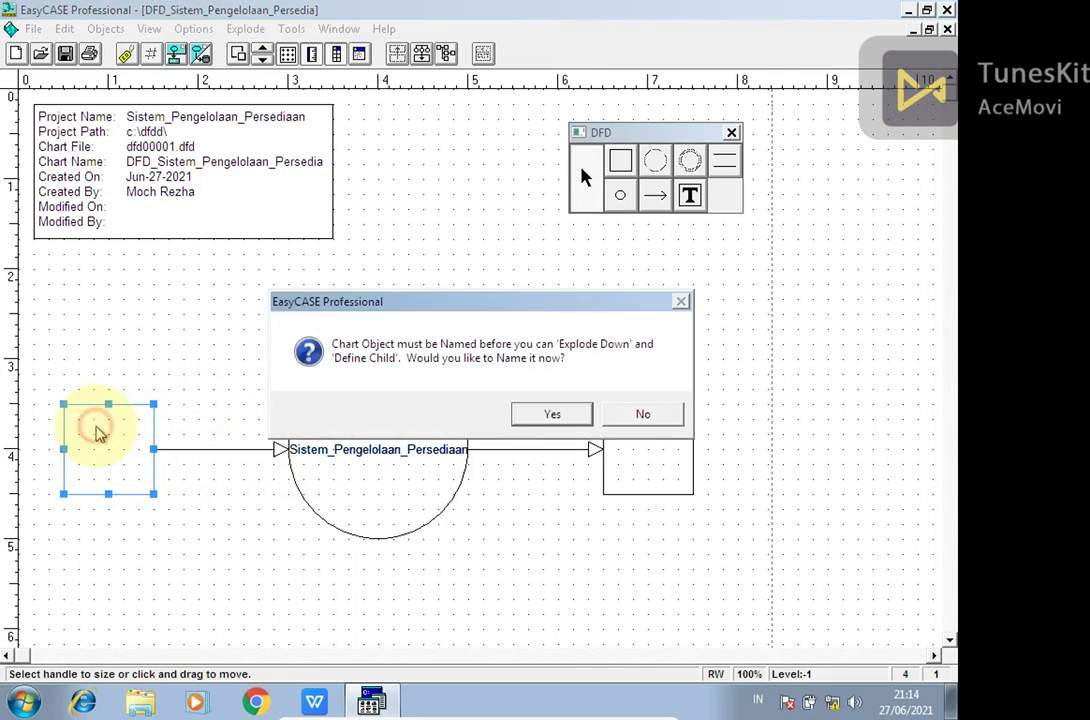
pyautogui.click(527, 416)
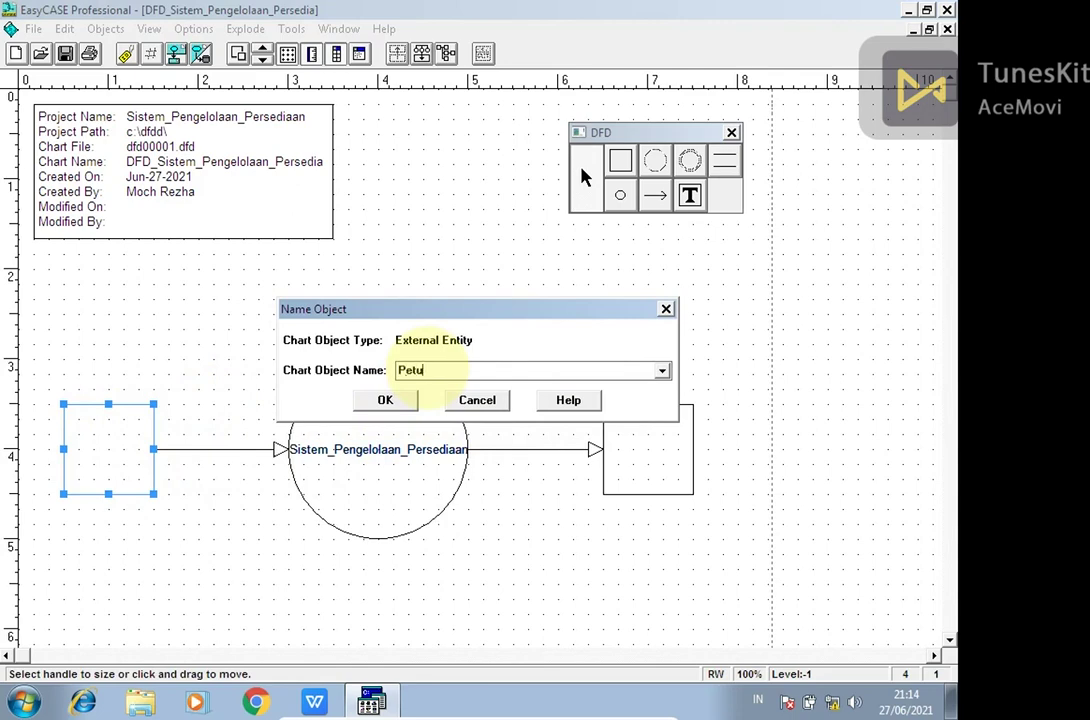
pyautogui.click(380, 399)
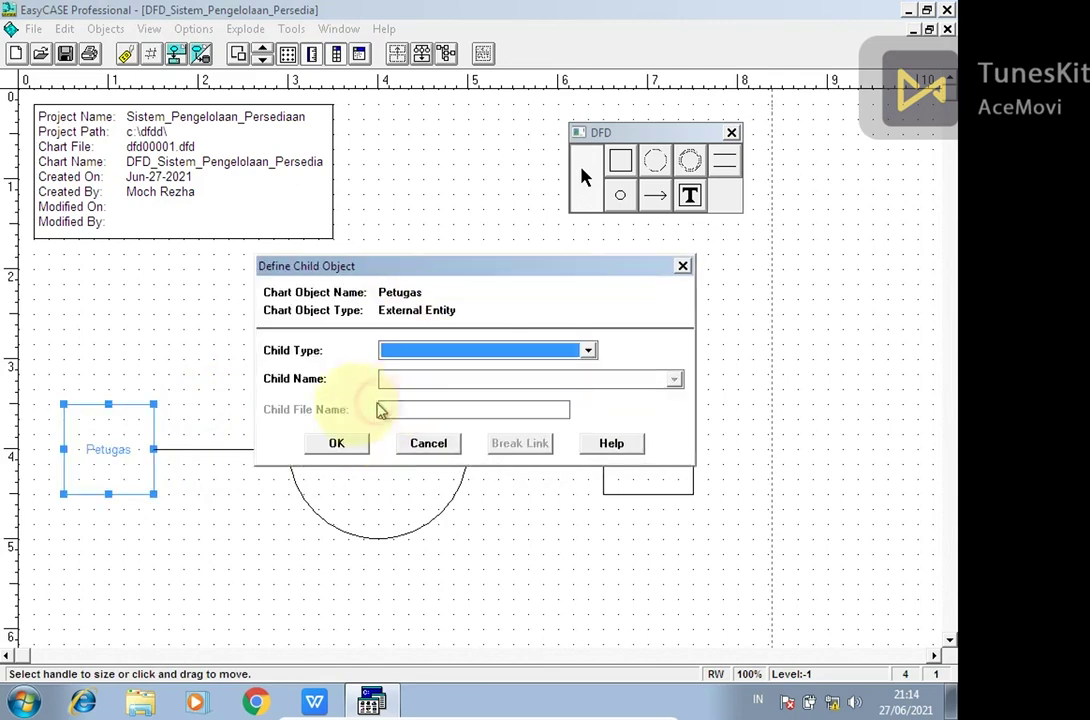
pyautogui.click(428, 443)
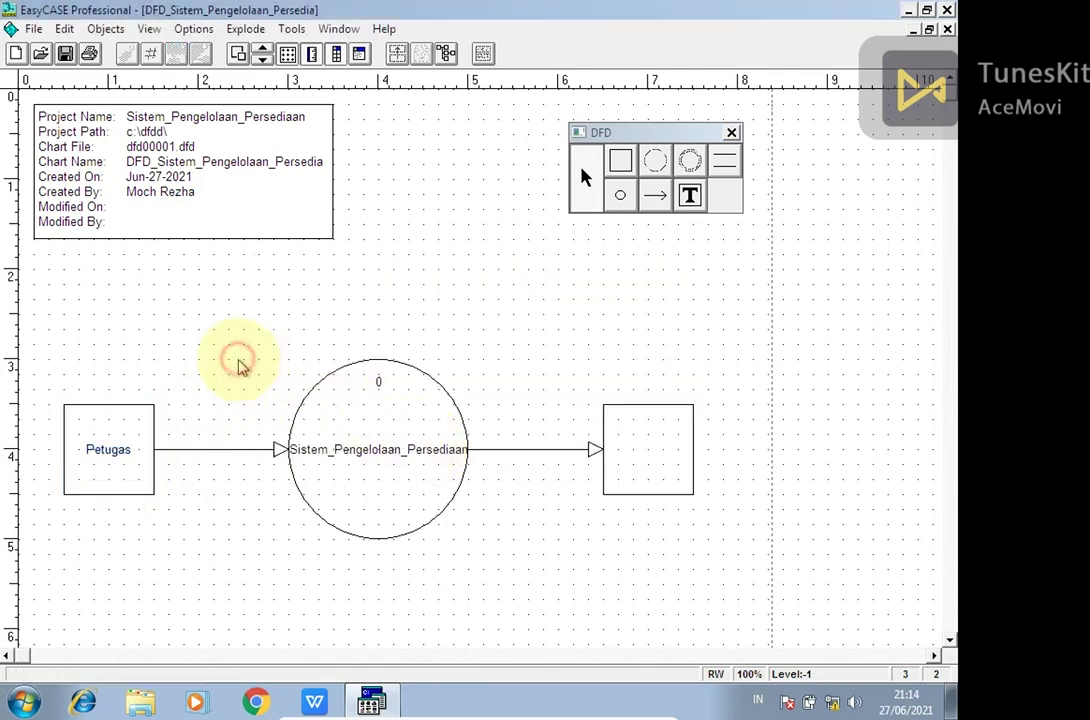
# - Name the external entity right of the process Pimpinan without defining a child object for it
pyautogui.doubleClick(638, 462)
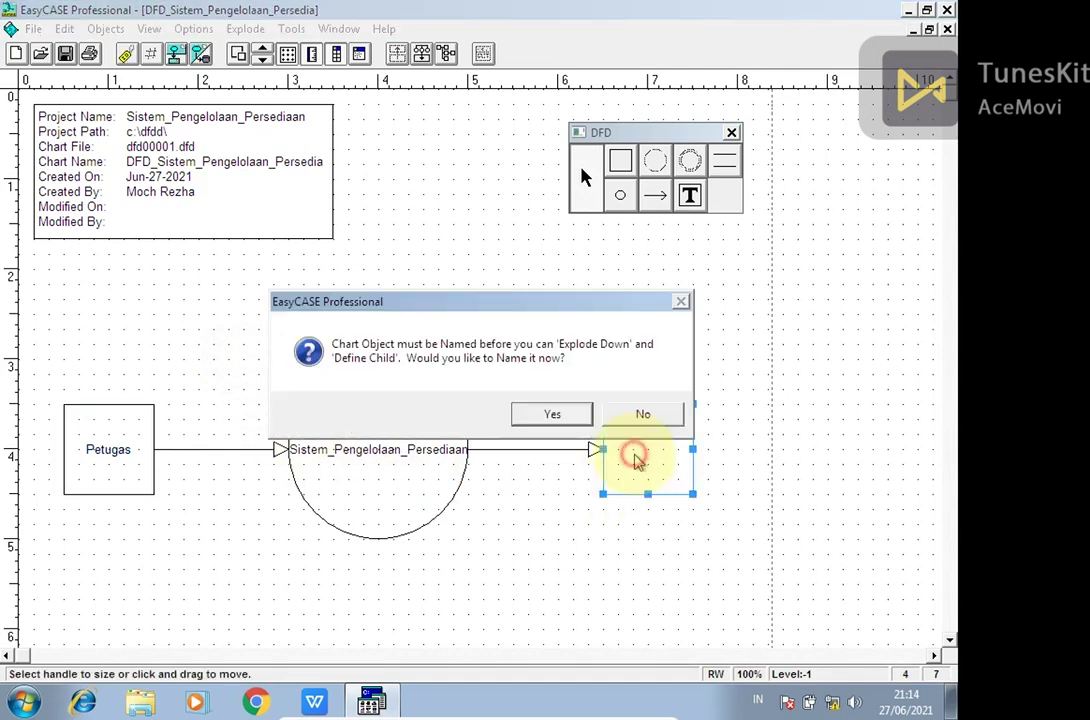
pyautogui.click(572, 418)
pyautogui.write('Pimpinan')
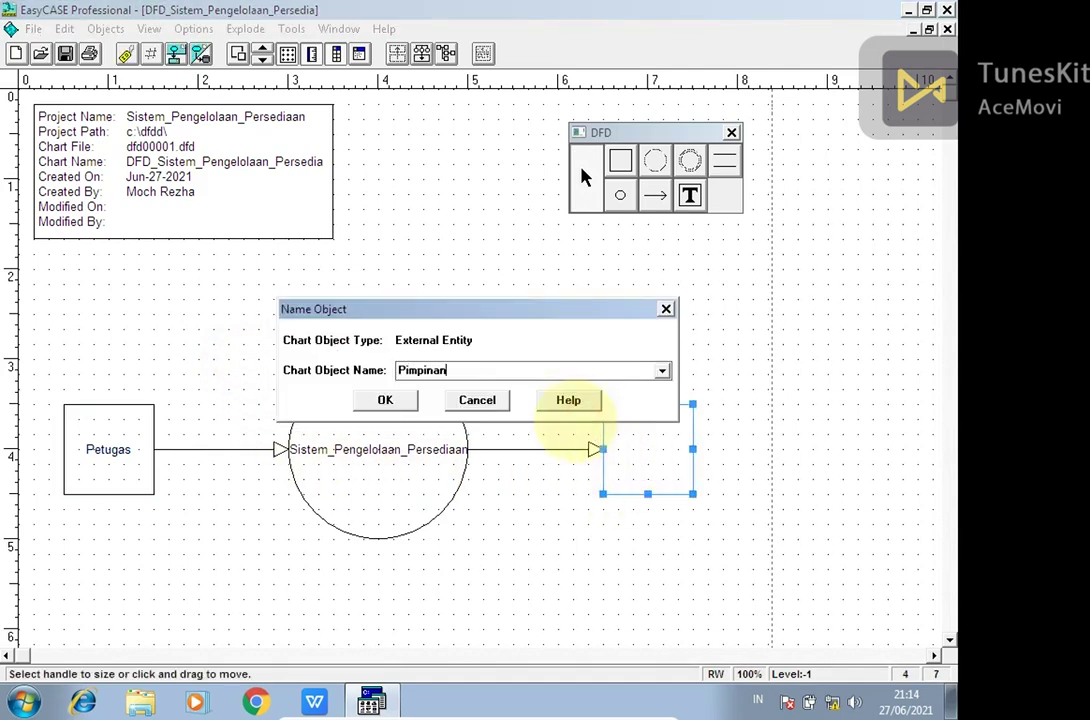
pyautogui.press('Return')
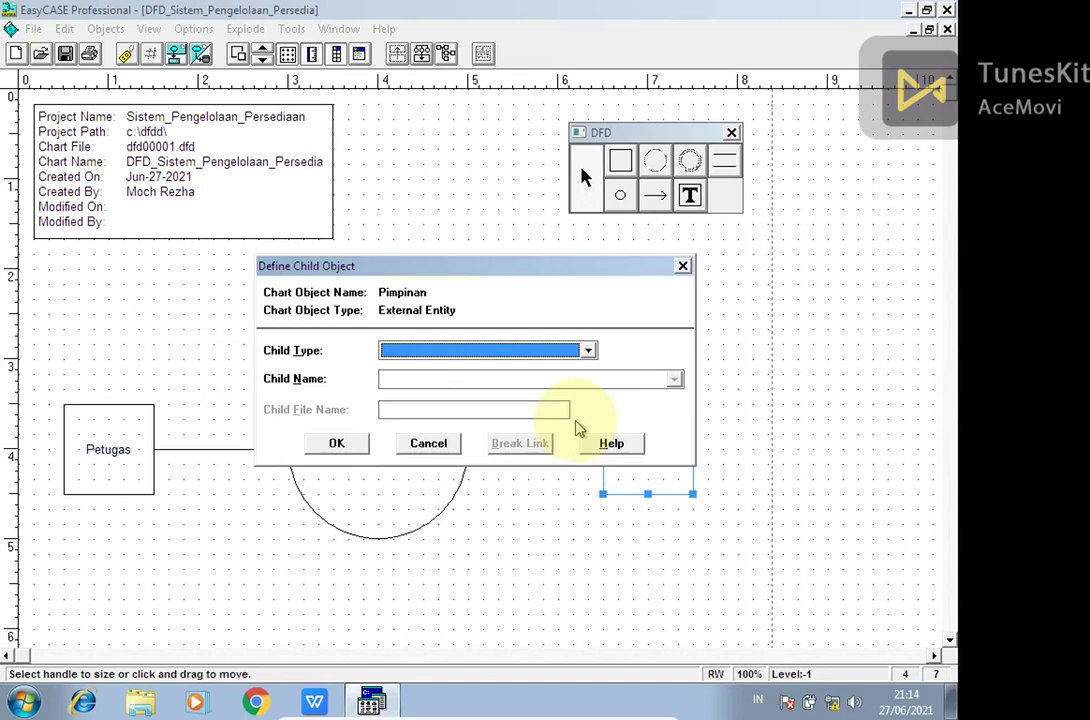
pyautogui.click(430, 444)
pyautogui.click(320, 303)
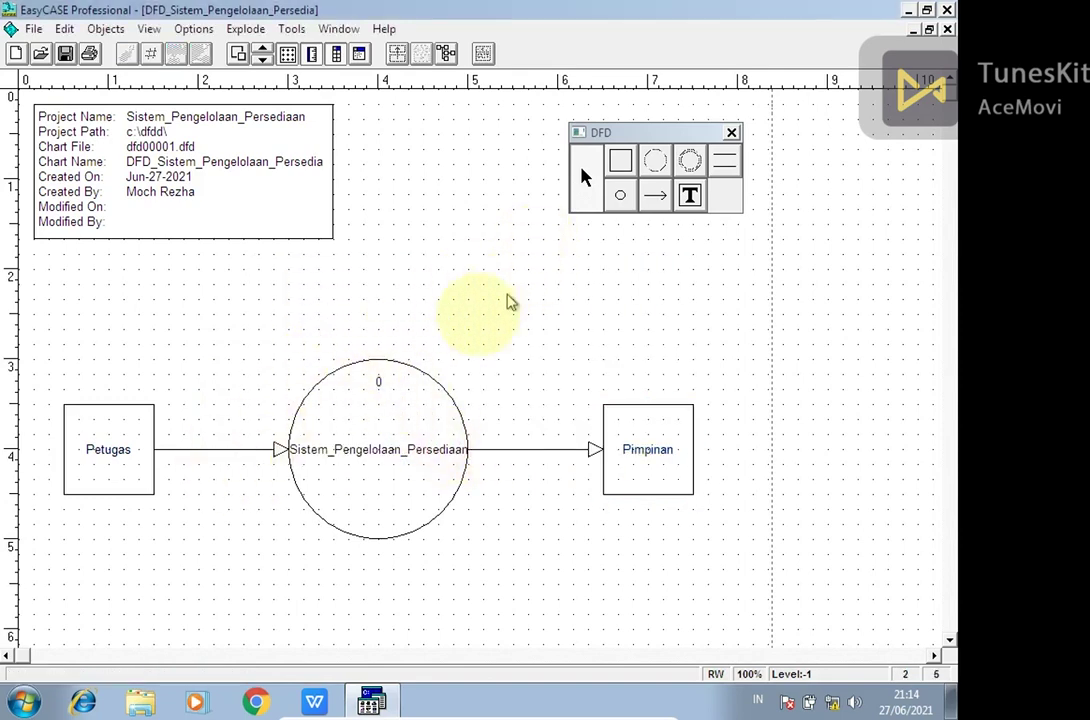
# - Name the data flow from Petugas to the process Data_Kategori_Persediaan without defining a child object for it
pyautogui.click(215, 450)
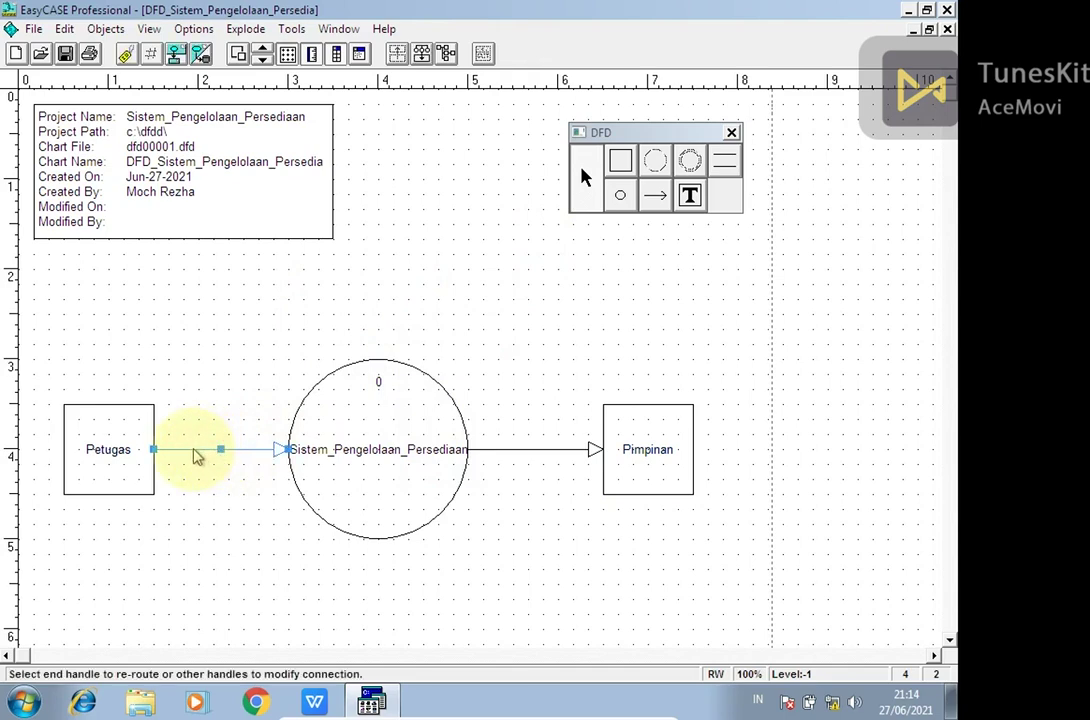
pyautogui.doubleClick(197, 456)
pyautogui.click(548, 418)
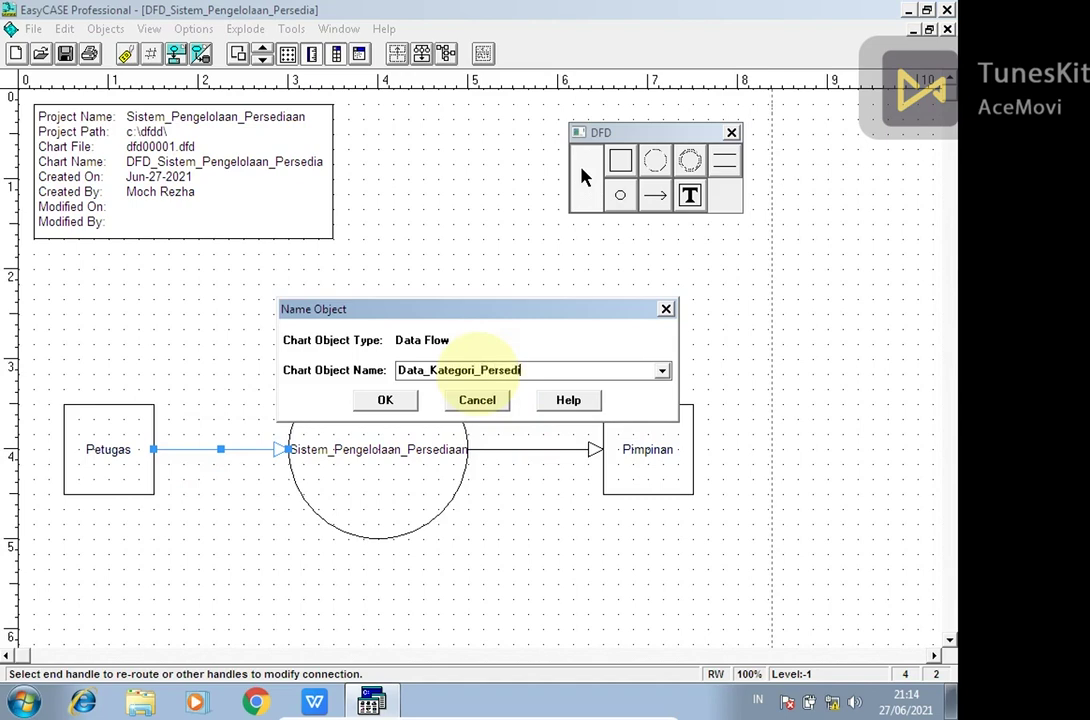
pyautogui.press('Return')
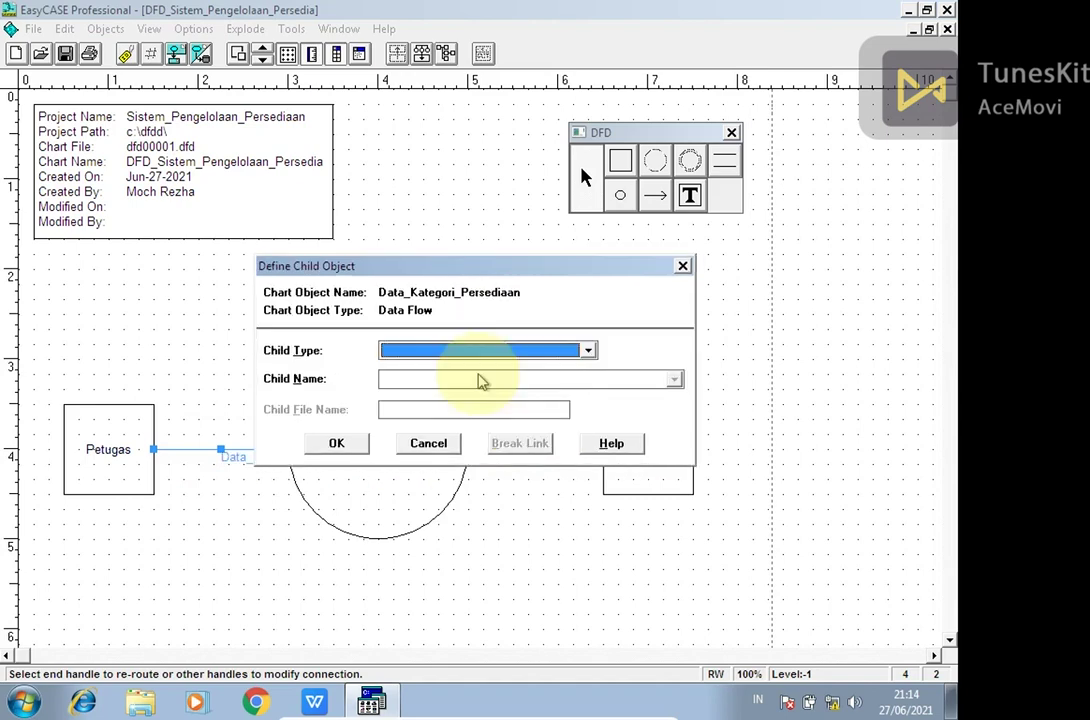
pyautogui.click(452, 444)
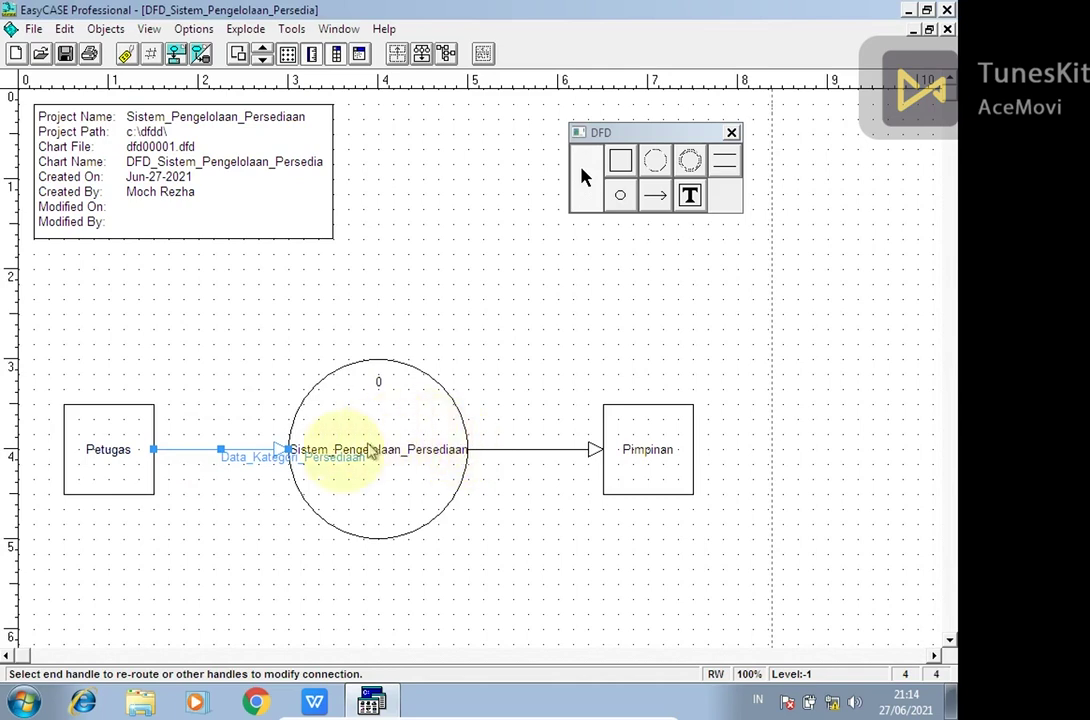
pyautogui.click(492, 335)
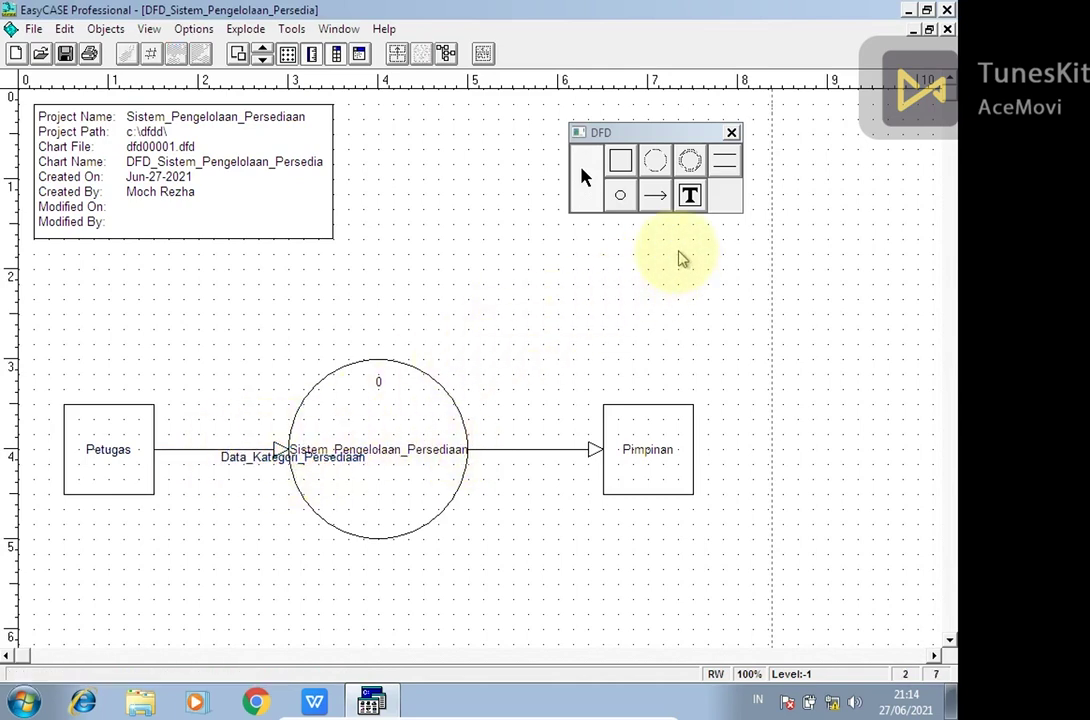
# - Draw a second horizontal data flow from Petugas to the process, just below the Data_Kategori_Persediaan flow
pyautogui.click(658, 200)
pyautogui.click(658, 200)
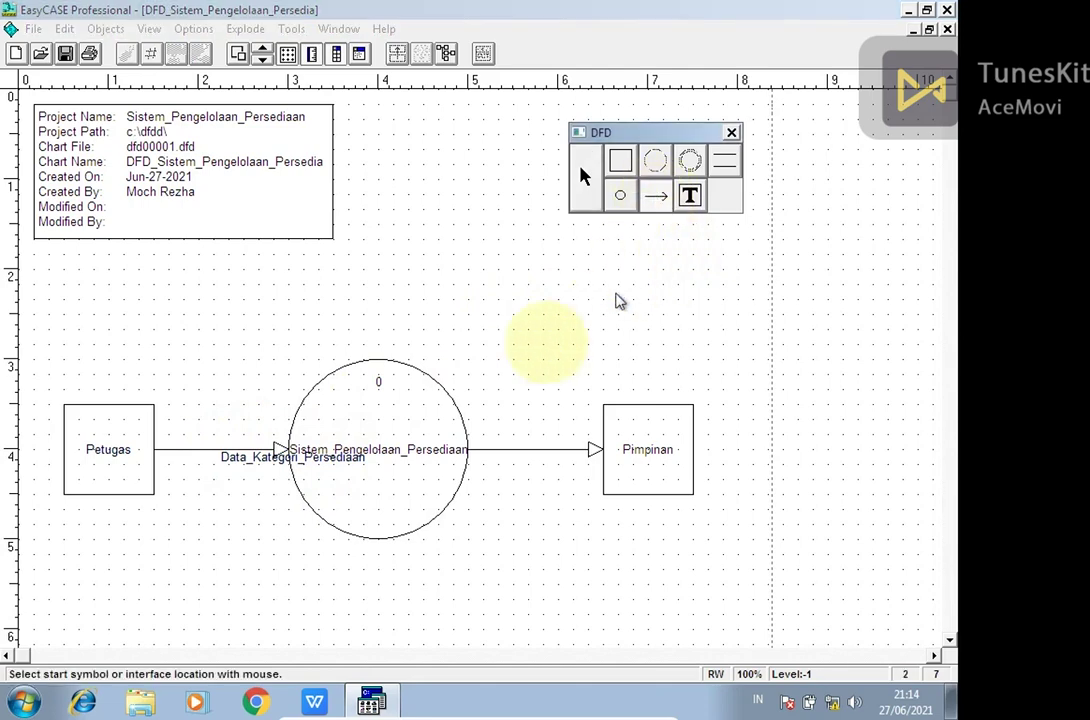
pyautogui.click(112, 458)
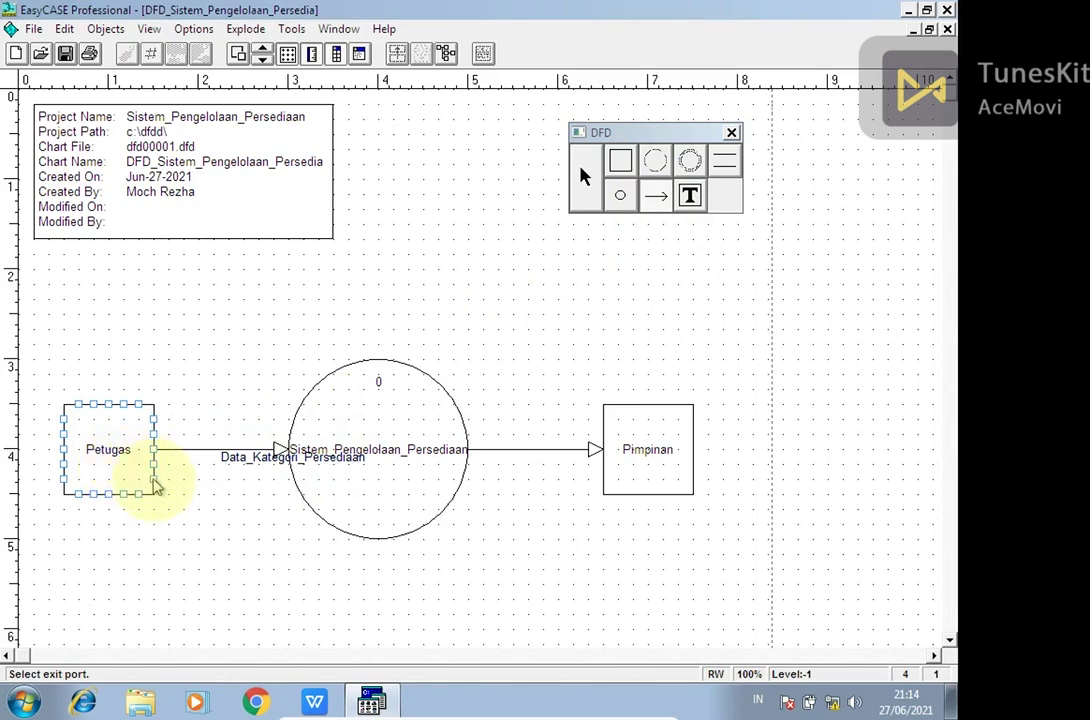
pyautogui.click(155, 481)
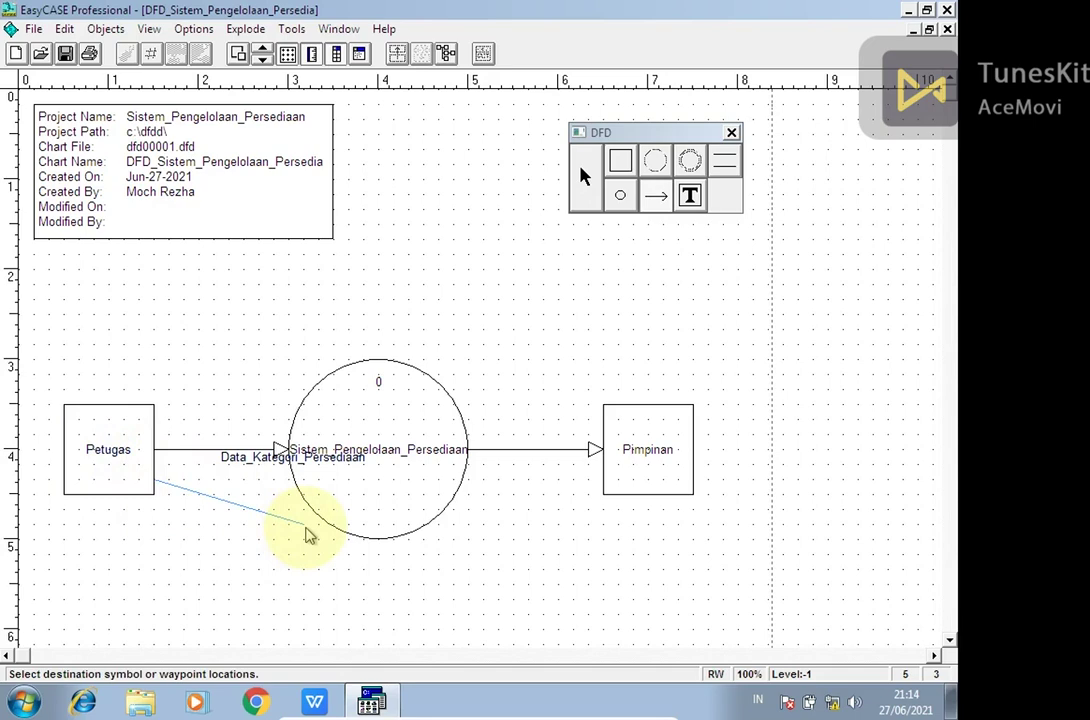
pyautogui.click(313, 488)
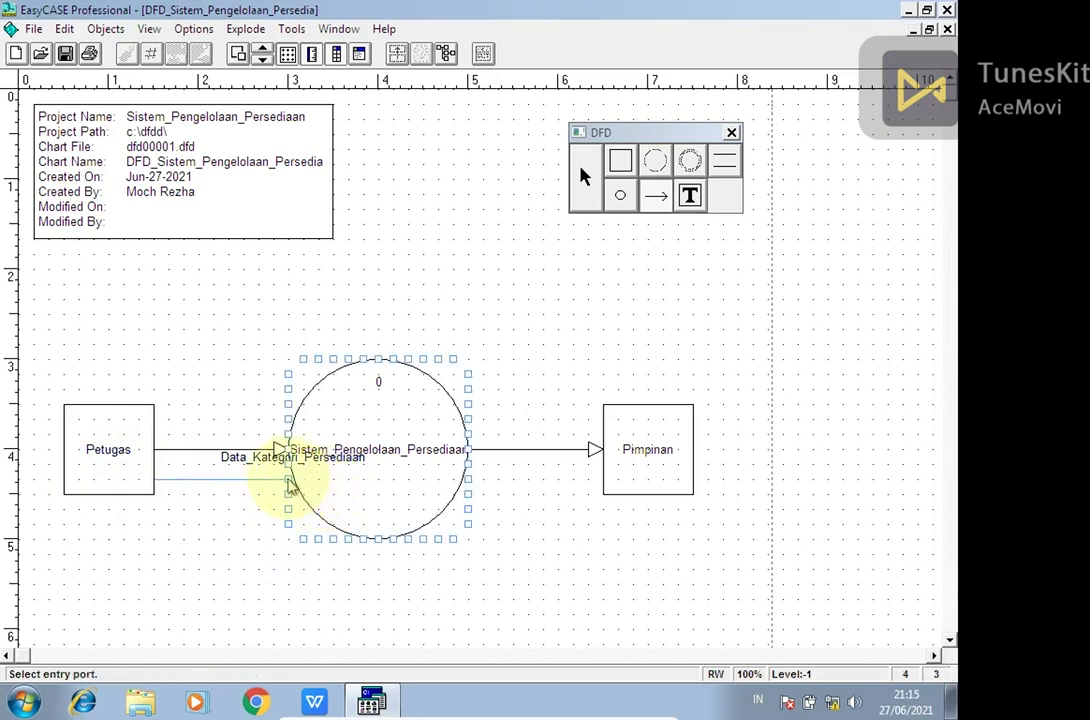
pyautogui.click(290, 482)
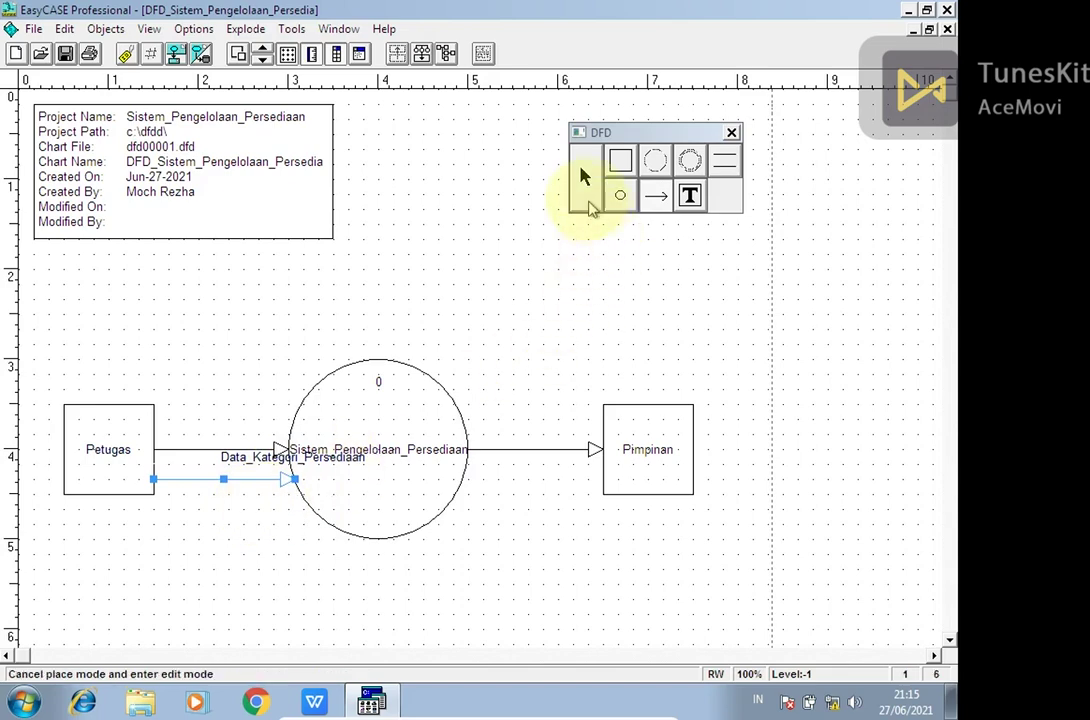
pyautogui.click(263, 336)
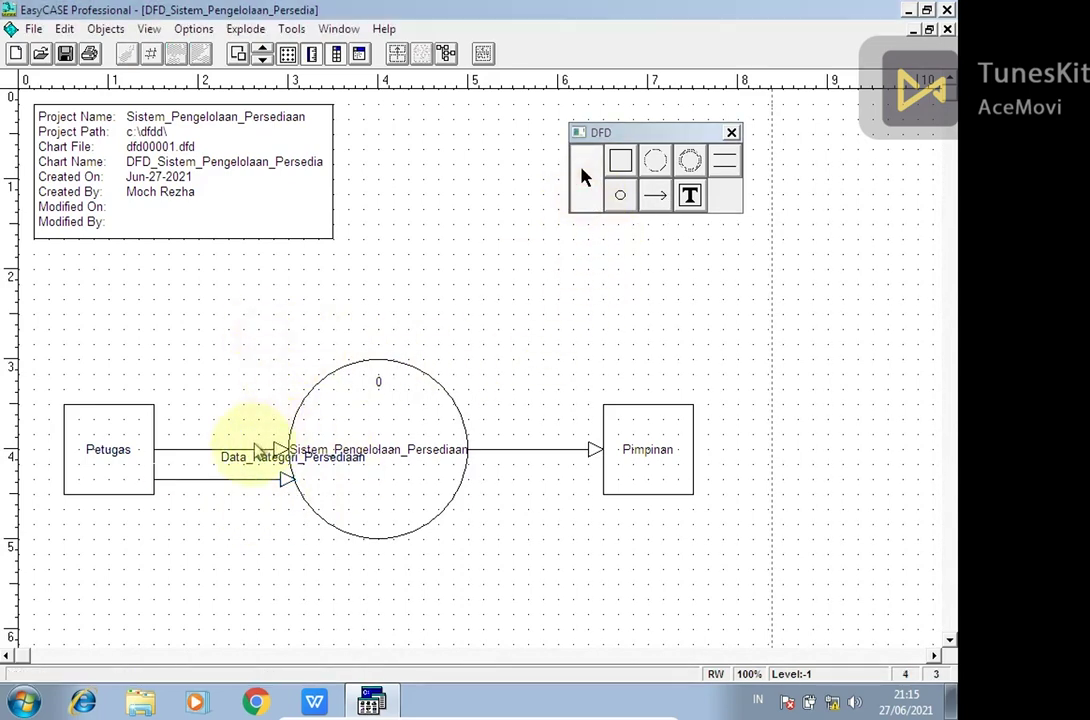
# - Re-route the start of the Data_Kategori_Persediaan flow to a slightly higher port on the right edge of Petugas
pyautogui.click(178, 449)
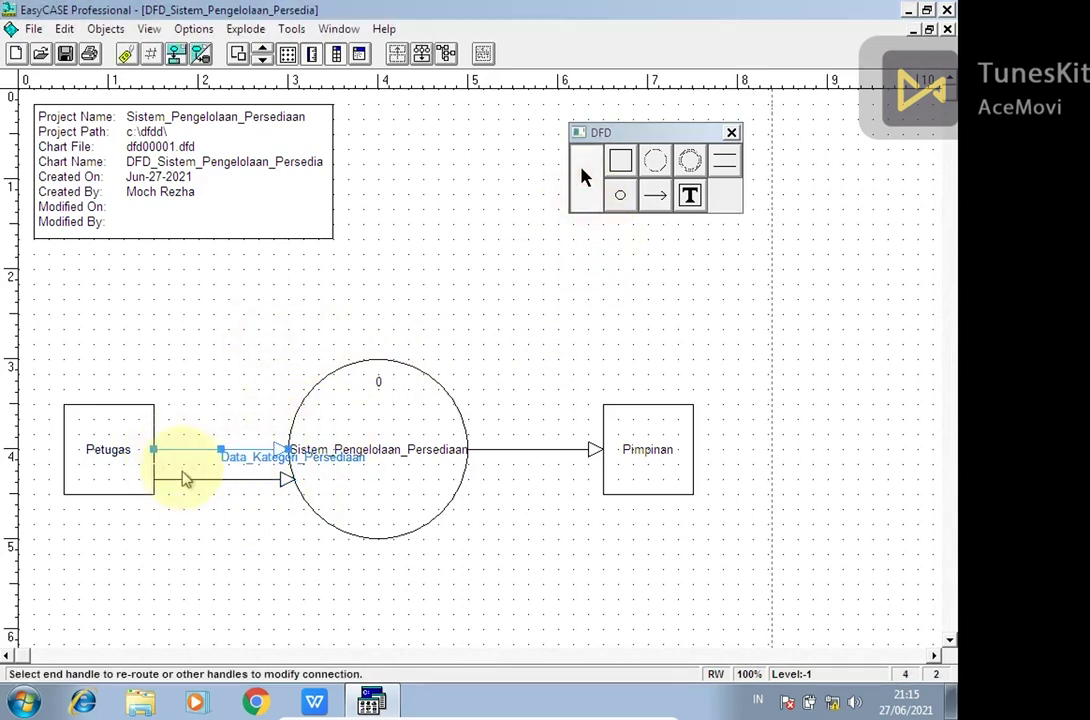
pyautogui.click(188, 463)
pyautogui.click(170, 452)
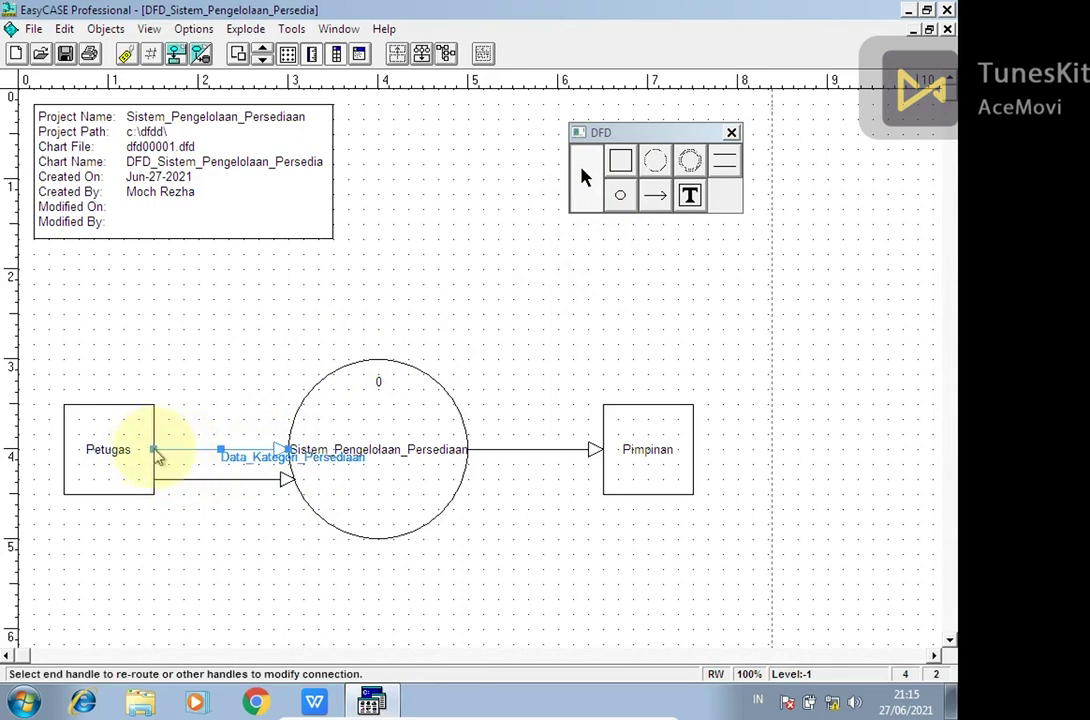
pyautogui.click(154, 451)
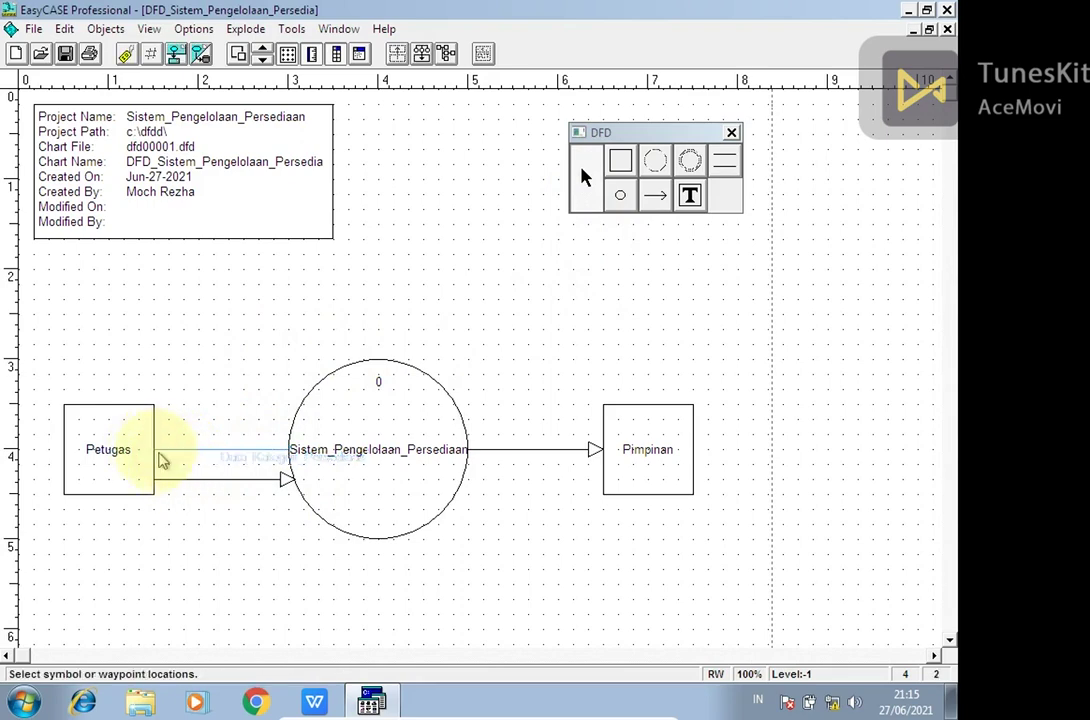
pyautogui.click(130, 438)
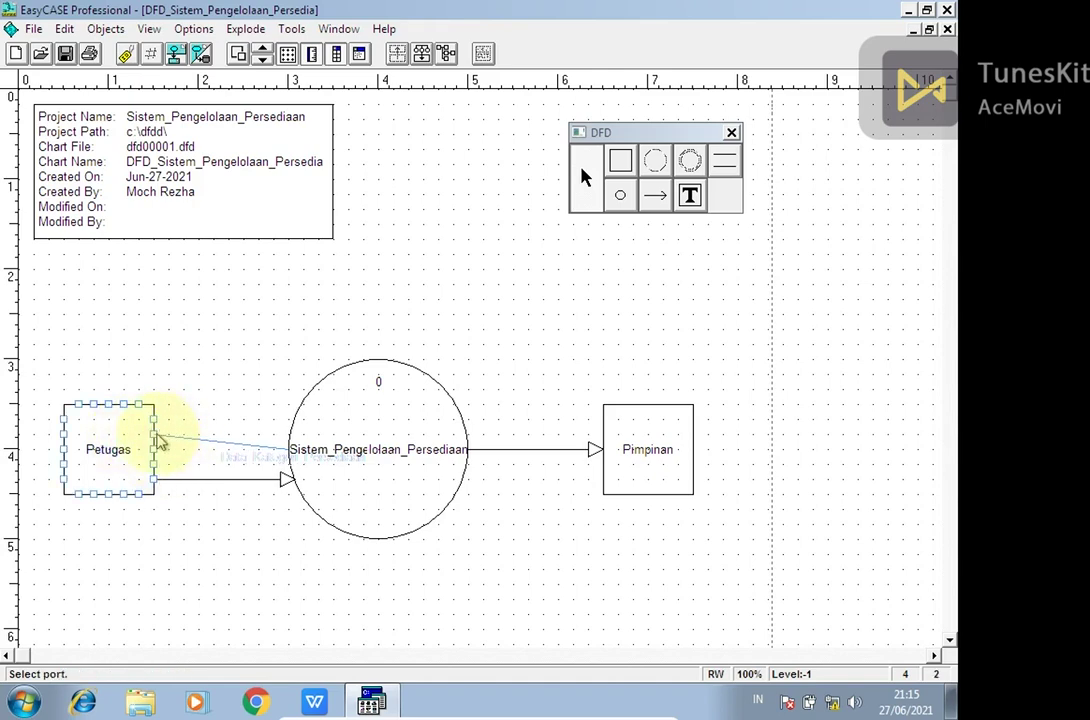
pyautogui.click(157, 438)
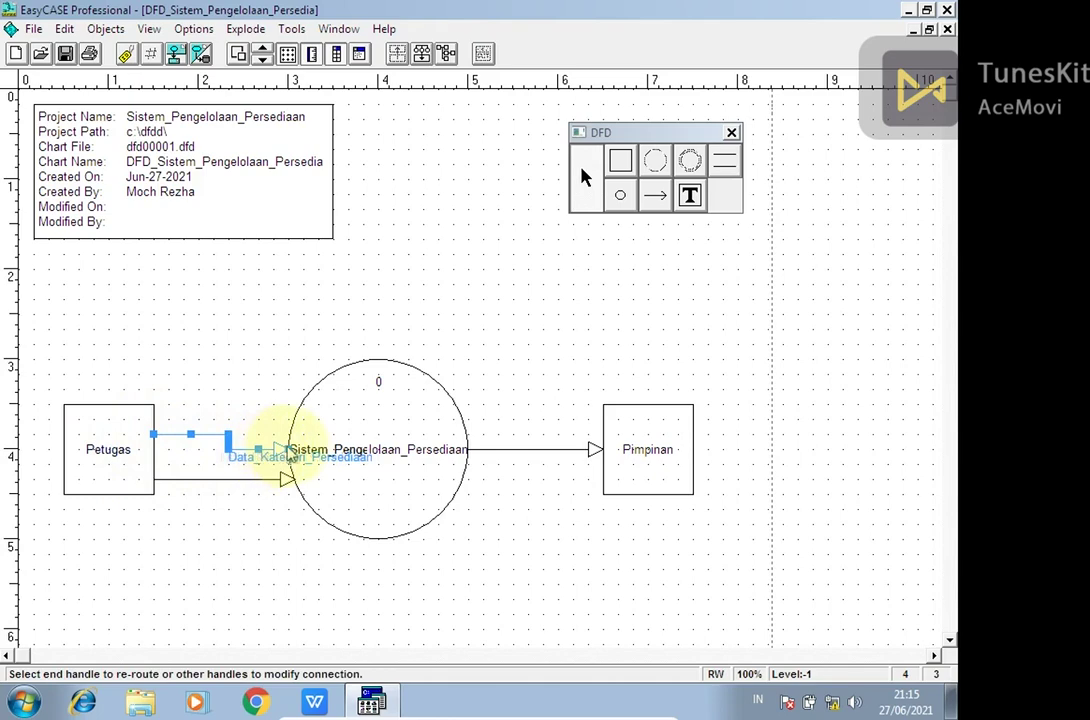
pyautogui.click(270, 423)
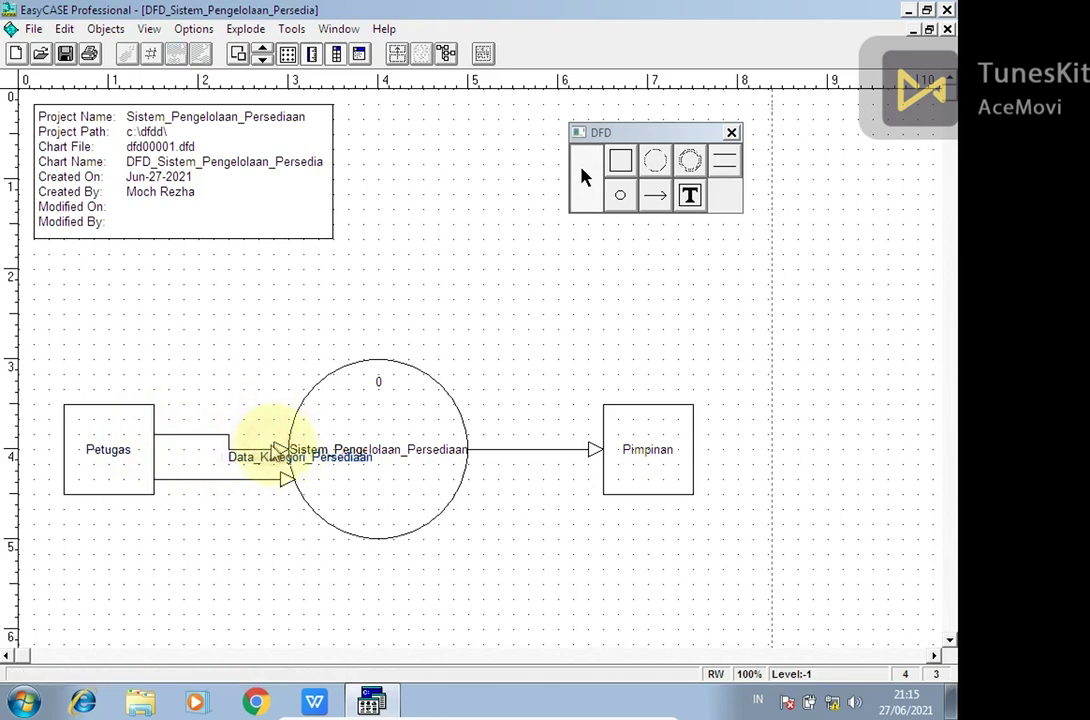
# - Re-route the arrow end of the Data_Kategori_Persediaan flow to the process port level with its start on Petugas
pyautogui.click(288, 452)
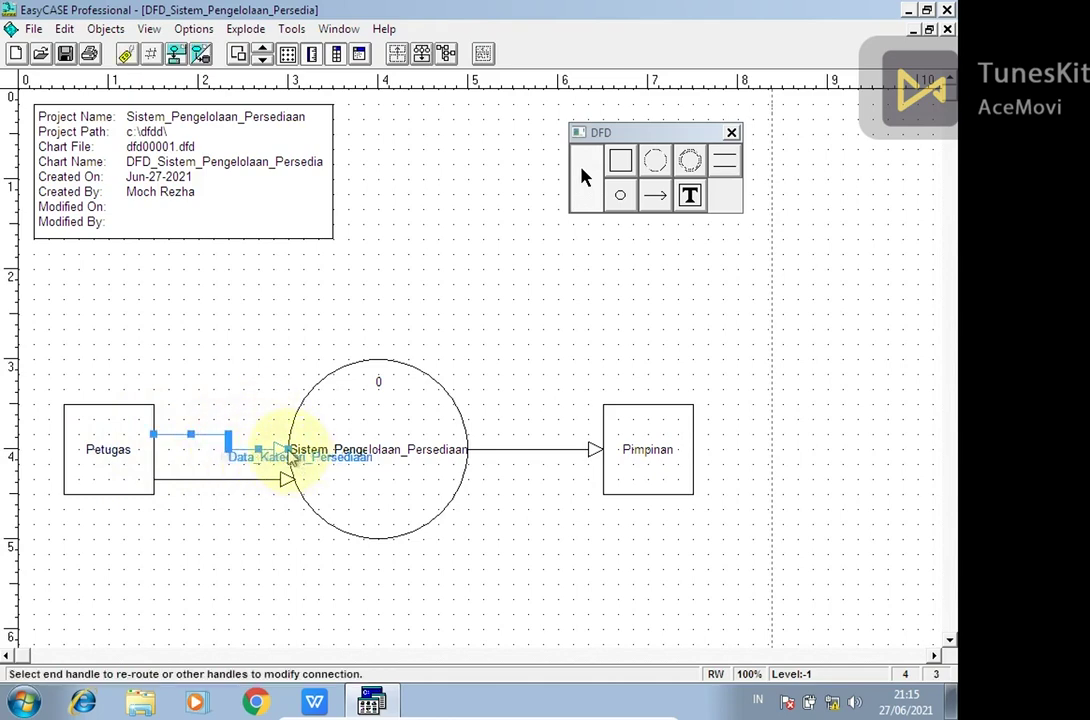
pyautogui.click(290, 452)
pyautogui.click(311, 428)
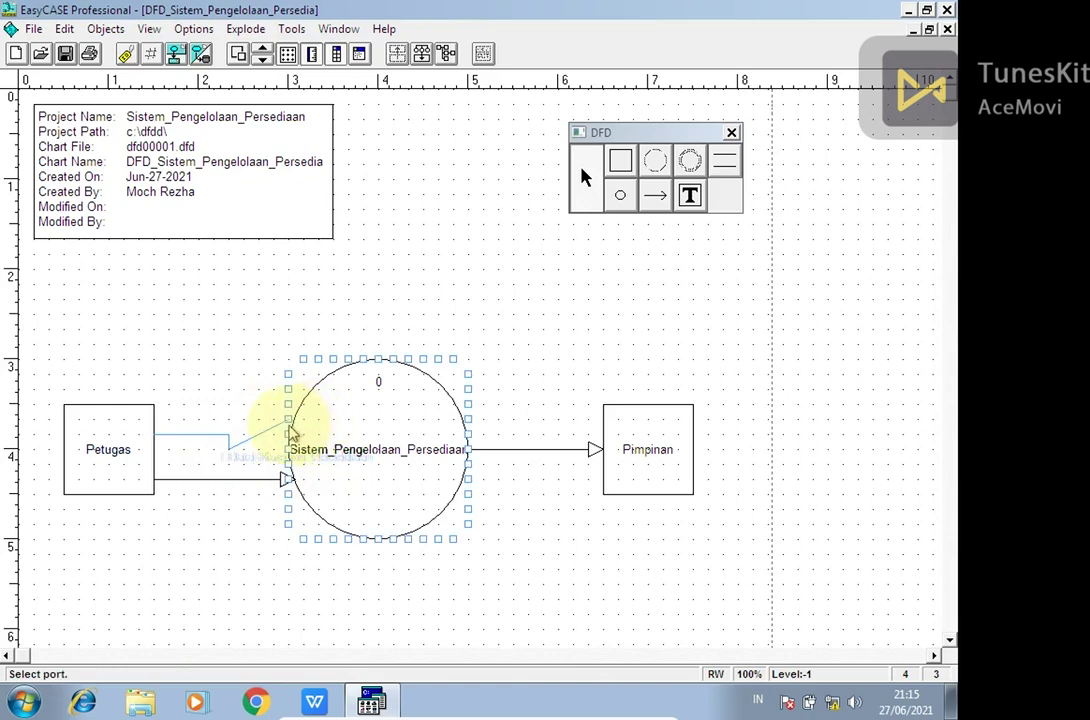
pyautogui.click(289, 436)
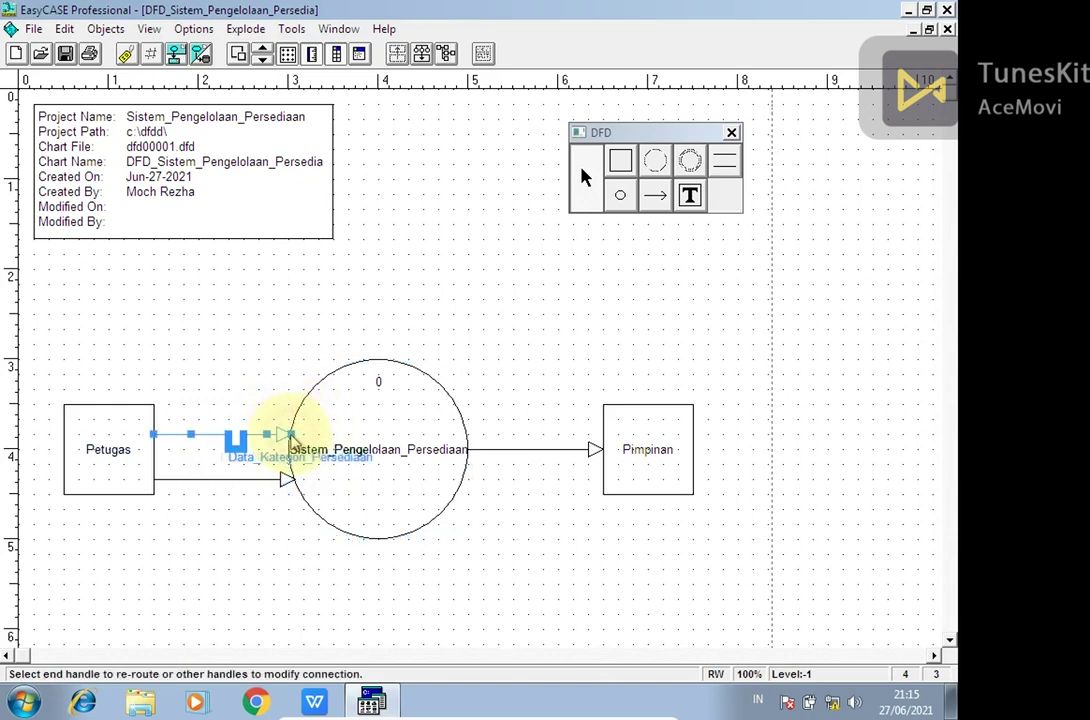
# - Straighten the kink in the Data_Kategori_Persediaan flow and shift its label left to sit directly beneath the line
pyautogui.click(243, 409)
pyautogui.click(240, 448)
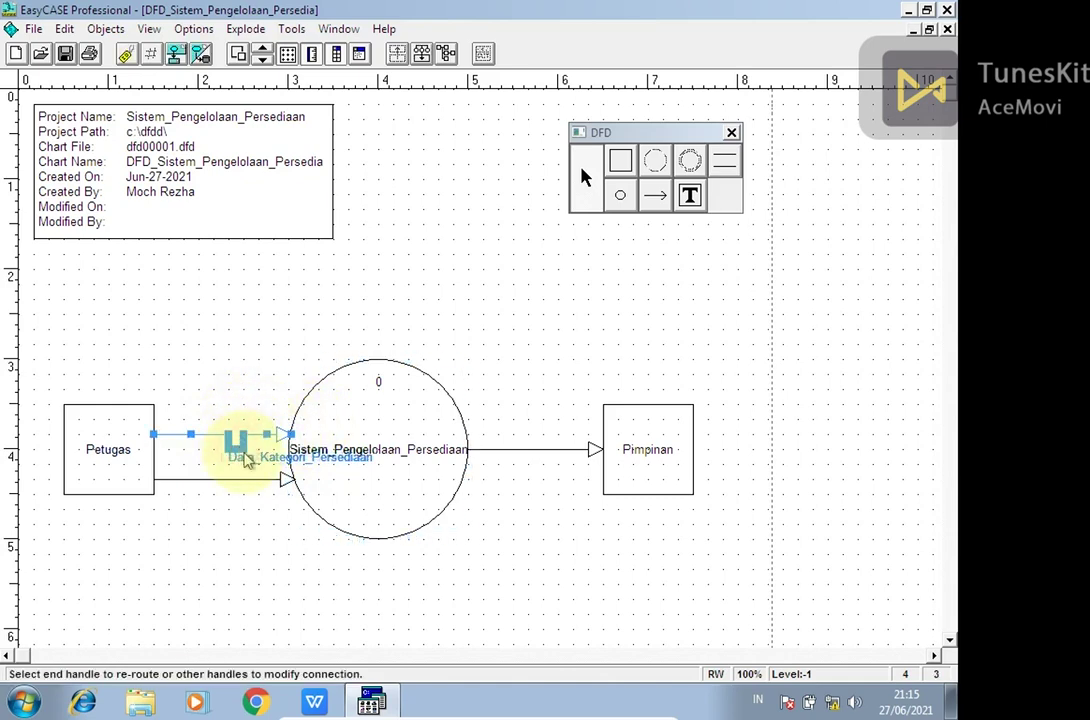
pyautogui.moveTo(243, 453); pyautogui.dragTo(219, 438)
pyautogui.click(219, 455)
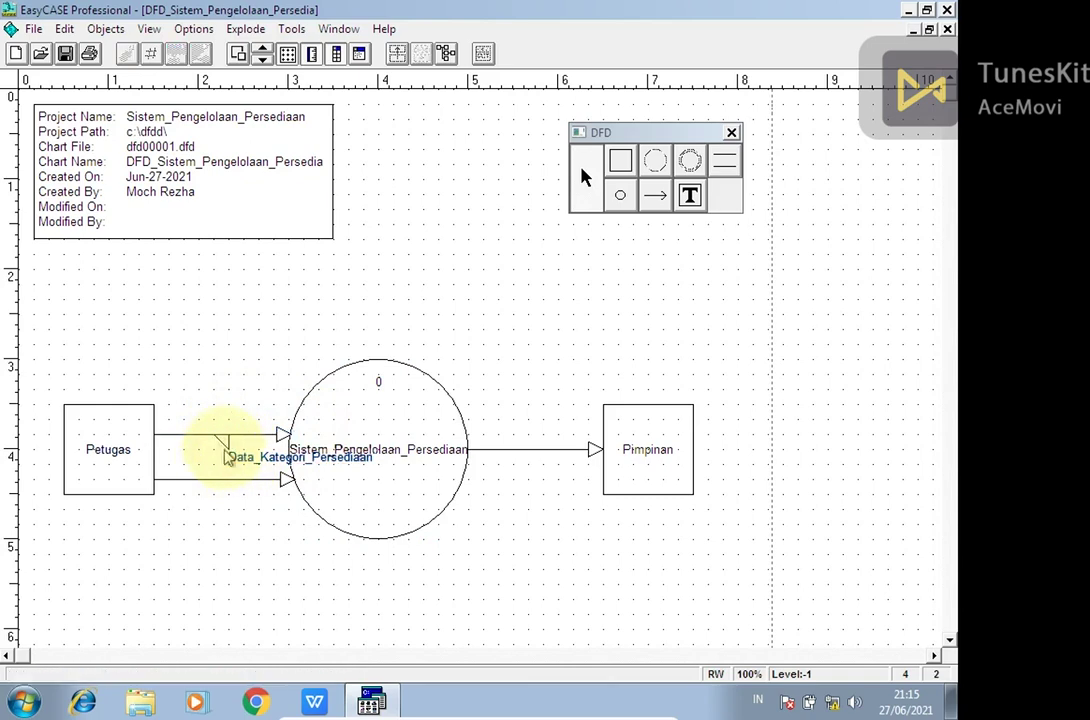
pyautogui.click(220, 442)
pyautogui.moveTo(215, 440); pyautogui.dragTo(180, 450)
pyautogui.click(212, 459)
pyautogui.click(188, 390)
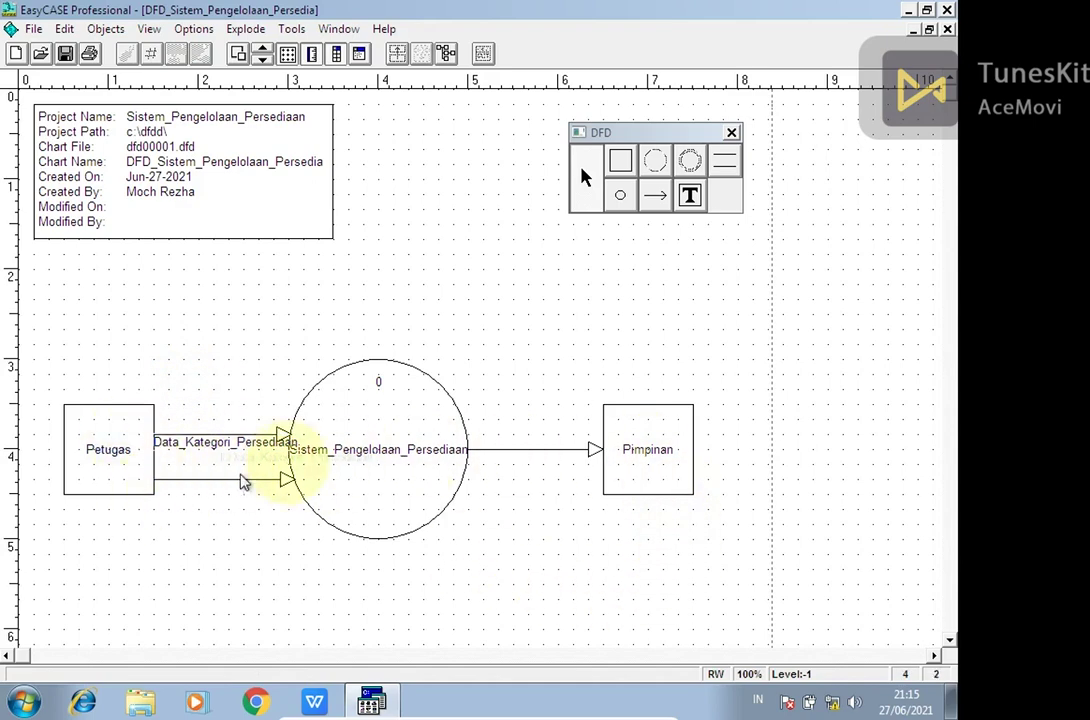
# - Move Pimpinan about 2 ruler units and the process about 1 unit right, and center the Data_Kategori_Persediaan label under its flow
pyautogui.moveTo(645, 460); pyautogui.dragTo(796, 450)
pyautogui.moveTo(386, 440); pyautogui.dragTo(478, 440)
pyautogui.click(366, 563)
pyautogui.moveTo(228, 442)
pyautogui.mouseDown()
pyautogui.moveTo(217, 452)
pyautogui.moveTo(238, 452)
pyautogui.mouseUp()
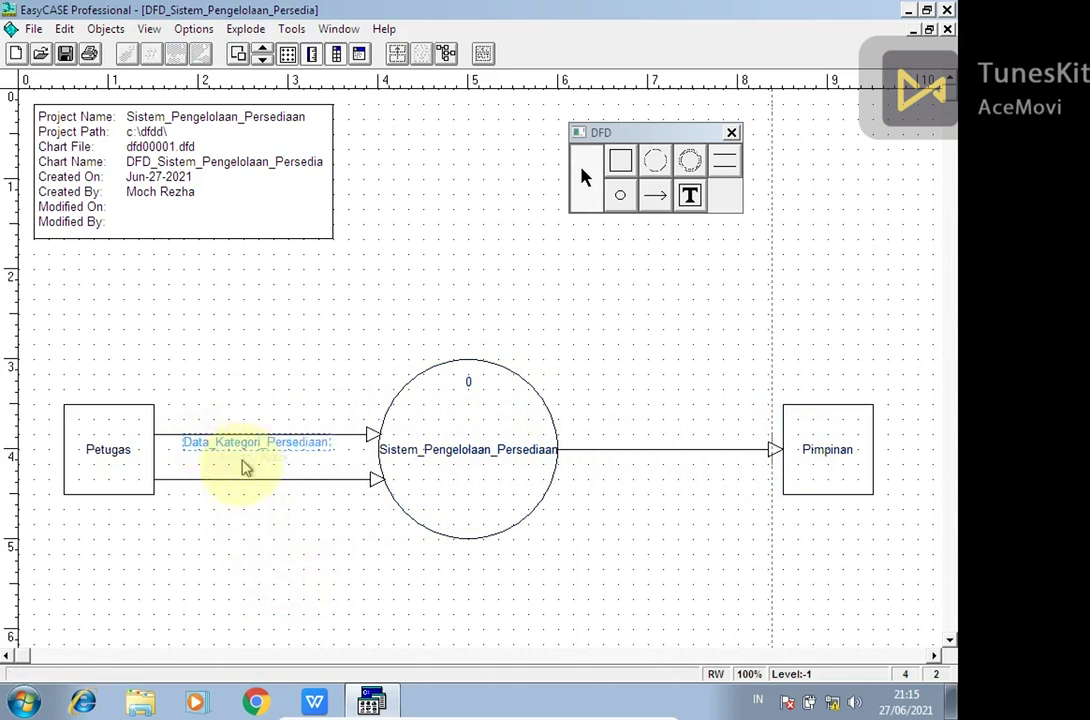
# - Name the lower data flow from Petugas to the process Data_Mutasi_Persediaan without defining a child object for it
pyautogui.click(216, 481)
pyautogui.doubleClick(216, 481)
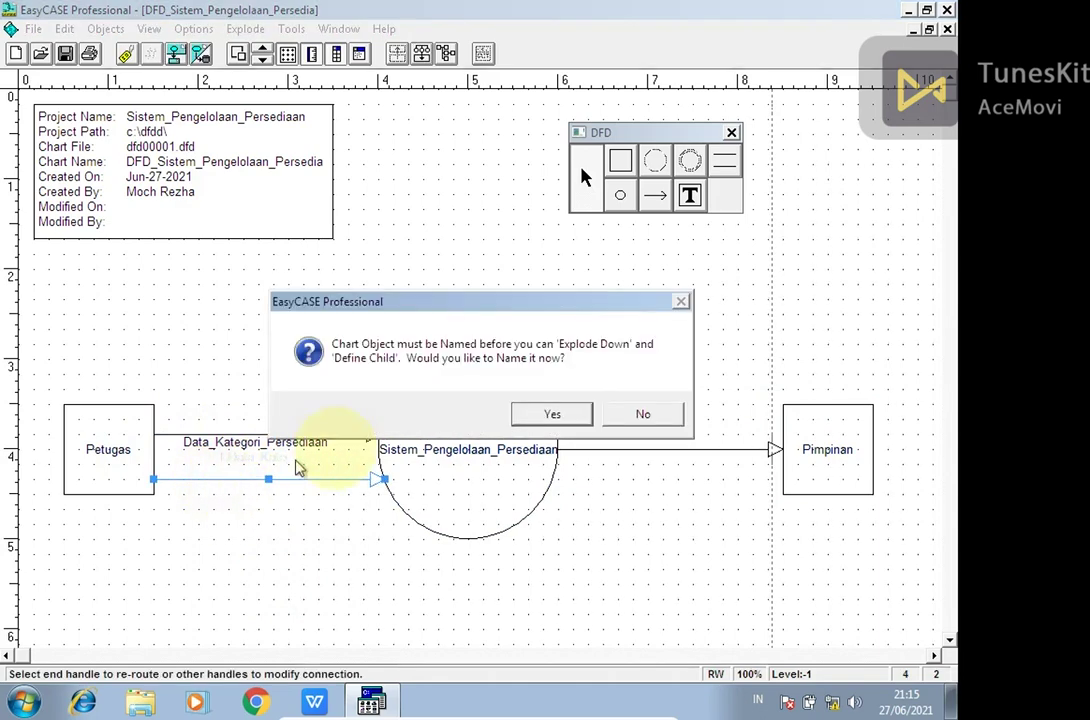
pyautogui.click(528, 418)
pyautogui.write('Data_Mutasi_Persediaan')
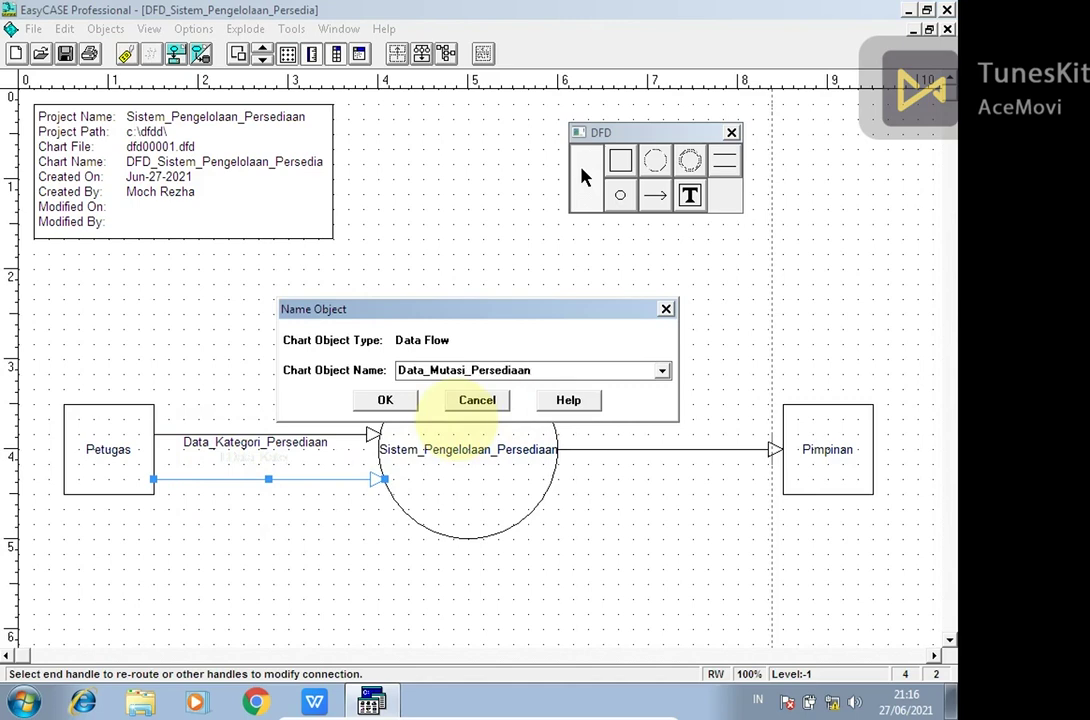
pyautogui.press('Return')
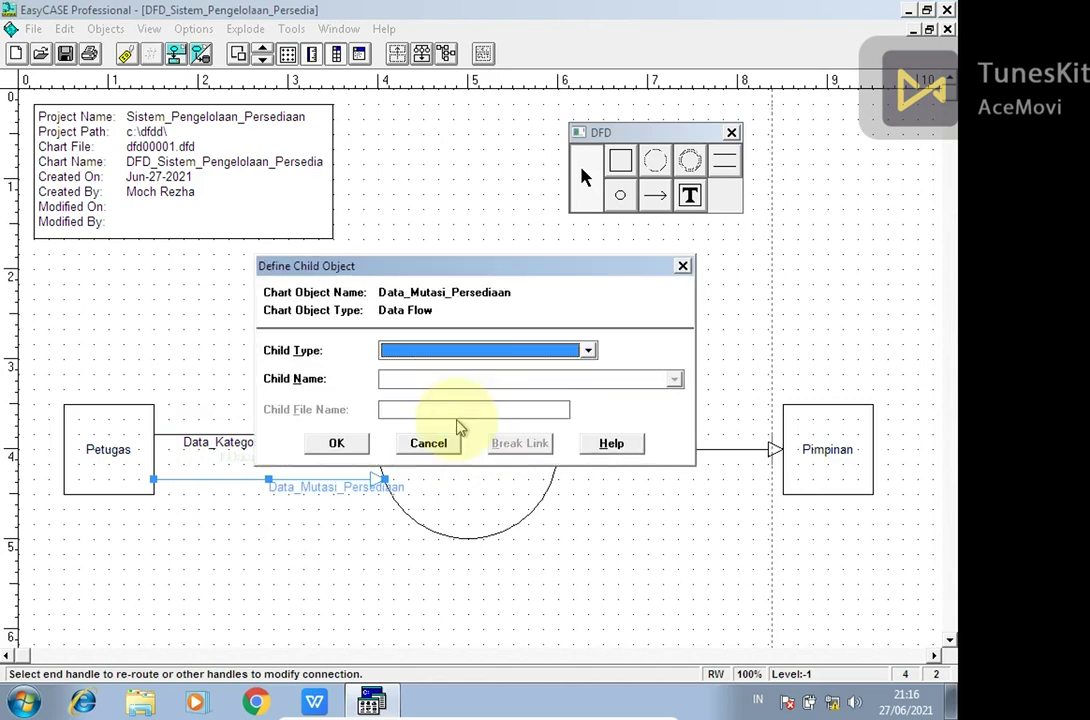
pyautogui.click(456, 444)
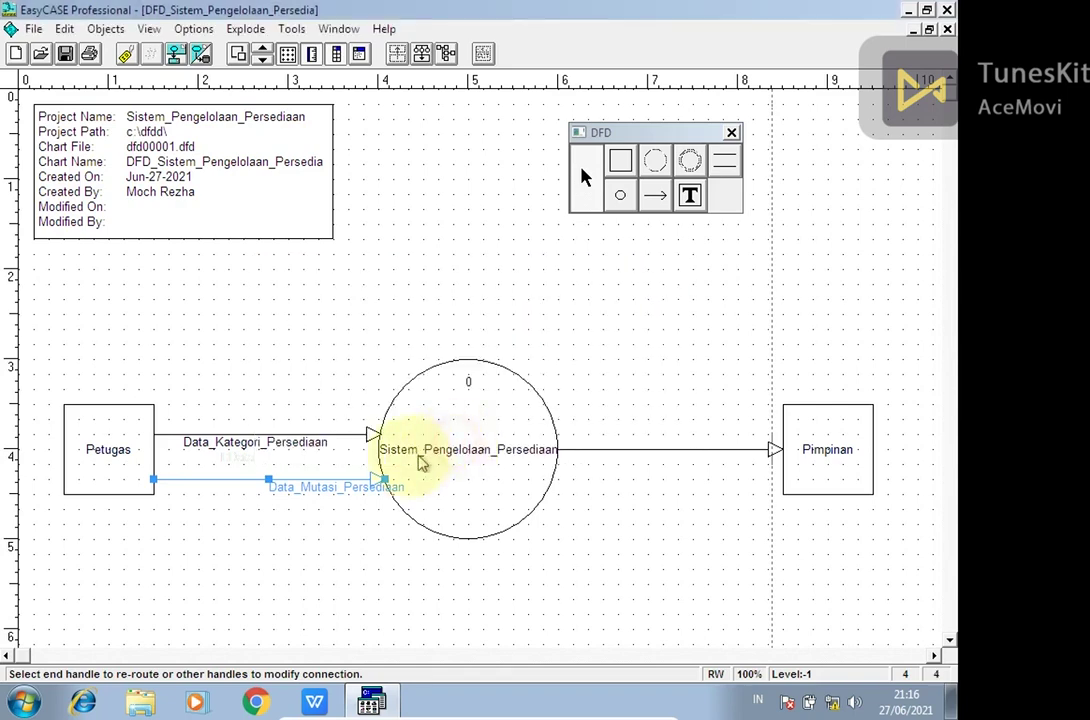
# - Move the Data_Mutasi_Persediaan label left so it sits centered beneath its data flow
pyautogui.click(350, 488)
pyautogui.moveTo(343, 490); pyautogui.dragTo(254, 490)
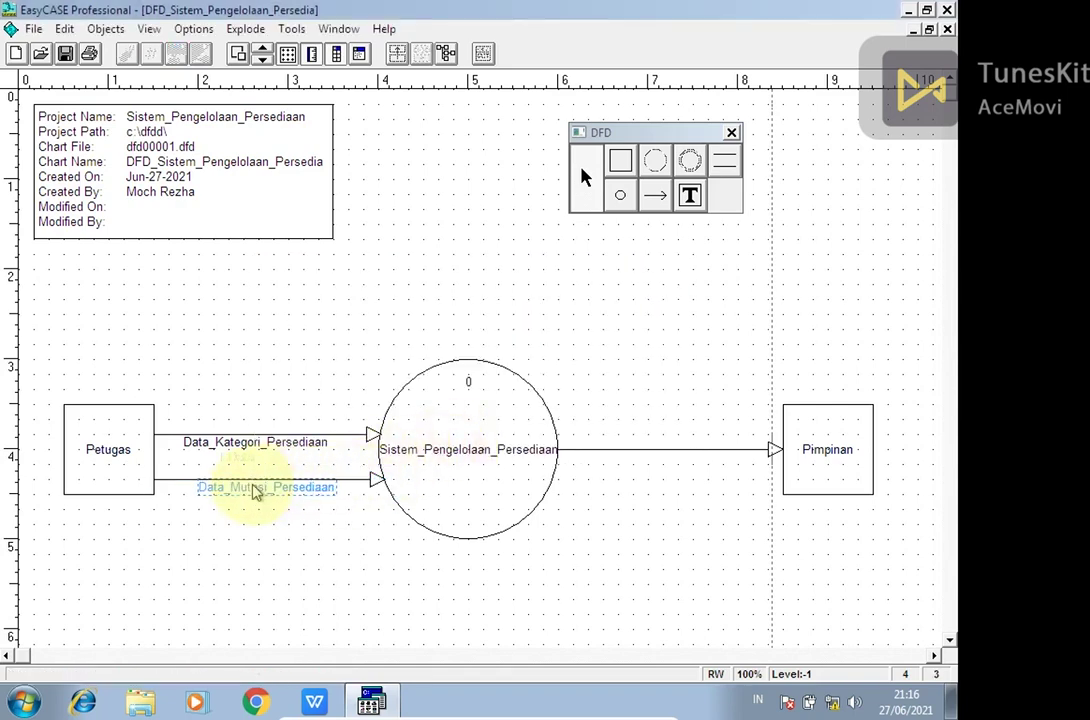
pyautogui.click(299, 527)
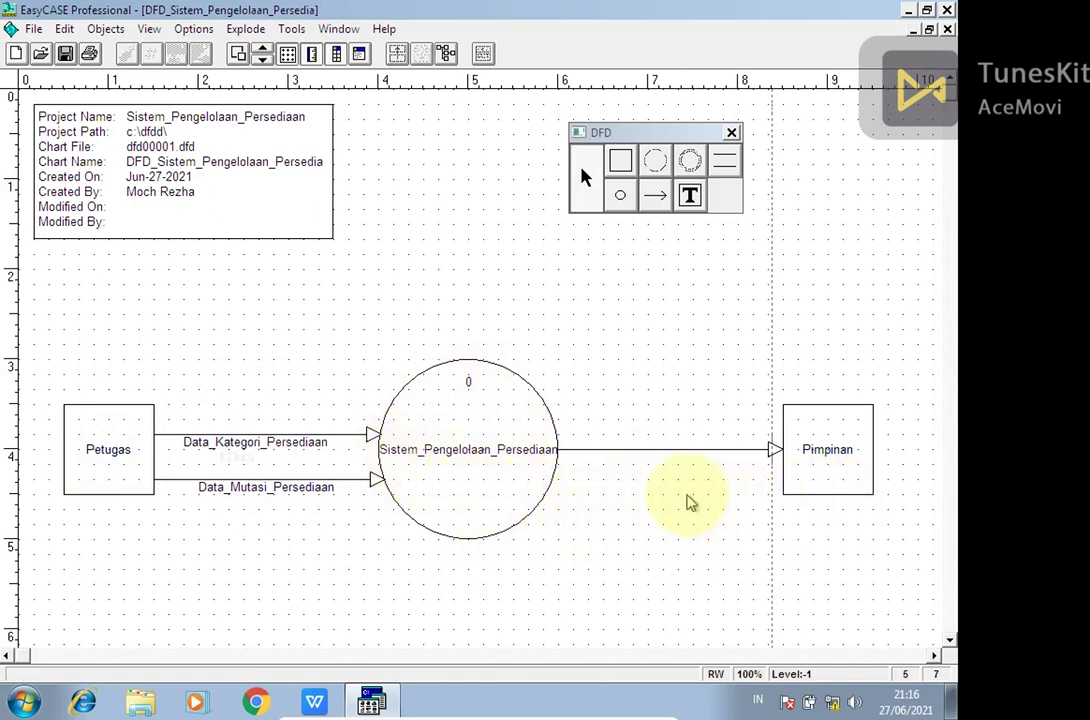
# - Name the data flow from the process to Pimpinan Laporan_Rekap_Persediaan without defining a child object for it
pyautogui.click(645, 451)
pyautogui.doubleClick(645, 451)
pyautogui.click(556, 413)
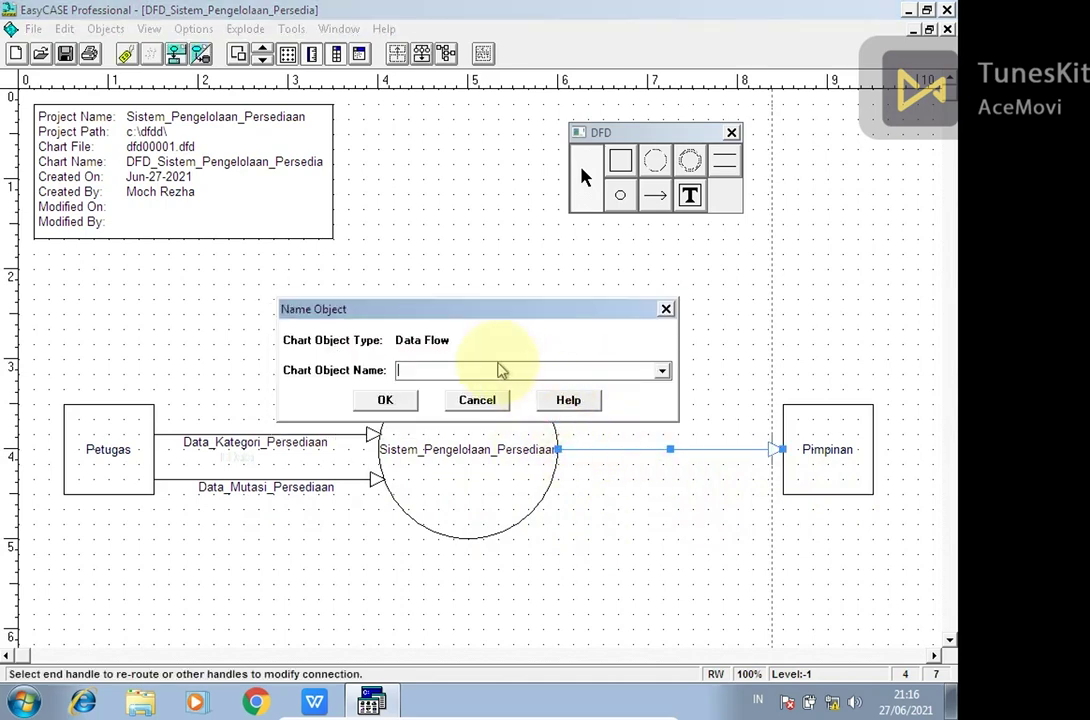
pyautogui.write('Laporan_Rekap_Persediaan')
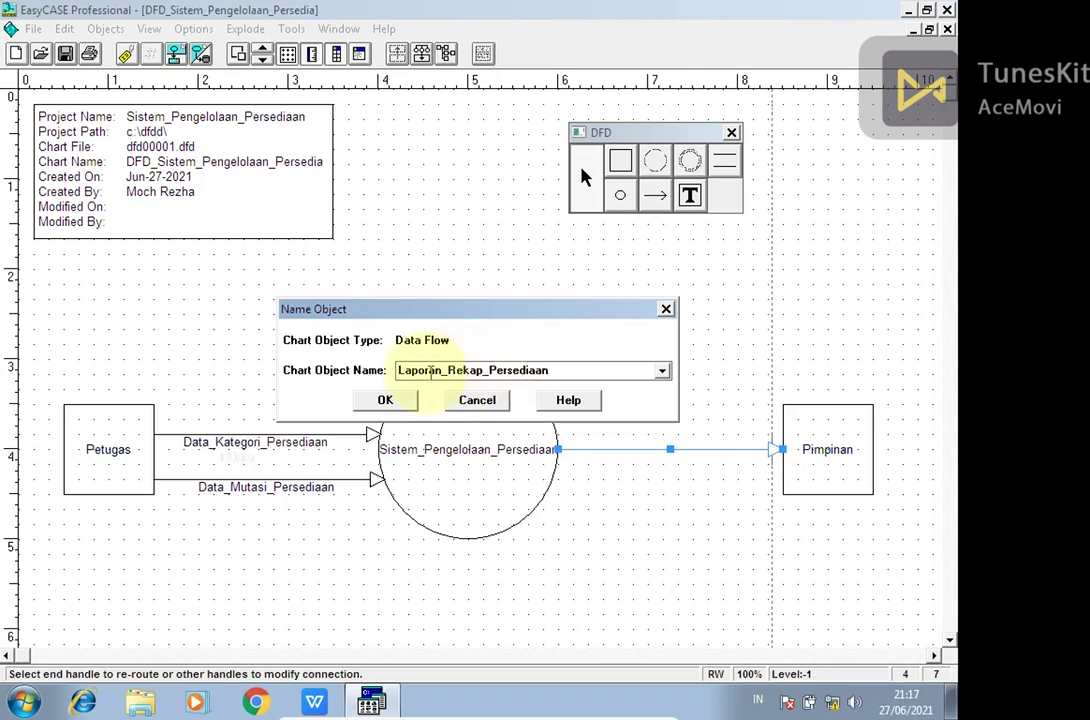
pyautogui.click(385, 399)
pyautogui.click(430, 443)
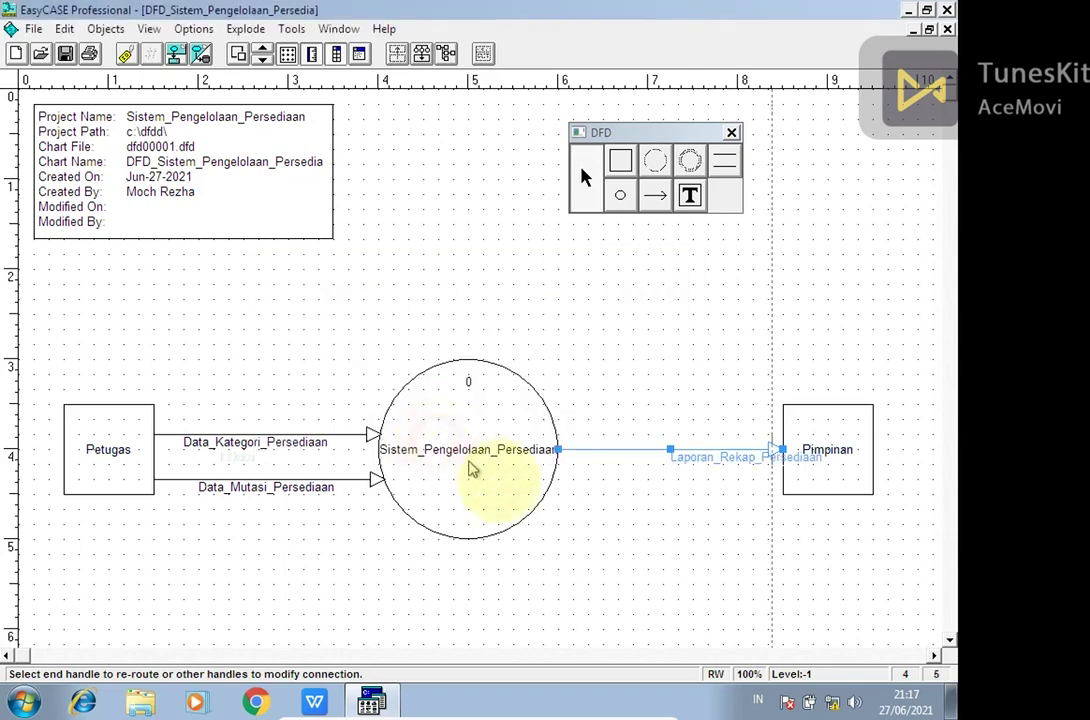
pyautogui.click(637, 506)
# - Move the Laporan_Rekap_Persediaan label left to center it beneath its data flow, and save the chart
pyautogui.click(690, 459)
pyautogui.moveTo(701, 462); pyautogui.dragTo(637, 467)
pyautogui.click(657, 512)
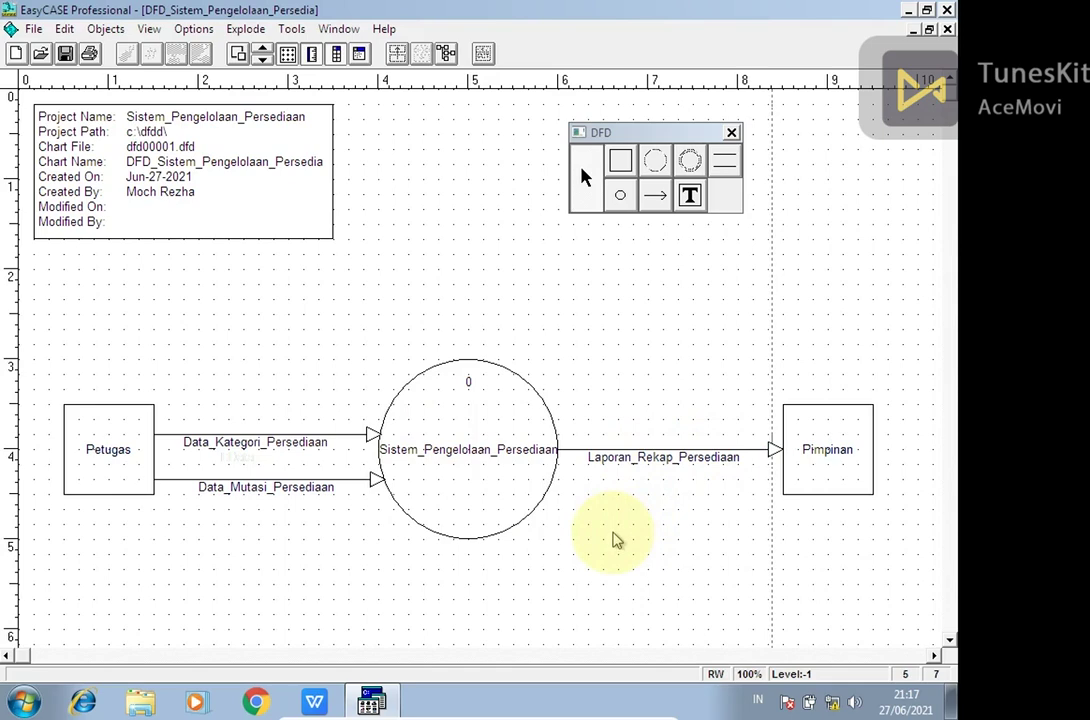
pyautogui.click(65, 55)
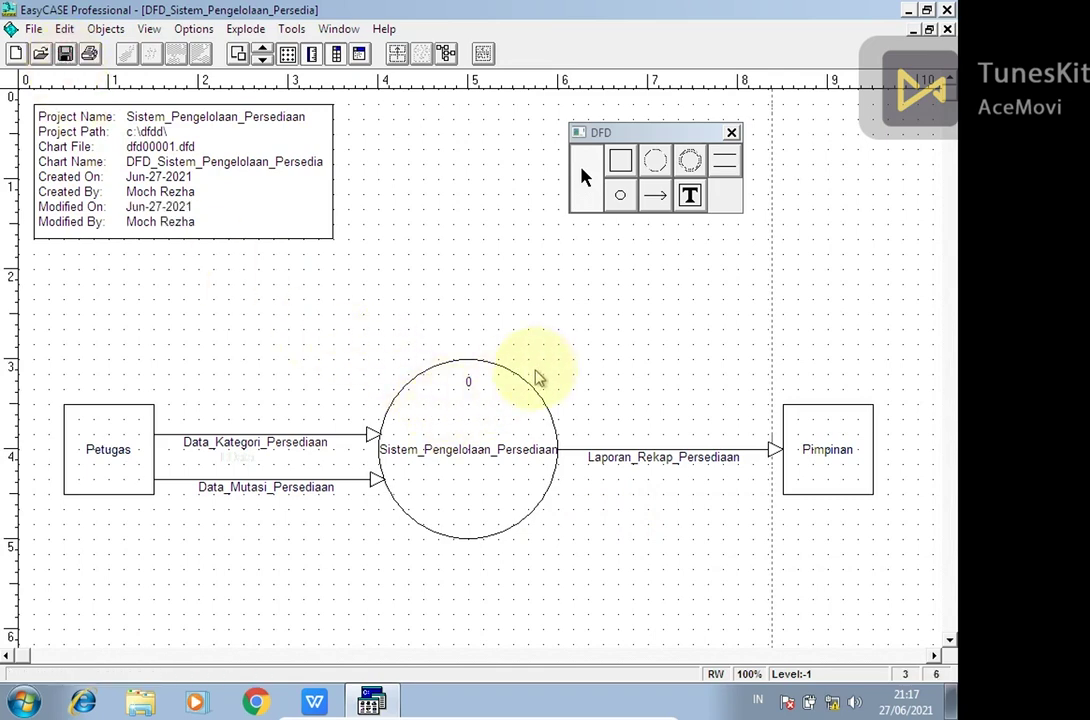
# - Define a Data Flow Diagram child for the process Sistem_Pengelolaan_Persediaan and carry its flows down into the new chart
pyautogui.doubleClick(478, 462)
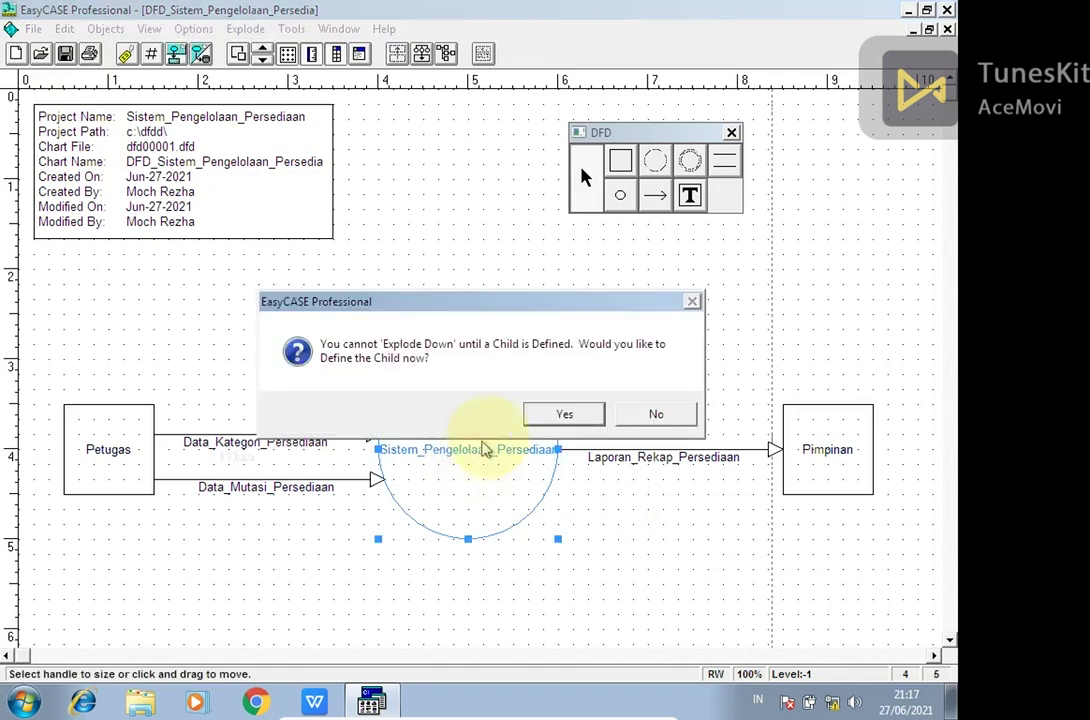
pyautogui.click(535, 422)
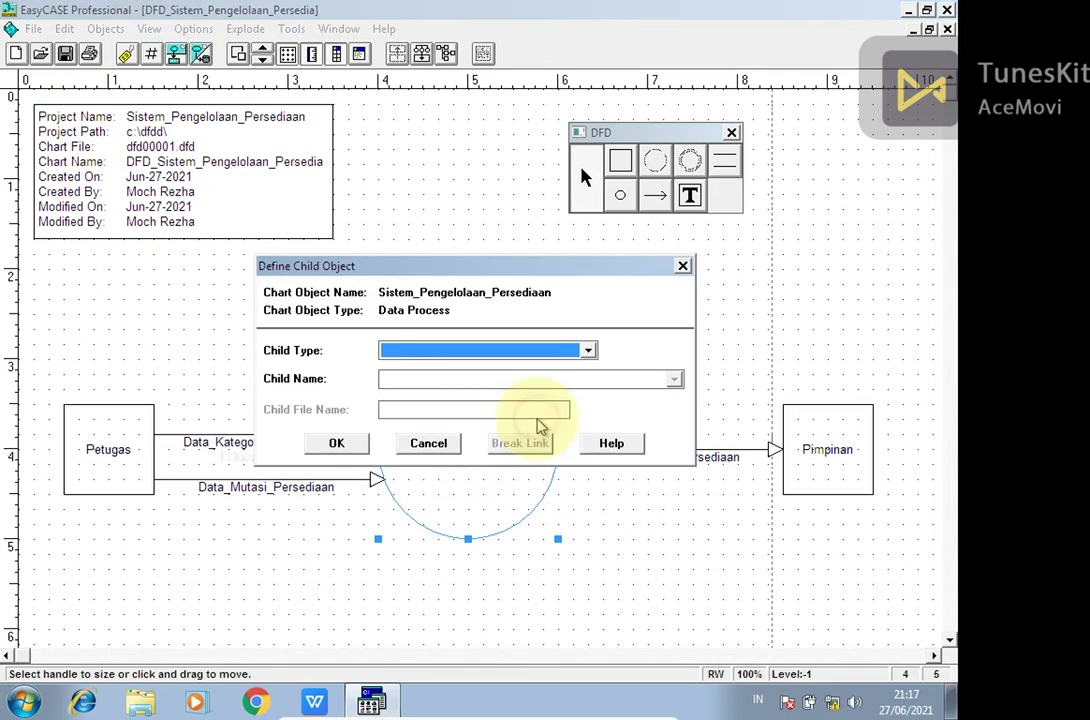
pyautogui.click(590, 355)
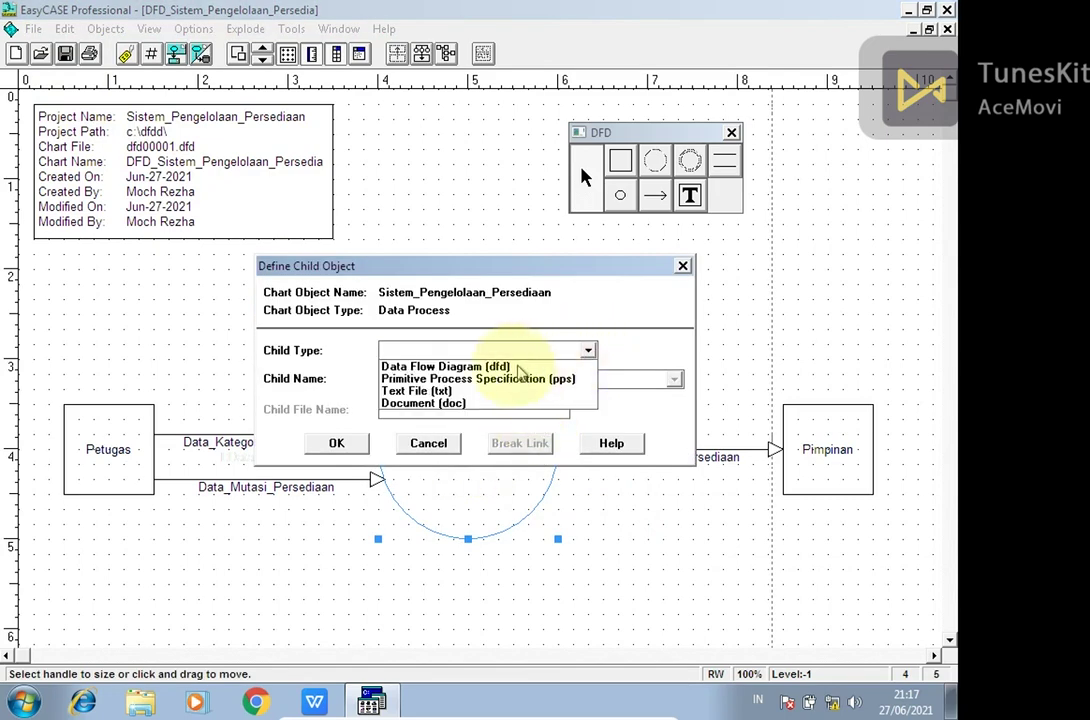
pyautogui.click(491, 368)
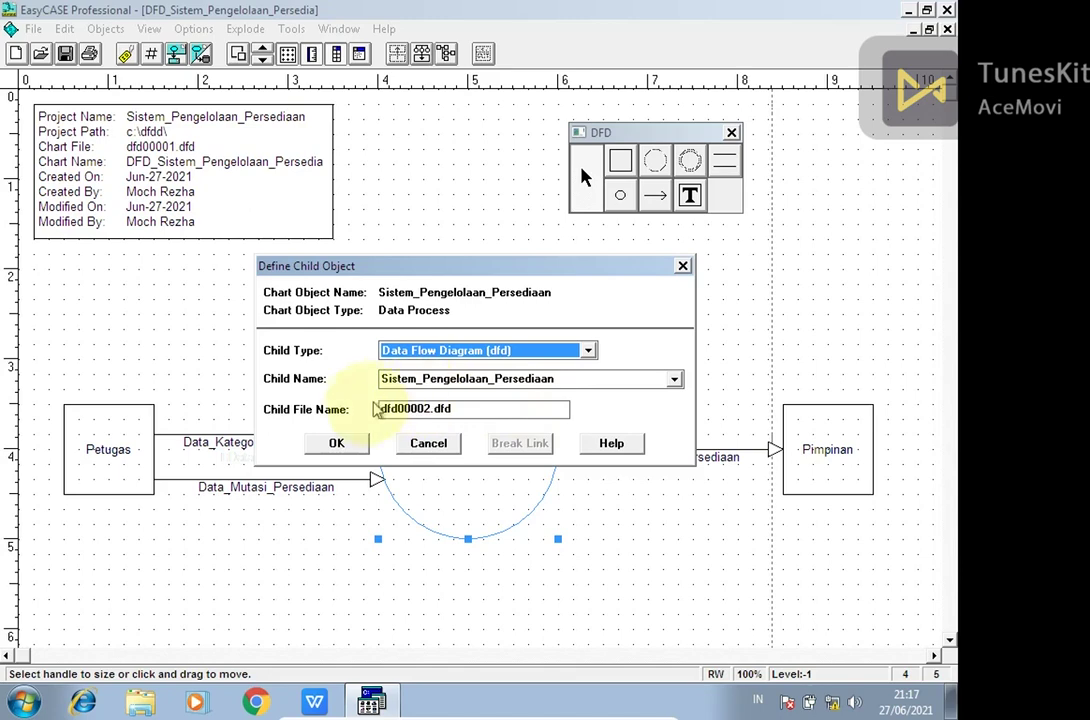
pyautogui.click(342, 445)
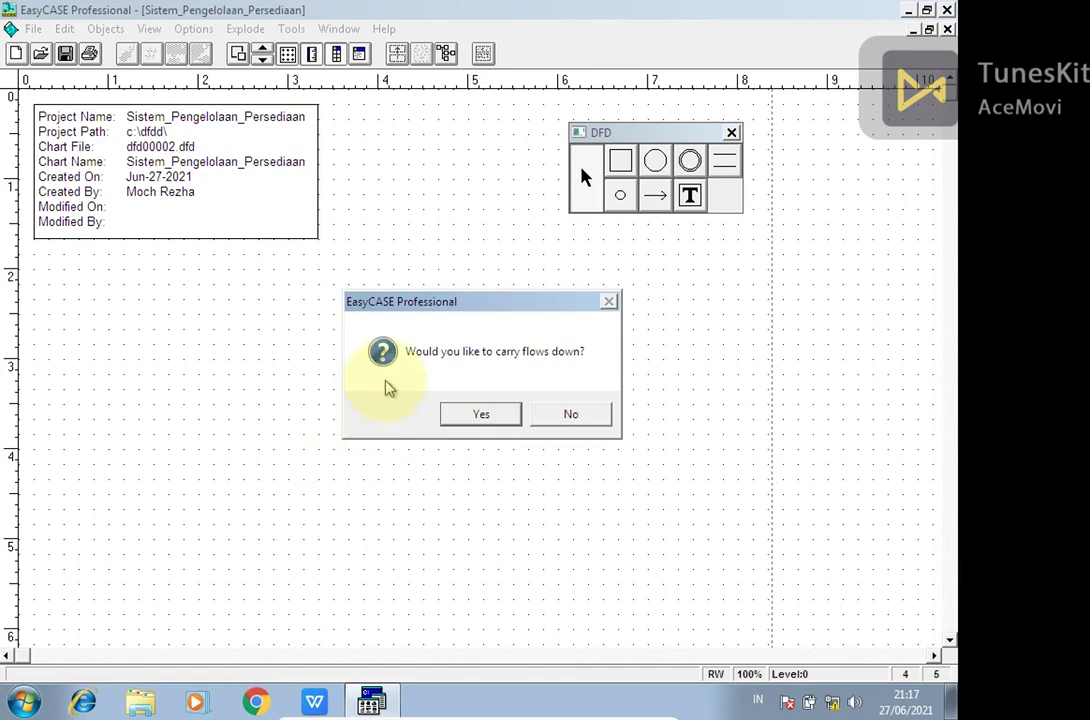
pyautogui.click(458, 418)
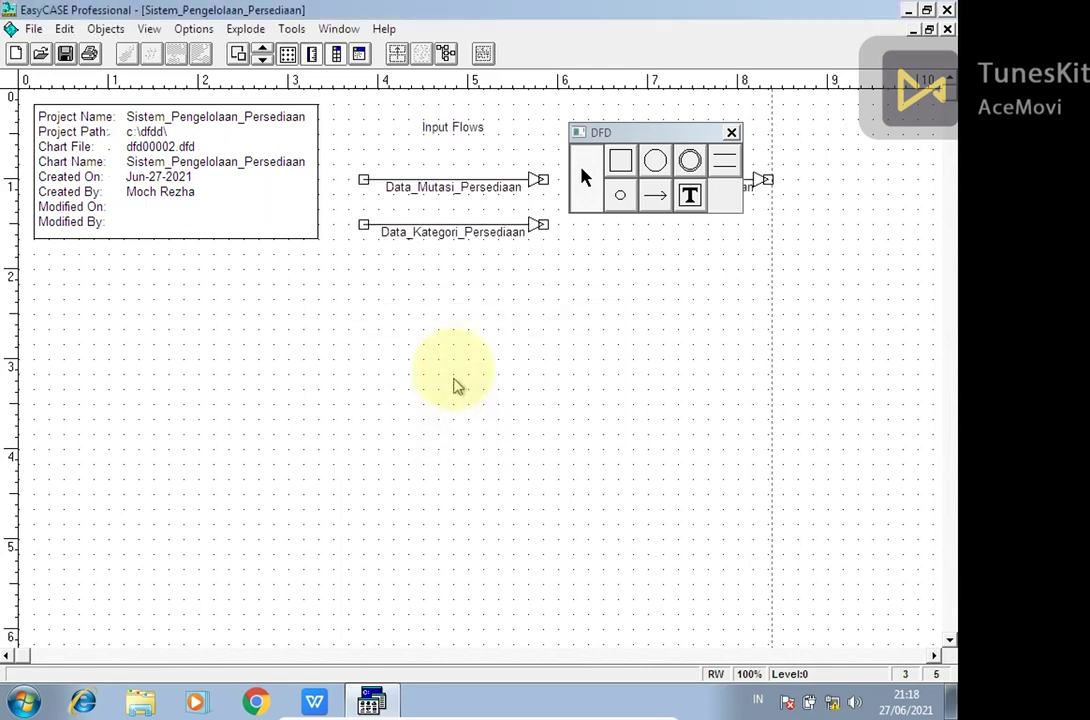
# - Move the DFD symbol palette clear of the carried-down flows and delete all the input and output flows with their headings
pyautogui.click(578, 132)
pyautogui.click(668, 155)
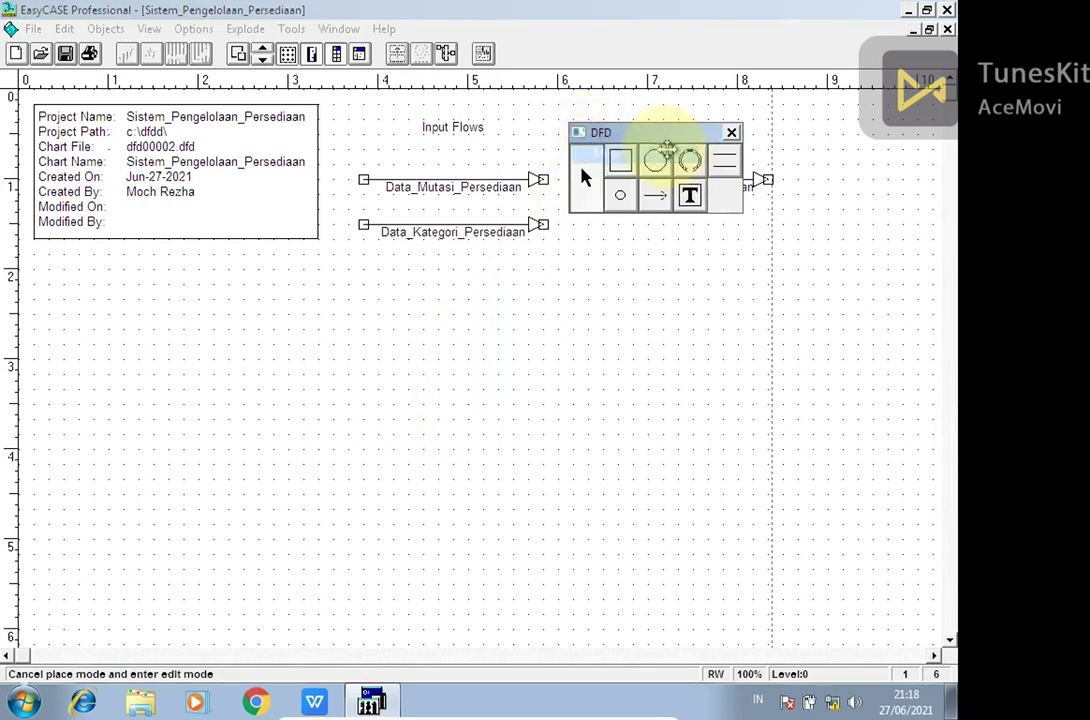
pyautogui.click(808, 221)
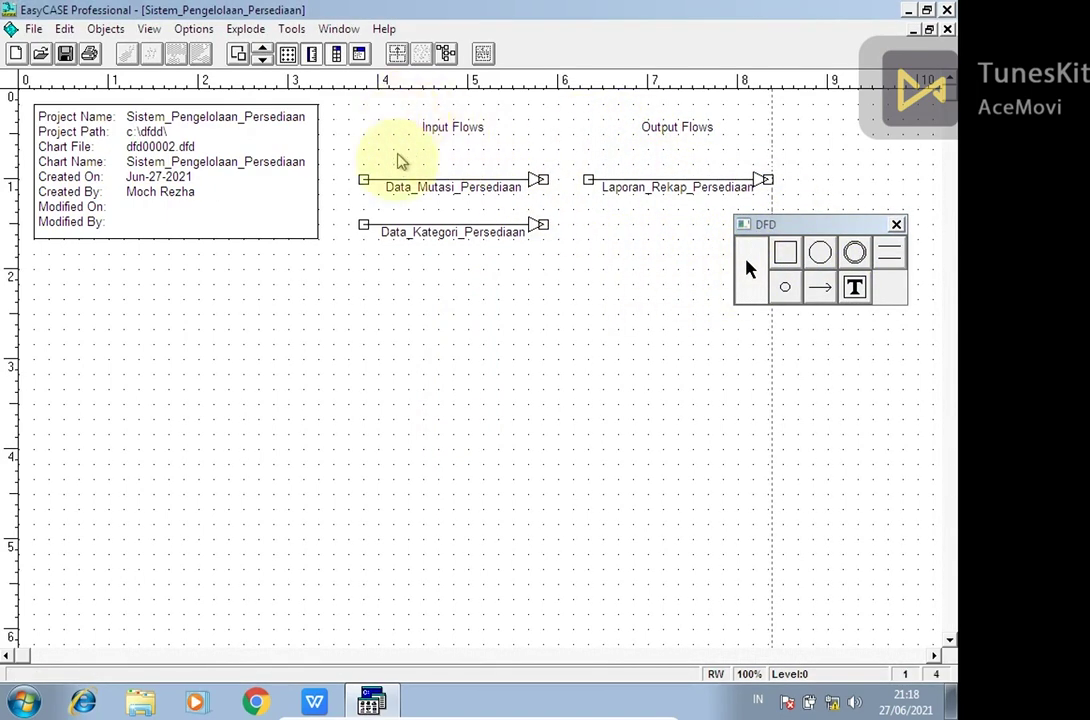
pyautogui.moveTo(771, 230); pyautogui.dragTo(823, 243)
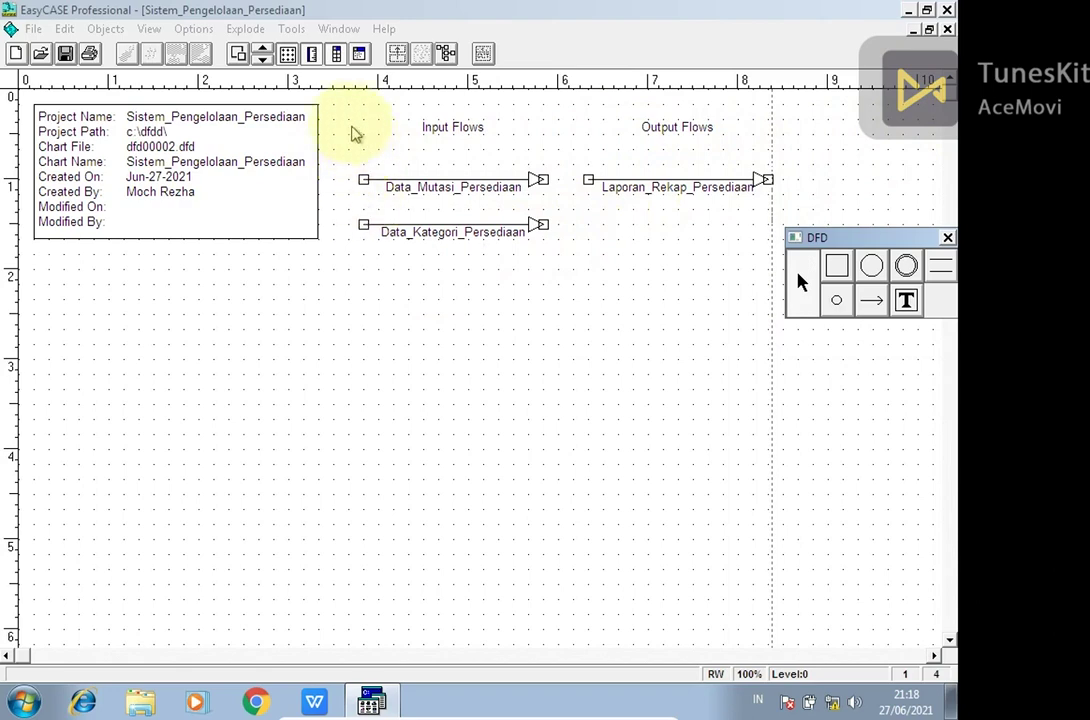
pyautogui.click(340, 118)
pyautogui.moveTo(340, 118); pyautogui.dragTo(797, 268)
pyautogui.press('Delete')
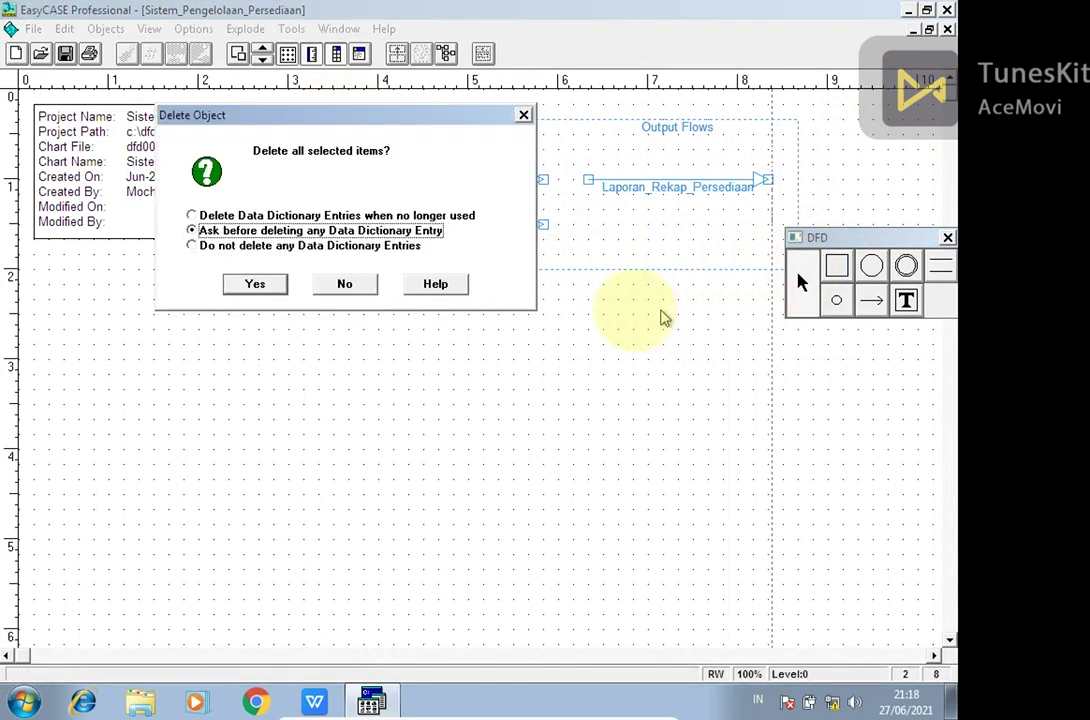
pyautogui.click(256, 285)
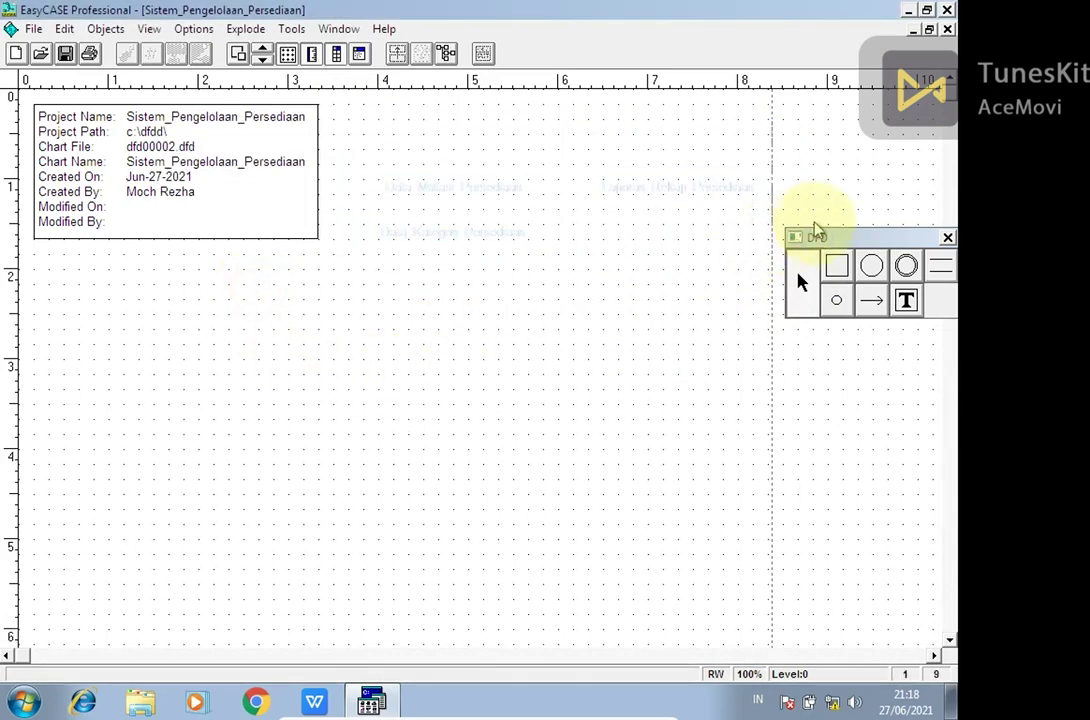
# - Move the symbol palette back up and place an external entity below the chart information block, near ruler mark 3 in both directions
pyautogui.click(822, 238)
pyautogui.moveTo(822, 238); pyautogui.dragTo(735, 126)
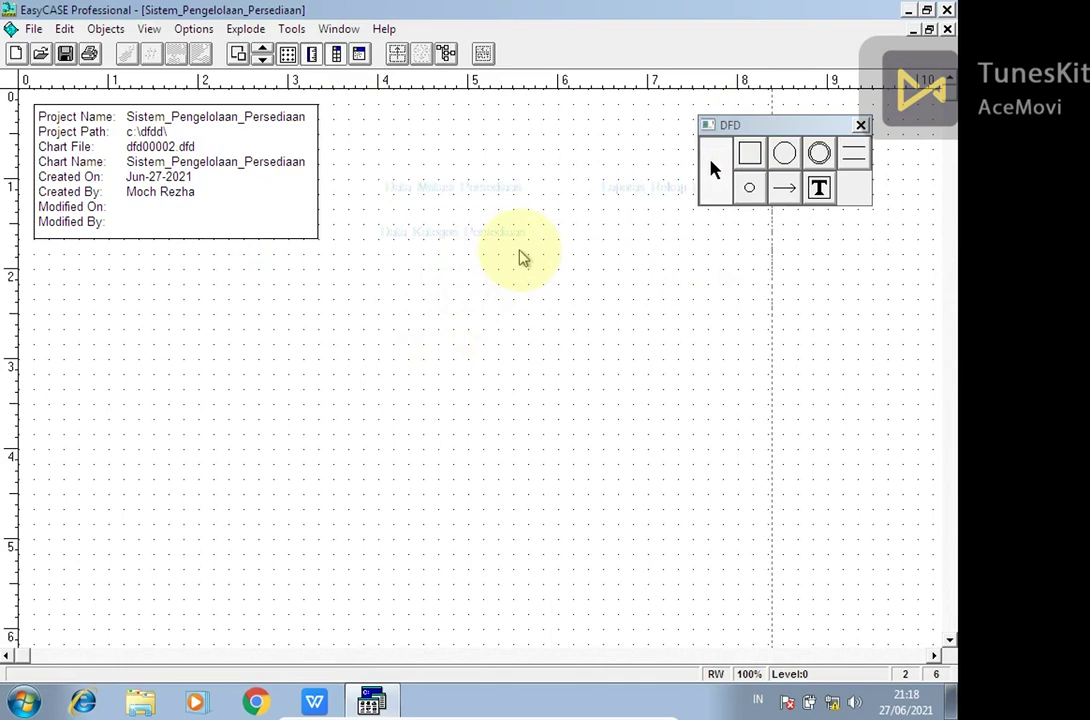
pyautogui.click(752, 153)
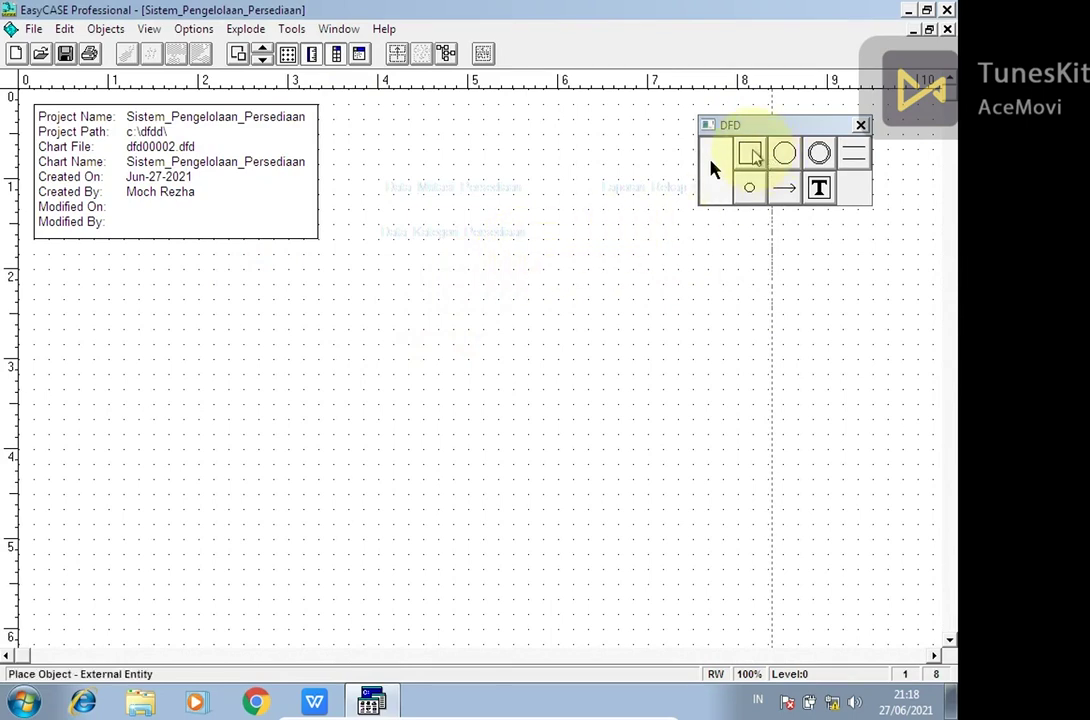
pyautogui.click(752, 155)
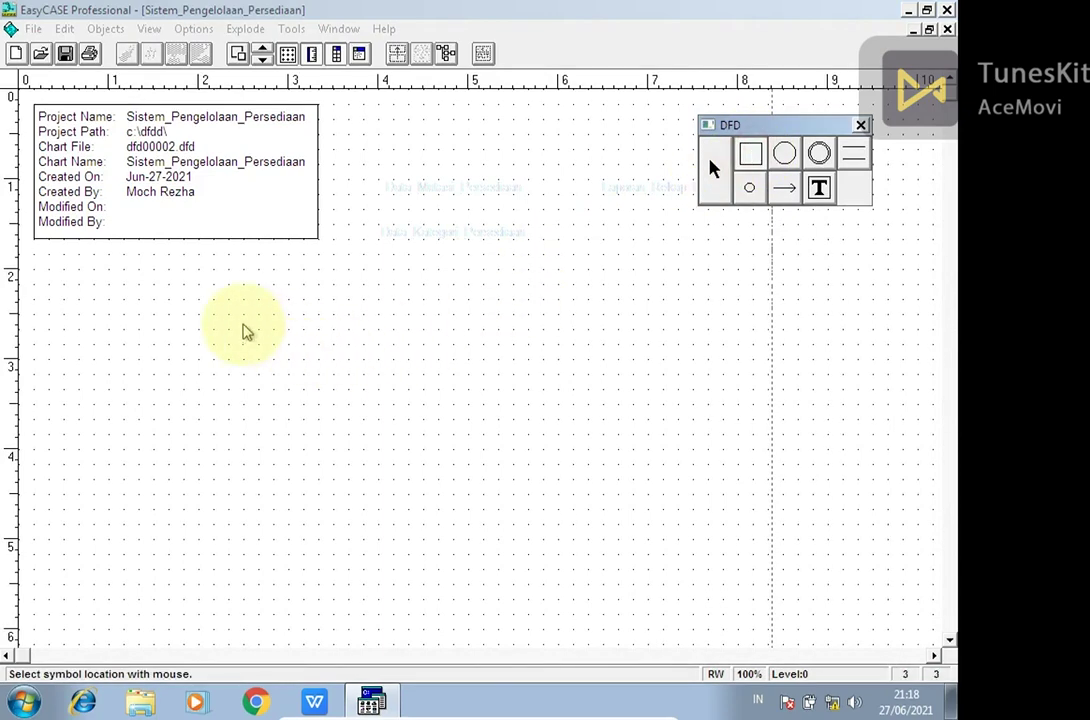
pyautogui.moveTo(290, 284); pyautogui.dragTo(283, 345)
pyautogui.click(283, 345)
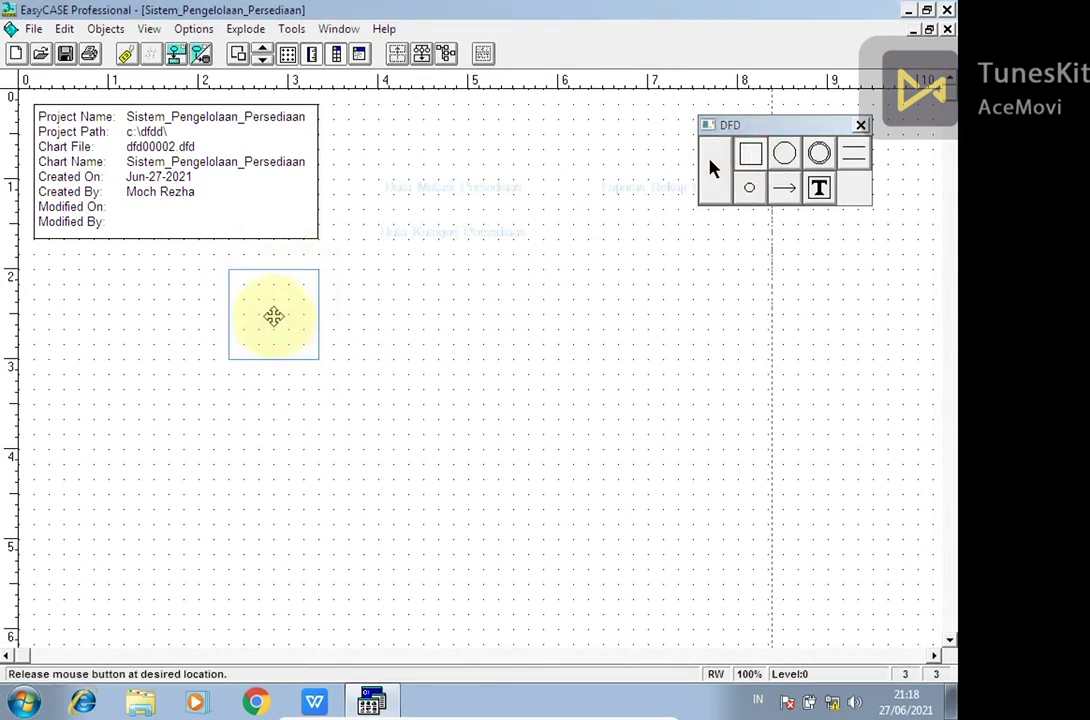
pyautogui.click(718, 168)
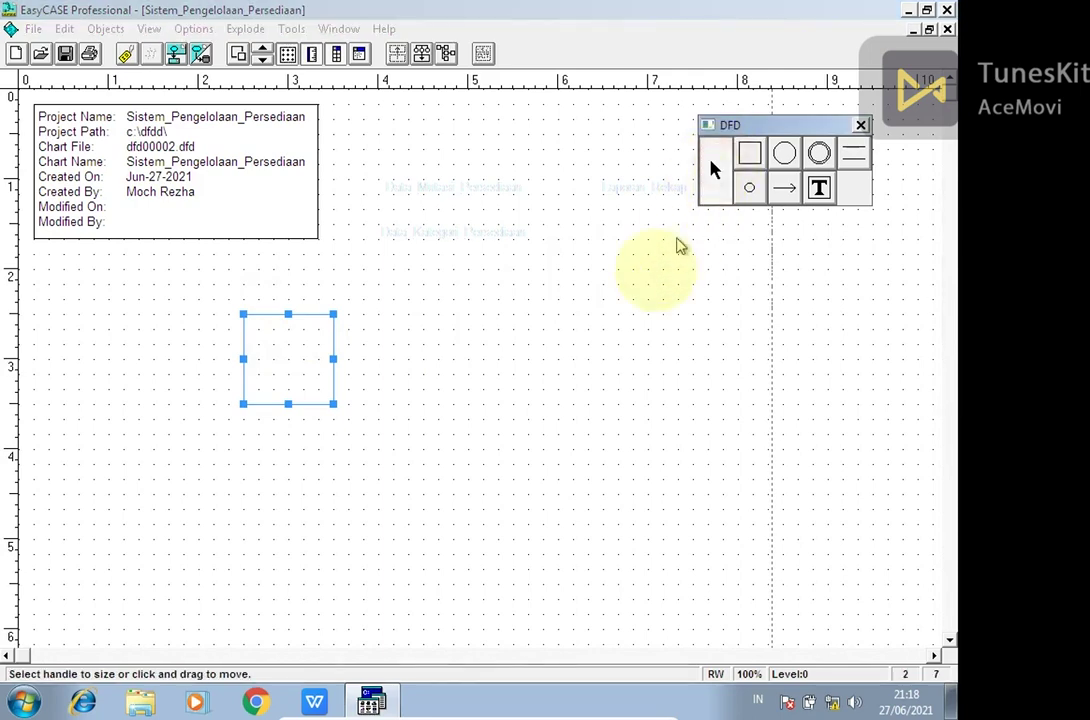
pyautogui.doubleClick(299, 346)
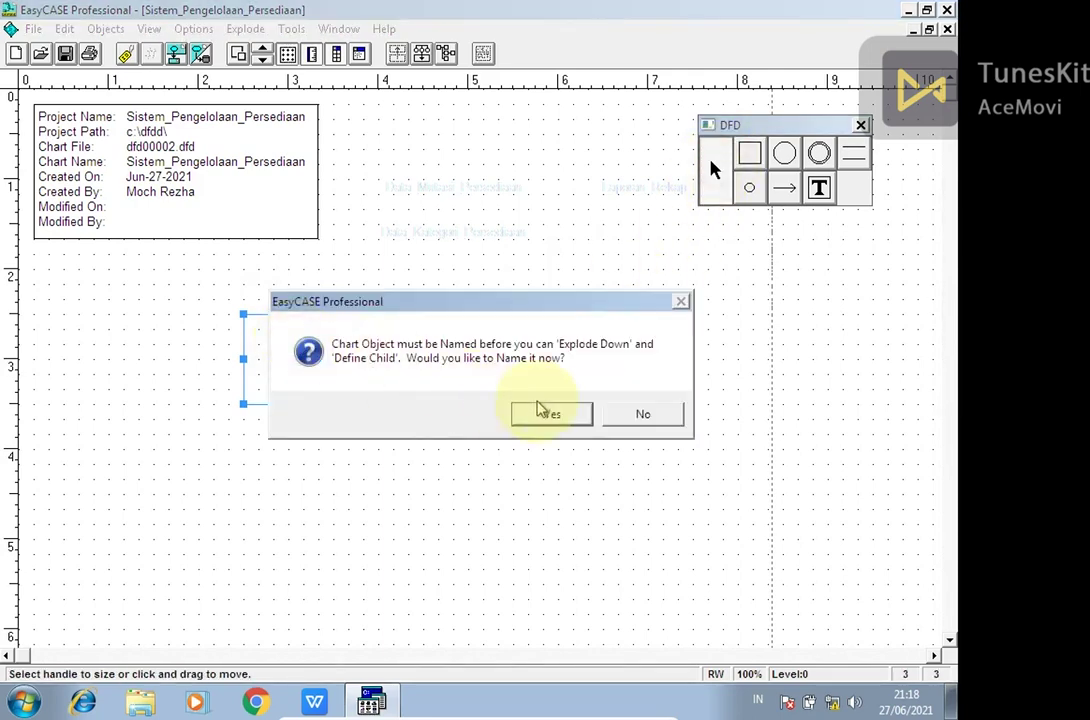
pyautogui.click(545, 413)
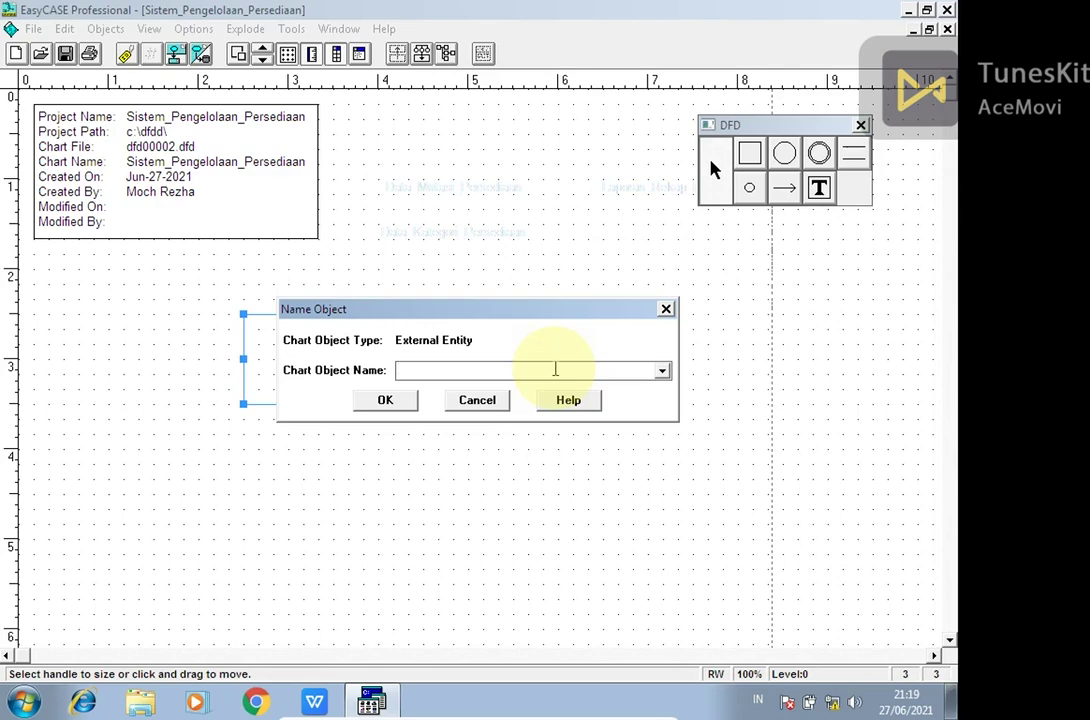
pyautogui.click(471, 399)
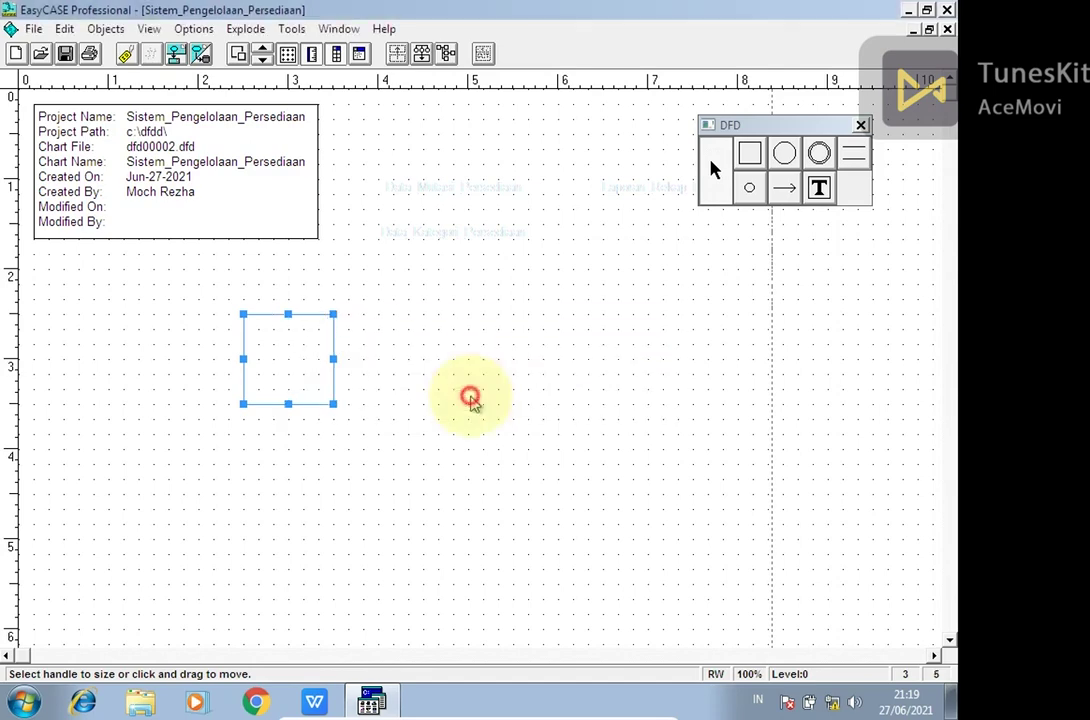
# - Check the parent chart DFD_Sistem_Pengelolaan_Persedia for its entity names and return to the child chart Sistem_Pengelolaan_Persediaan
pyautogui.click(339, 29)
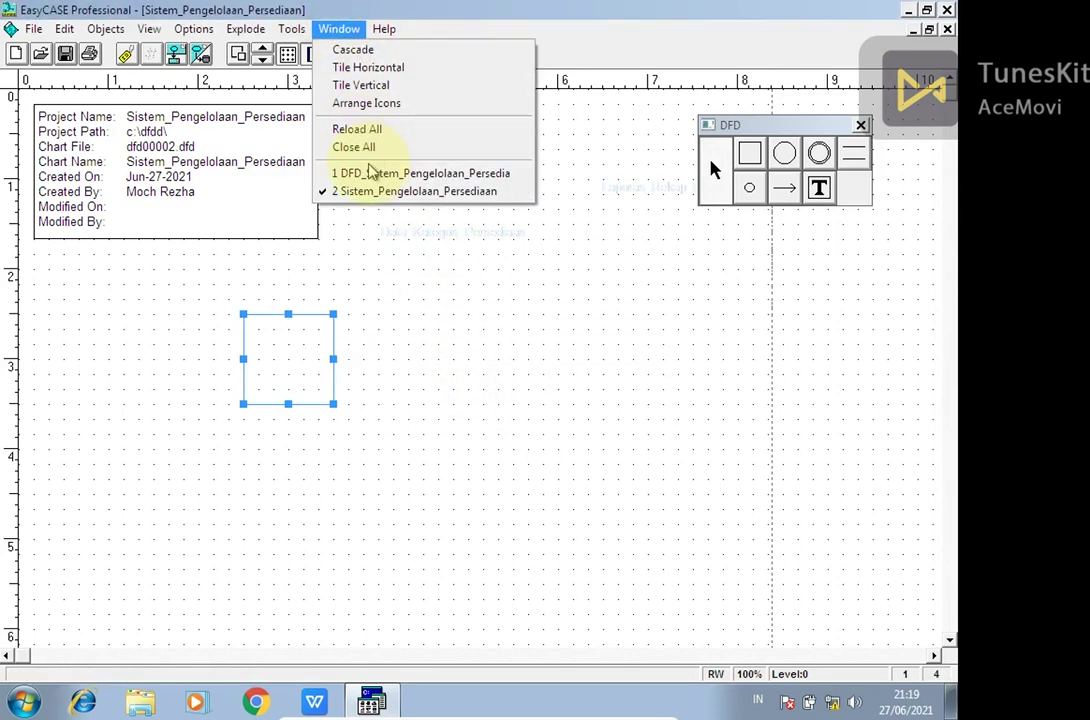
pyautogui.click(372, 174)
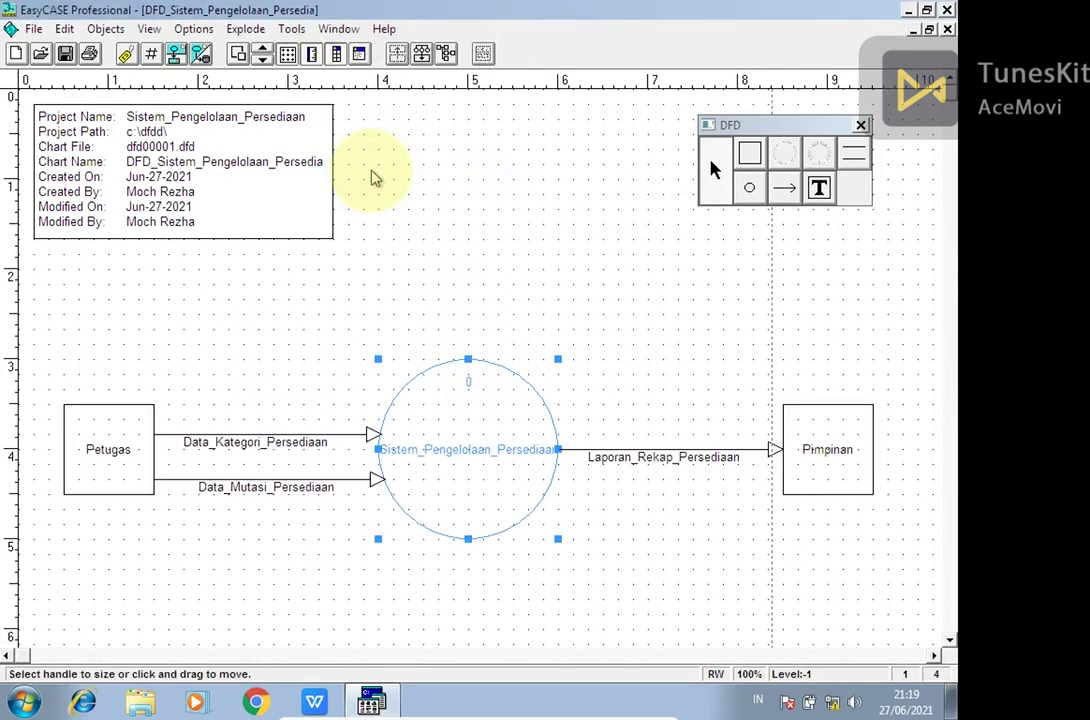
pyautogui.click(339, 29)
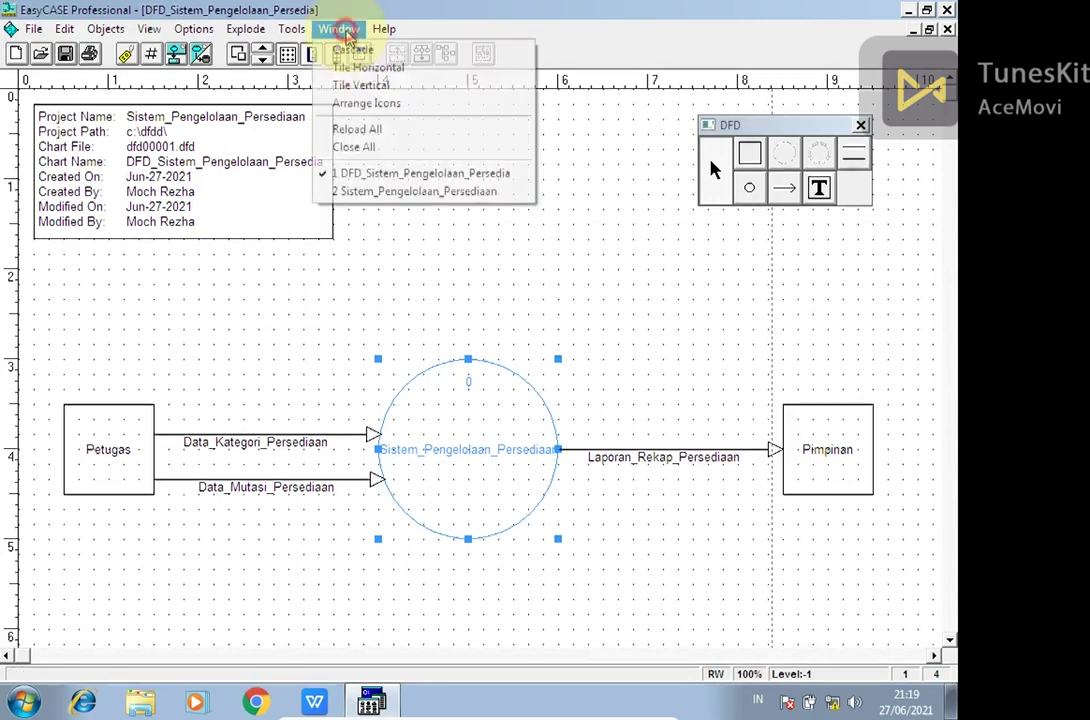
pyautogui.click(378, 192)
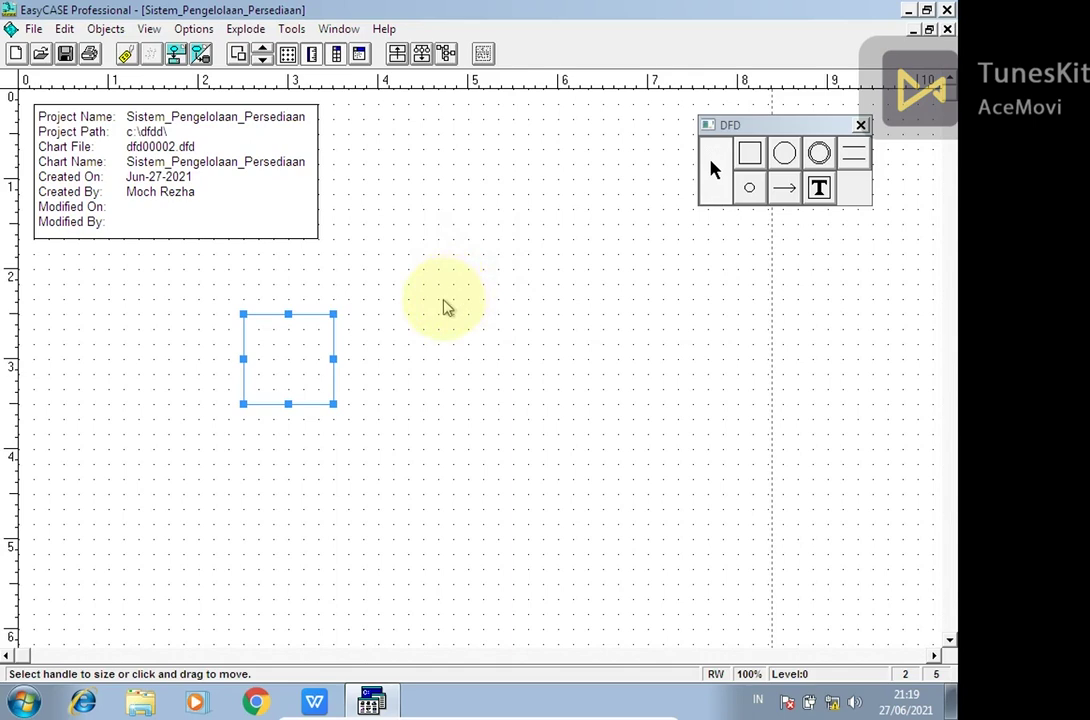
# - Name the external entity with the existing name Petugas without defining a child object for it
pyautogui.doubleClick(285, 376)
pyautogui.click(521, 414)
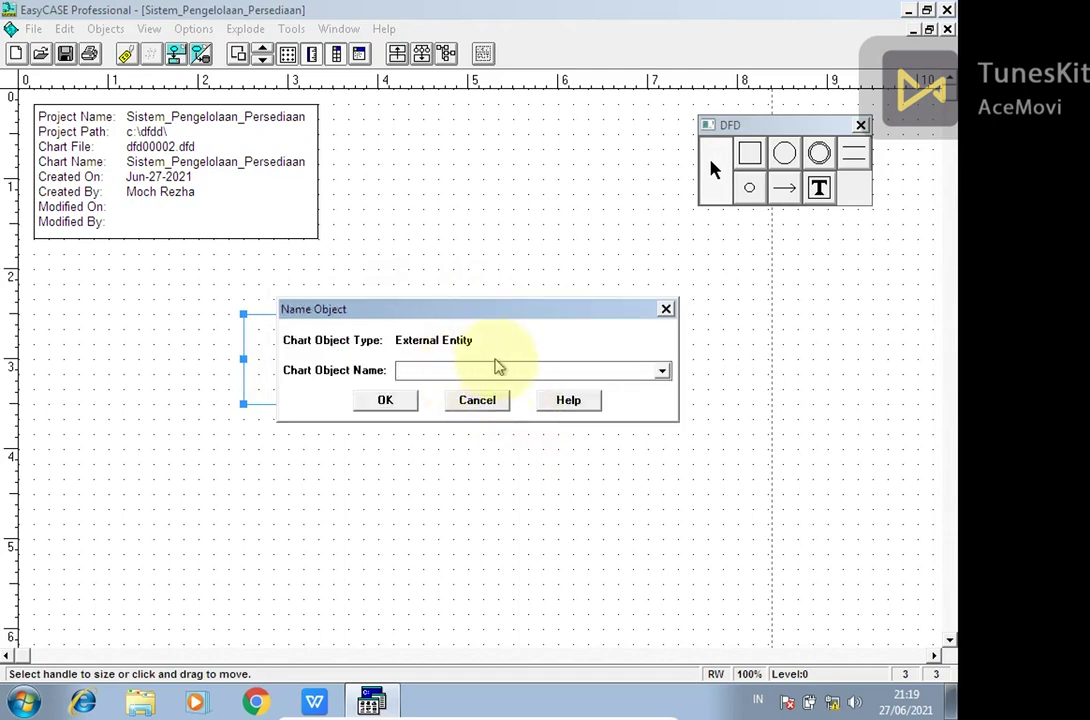
pyautogui.click(663, 372)
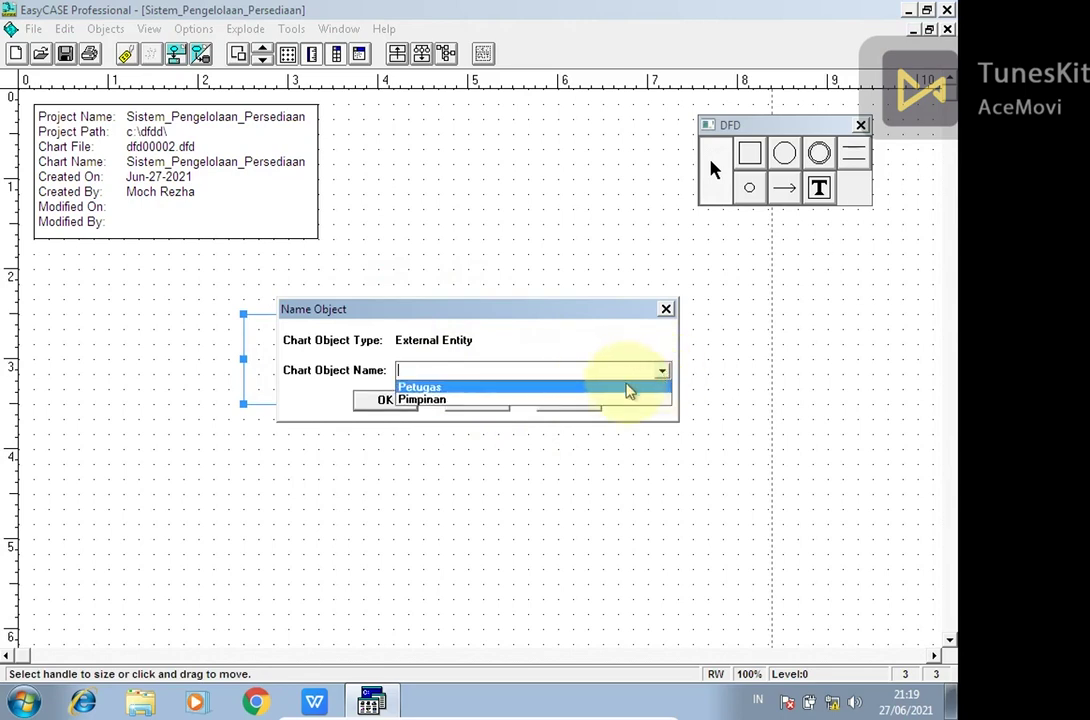
pyautogui.click(632, 388)
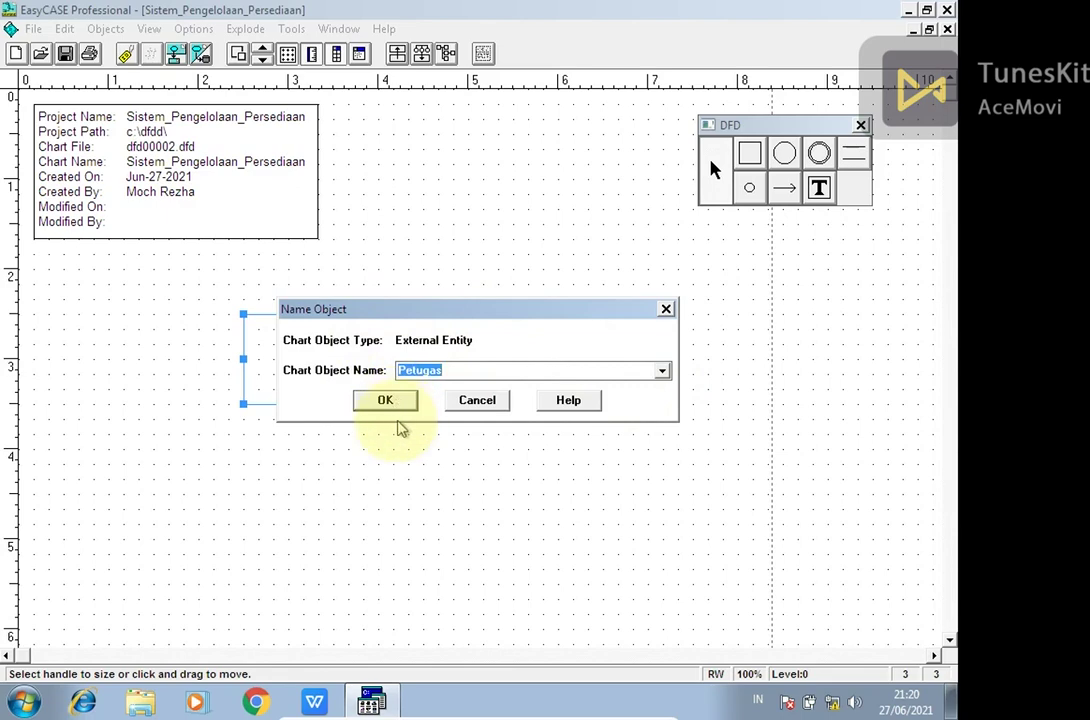
pyautogui.click(369, 401)
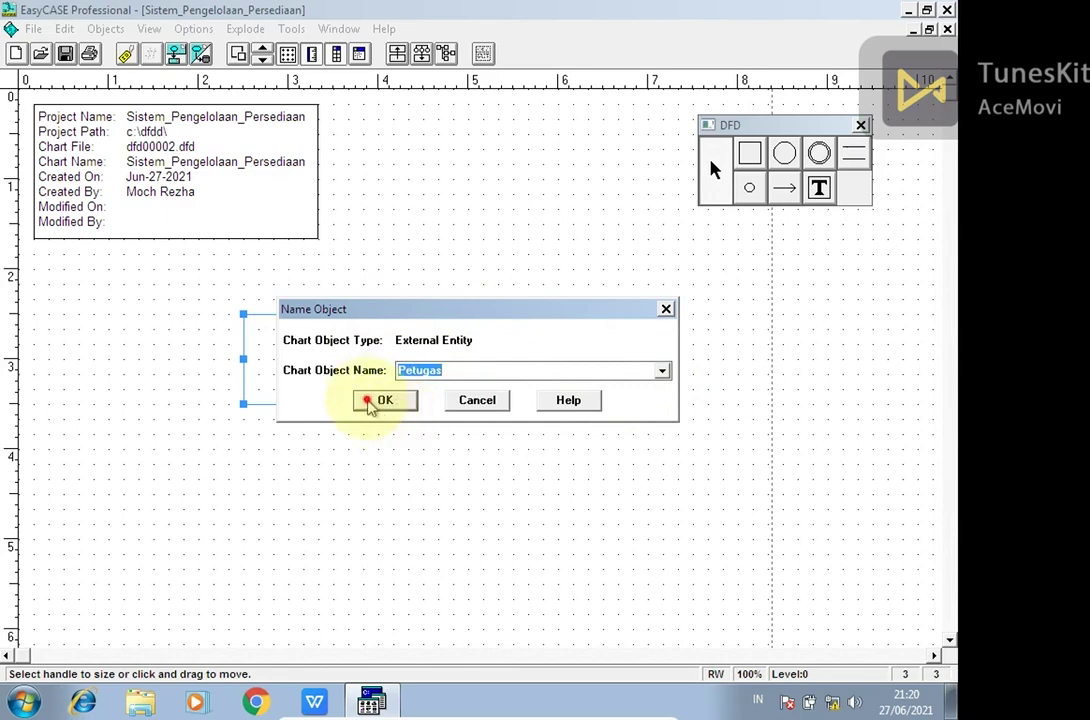
pyautogui.click(430, 443)
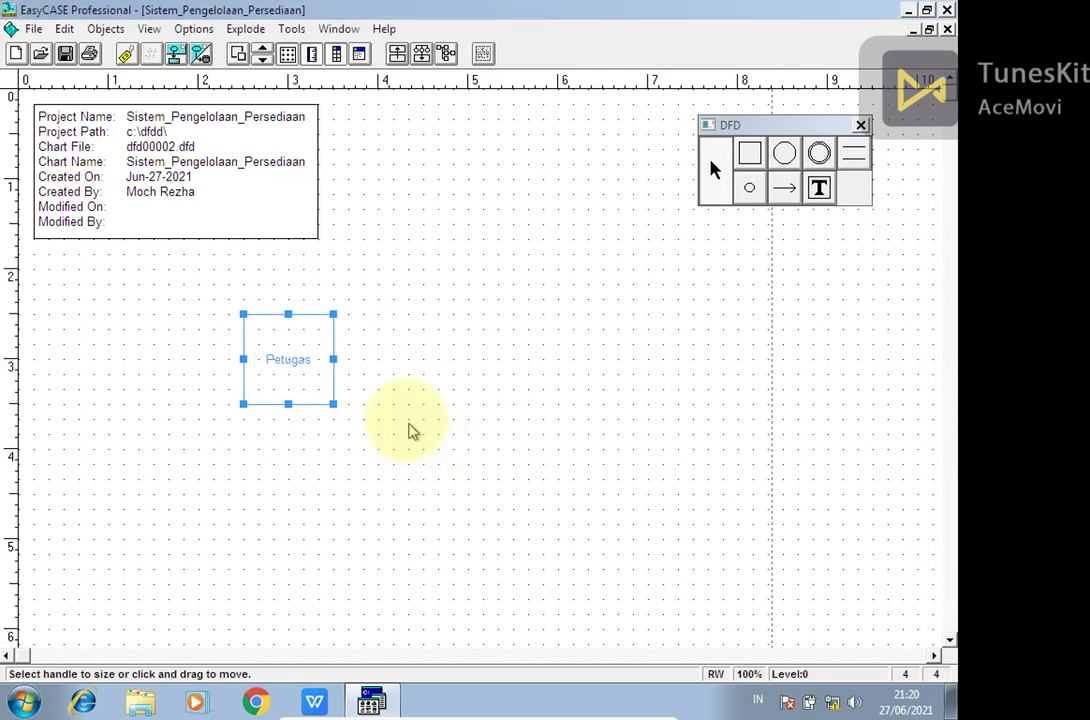
pyautogui.click(412, 432)
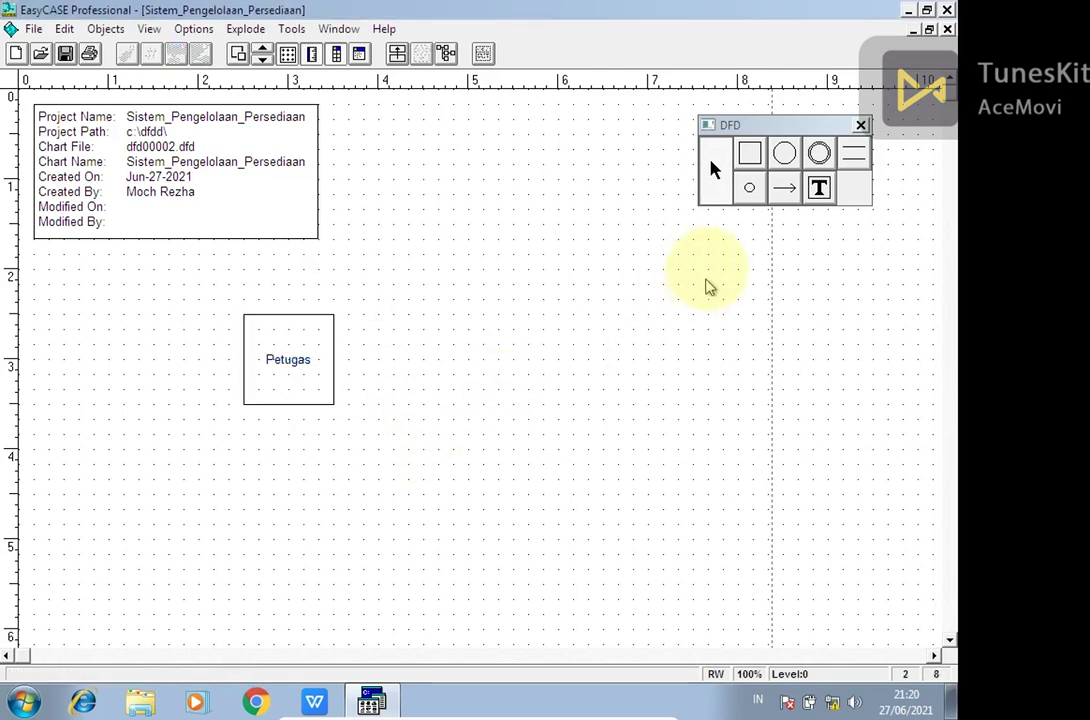
# - Place two data processes one beneath the other to the right of Petugas, the upper one level with the entity
pyautogui.click(785, 156)
pyautogui.click(524, 354)
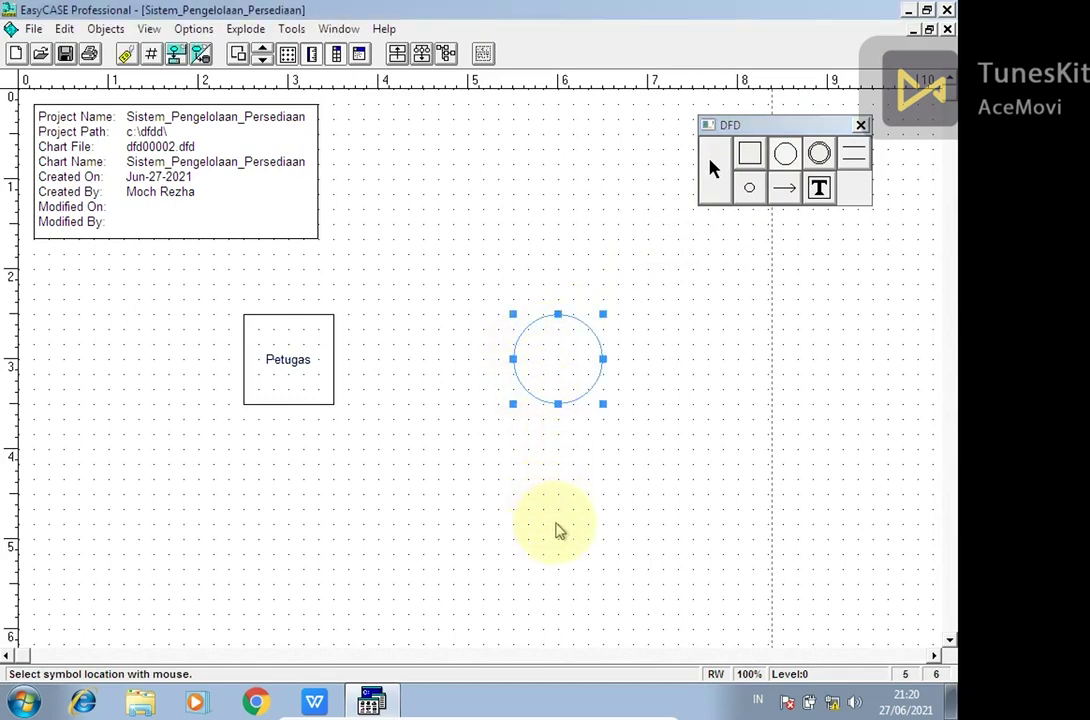
pyautogui.click(560, 530)
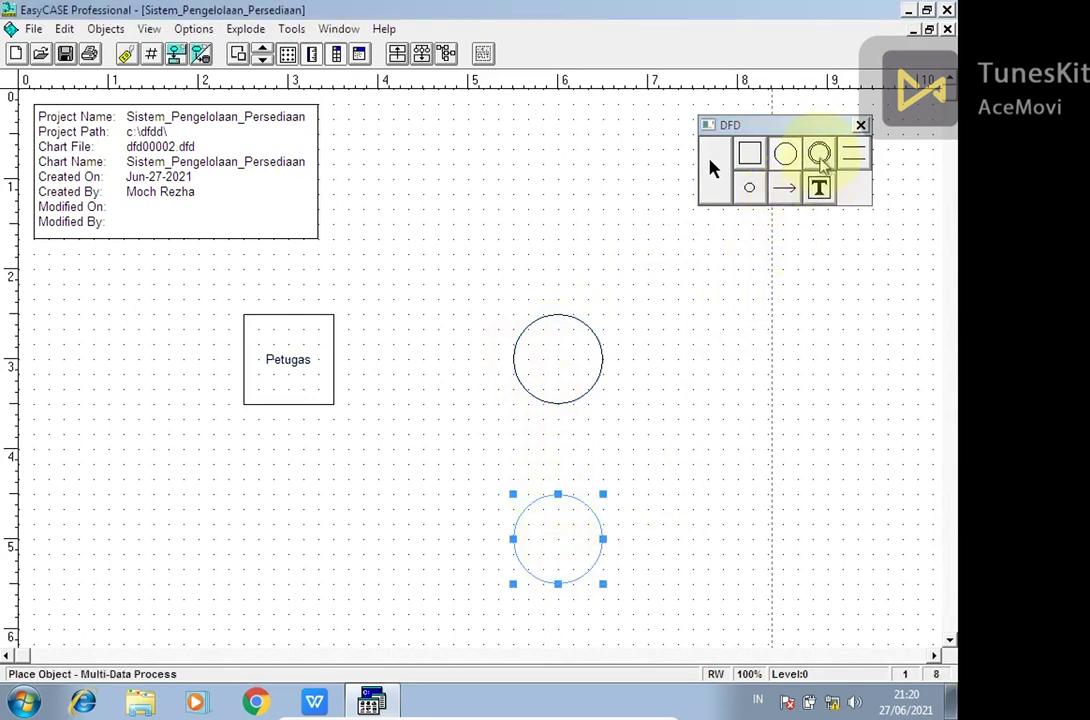
# - Place two data stores to the right of the processes, one level with each process, and leave placement mode
pyautogui.click(853, 153)
pyautogui.click(733, 356)
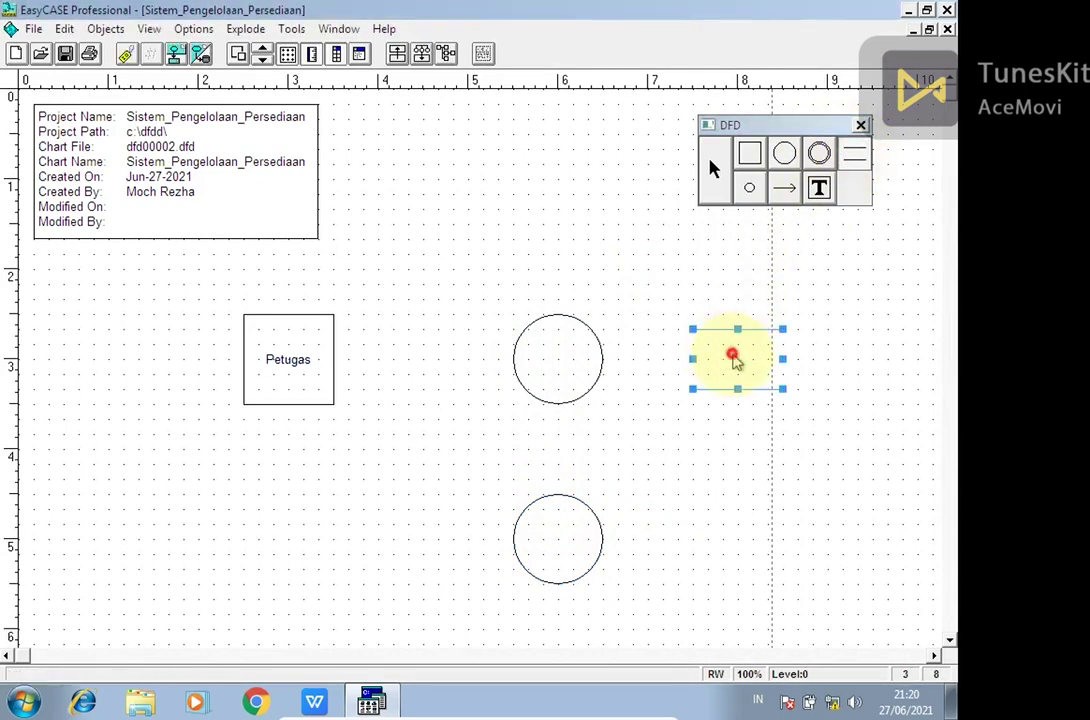
pyautogui.click(726, 537)
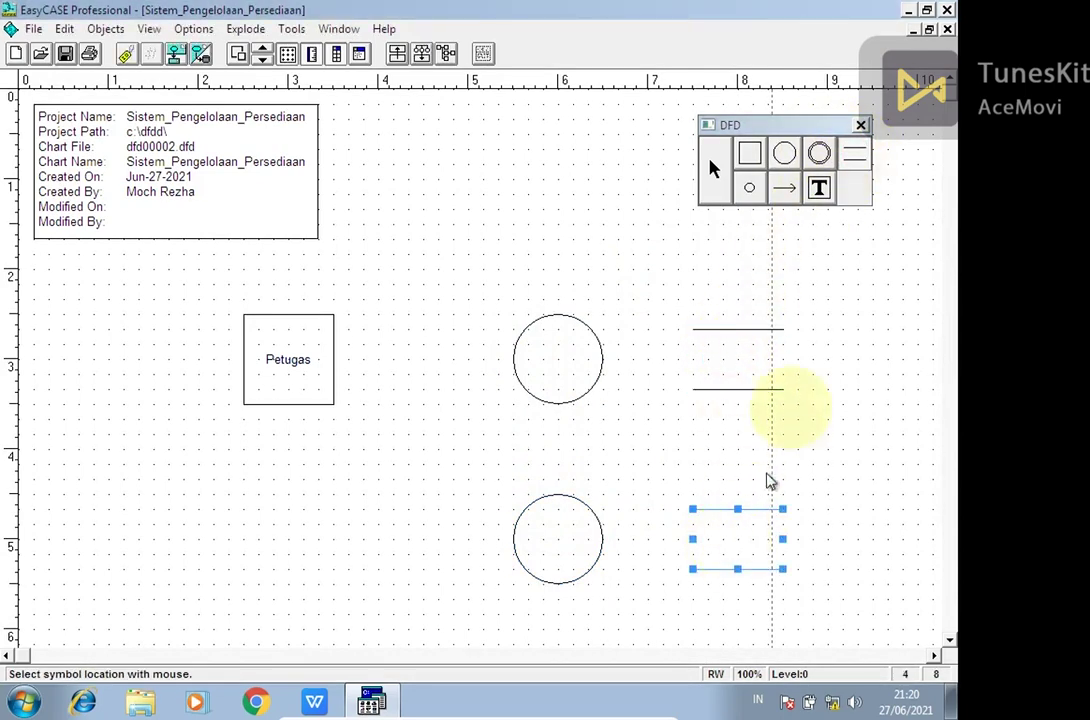
pyautogui.click(713, 170)
pyautogui.click(640, 265)
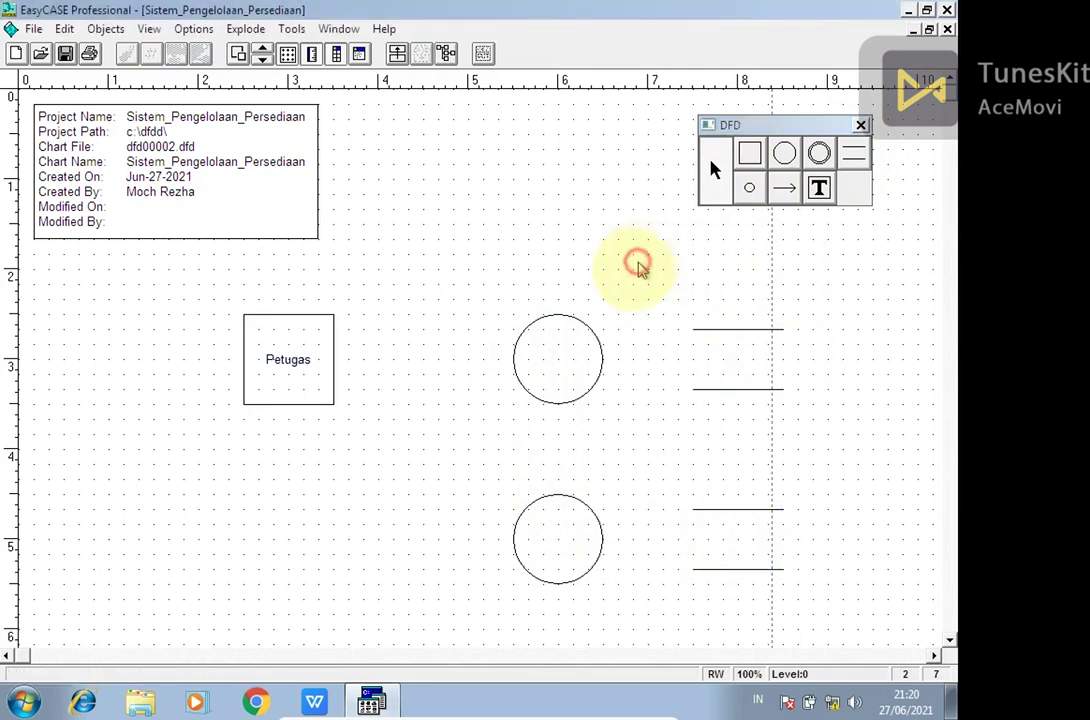
# - Name the upper data process Proses_Kelola_Kategori_Persediaa without defining a child object for it
pyautogui.doubleClick(540, 370)
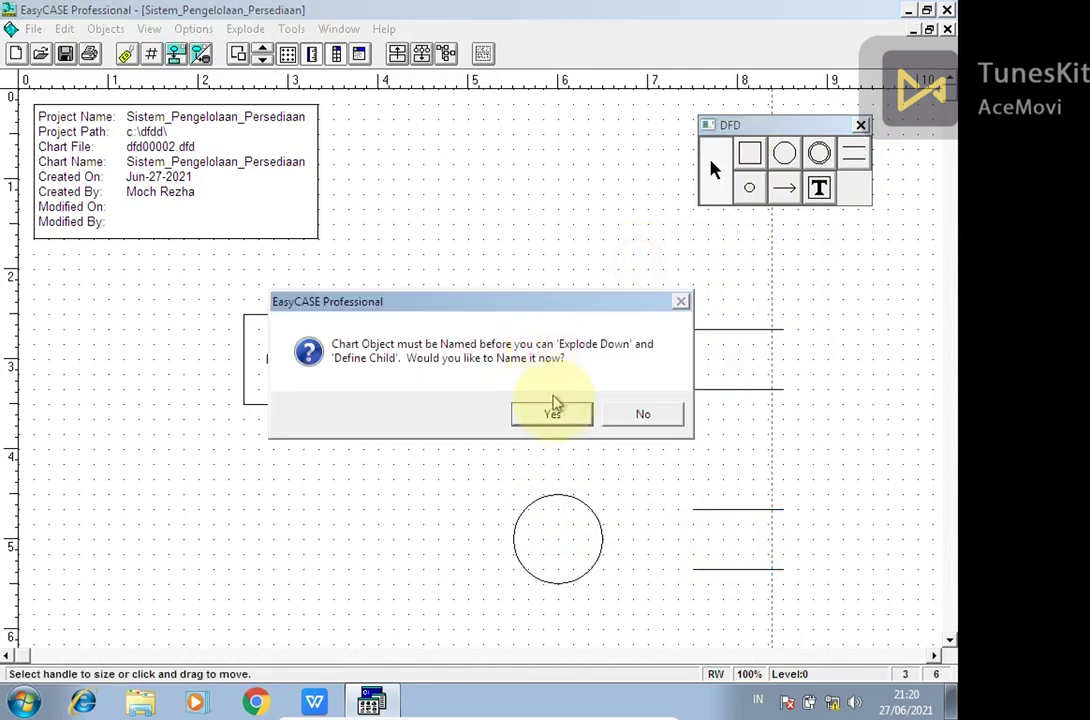
pyautogui.click(555, 410)
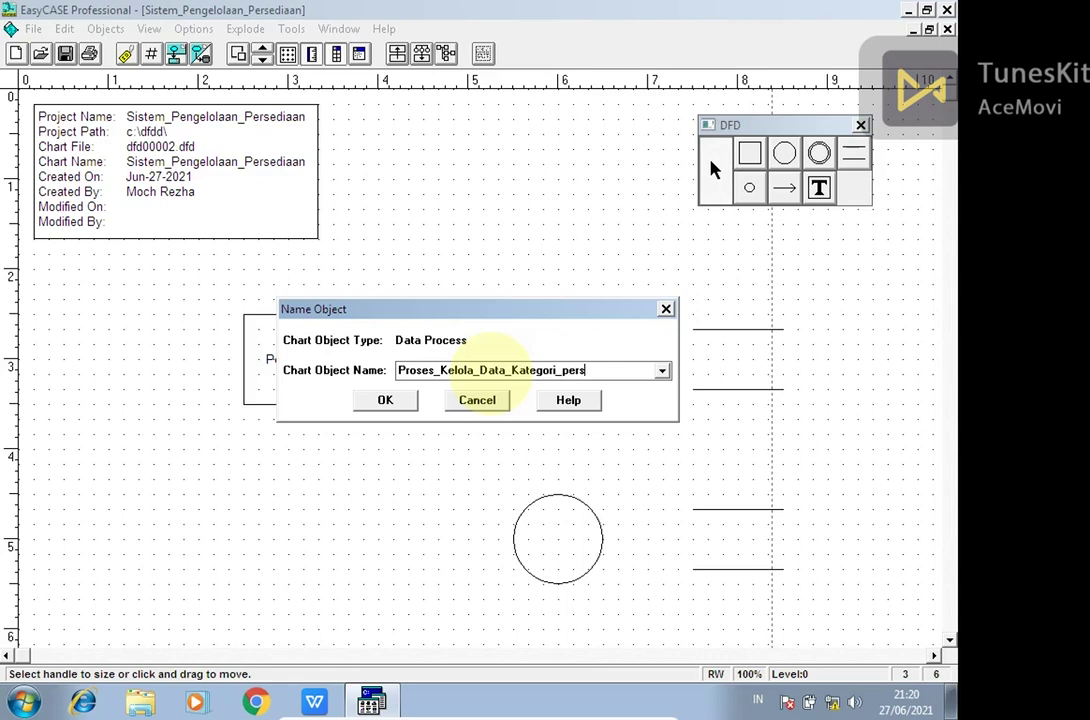
pyautogui.press('BackSpace')
pyautogui.press('BackSpace')
pyautogui.press('BackSpace')
pyautogui.press('BackSpace')
pyautogui.press('BackSpace')
pyautogui.press('BackSpace')
pyautogui.press('BackSpace')
pyautogui.press('BackSpace')
pyautogui.press('BackSpace')
pyautogui.press('BackSpace')
pyautogui.press('BackSpace')
pyautogui.press('BackSpace')
pyautogui.press('BackSpace')
pyautogui.press('BackSpace')
pyautogui.press('BackSpace')
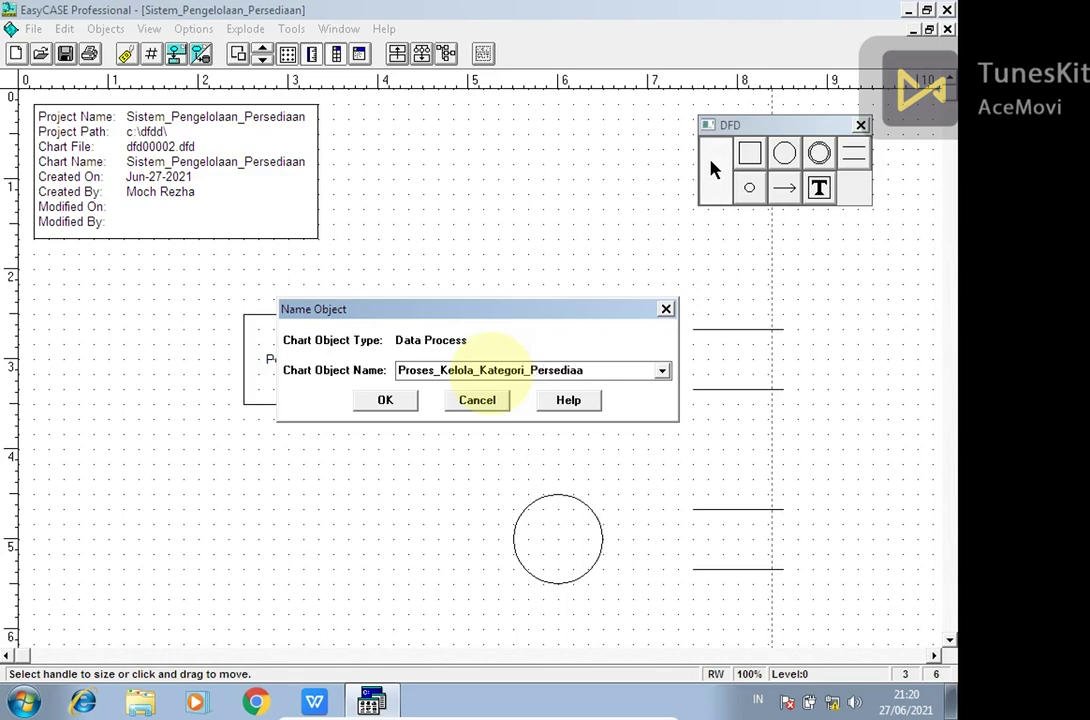
pyautogui.click(386, 405)
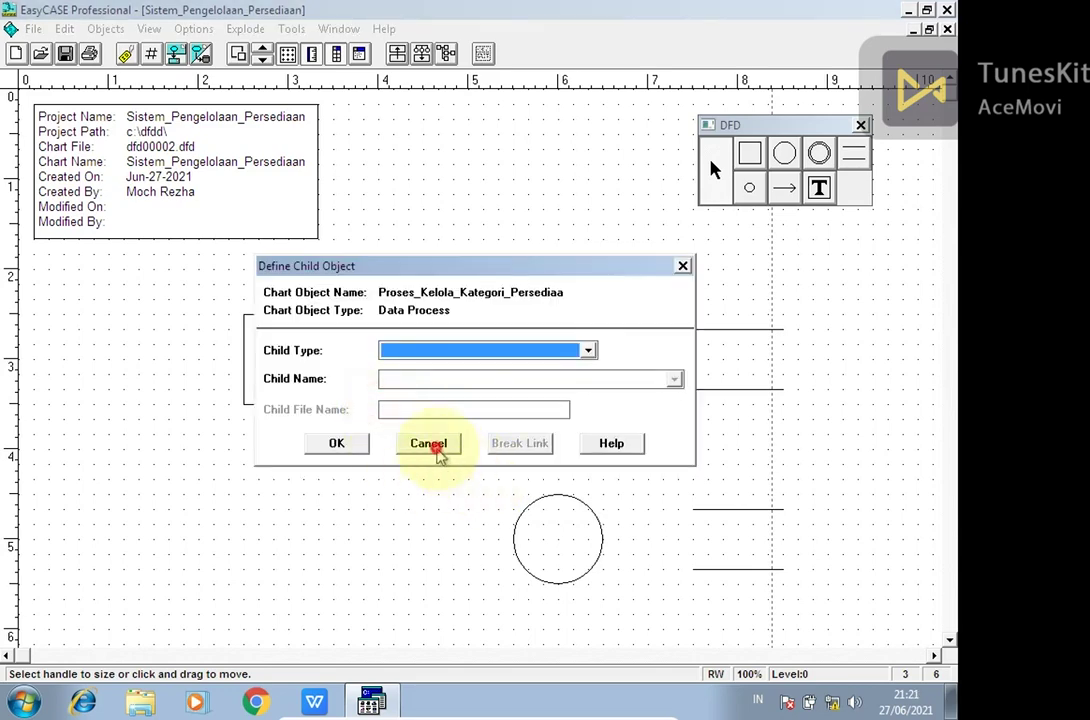
pyautogui.click(436, 448)
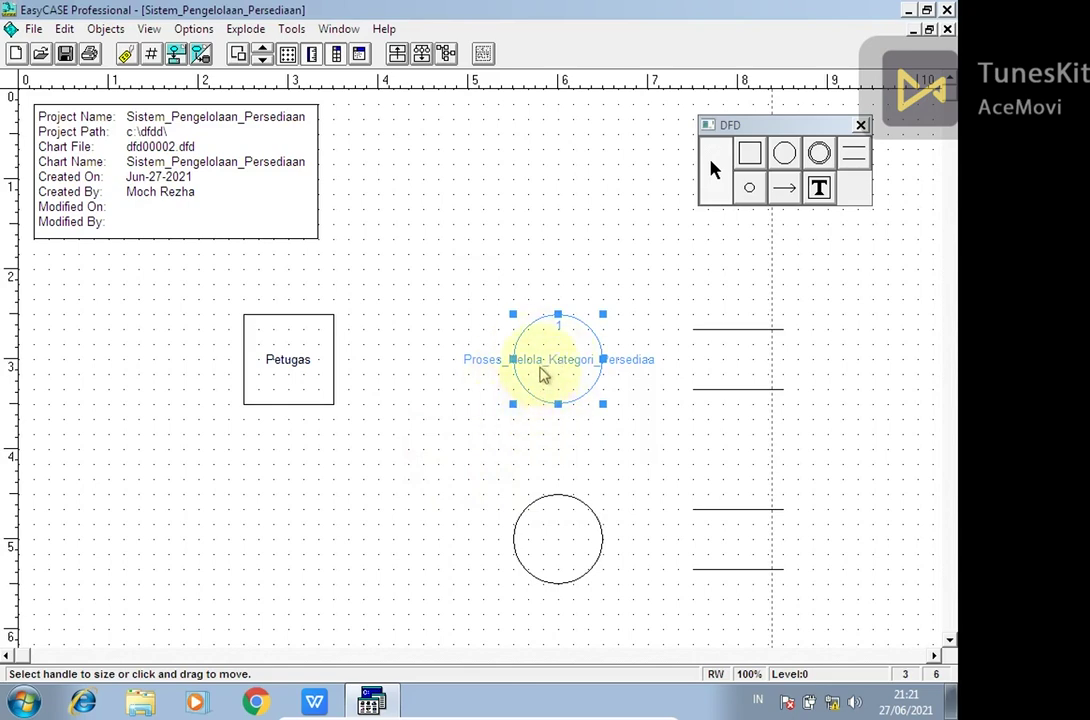
pyautogui.click(490, 375)
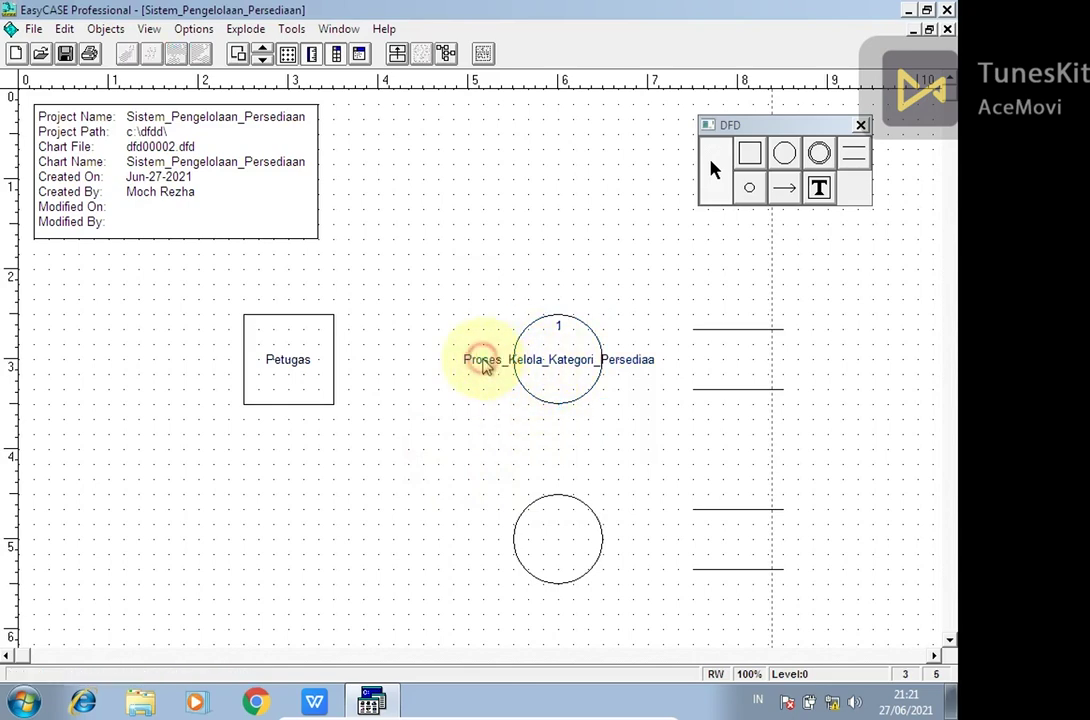
pyautogui.doubleClick(558, 368)
pyautogui.click(567, 414)
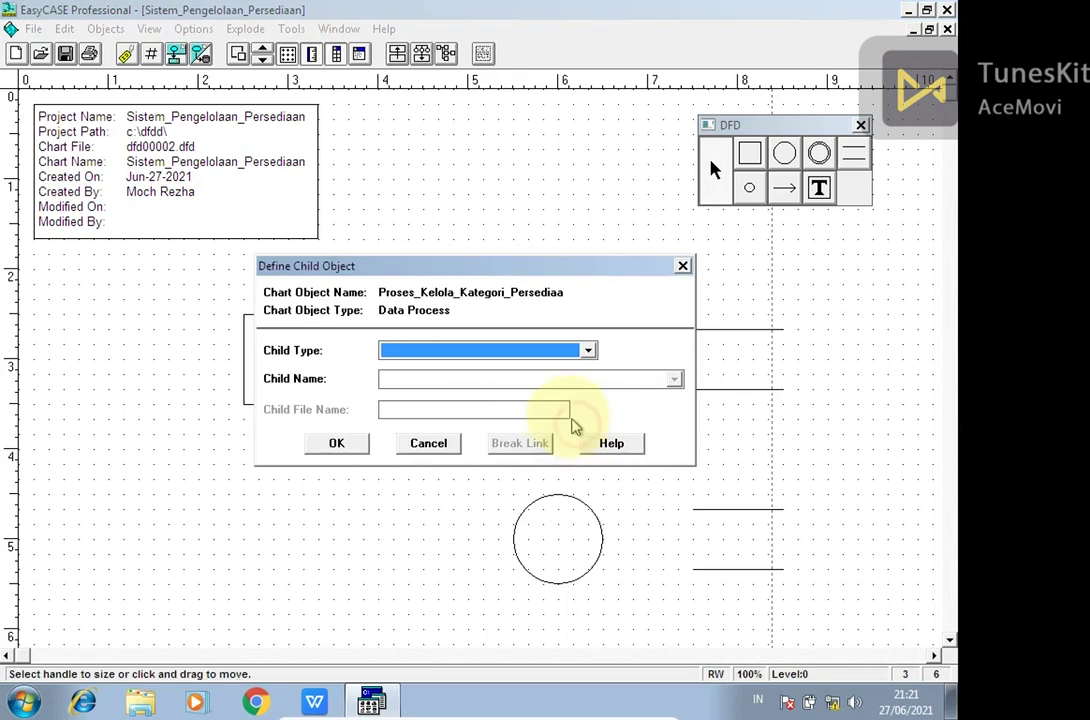
pyautogui.click(440, 443)
pyautogui.rightClick(528, 366)
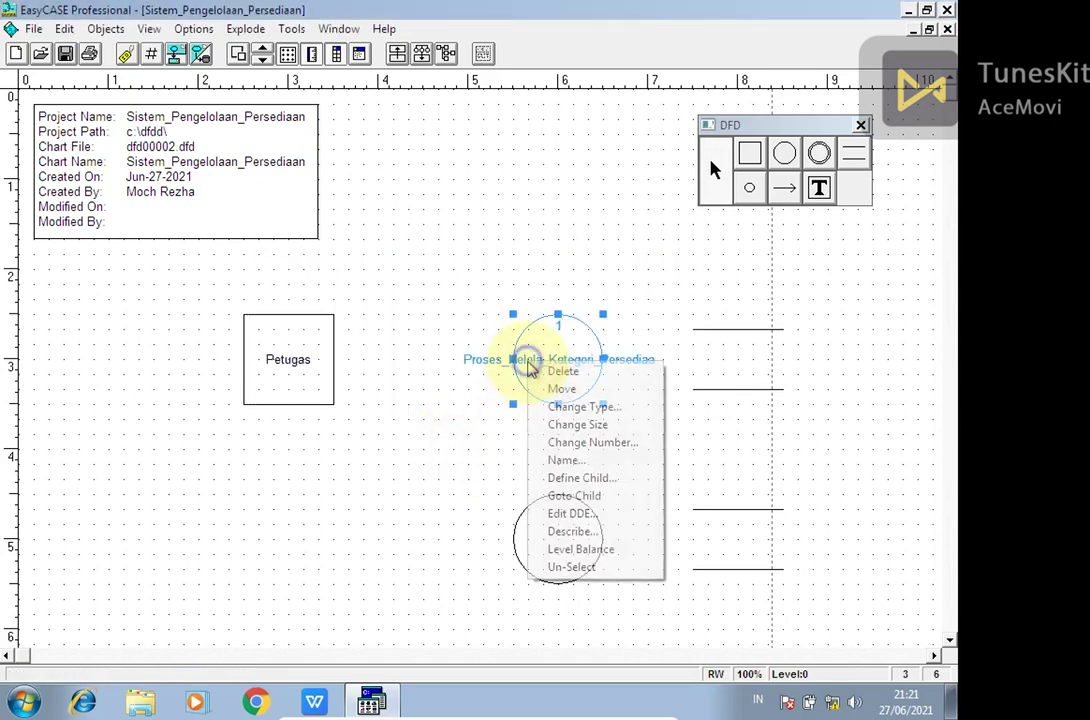
pyautogui.click(516, 355)
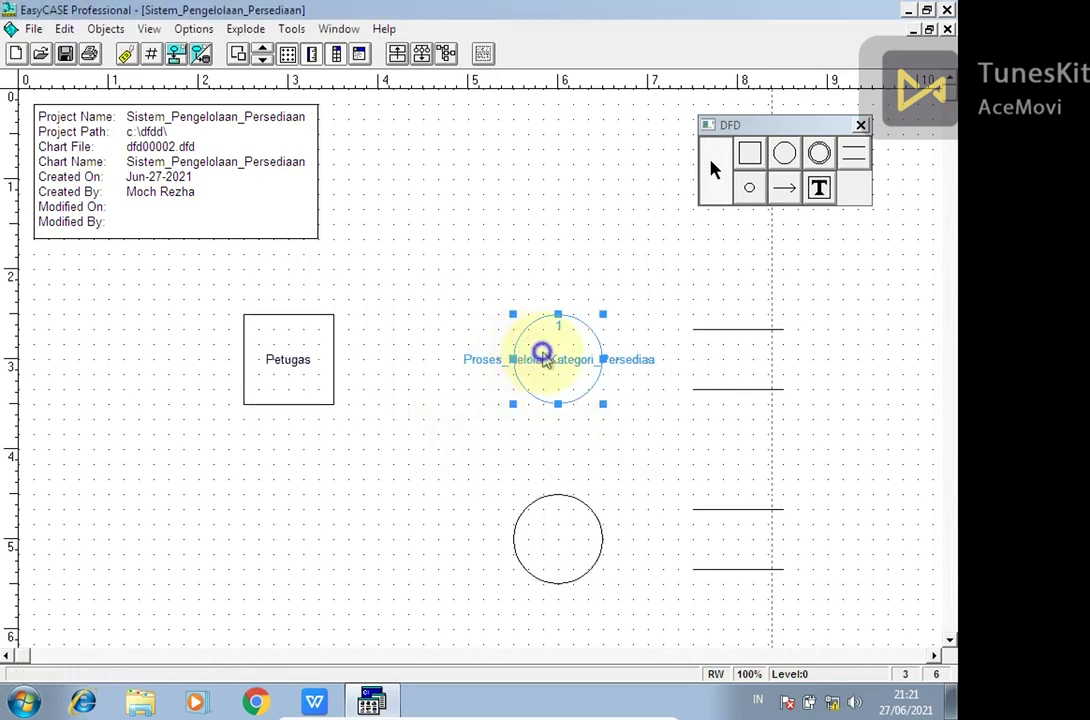
# - Rename the upper data process as Proses Kelola Kategori Persediaa, with spaces instead of underscores
pyautogui.rightClick(547, 360)
pyautogui.click(584, 454)
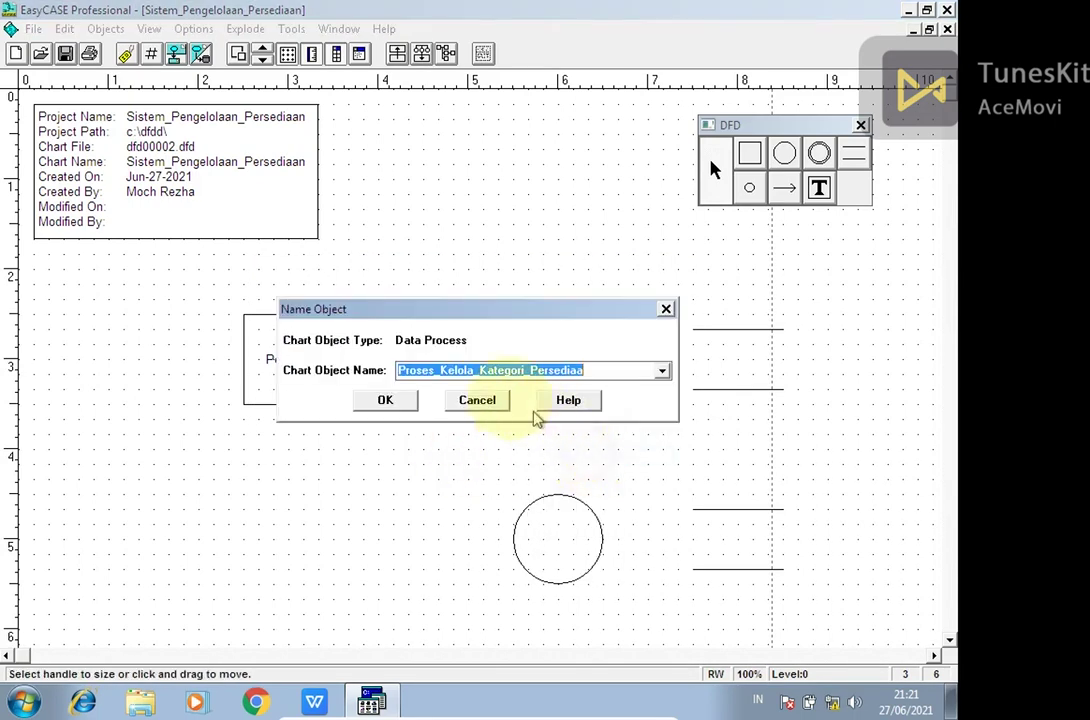
pyautogui.click(440, 372)
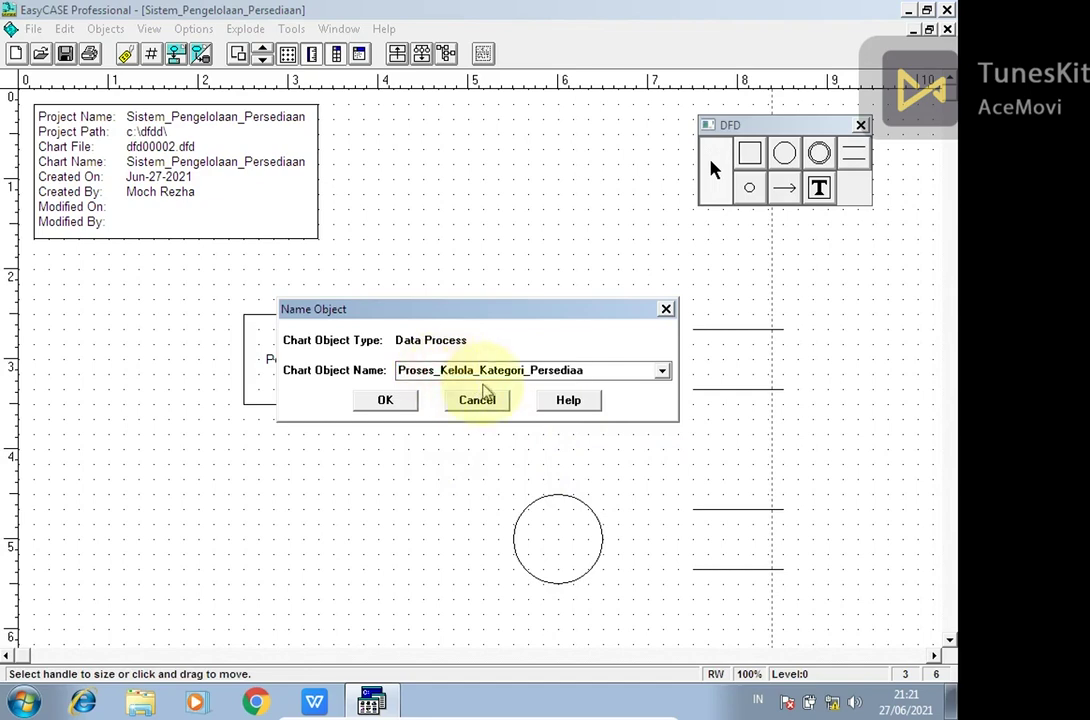
pyautogui.press('BackSpace')
pyautogui.click(479, 371)
pyautogui.press('BackSpace')
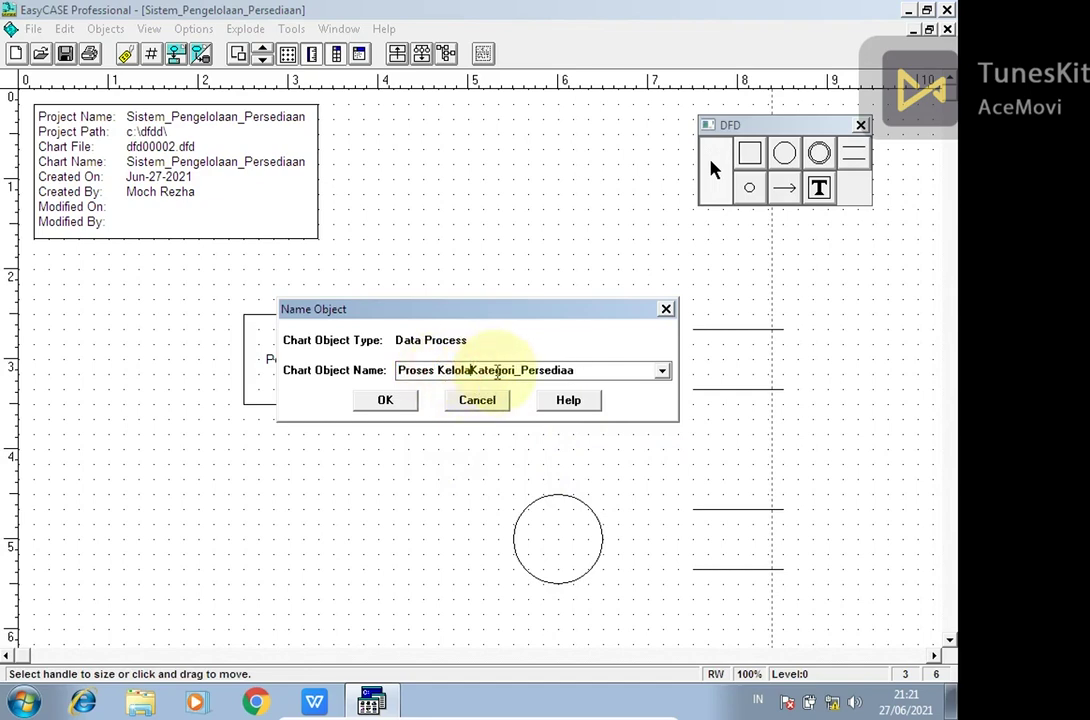
pyautogui.click(527, 372)
pyautogui.press('BackSpace')
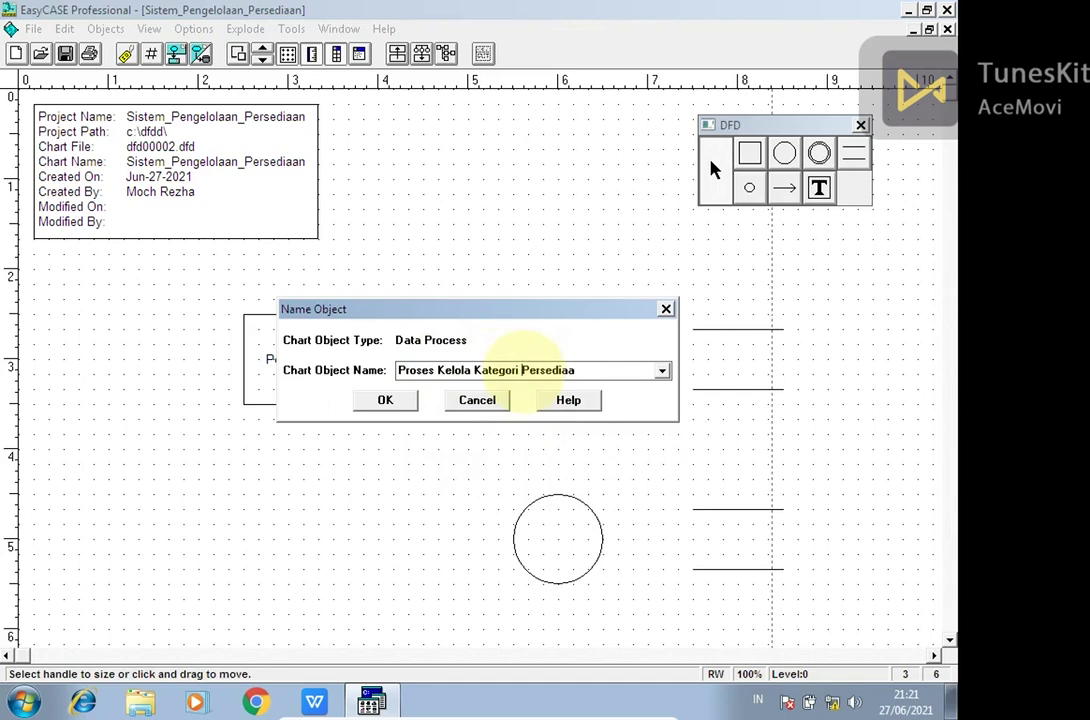
pyautogui.click(405, 402)
pyautogui.click(420, 420)
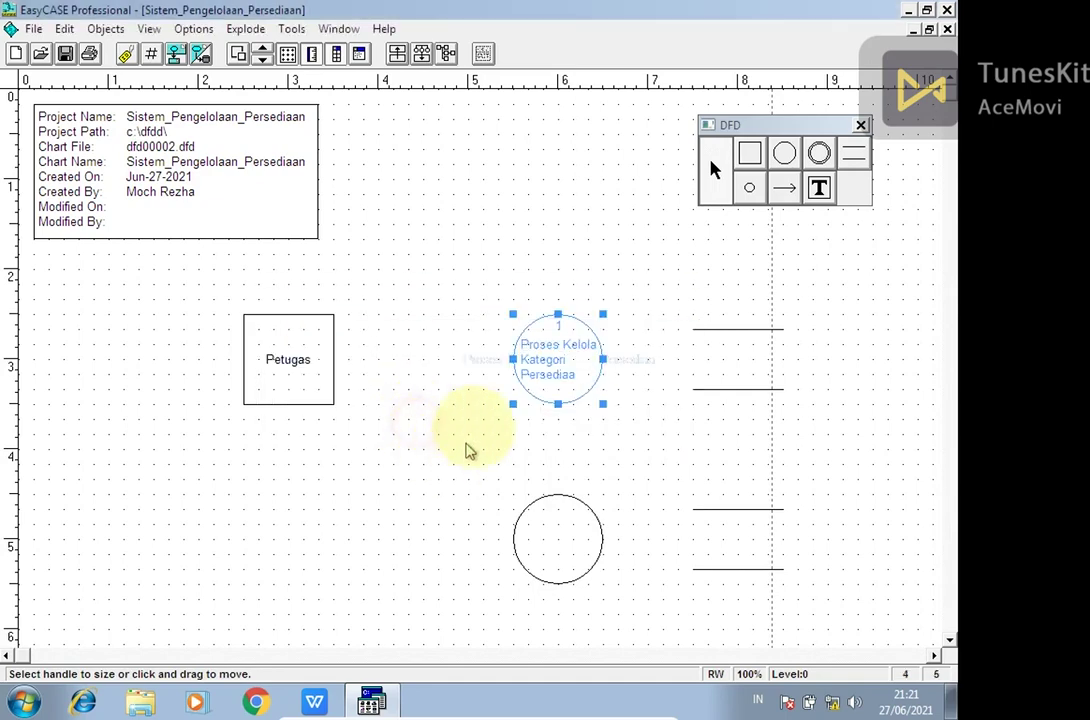
# - Enlarge the upper and lower data processes to the same diameter of about 1.3 ruler units
pyautogui.click(552, 372)
pyautogui.click(505, 428)
pyautogui.click(518, 377)
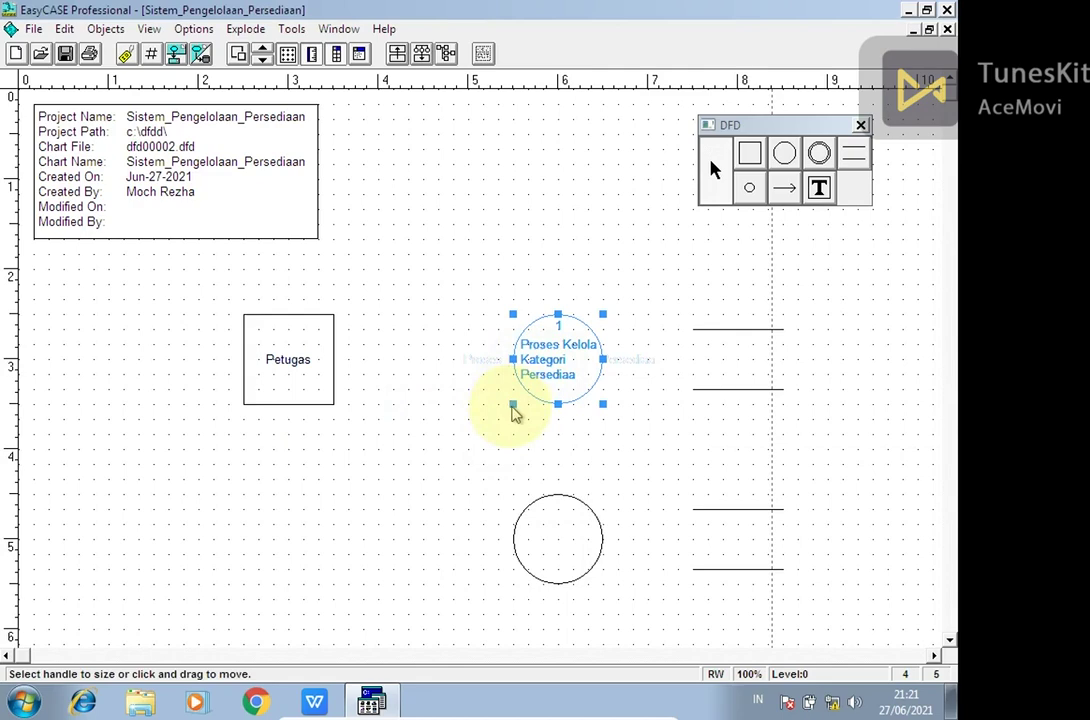
pyautogui.moveTo(513, 406); pyautogui.dragTo(498, 418)
pyautogui.click(448, 440)
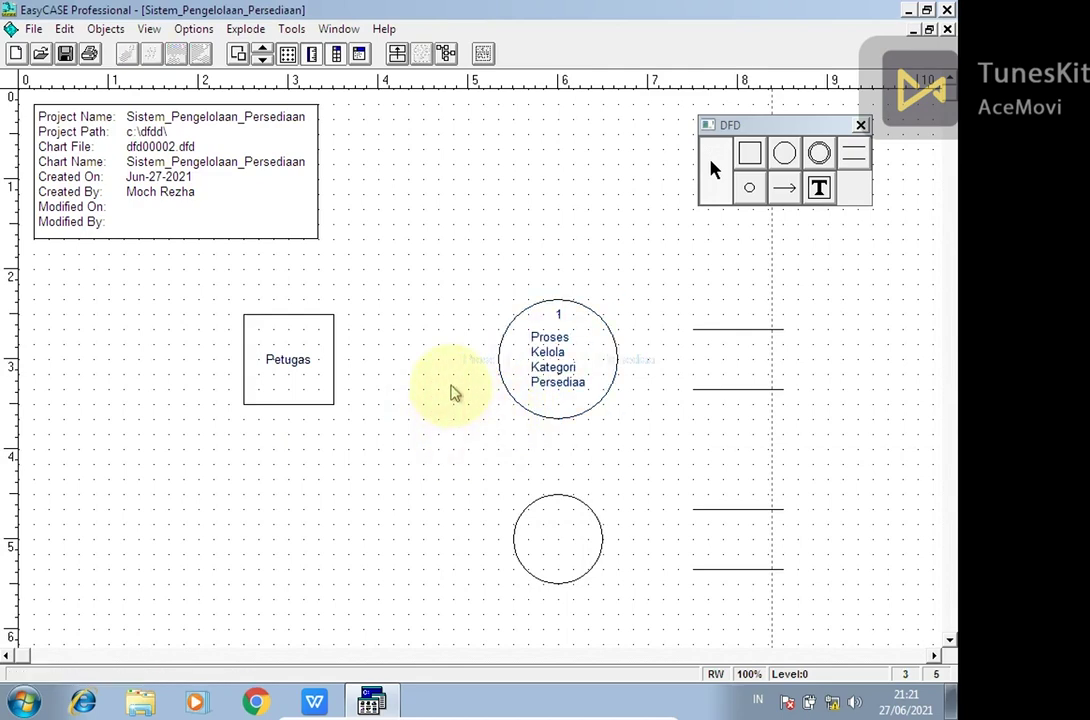
pyautogui.click(521, 506)
pyautogui.moveTo(515, 498); pyautogui.dragTo(501, 486)
pyautogui.click(424, 404)
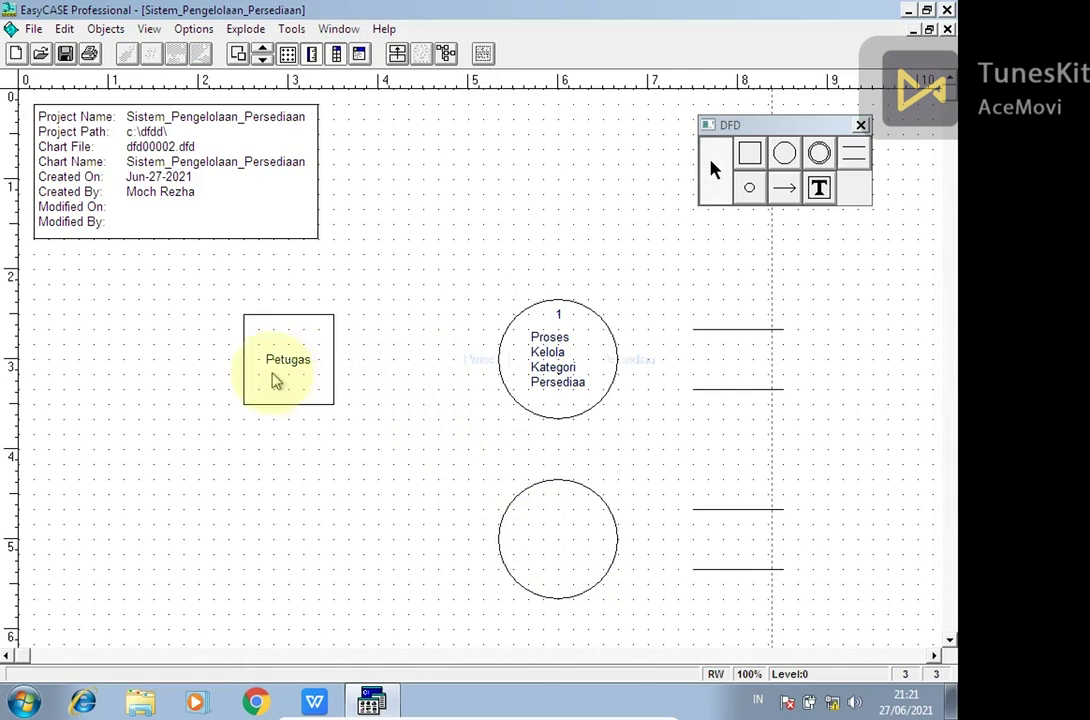
# - Draw a straight data flow from the right side of Petugas to the left side of process 1
pyautogui.click(784, 188)
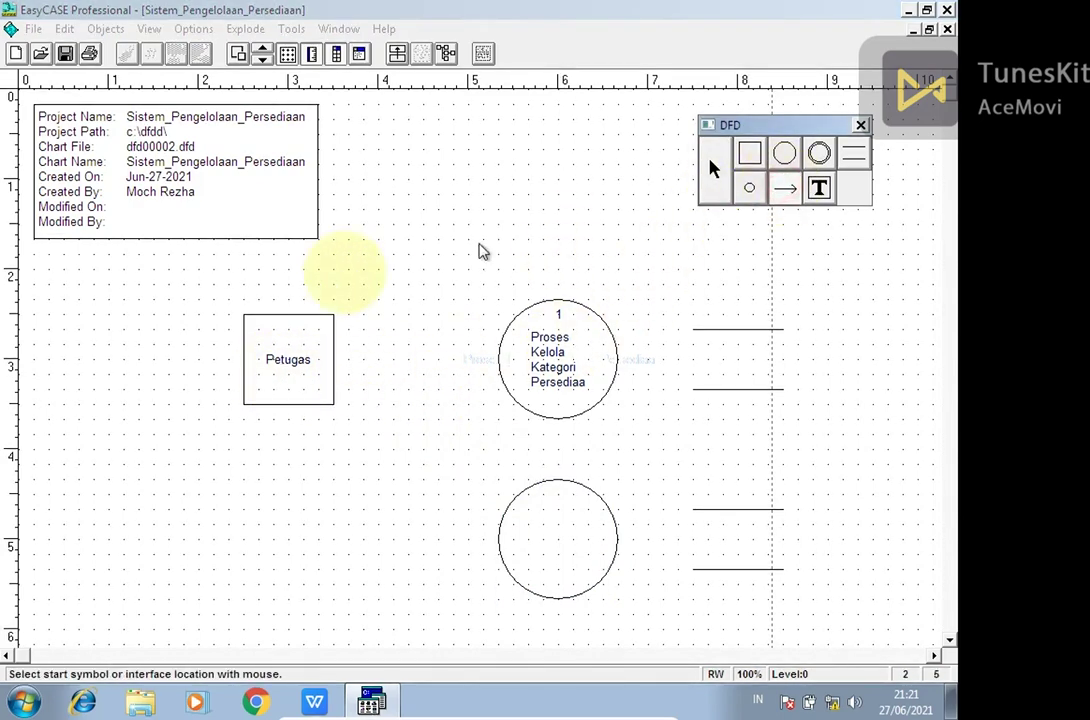
pyautogui.click(295, 356)
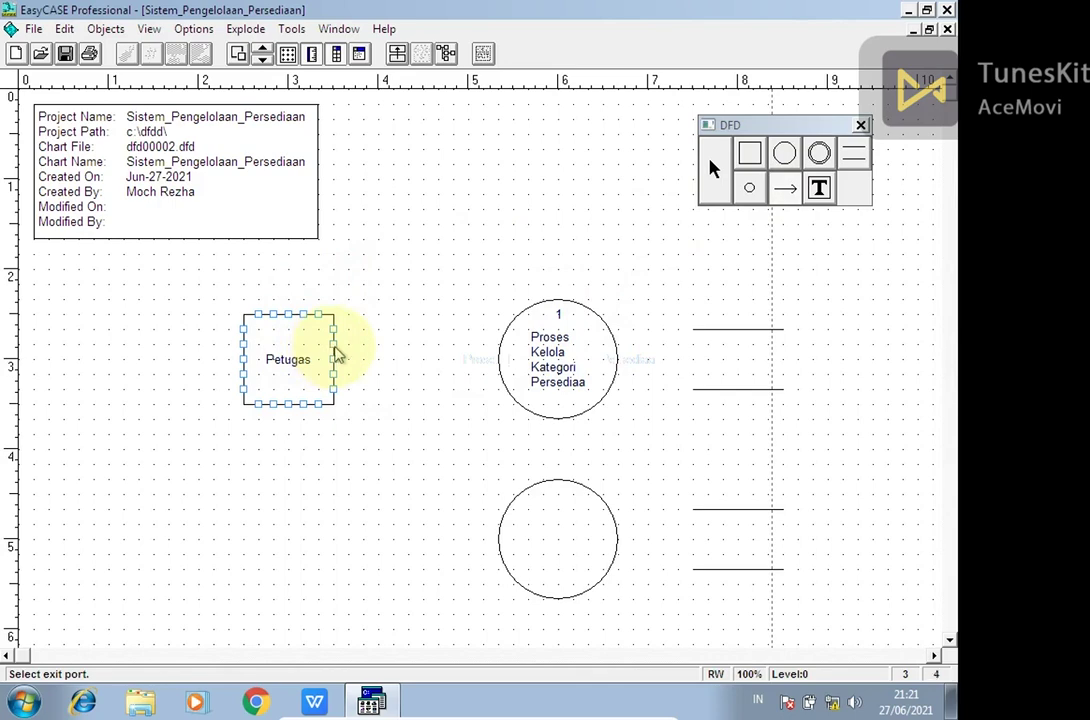
pyautogui.click(335, 350)
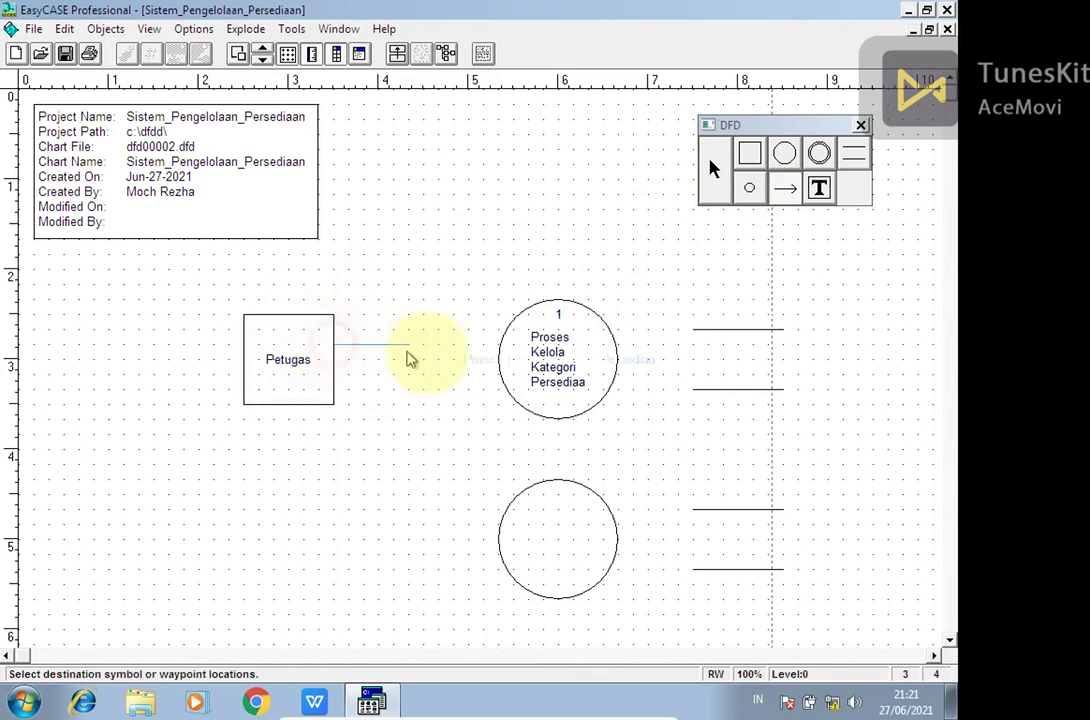
pyautogui.click(505, 360)
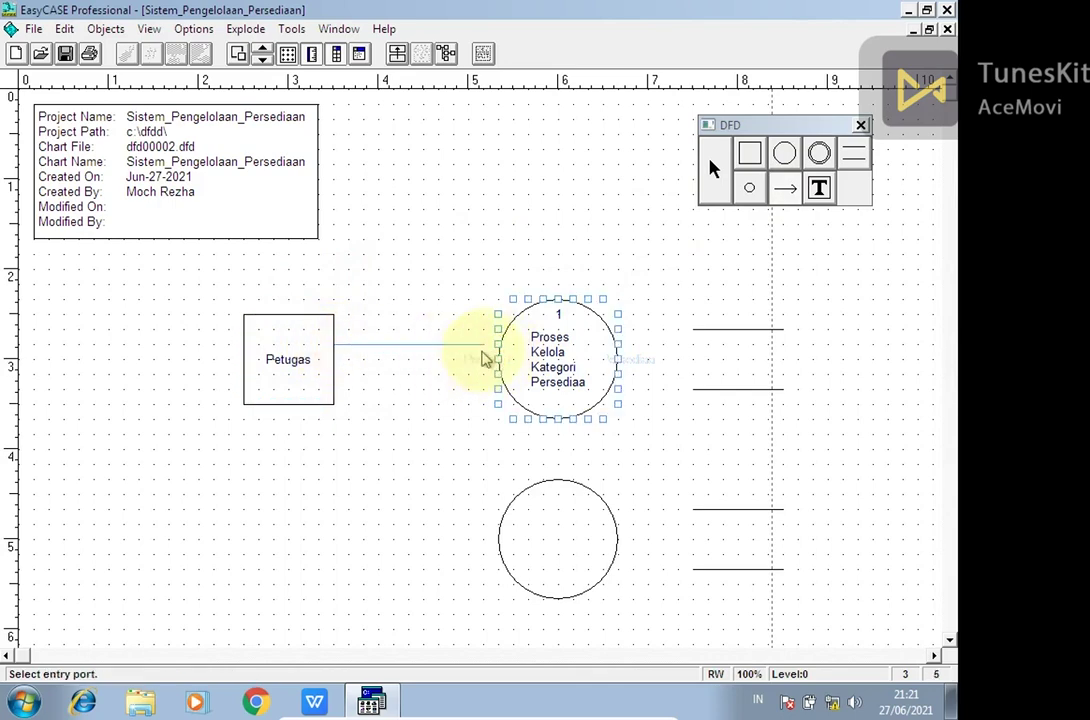
pyautogui.click(497, 346)
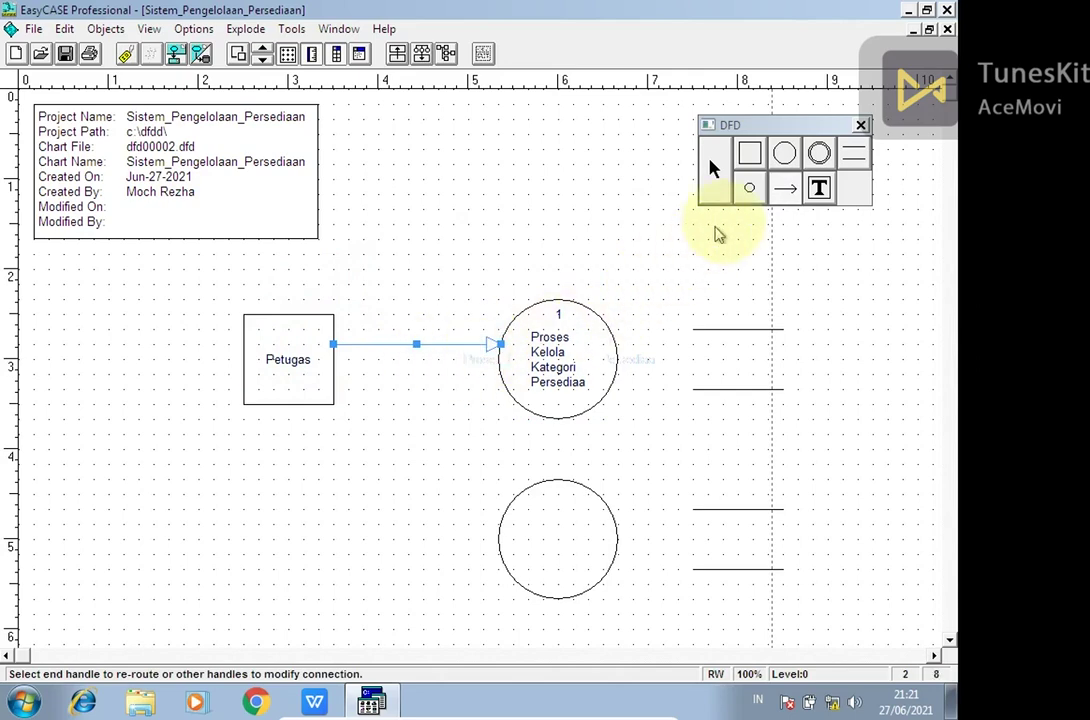
# - Draw a second data flow from the lower right side of Petugas to the unnamed lower process and leave placement mode
pyautogui.click(324, 386)
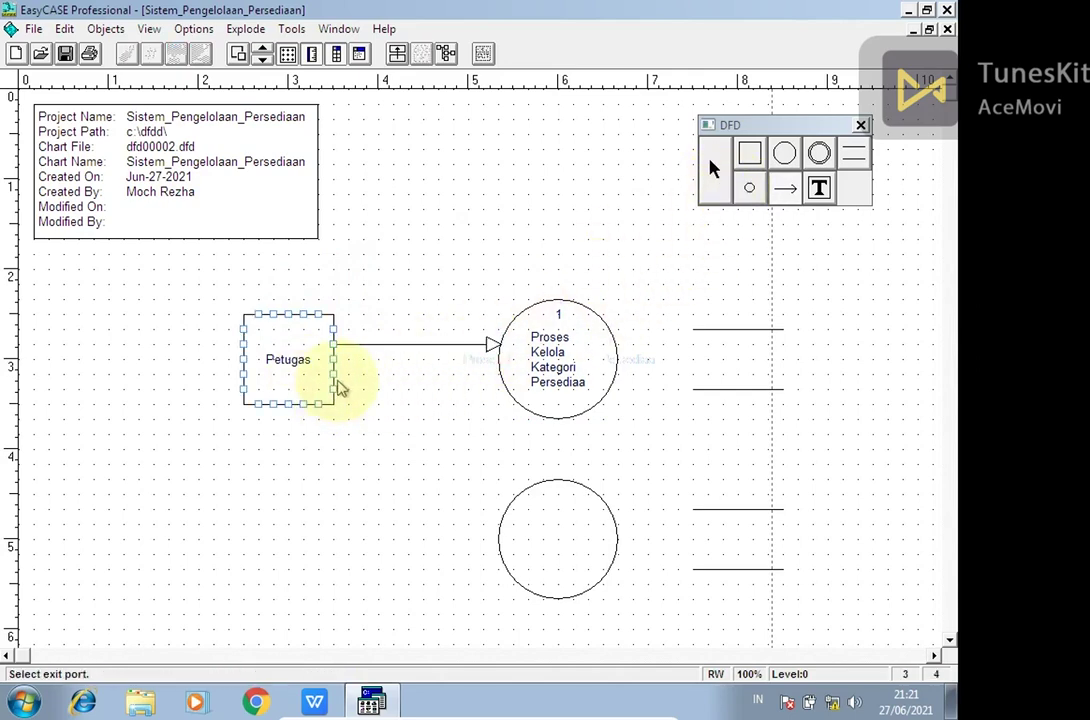
pyautogui.click(335, 390)
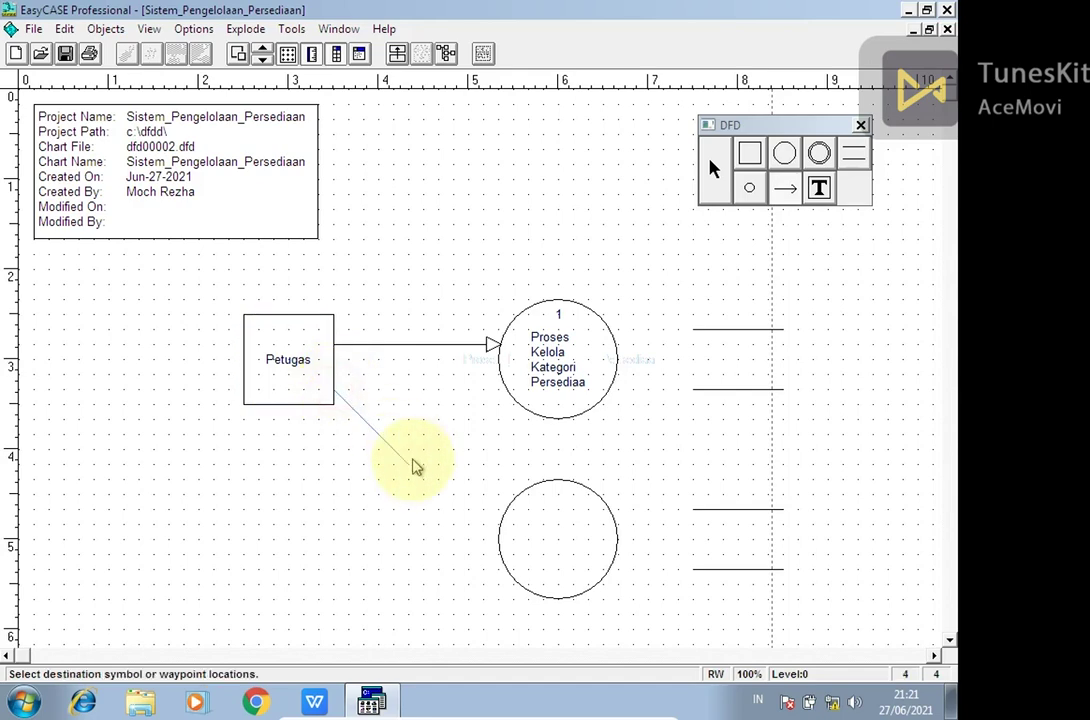
pyautogui.click(520, 538)
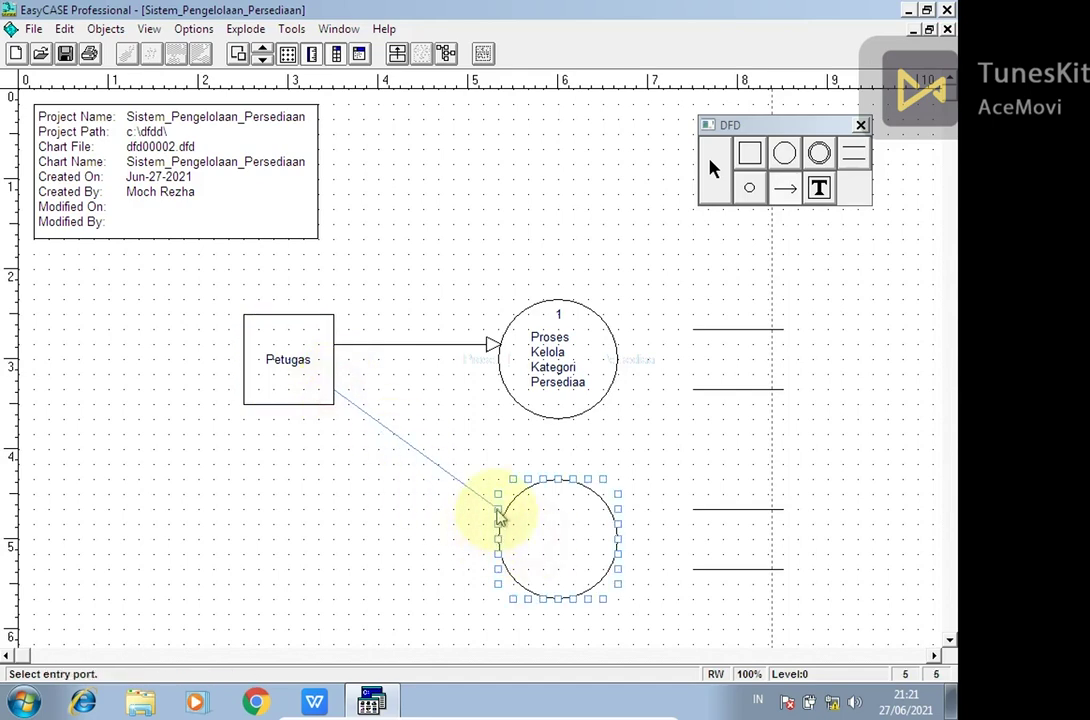
pyautogui.click(499, 512)
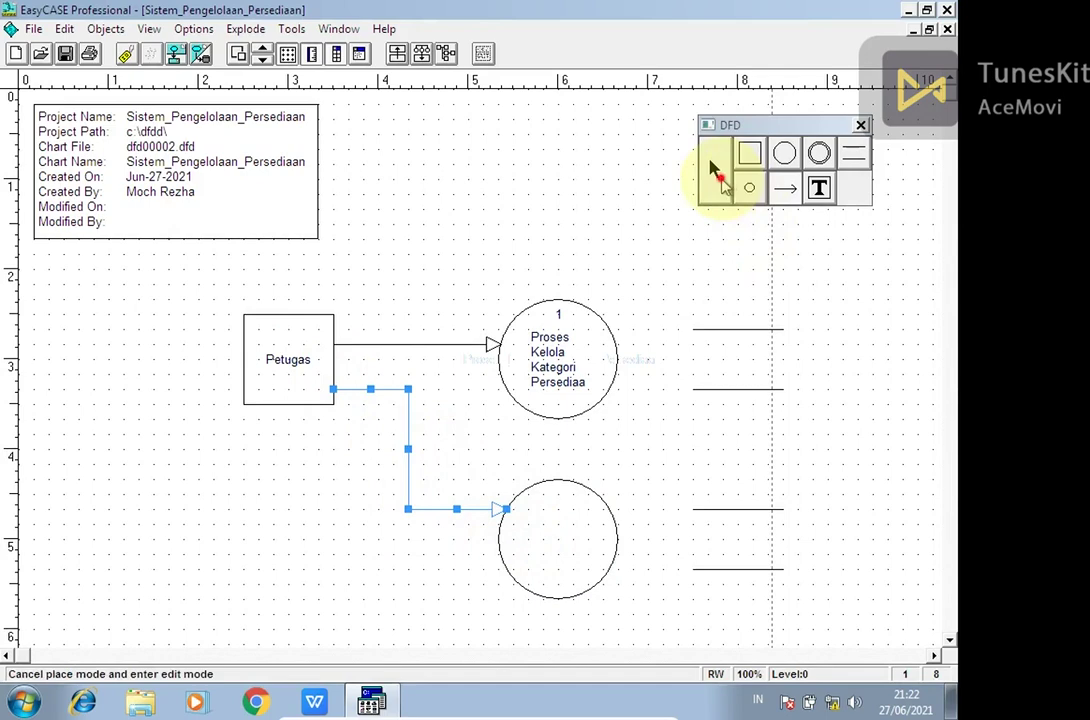
pyautogui.click(662, 300)
# - Name the lower data process Proses_Kelola_Mutasi_Persediaan without defining a child object for it
pyautogui.doubleClick(557, 517)
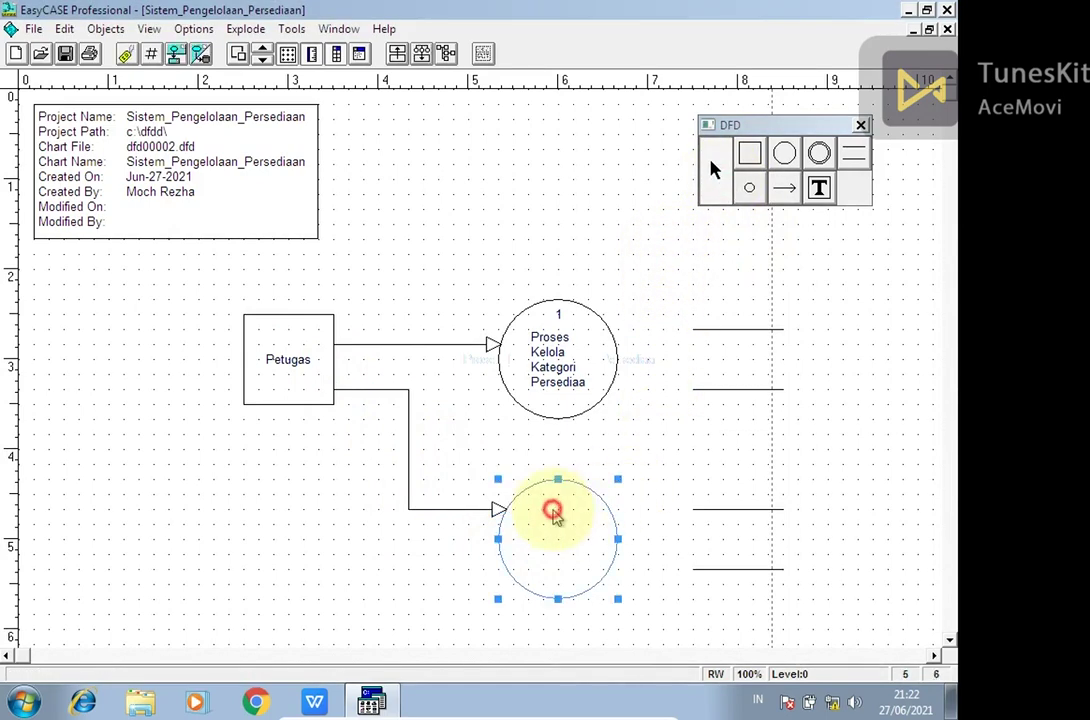
pyautogui.click(551, 416)
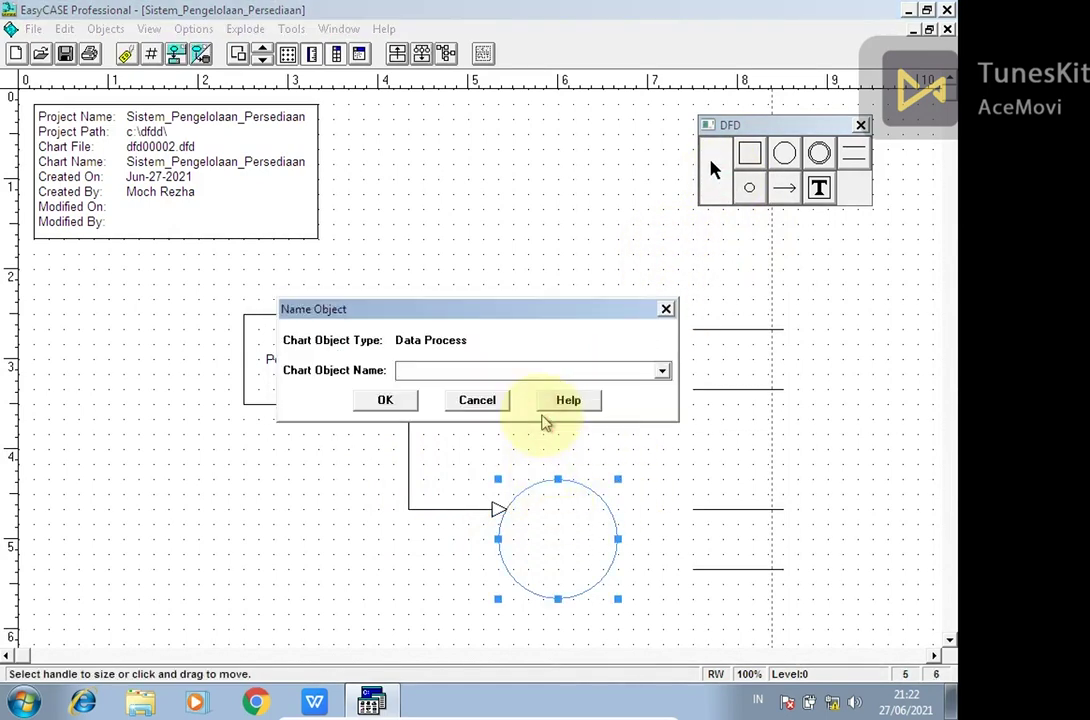
pyautogui.write('Proses_Kelola_Mutasi_Persediaan')
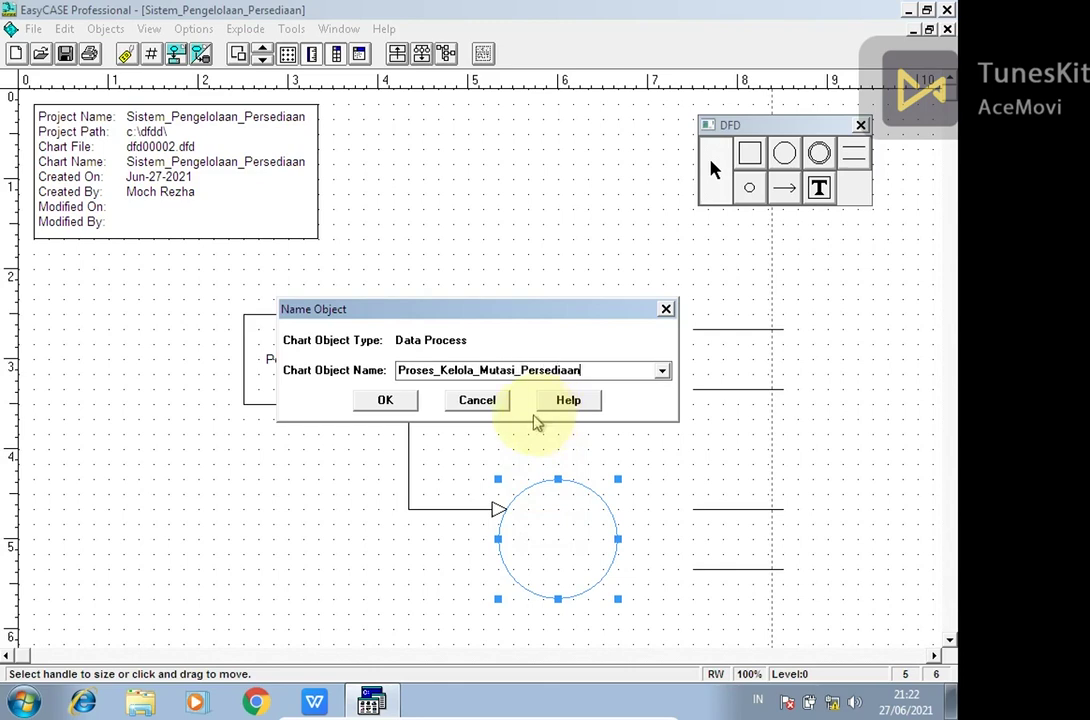
pyautogui.click(387, 402)
pyautogui.click(445, 445)
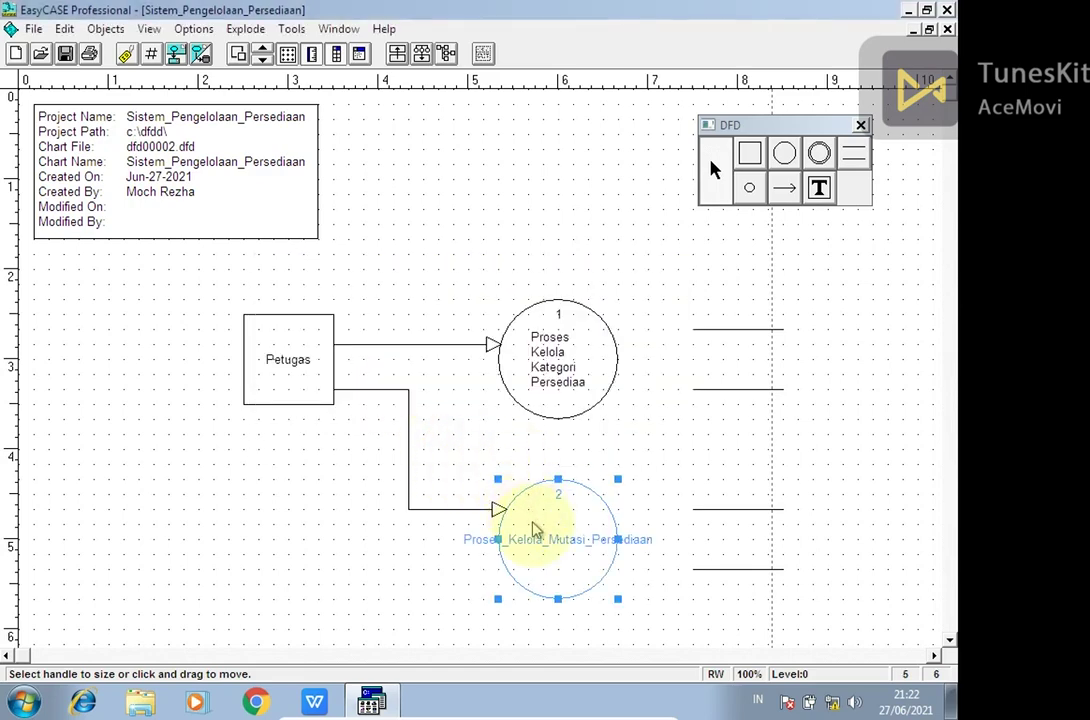
pyautogui.click(482, 549)
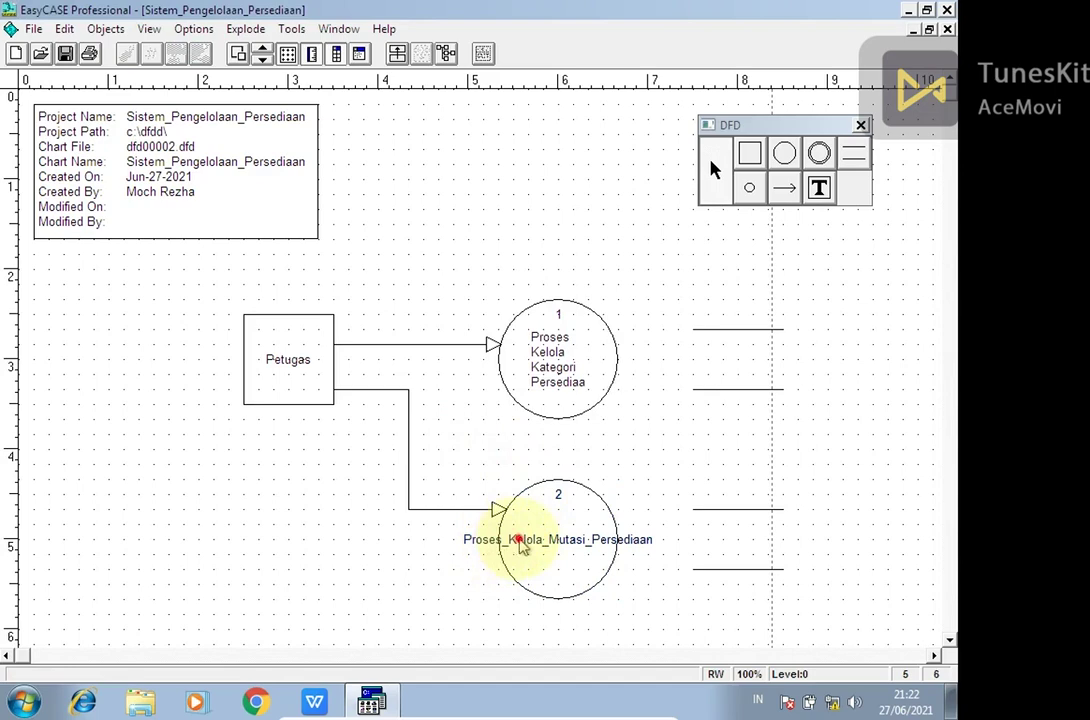
# - Rename process 2 as Proses Kelola Mutasi Persediaan, replacing the underscores with spaces
pyautogui.rightClick(512, 520)
pyautogui.click(575, 410)
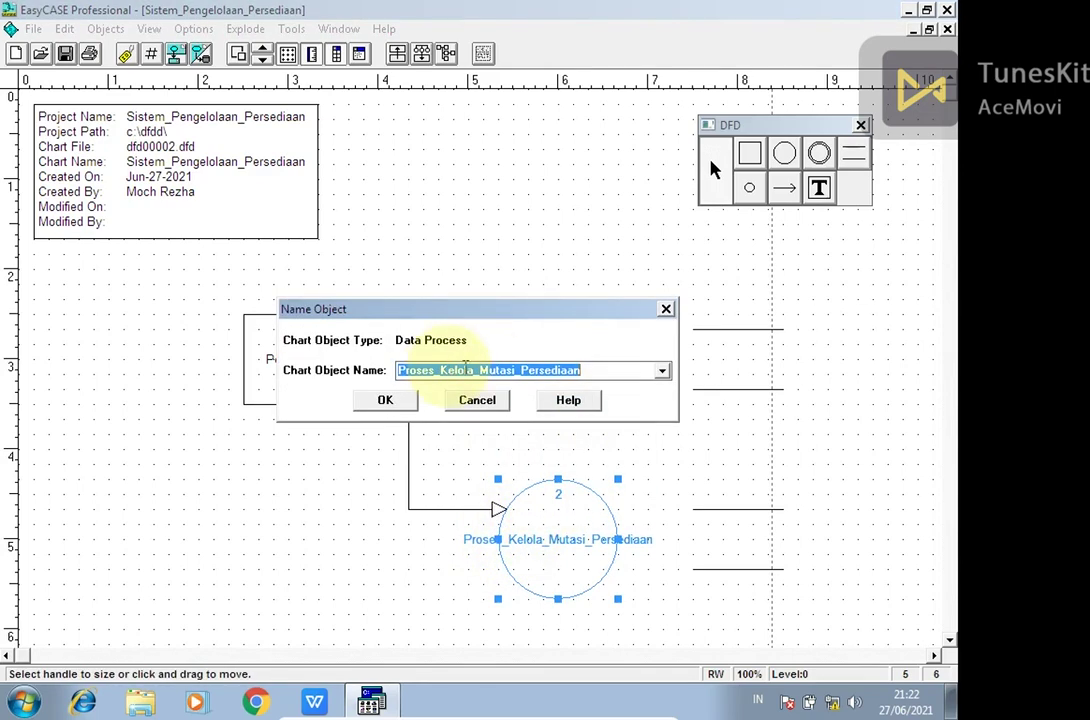
pyautogui.click(481, 371)
pyautogui.click(437, 371)
pyautogui.press('BackSpace')
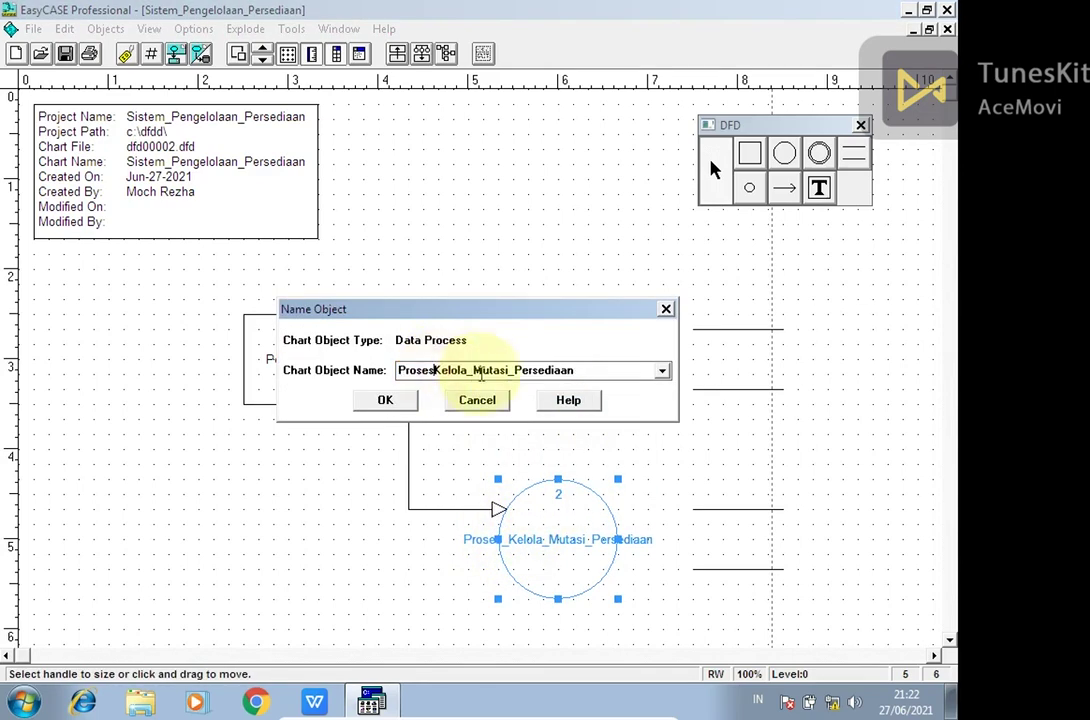
pyautogui.click(473, 370)
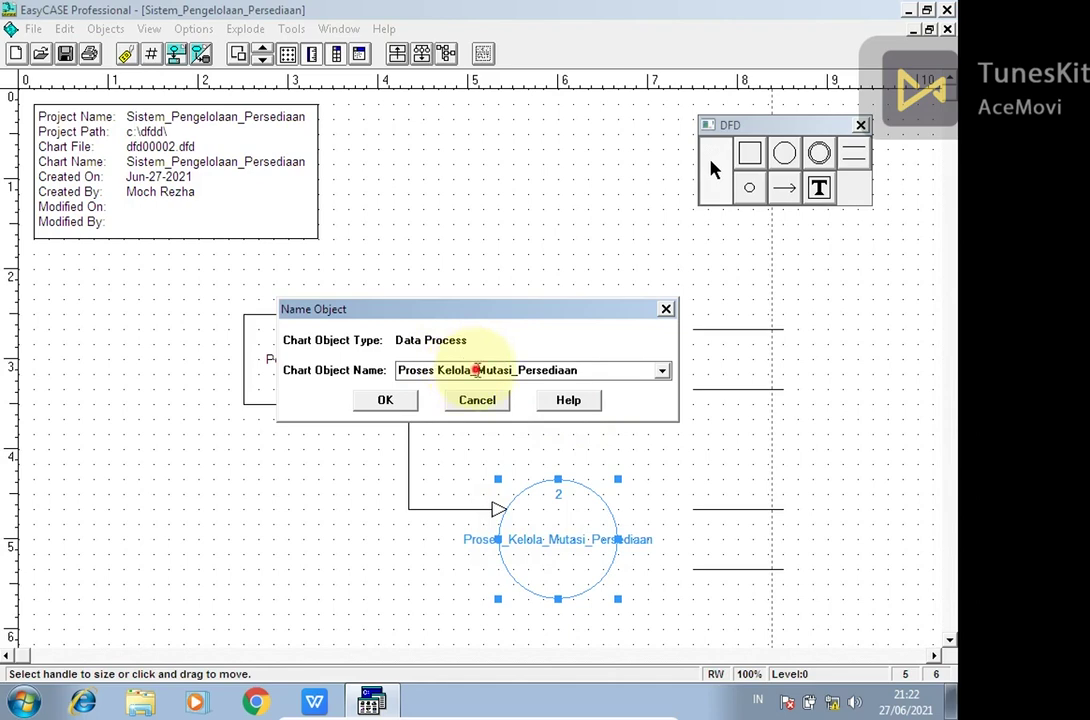
pyautogui.press('BackSpace')
pyautogui.click(515, 370)
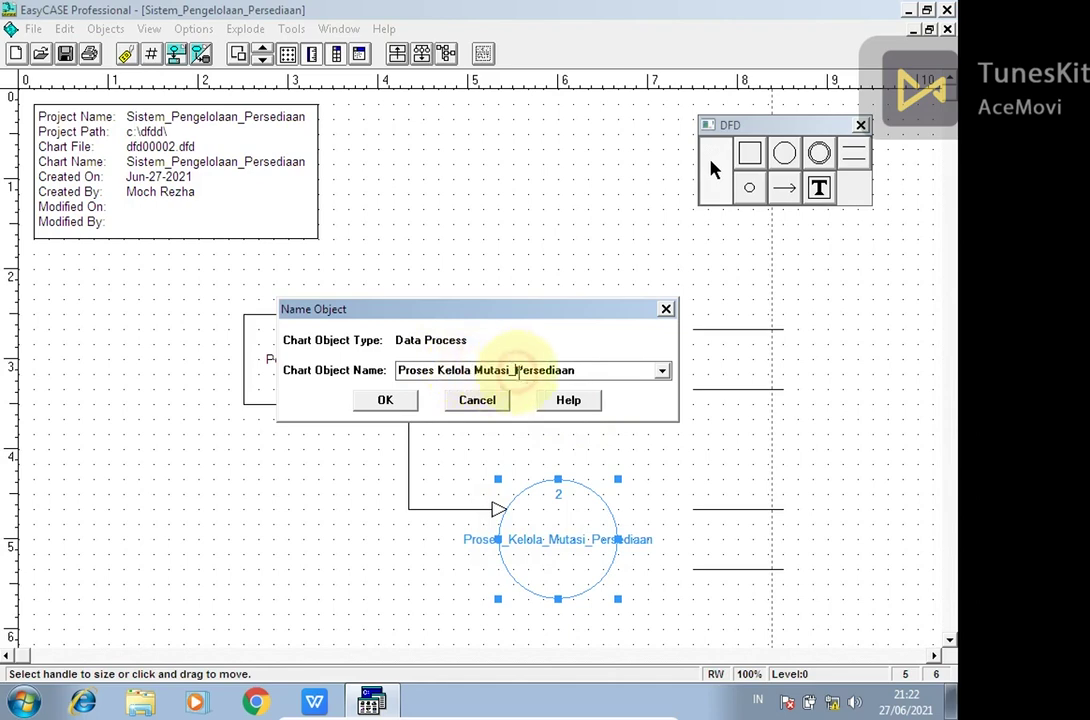
pyautogui.press('BackSpace')
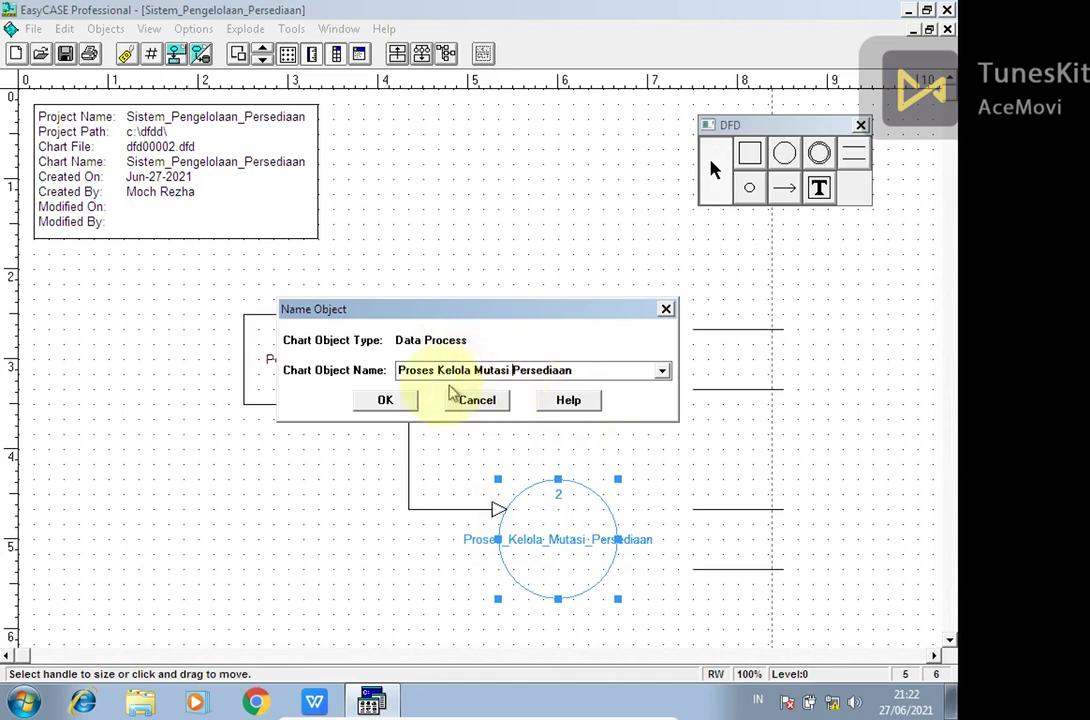
pyautogui.click(388, 404)
pyautogui.click(406, 421)
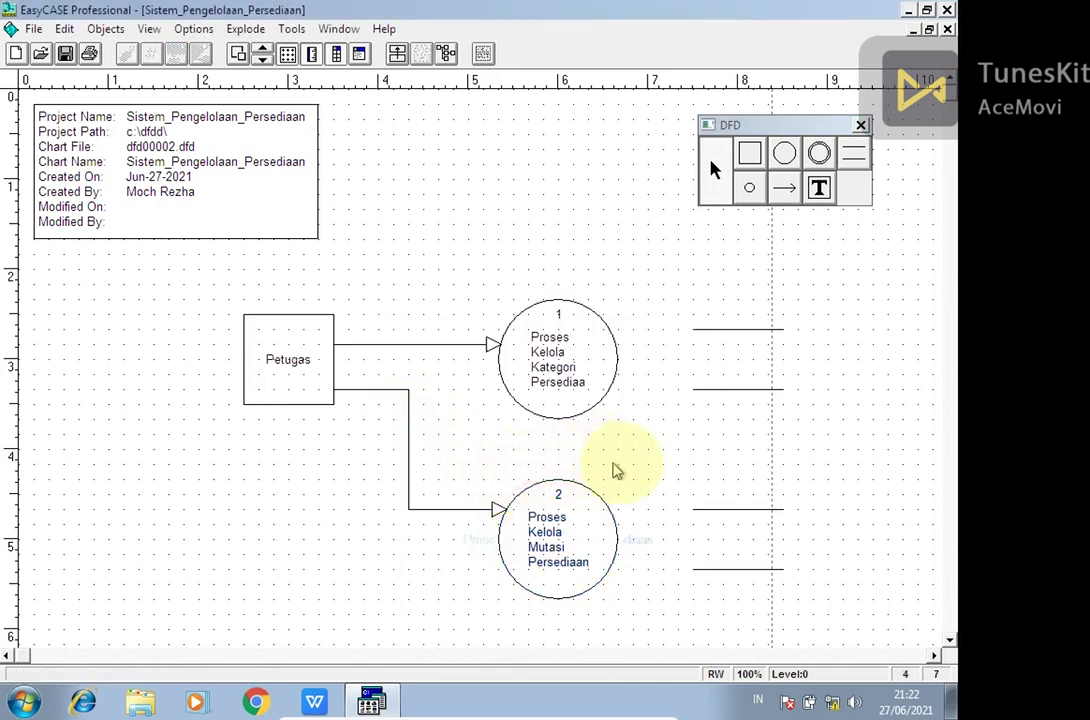
# - Name the data store beside process 1 tb_kategori without defining a child object for it
pyautogui.click(720, 372)
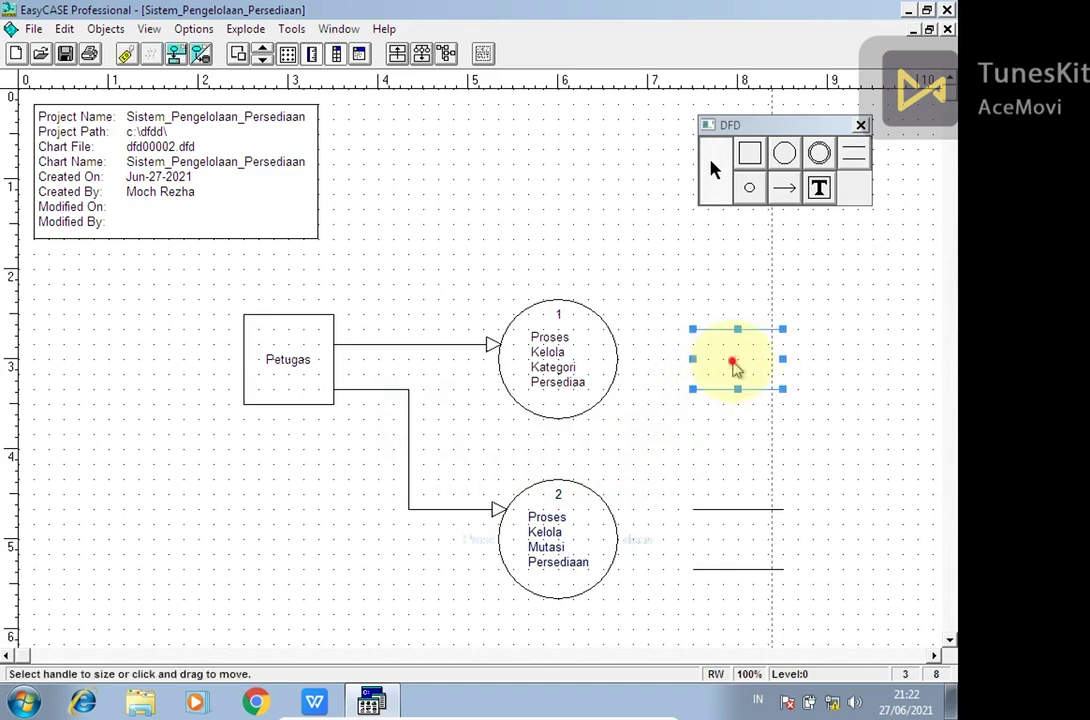
pyautogui.doubleClick(743, 328)
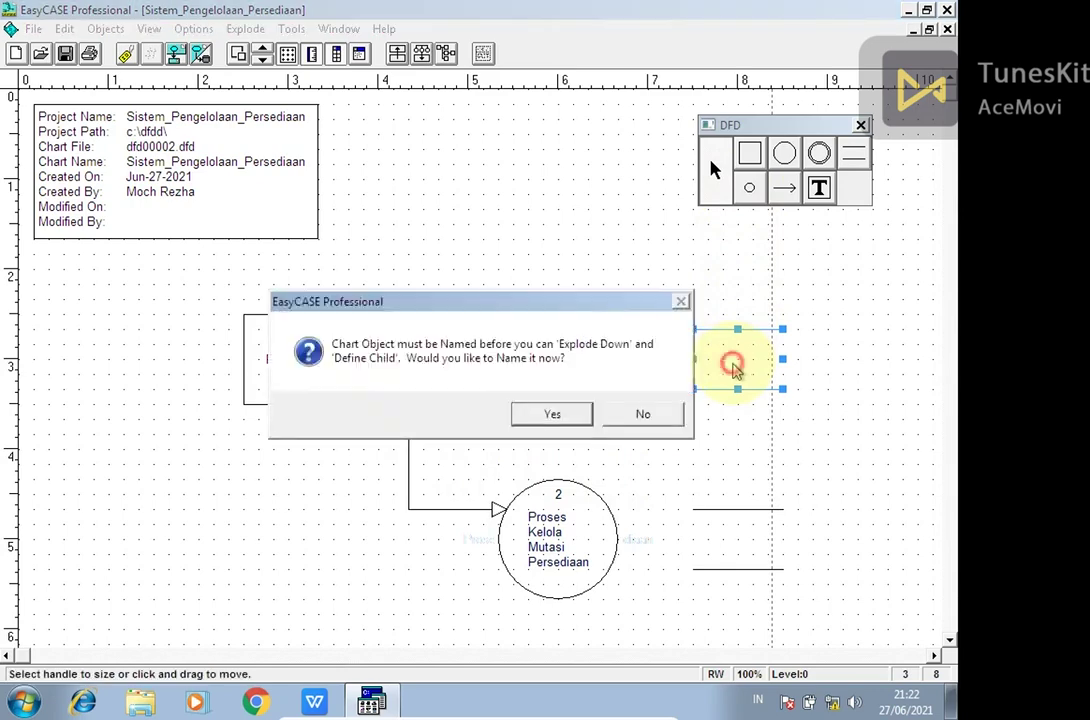
pyautogui.click(557, 413)
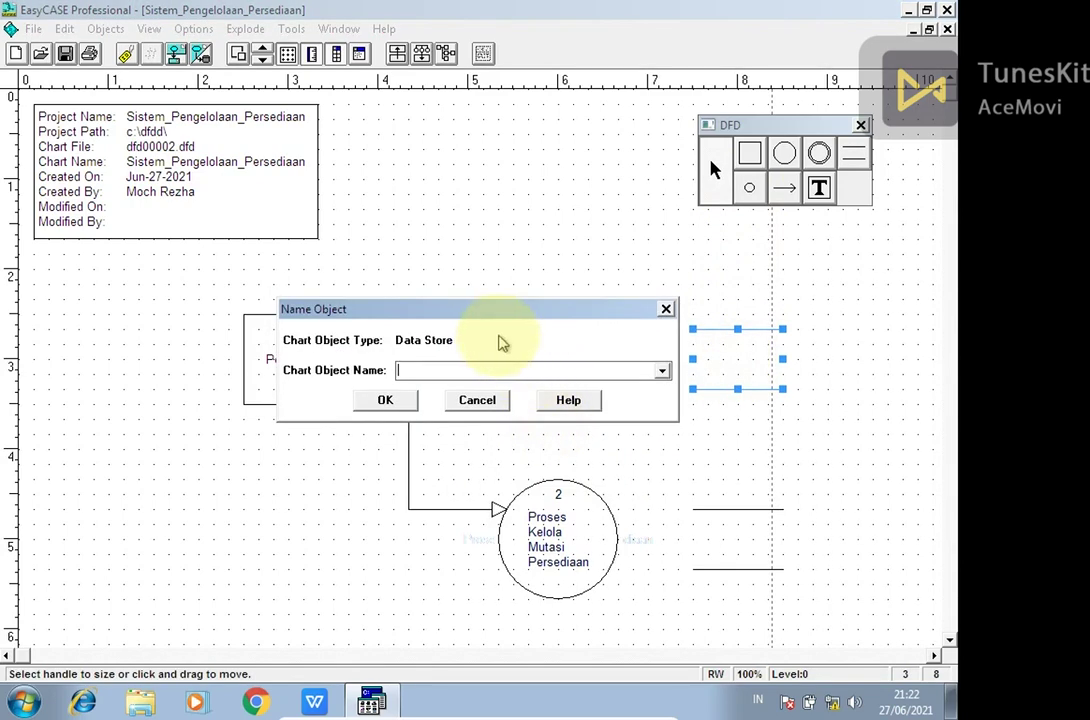
pyautogui.write('tb_kategori')
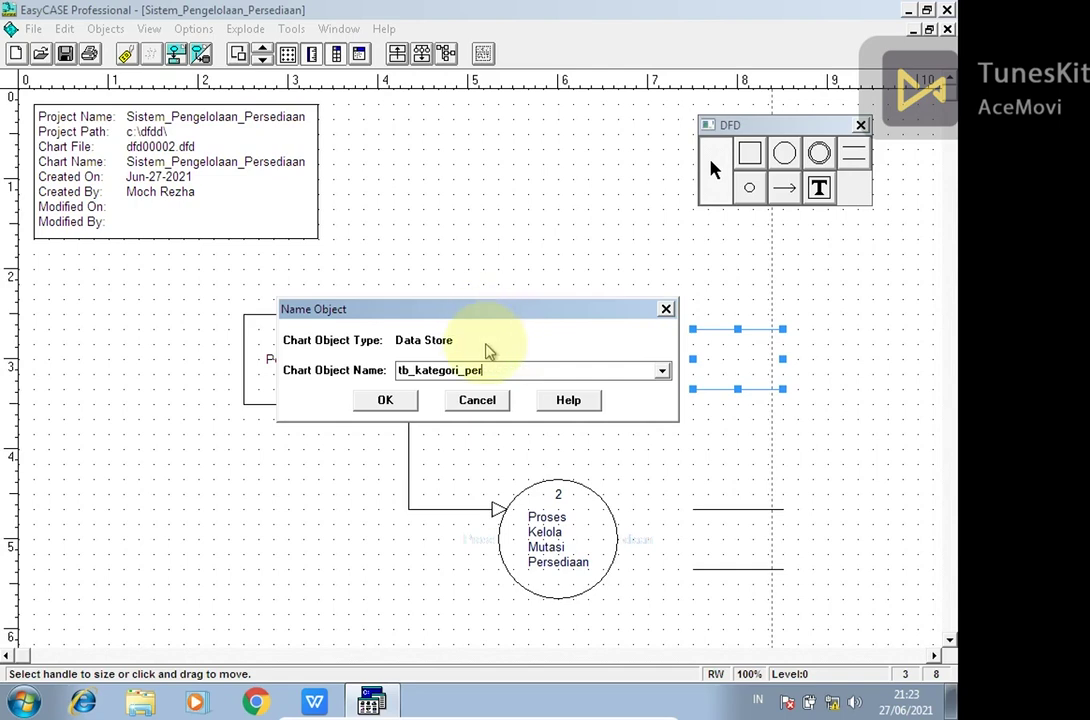
pyautogui.click(388, 400)
pyautogui.click(432, 445)
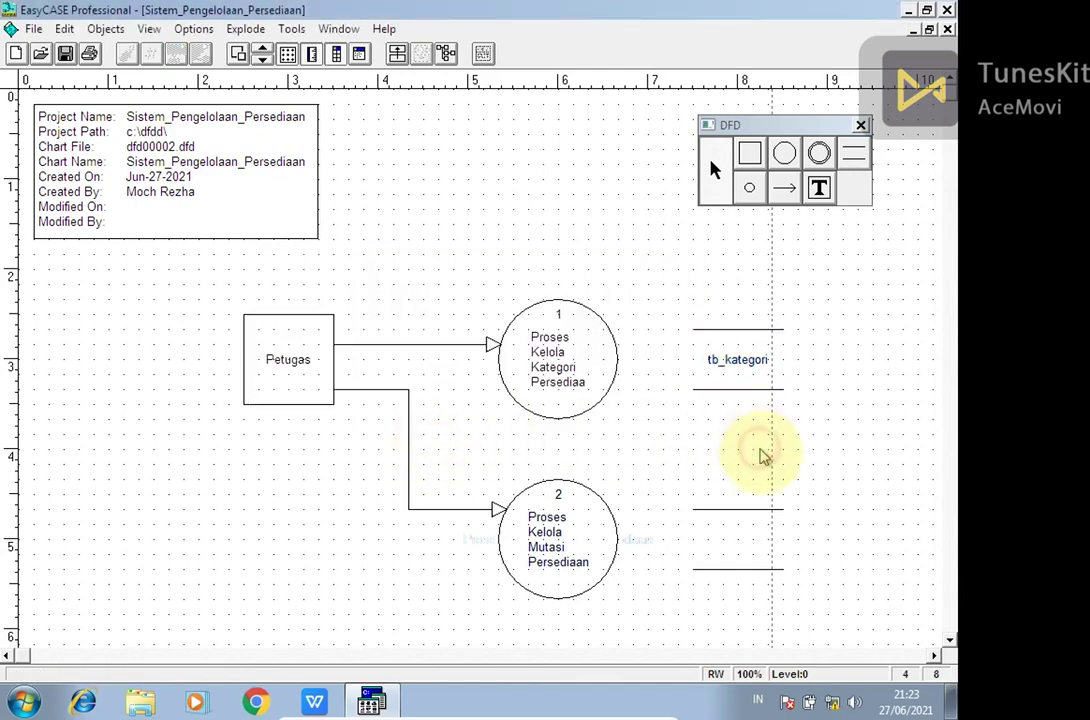
# - Name the data store beside process 2 tb_mutasi without defining a child object, and clear the selection
pyautogui.doubleClick(740, 540)
pyautogui.click(560, 416)
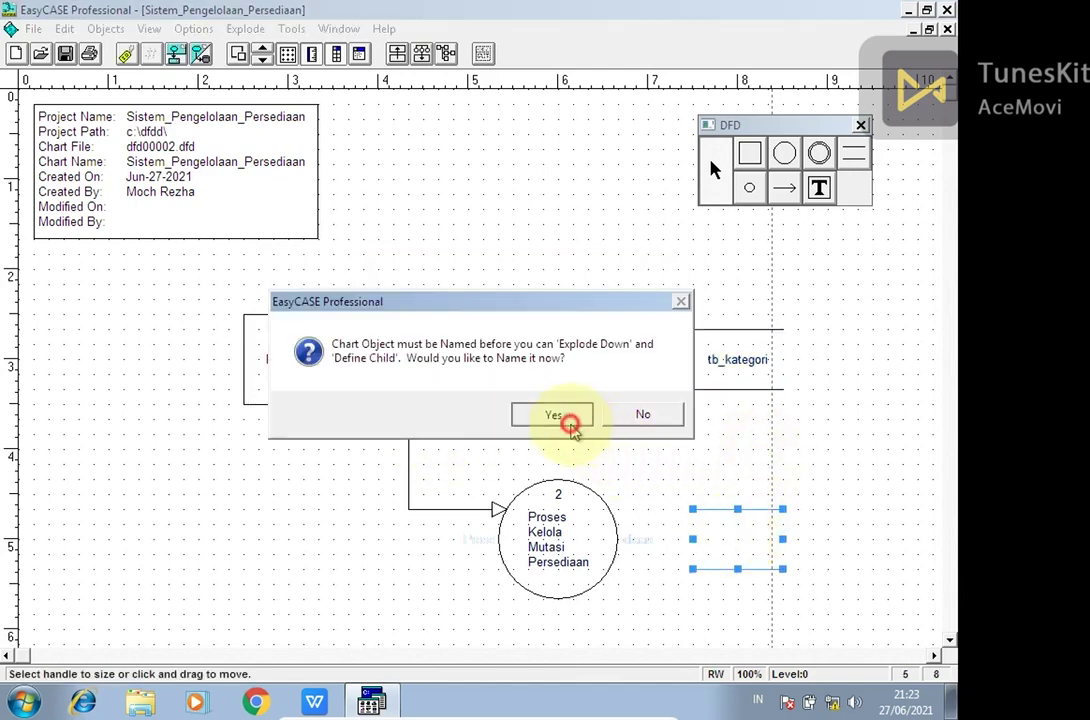
pyautogui.write('tb_mutasi')
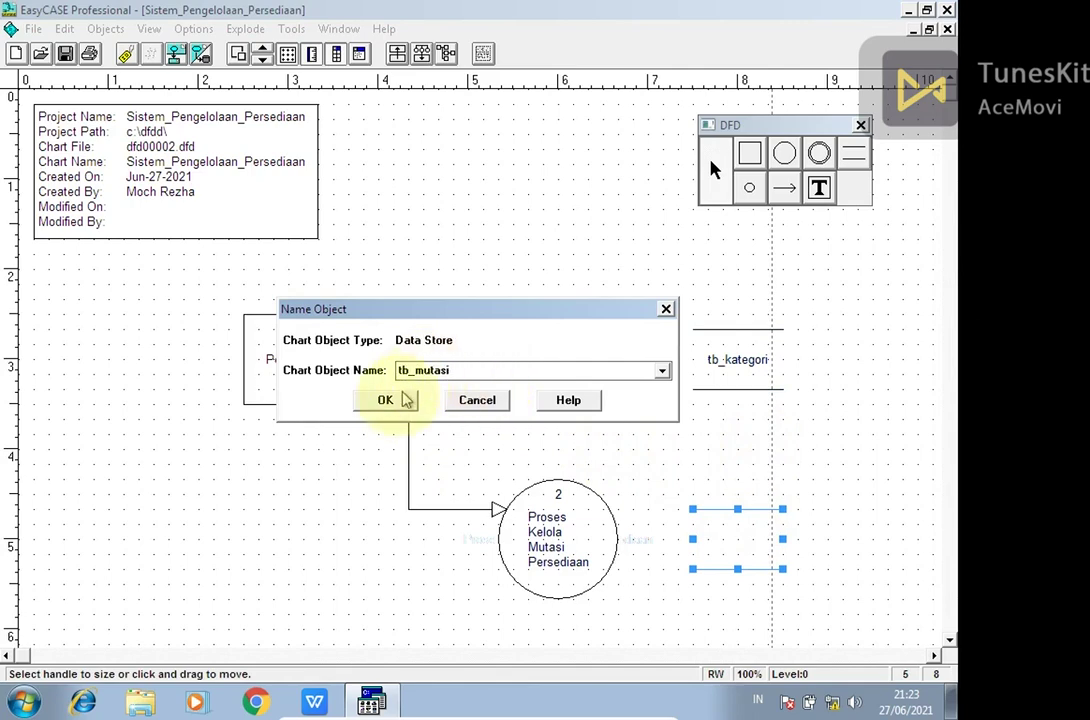
pyautogui.click(385, 400)
pyautogui.click(427, 443)
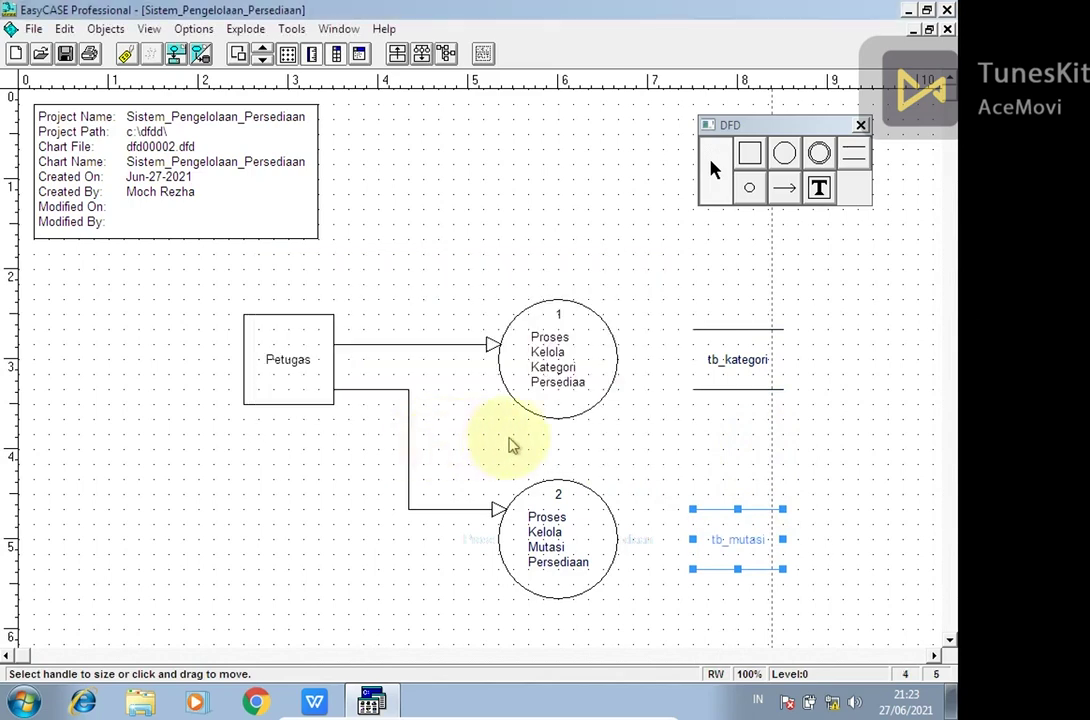
pyautogui.click(518, 444)
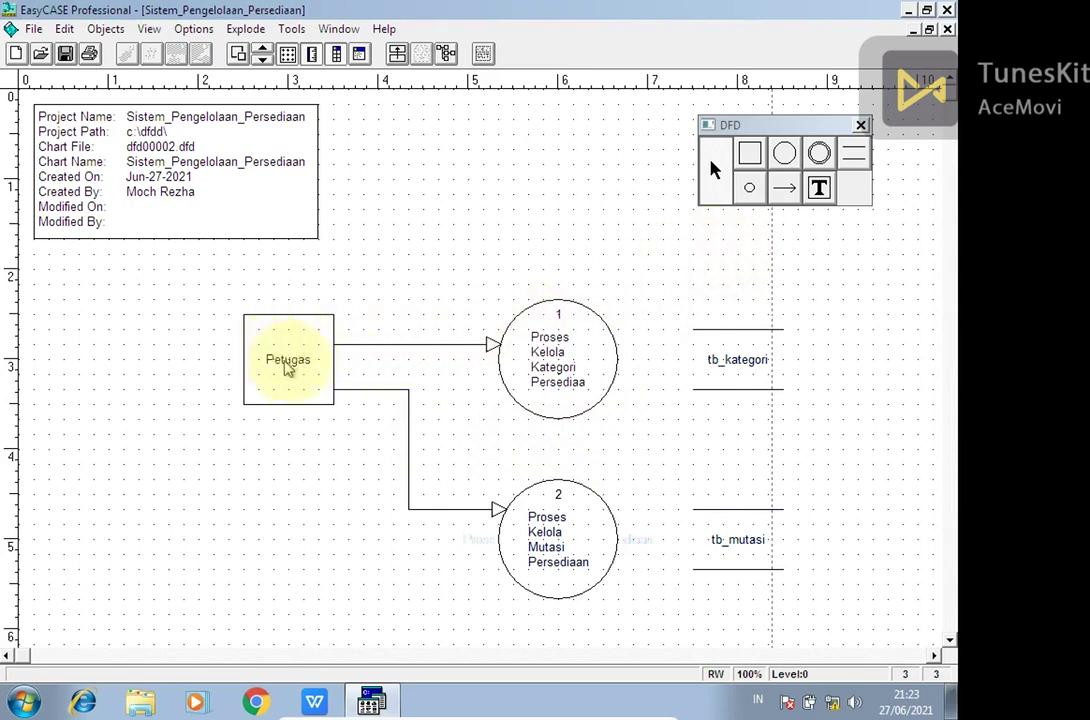
pyautogui.doubleClick(414, 345)
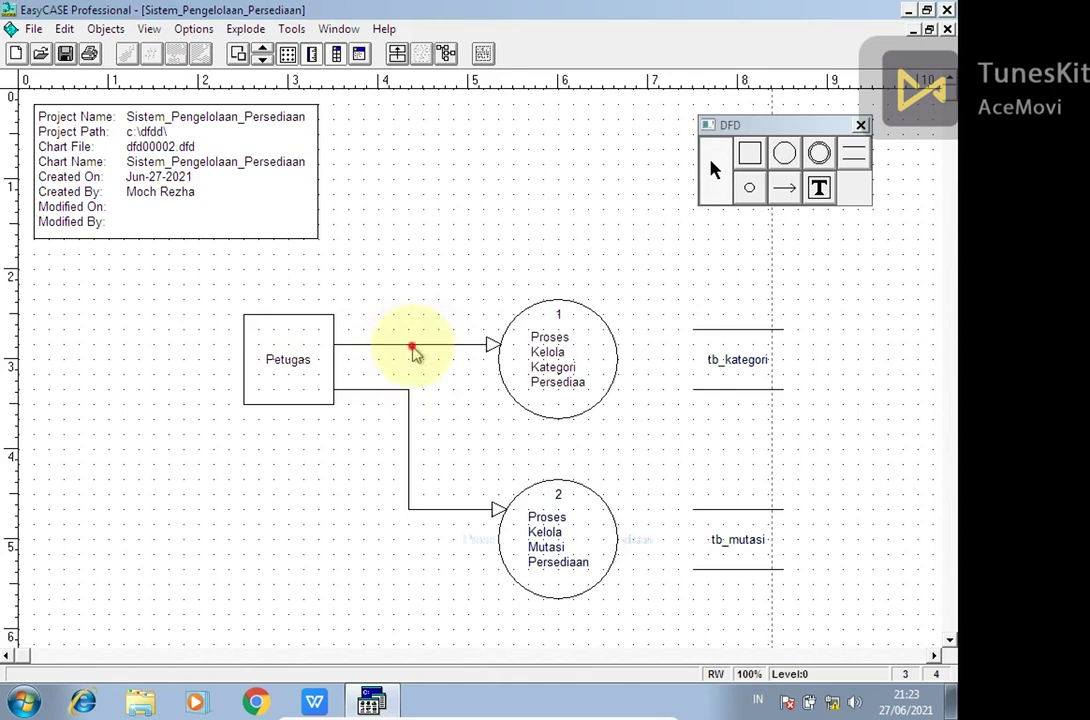
pyautogui.click(541, 414)
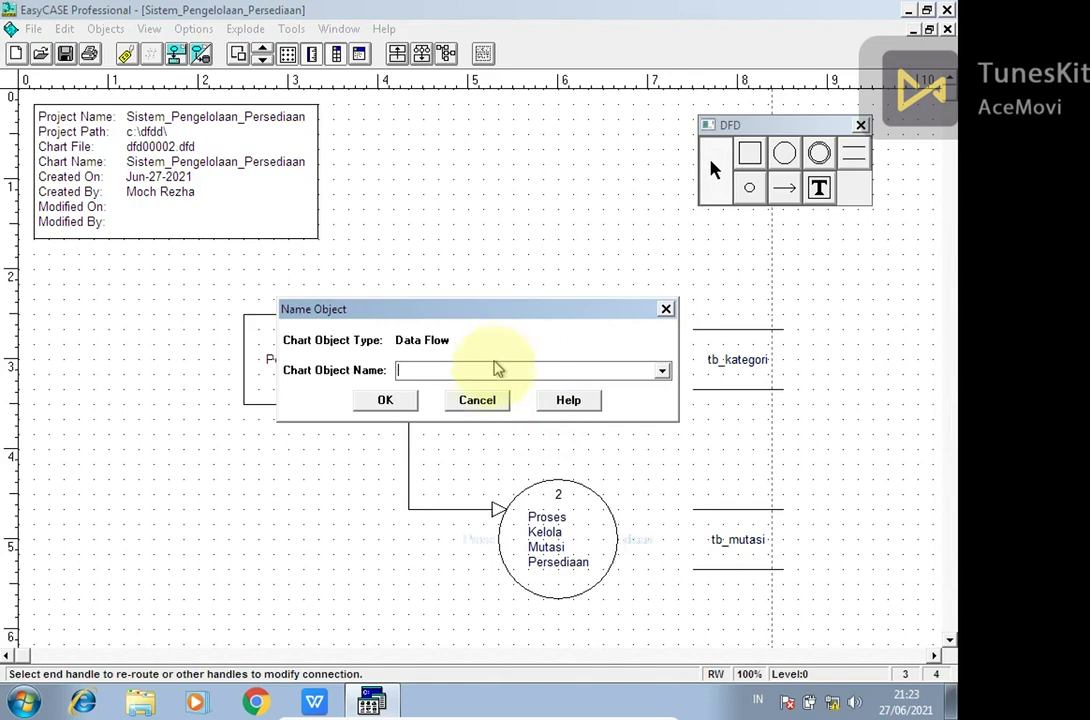
pyautogui.click(477, 400)
# - Check the data flow names in the DFD_Sistem_Pengelolaan_Persedia chart and return to the Sistem_Pengelolaan_Persediaan chart
pyautogui.click(338, 29)
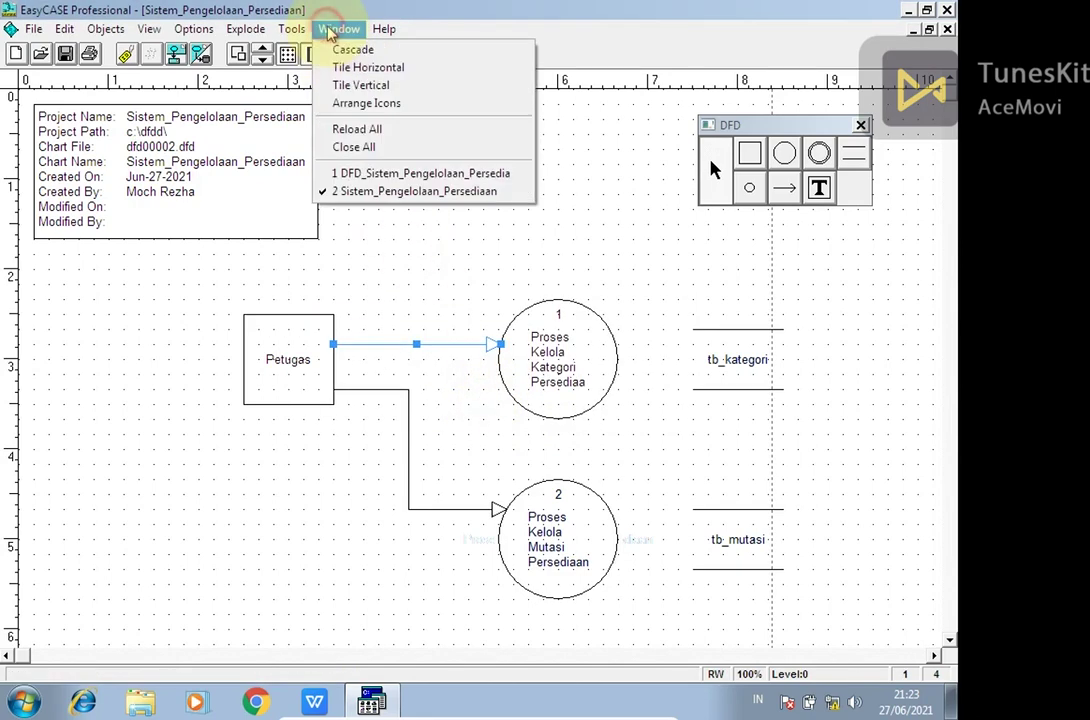
pyautogui.click(375, 173)
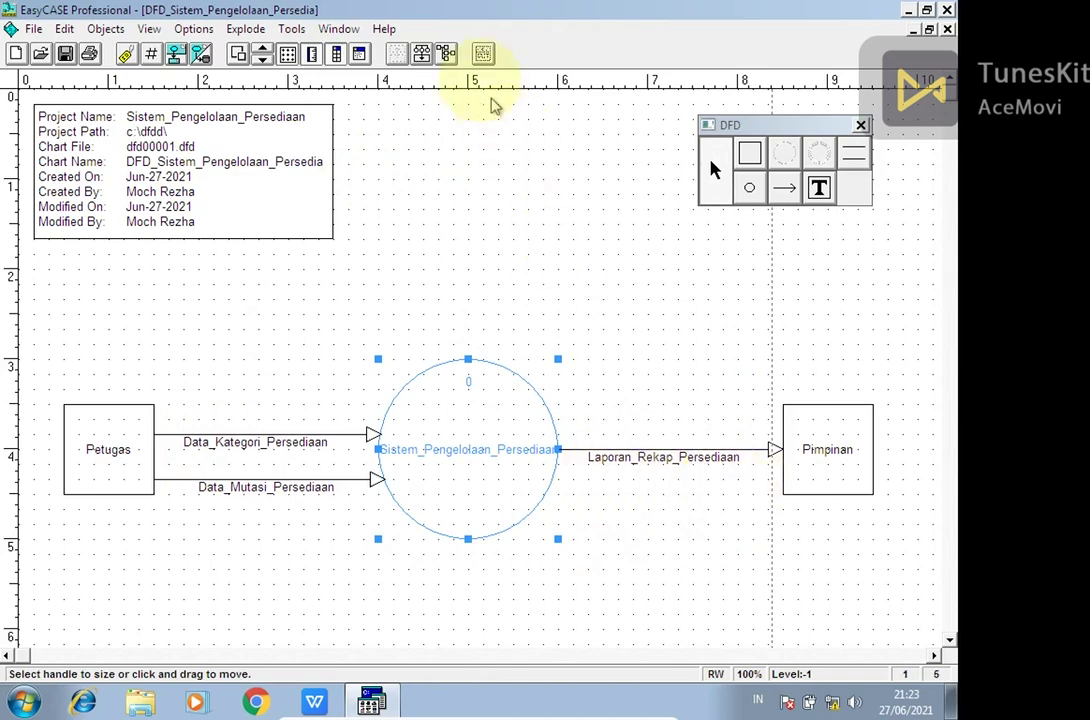
pyautogui.click(338, 28)
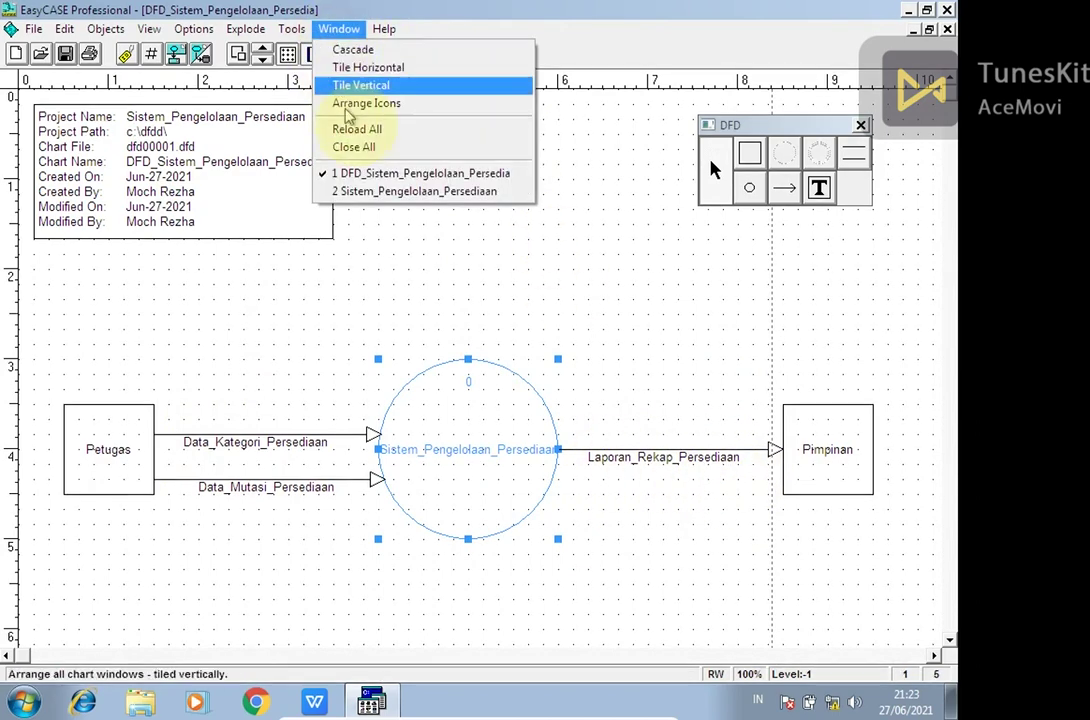
pyautogui.click(383, 199)
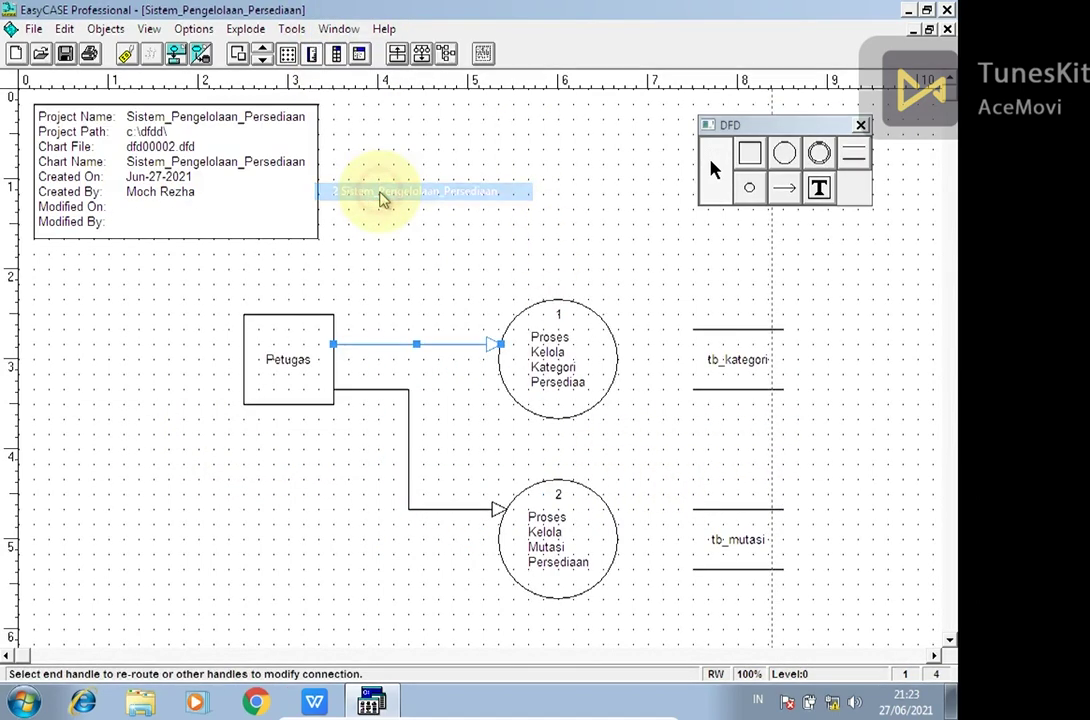
pyautogui.click(430, 329)
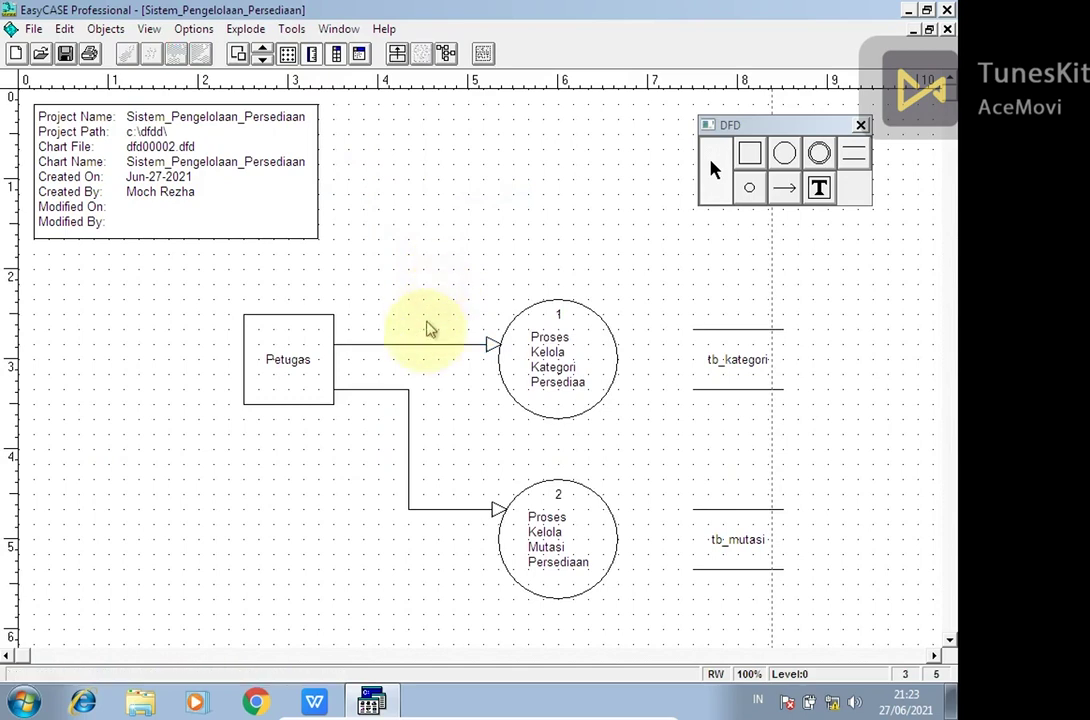
# - Name the flow from Petugas to process 1 Data_Kategori_Persediaan without a child object, and move its label beneath the line, clear of the process text
pyautogui.doubleClick(410, 350)
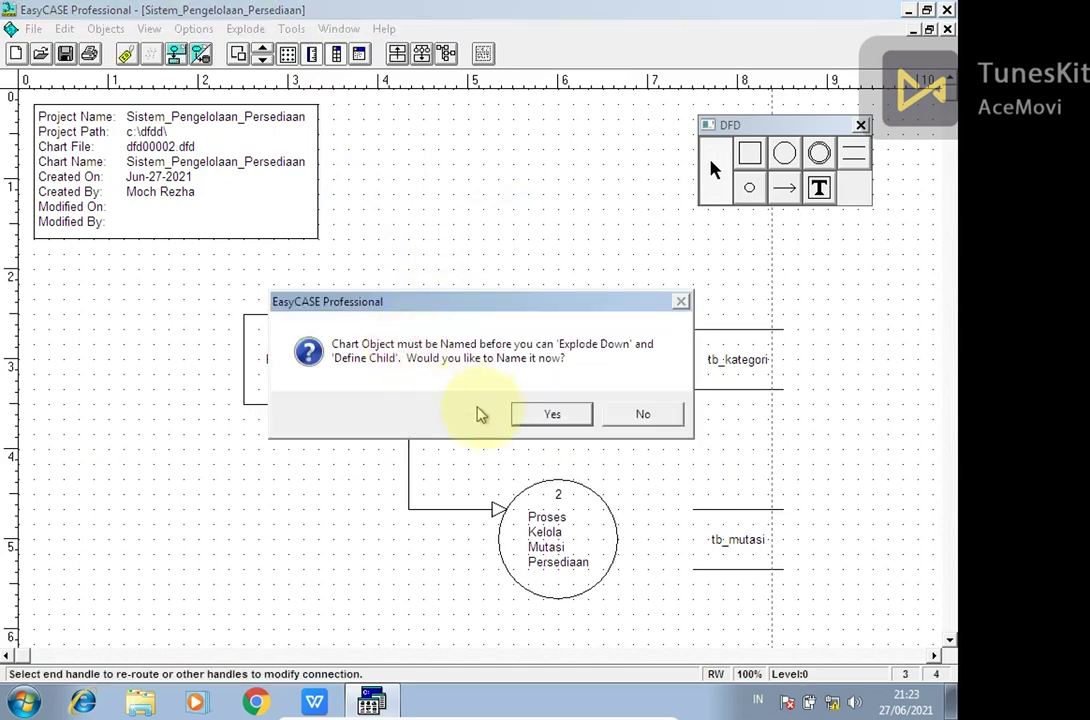
pyautogui.click(548, 418)
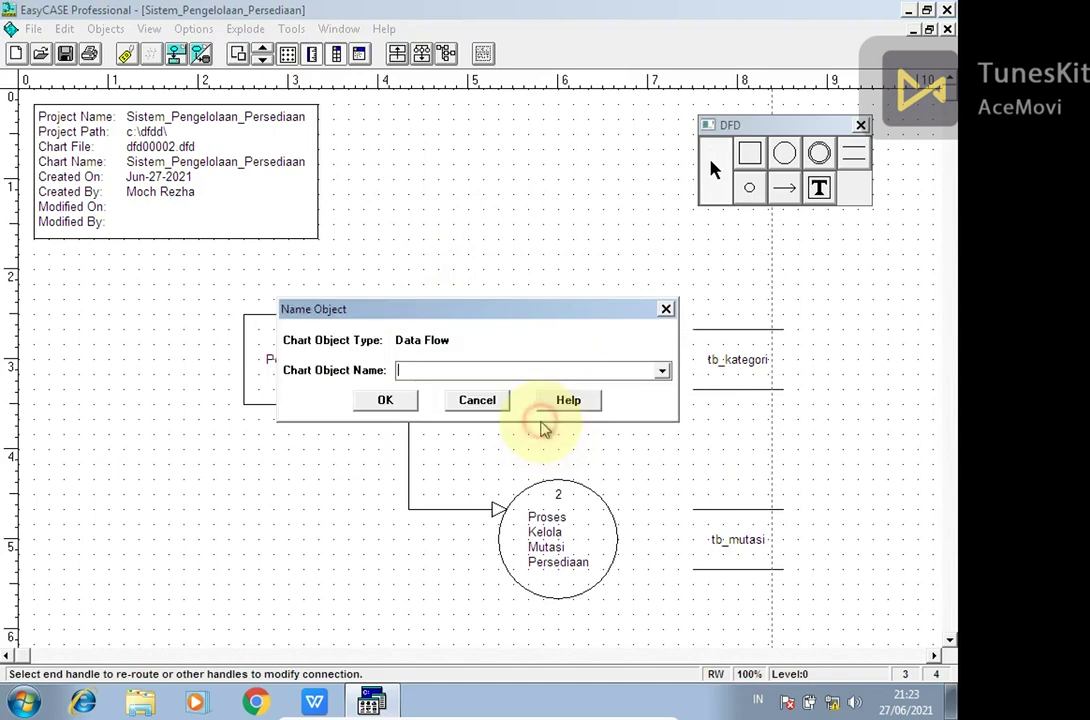
pyautogui.click(662, 371)
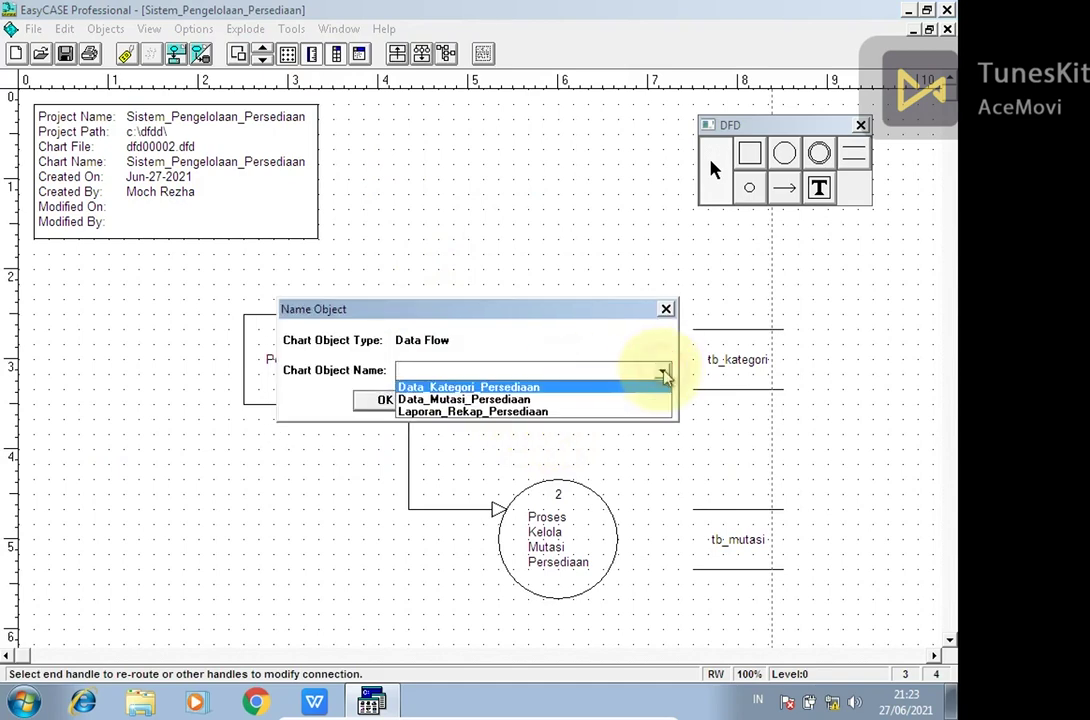
pyautogui.click(496, 390)
pyautogui.click(400, 402)
pyautogui.click(412, 447)
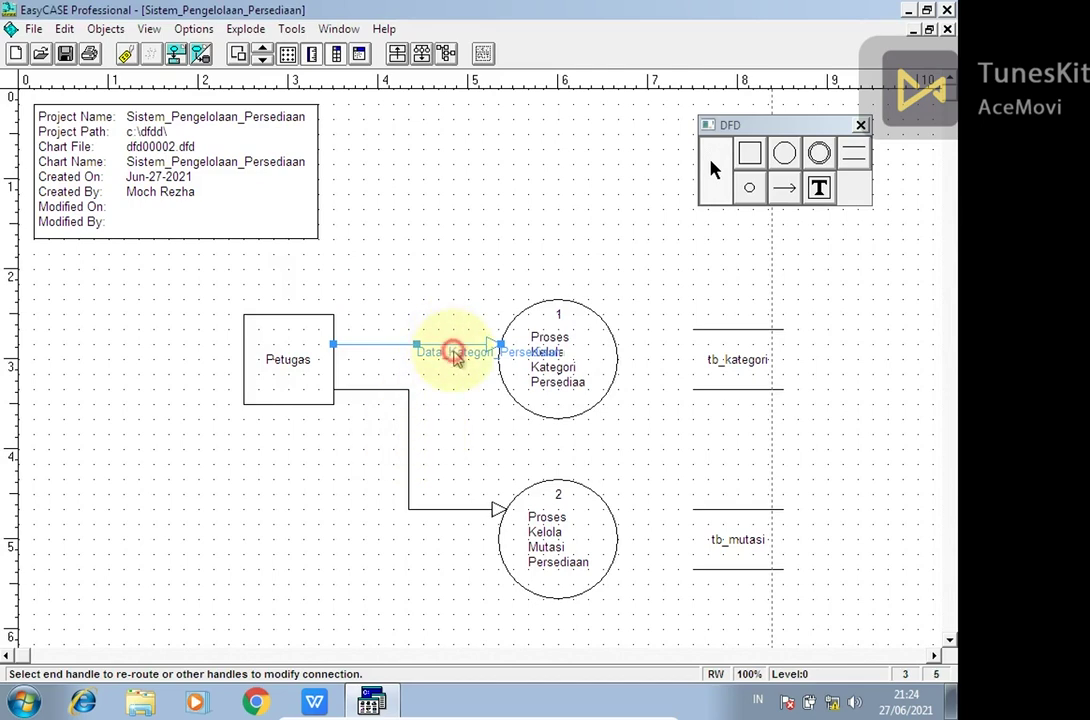
pyautogui.click(459, 356)
pyautogui.moveTo(461, 360); pyautogui.dragTo(389, 354)
# - Shift both bends of the flow from Petugas to process 2 so its vertical segment lies at about 5 on the horizontal ruler
pyautogui.click(408, 405)
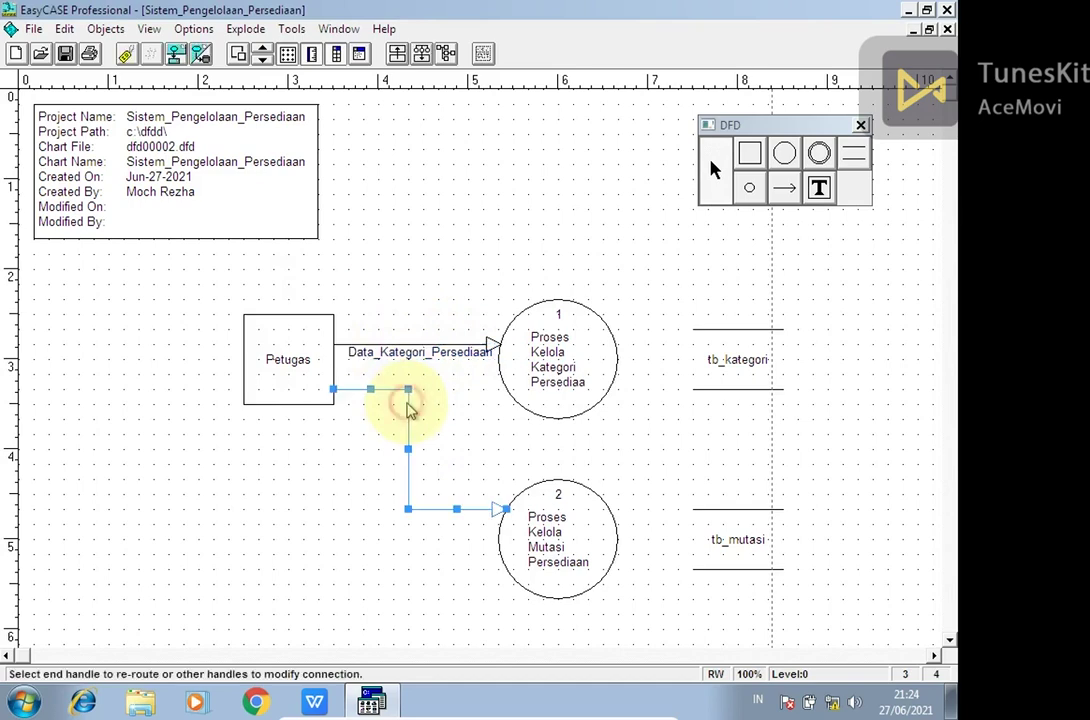
pyautogui.moveTo(409, 396); pyautogui.dragTo(468, 389)
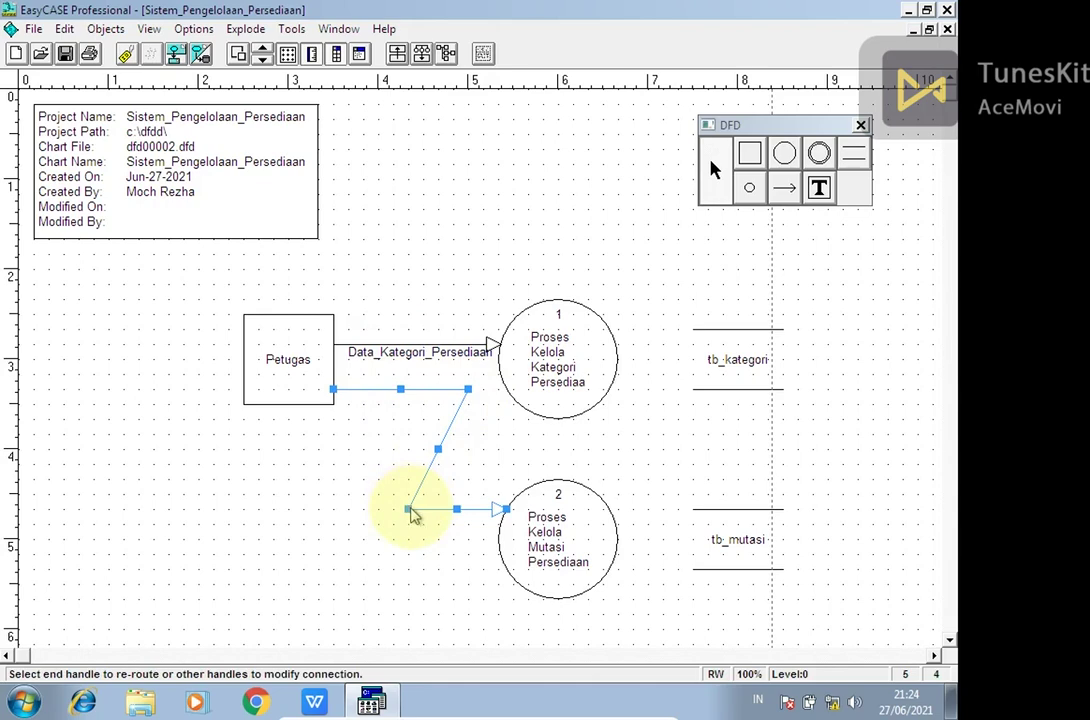
pyautogui.moveTo(413, 514); pyautogui.dragTo(468, 510)
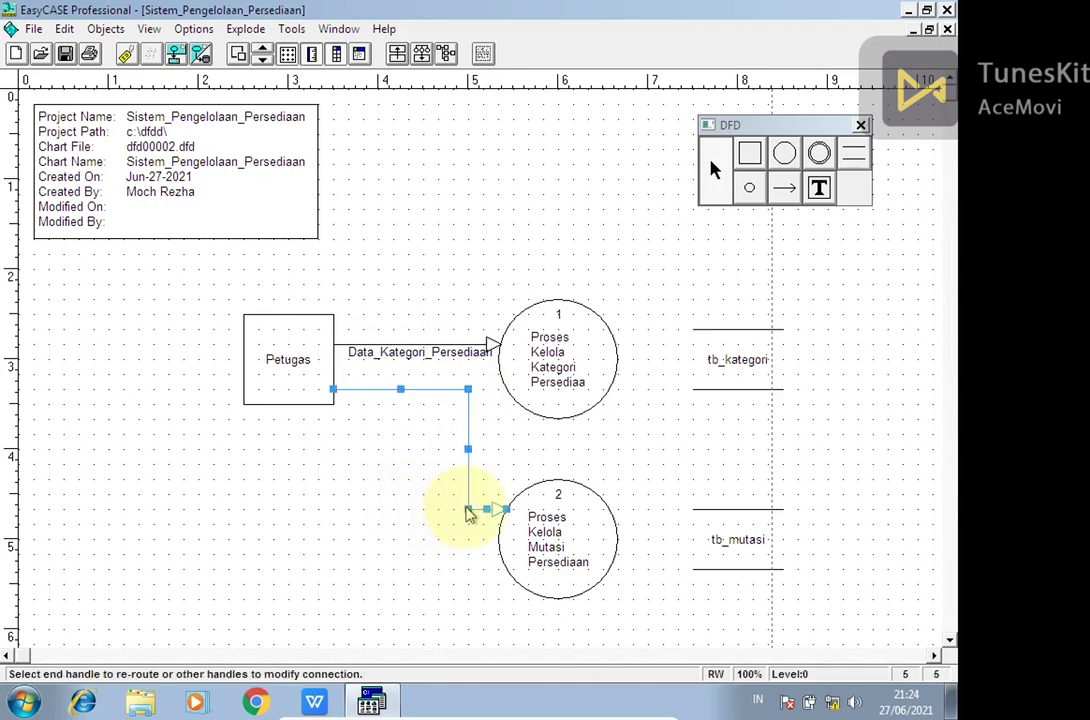
# - Name the flow from Petugas to process 2 Data_Mutasi_Persediaan without a child object, and move its label below the flow's horizontal segment
pyautogui.doubleClick(372, 393)
pyautogui.click(520, 414)
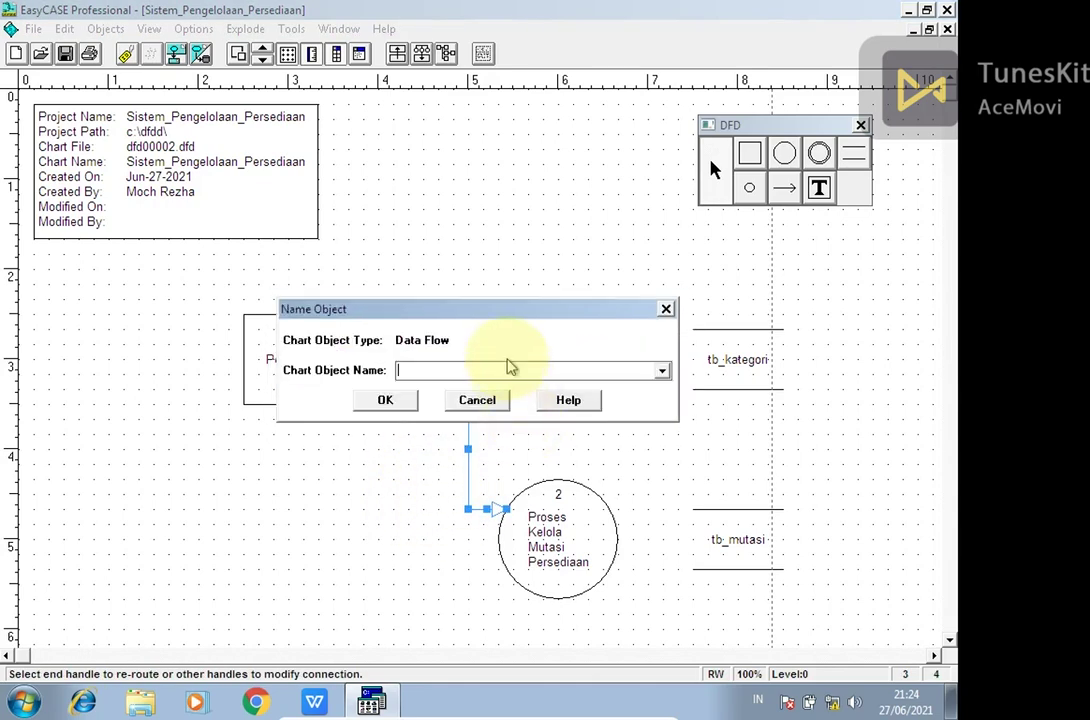
pyautogui.click(662, 373)
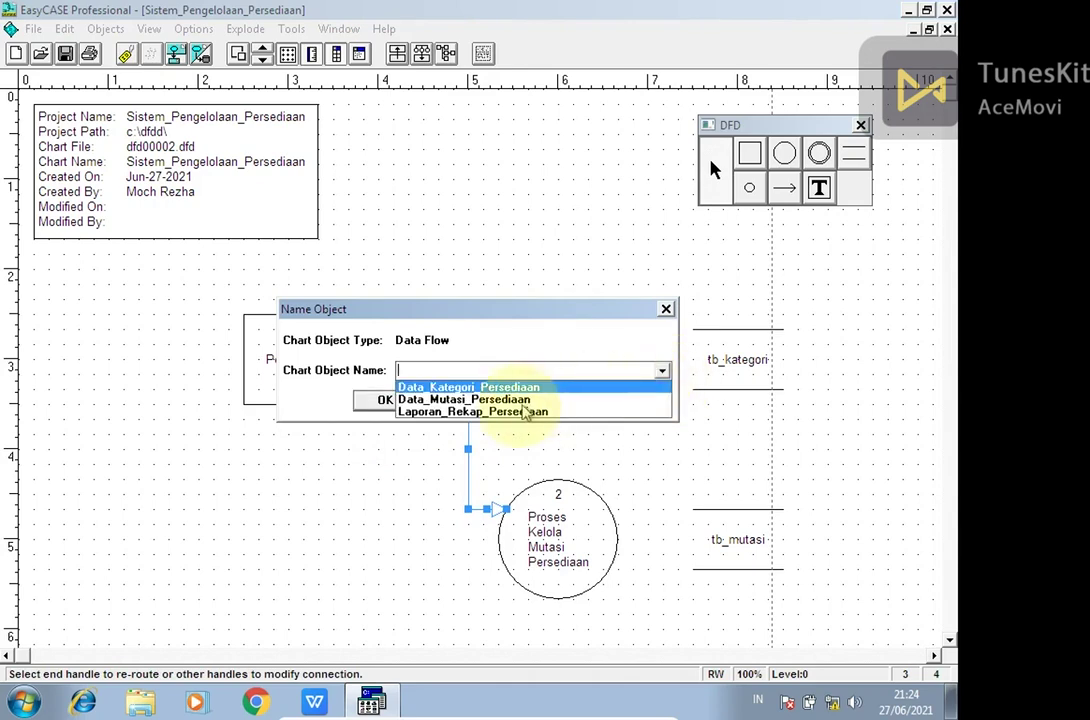
pyautogui.click(507, 400)
pyautogui.click(401, 403)
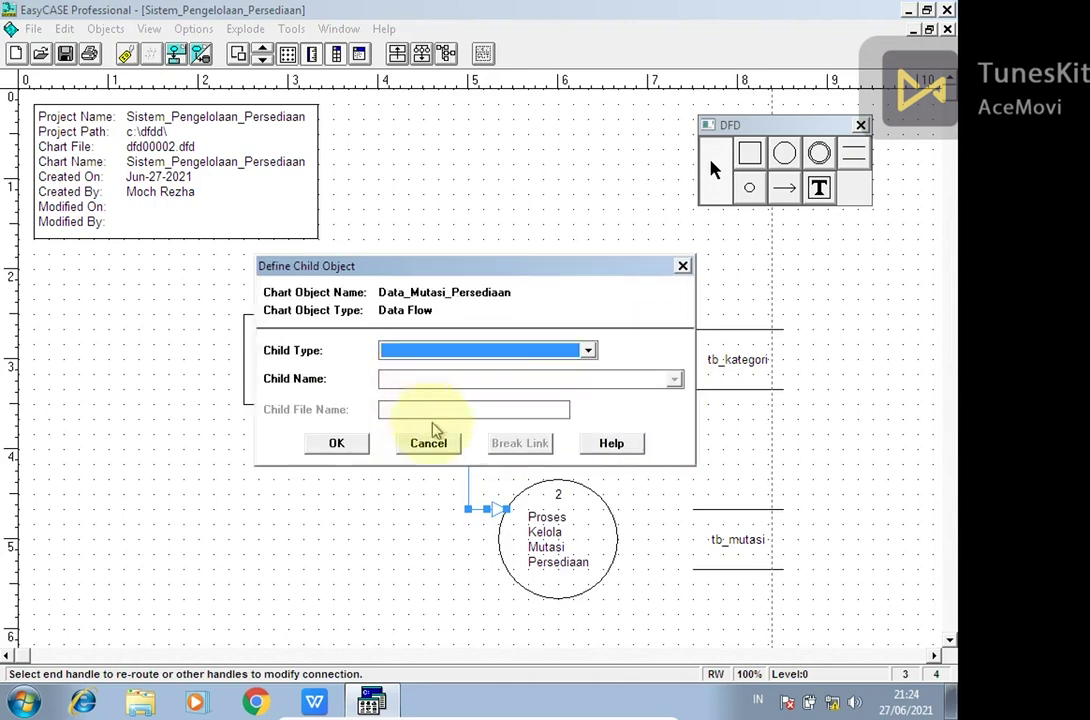
pyautogui.click(430, 447)
pyautogui.moveTo(456, 406); pyautogui.dragTo(386, 441)
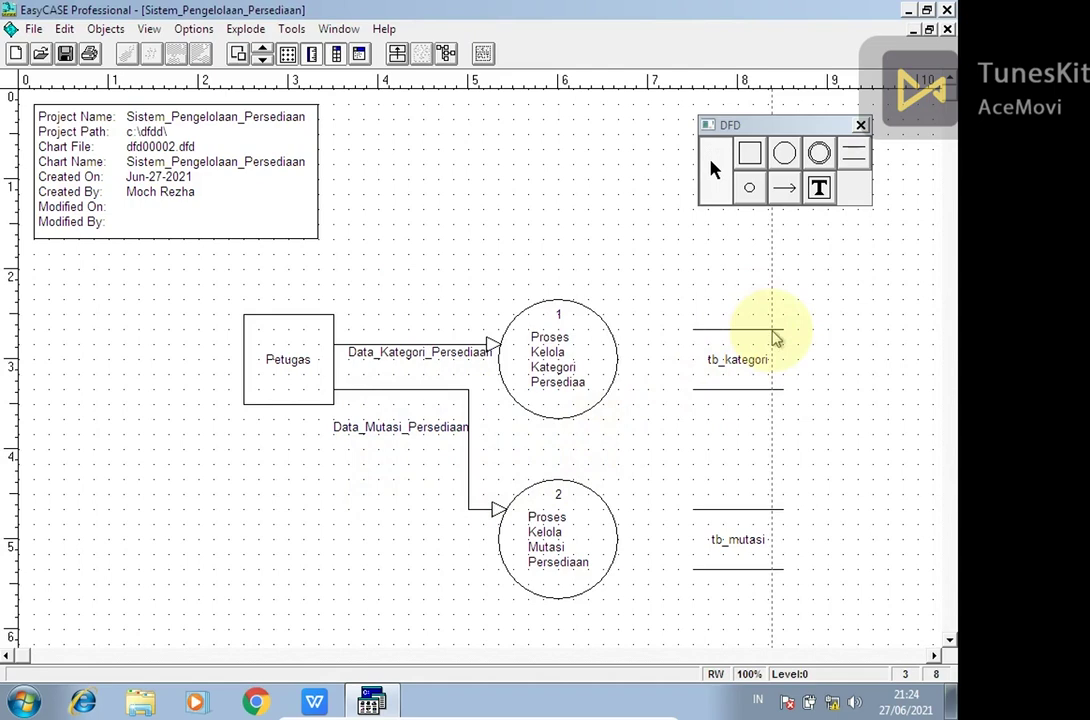
# - Draw a straight data flow from the right side of process 1 to the left side of the tb_kategori data store
pyautogui.click(784, 188)
pyautogui.click(581, 348)
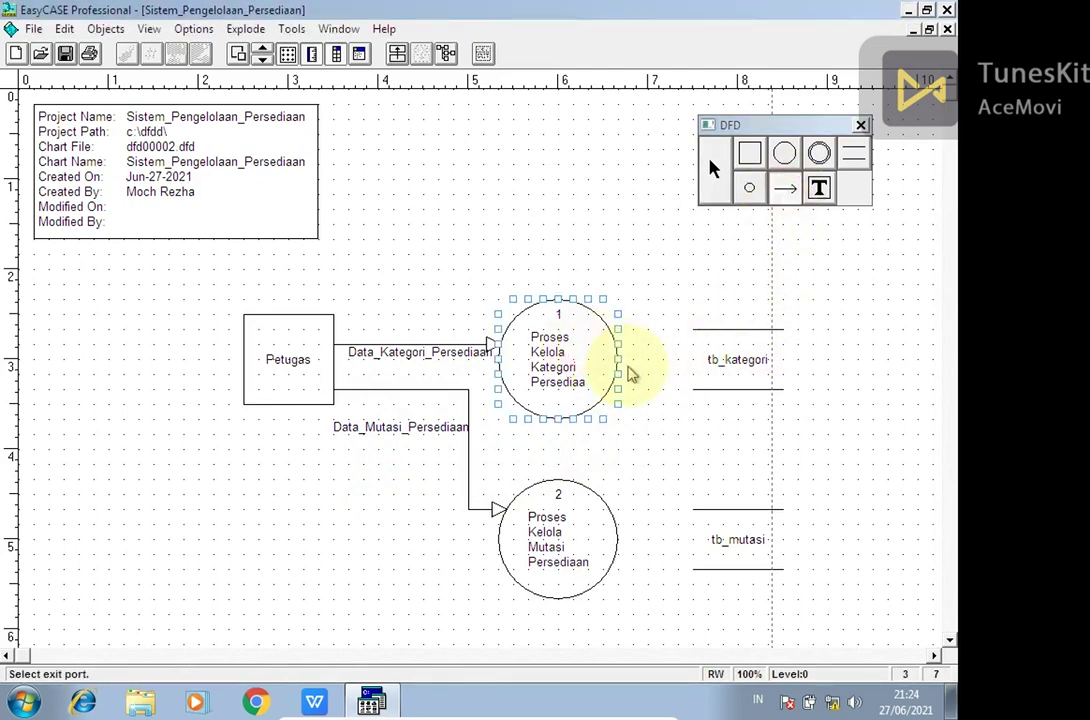
pyautogui.click(620, 365)
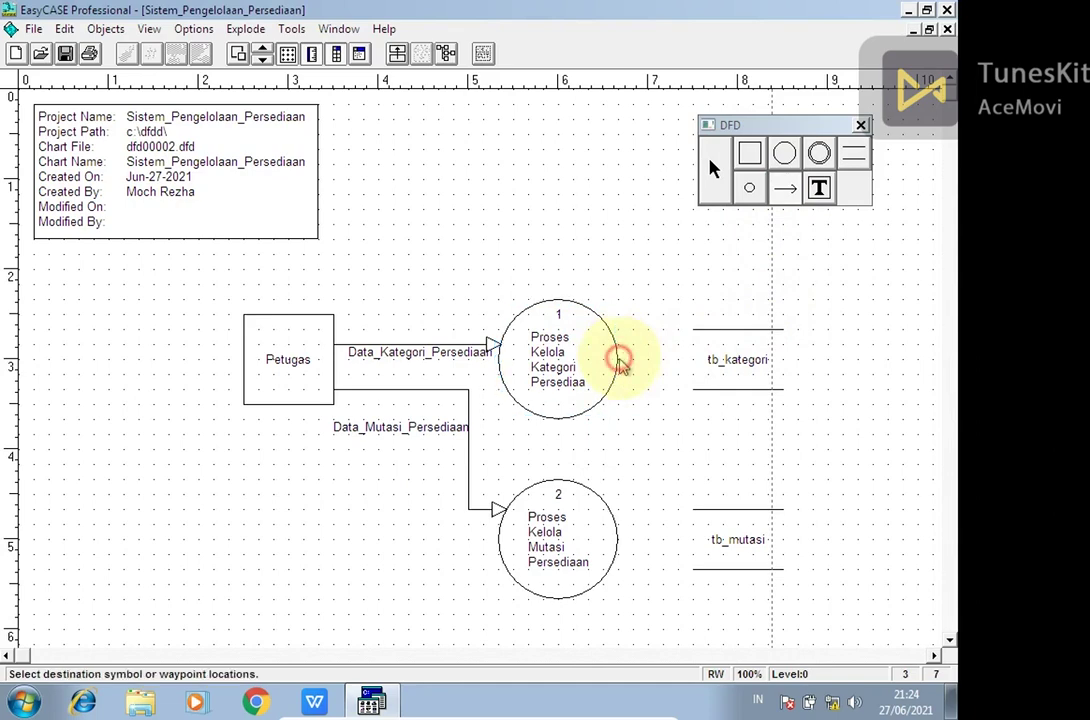
pyautogui.click(724, 366)
pyautogui.click(690, 360)
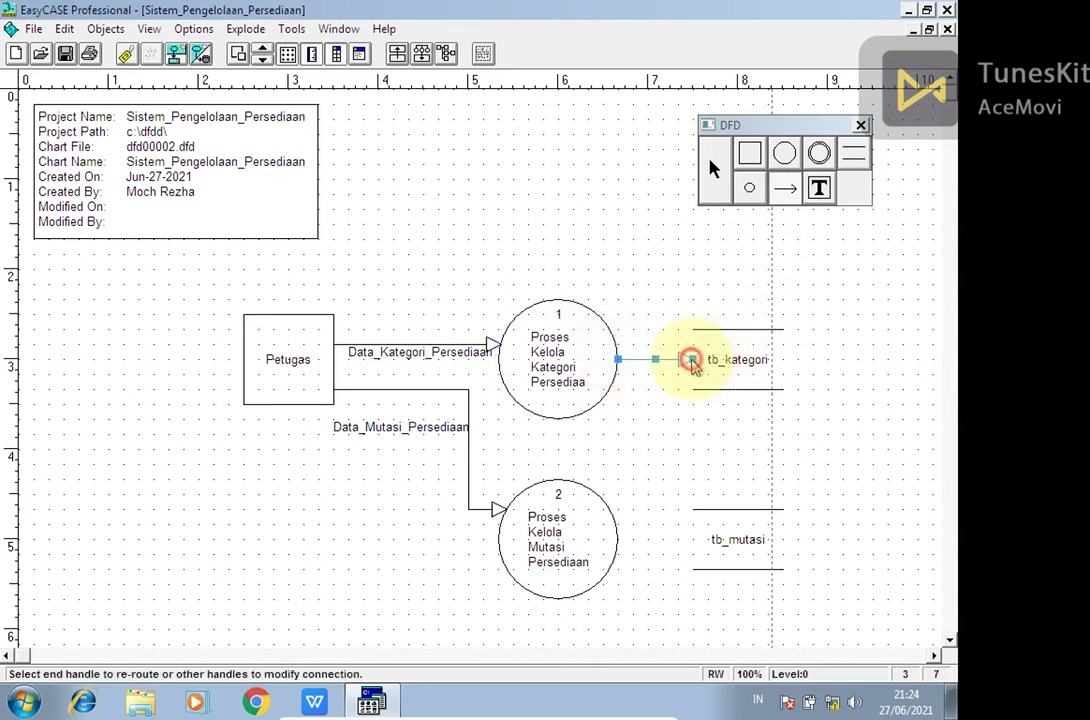
pyautogui.click(934, 656)
pyautogui.click(937, 655)
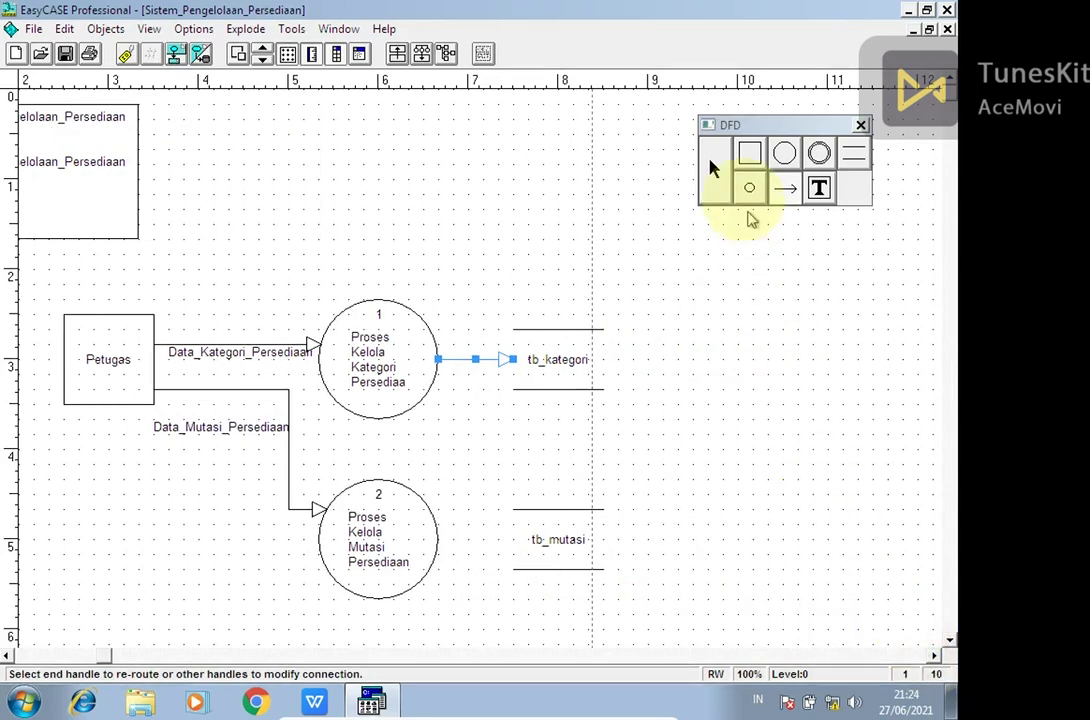
pyautogui.click(716, 165)
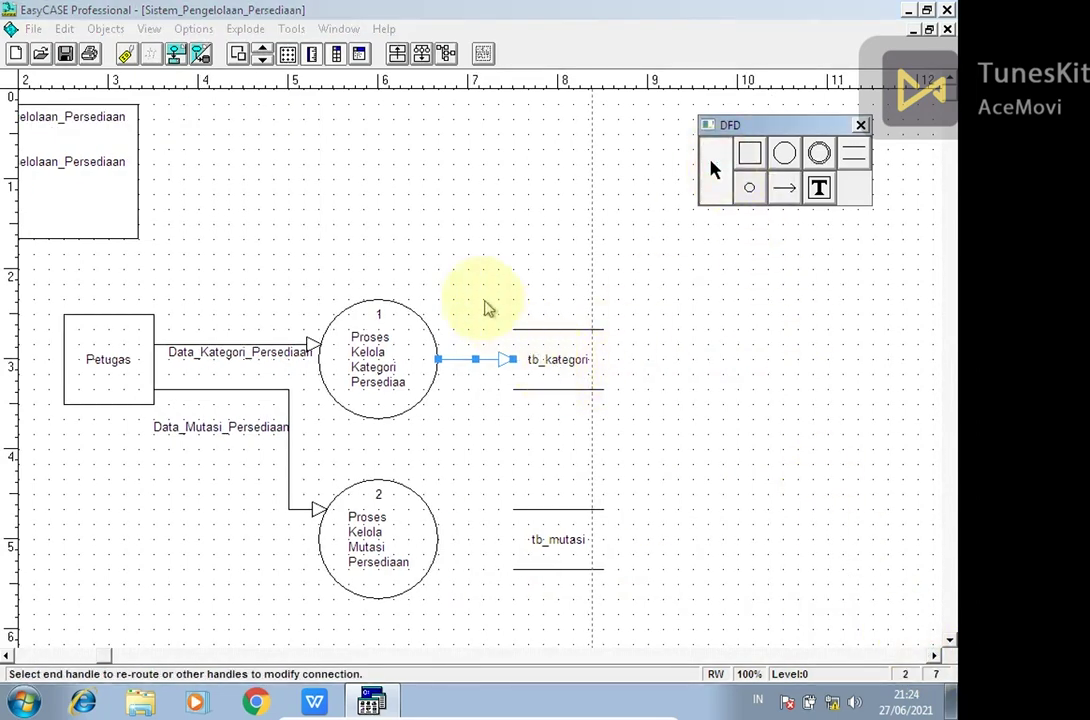
pyautogui.click(498, 332)
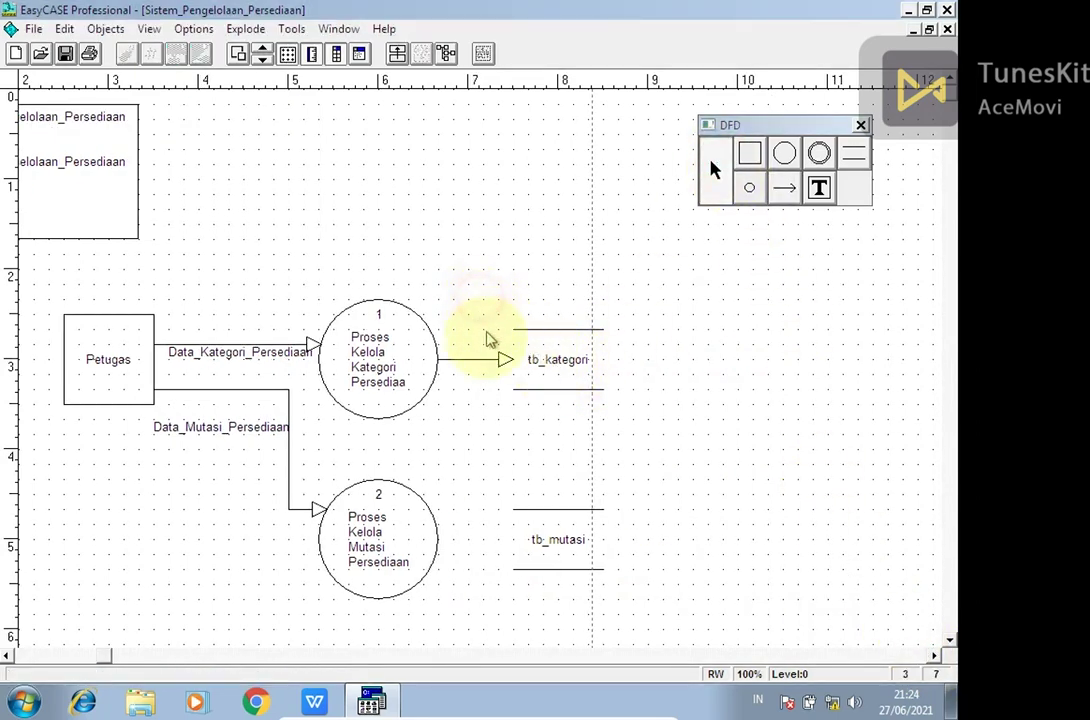
pyautogui.click(557, 362)
pyautogui.click(521, 296)
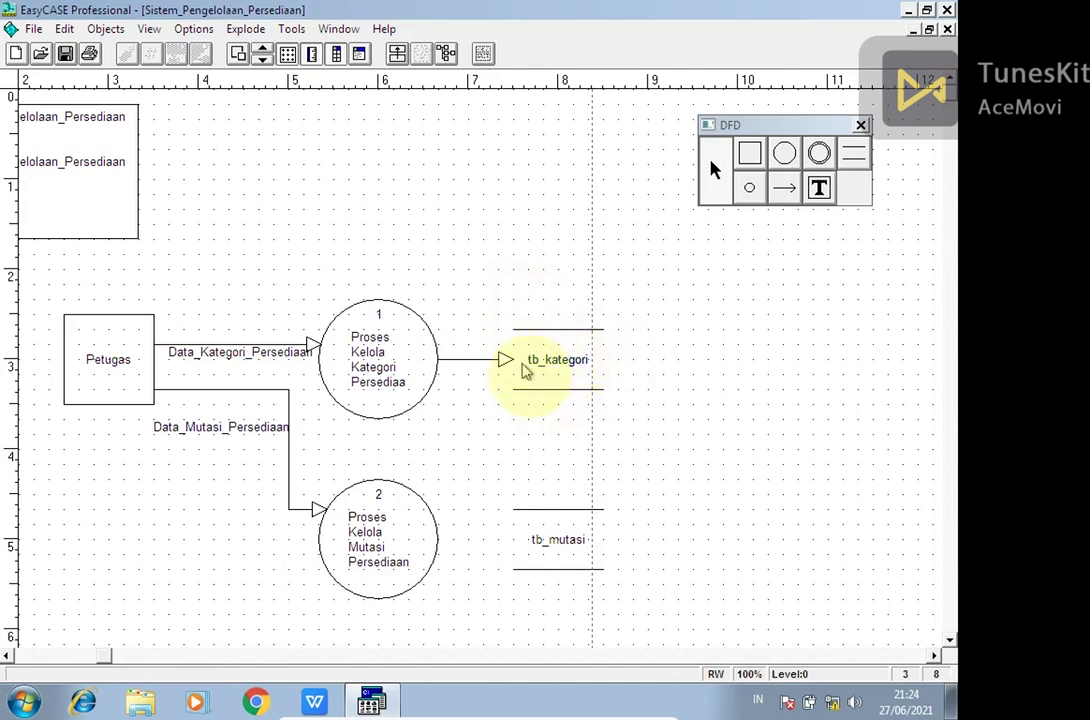
pyautogui.click(585, 368)
pyautogui.click(479, 358)
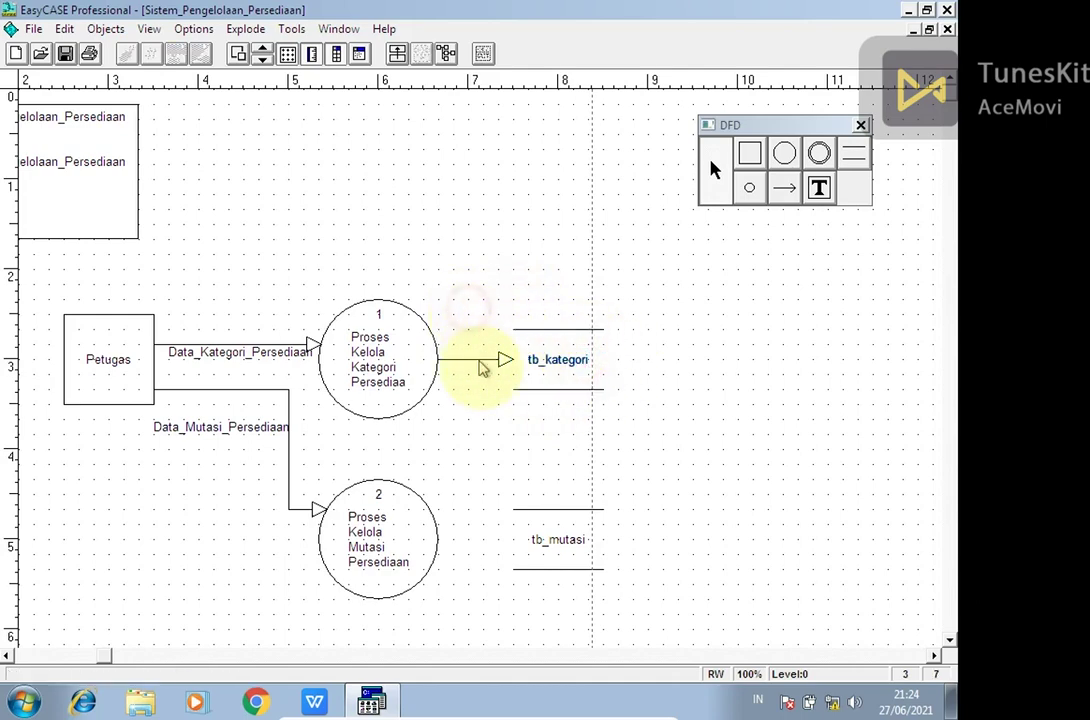
pyautogui.click(462, 362)
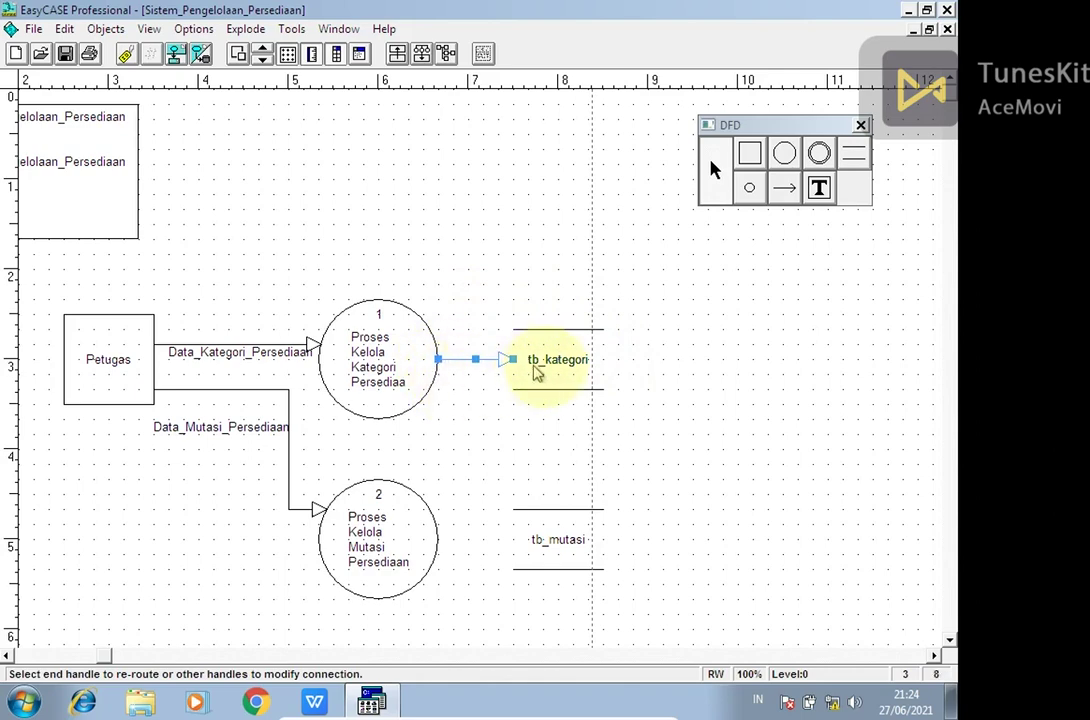
pyautogui.click(577, 370)
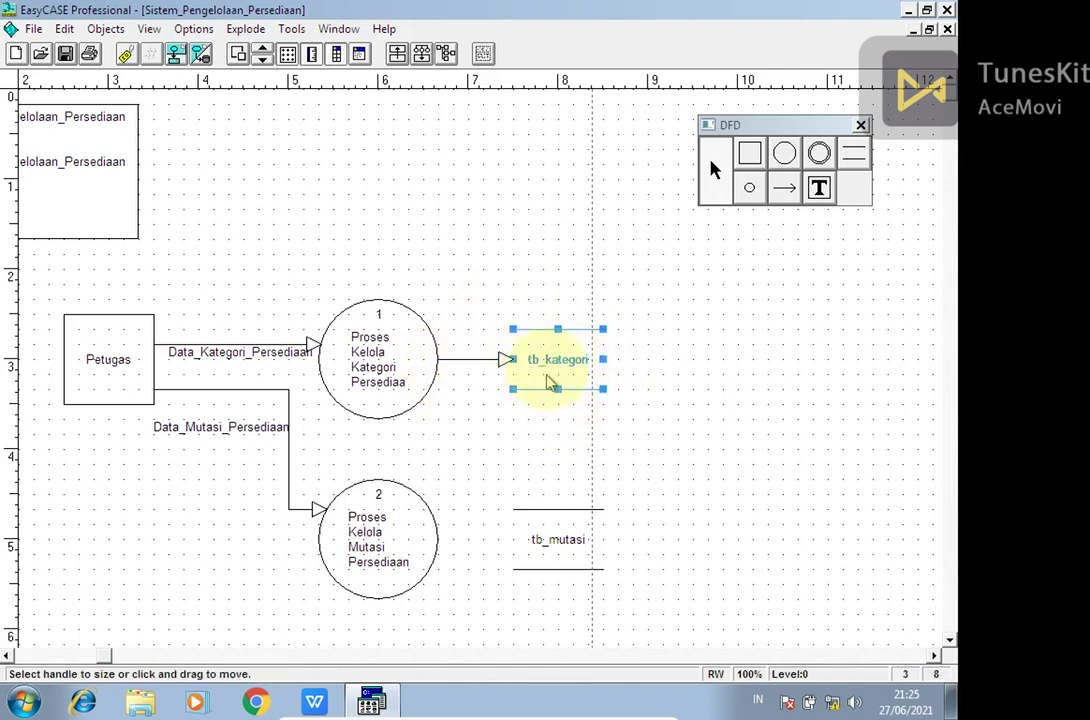
pyautogui.click(530, 294)
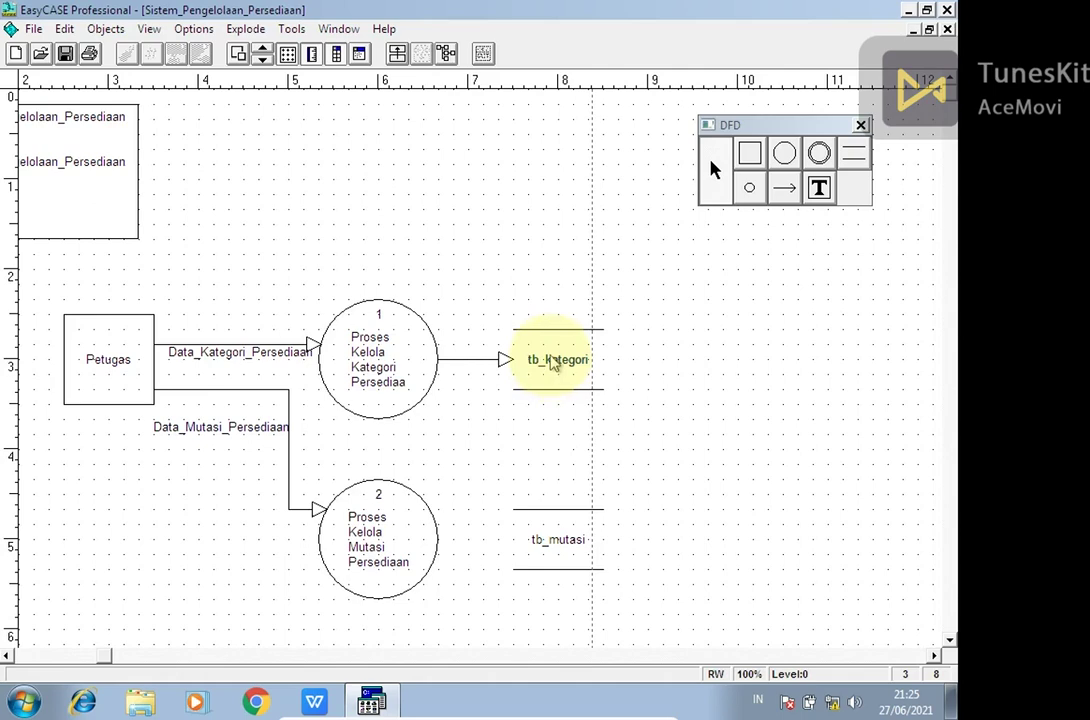
pyautogui.click(556, 369)
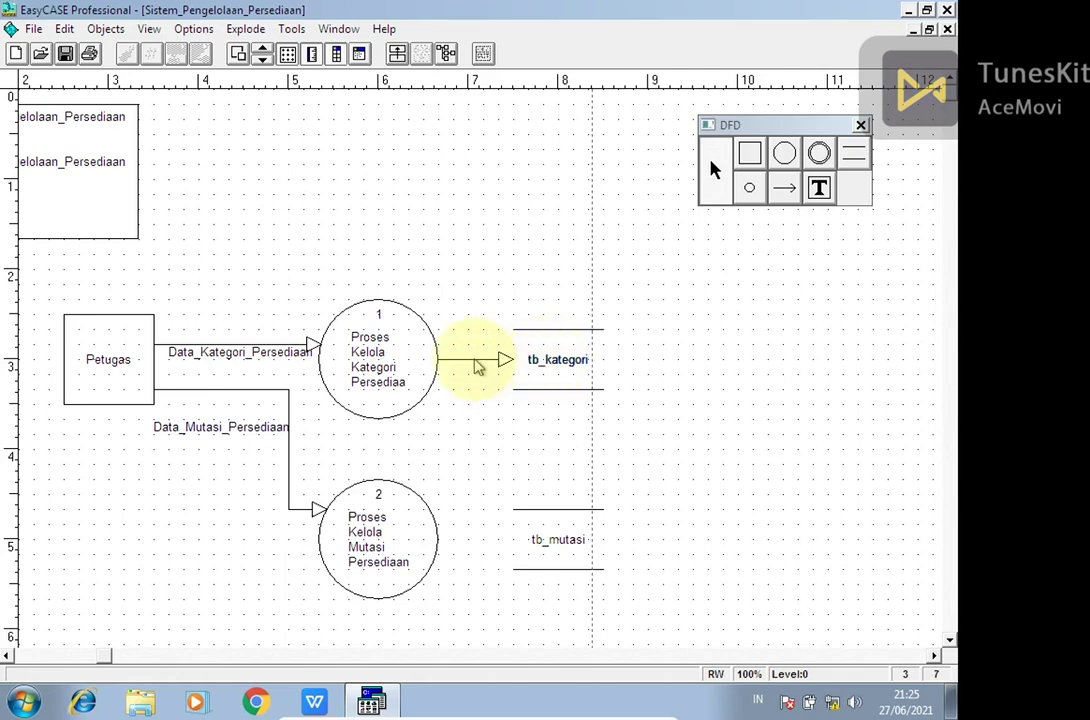
pyautogui.click(477, 361)
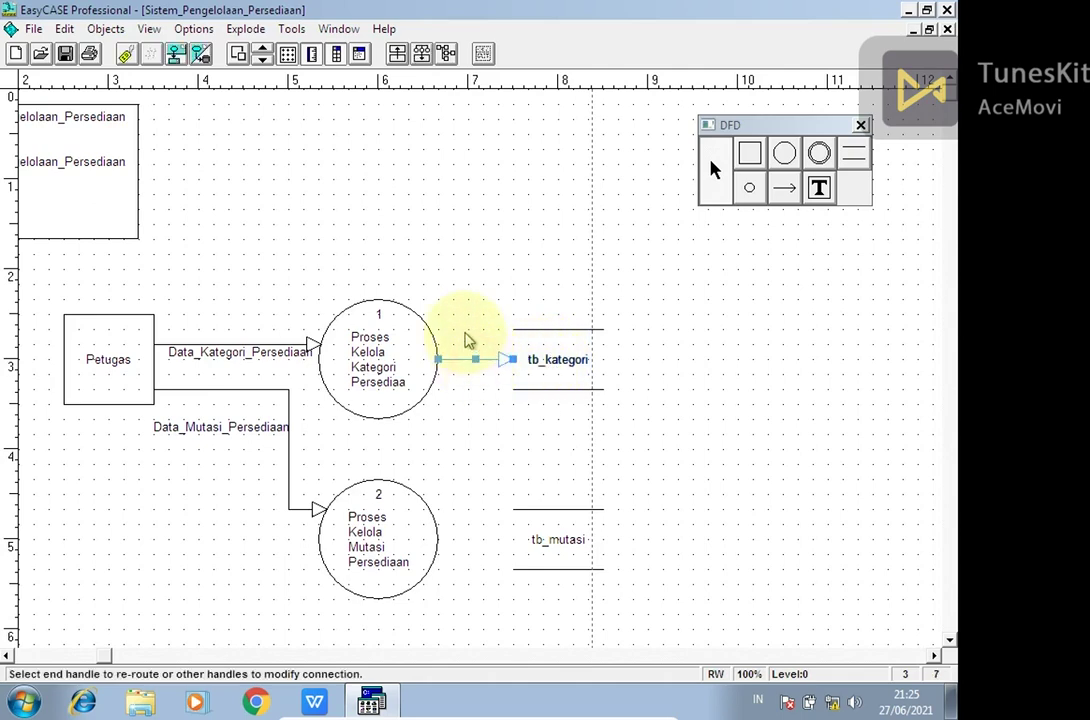
pyautogui.click(555, 365)
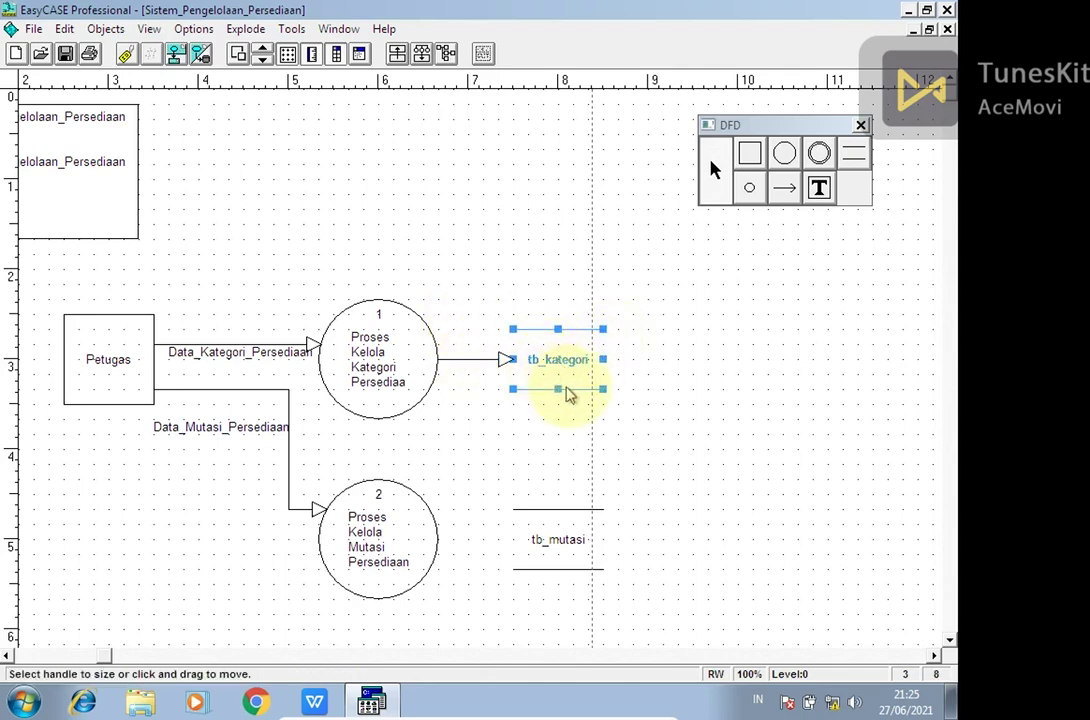
# - Name the flow from process 1 to the tb_kategori data store tb_kategori, without defining a child object
pyautogui.click(482, 364)
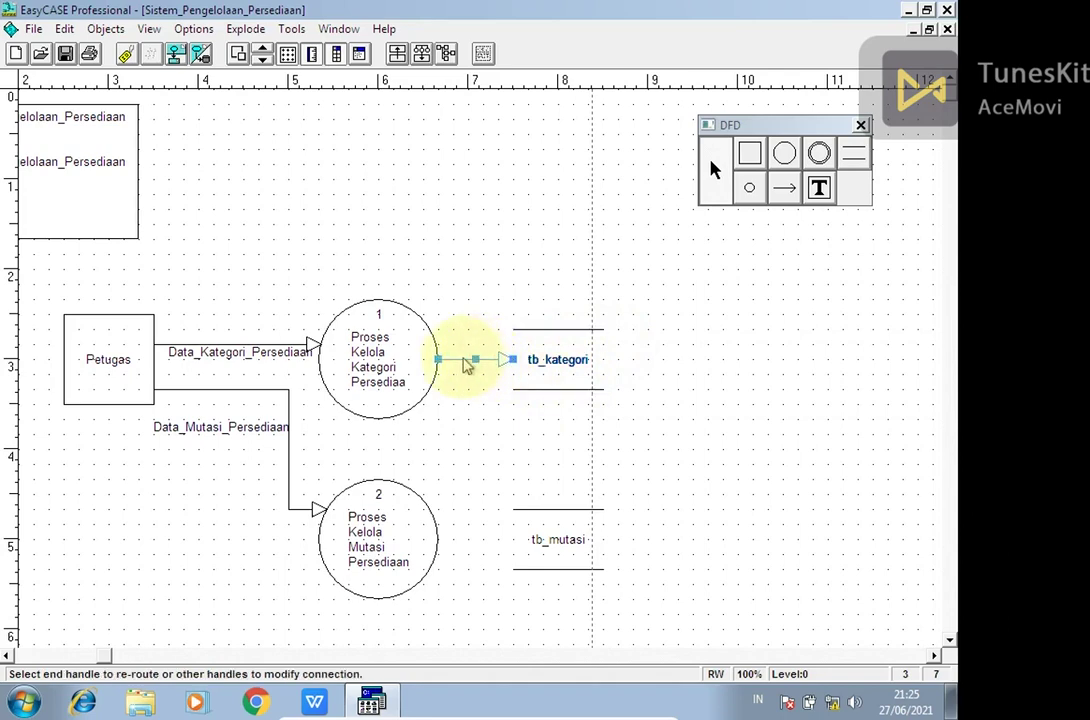
pyautogui.doubleClick(460, 364)
pyautogui.click(537, 415)
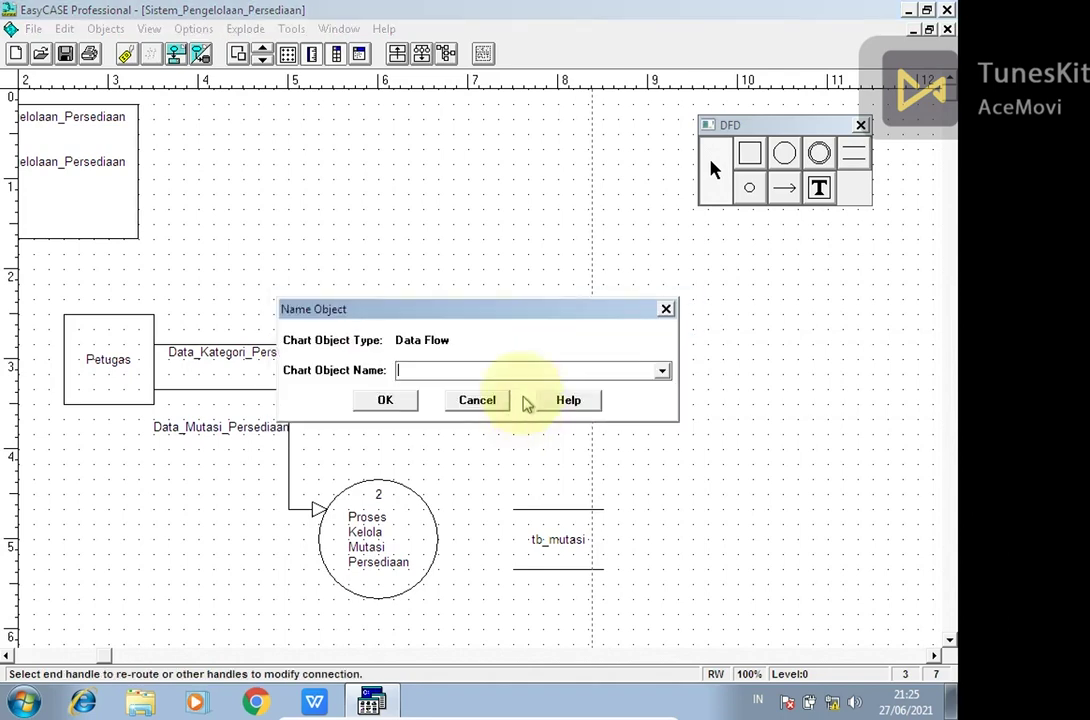
pyautogui.click(662, 371)
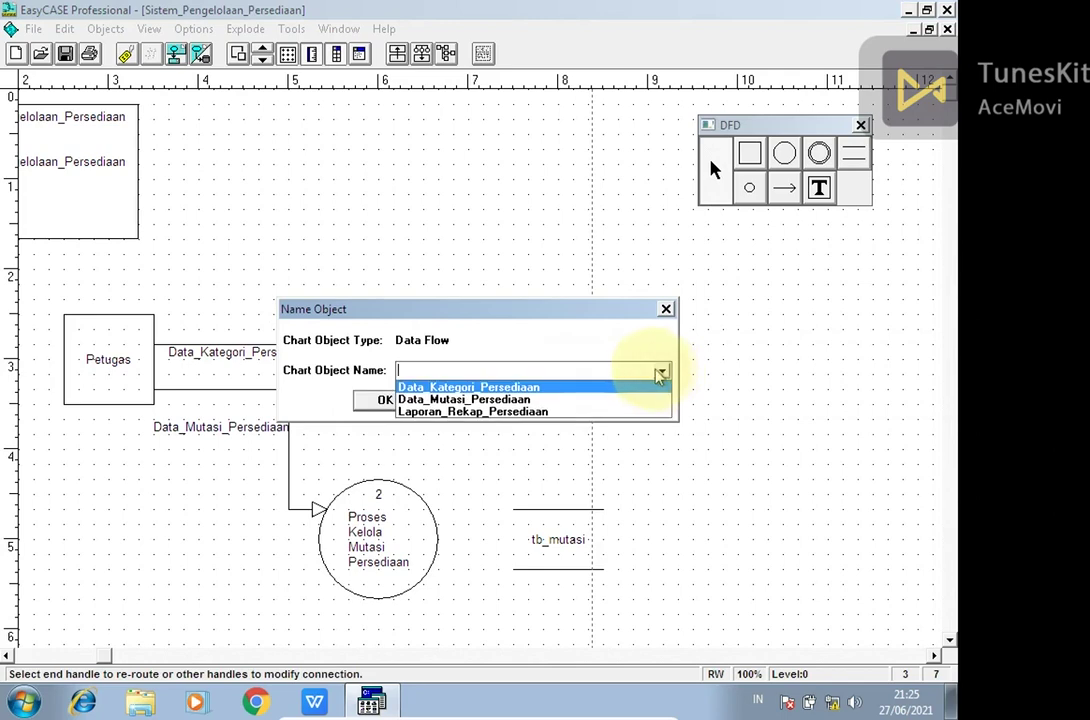
pyautogui.write('tb_kategori')
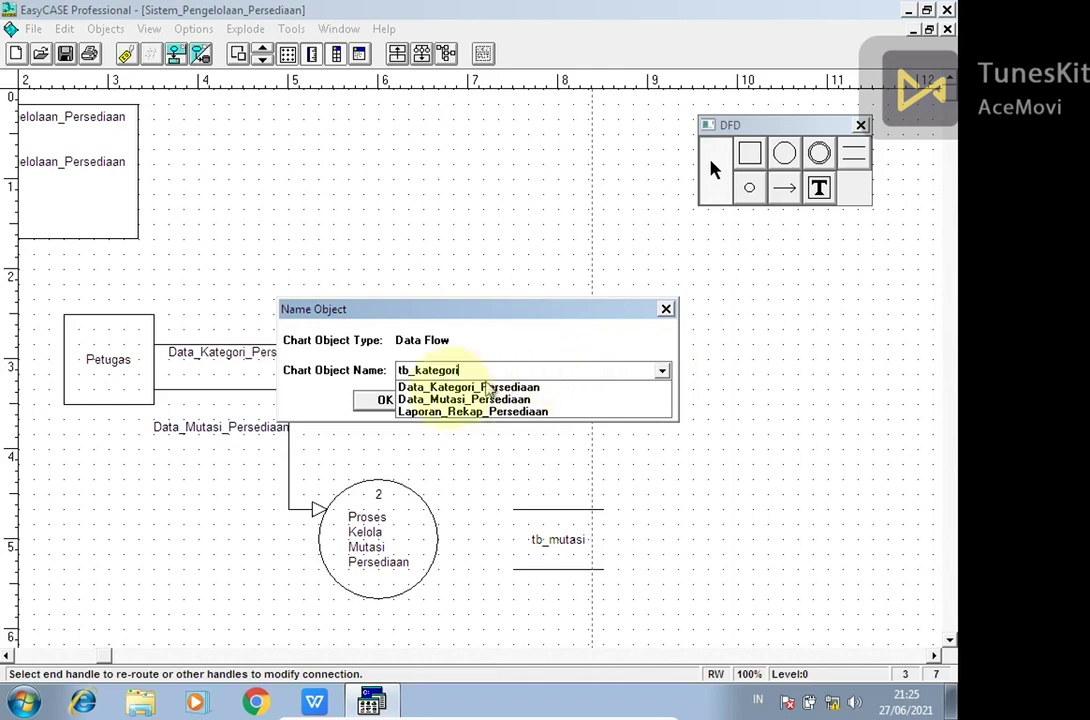
pyautogui.click(305, 396)
pyautogui.click(380, 405)
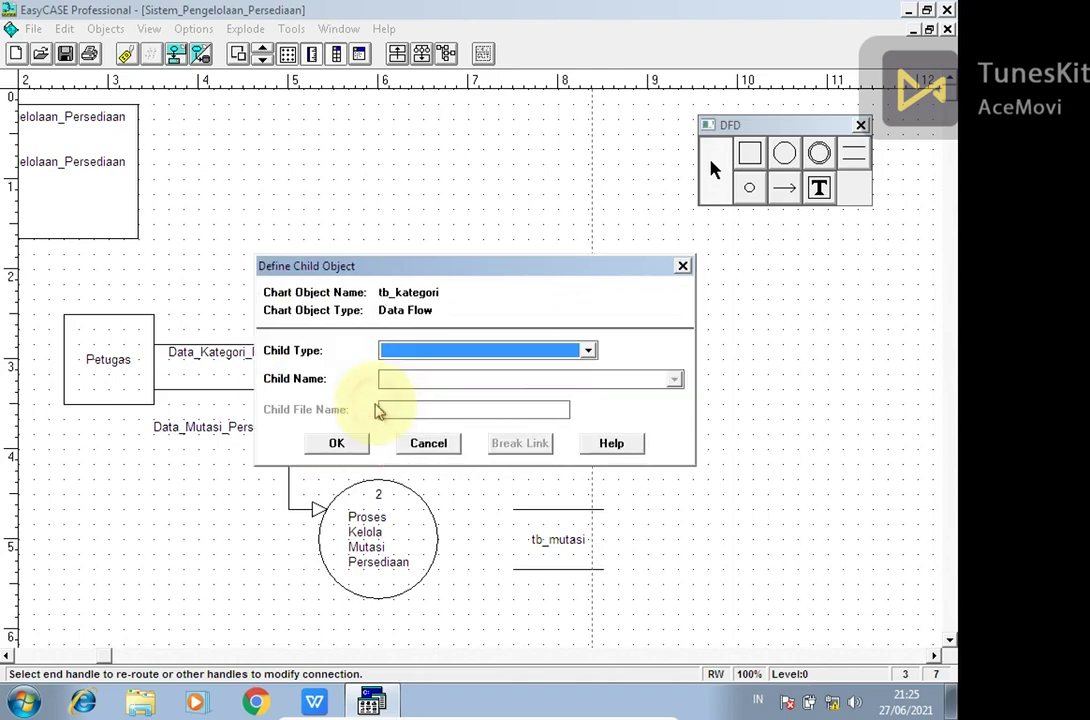
pyautogui.click(424, 441)
# - Place the tb_kategori flow label beneath its line and shift the tb_kategori data store right to about 8.5–9.5 on the horizontal ruler
pyautogui.moveTo(565, 361); pyautogui.dragTo(497, 366)
pyautogui.click(563, 370)
pyautogui.click(507, 418)
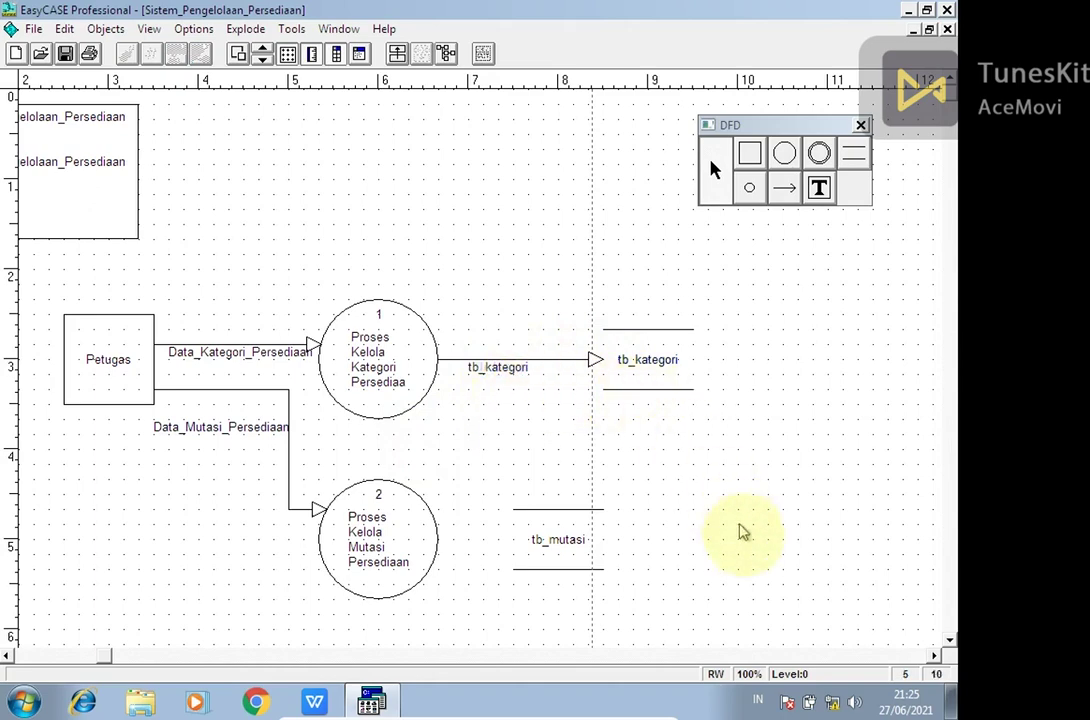
pyautogui.click(949, 641)
pyautogui.click(949, 641)
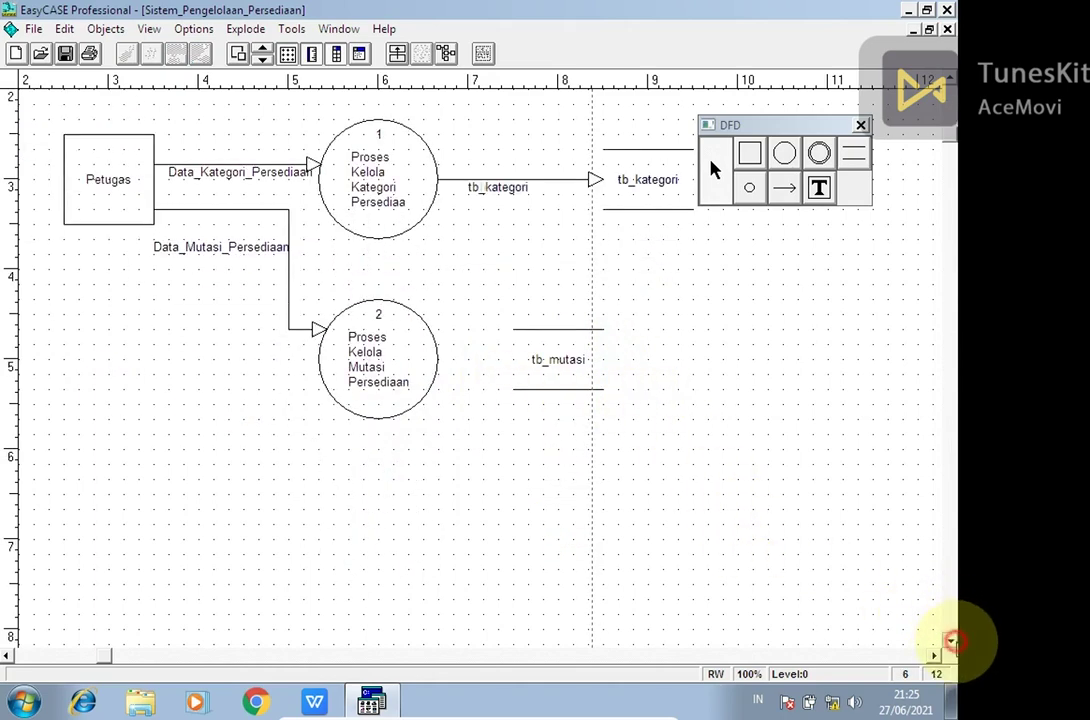
pyautogui.click(949, 90)
pyautogui.click(949, 90)
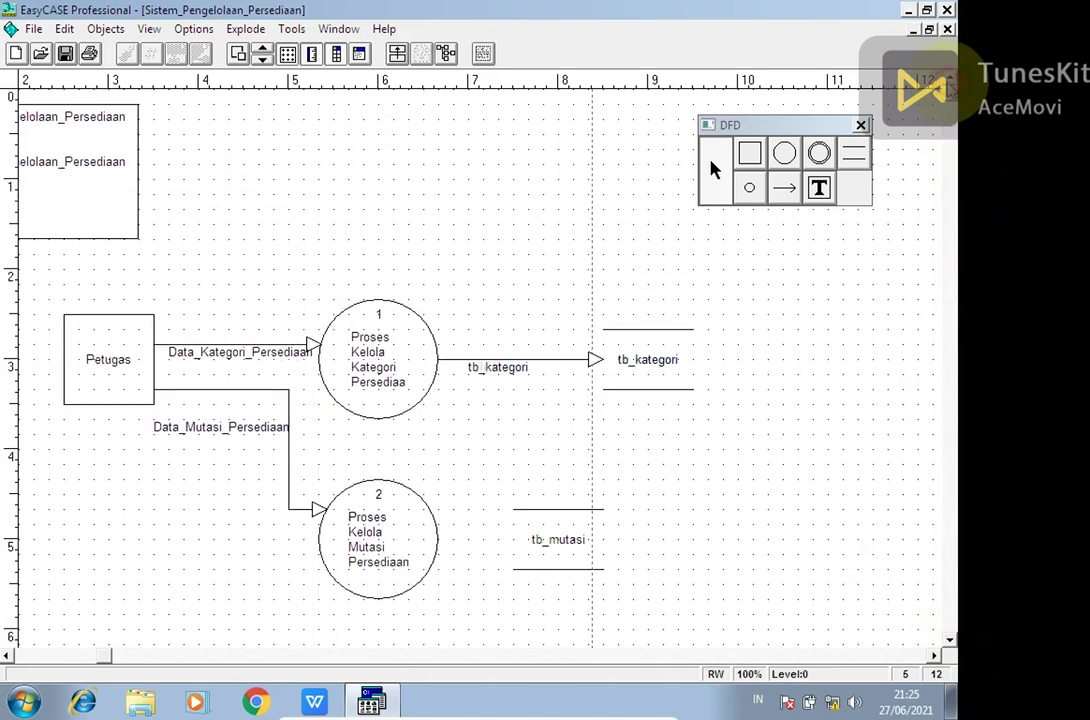
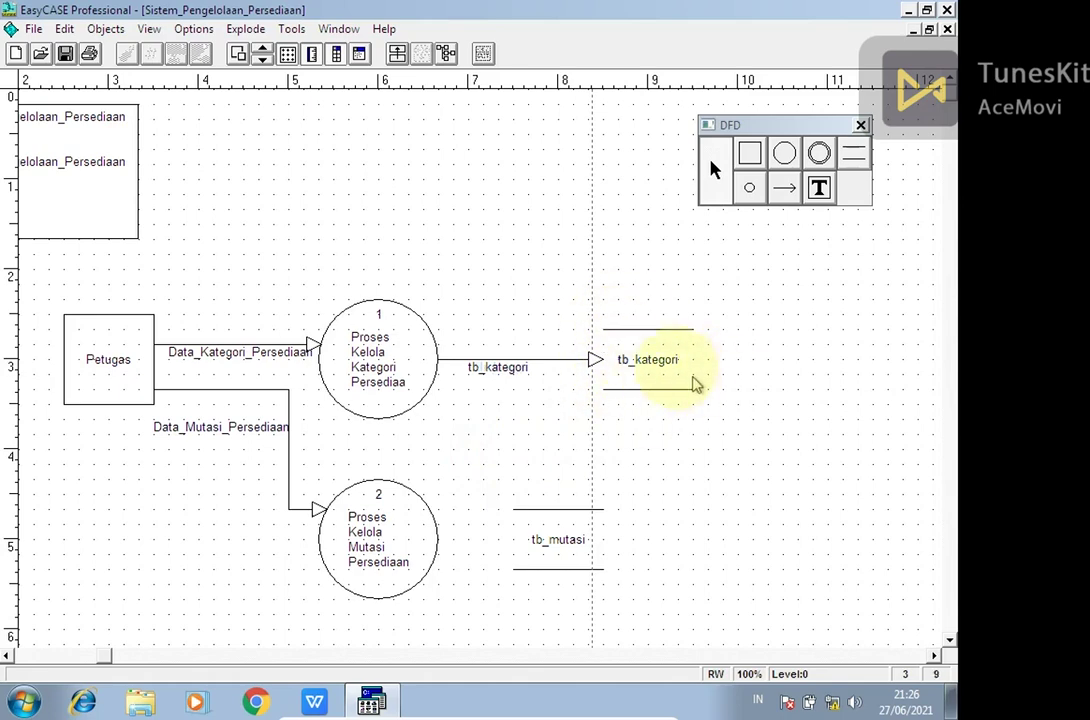
# - Draw a data flow from the bottom centre of the tb_kategori data store to the top of process 2
pyautogui.click(786, 187)
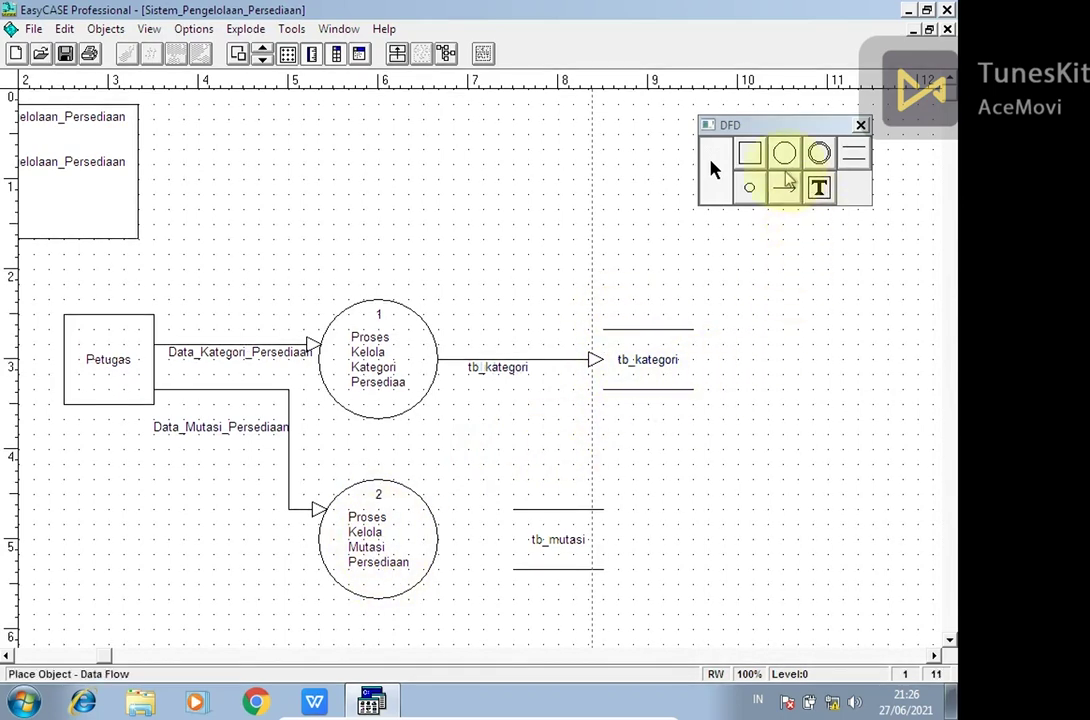
pyautogui.click(660, 373)
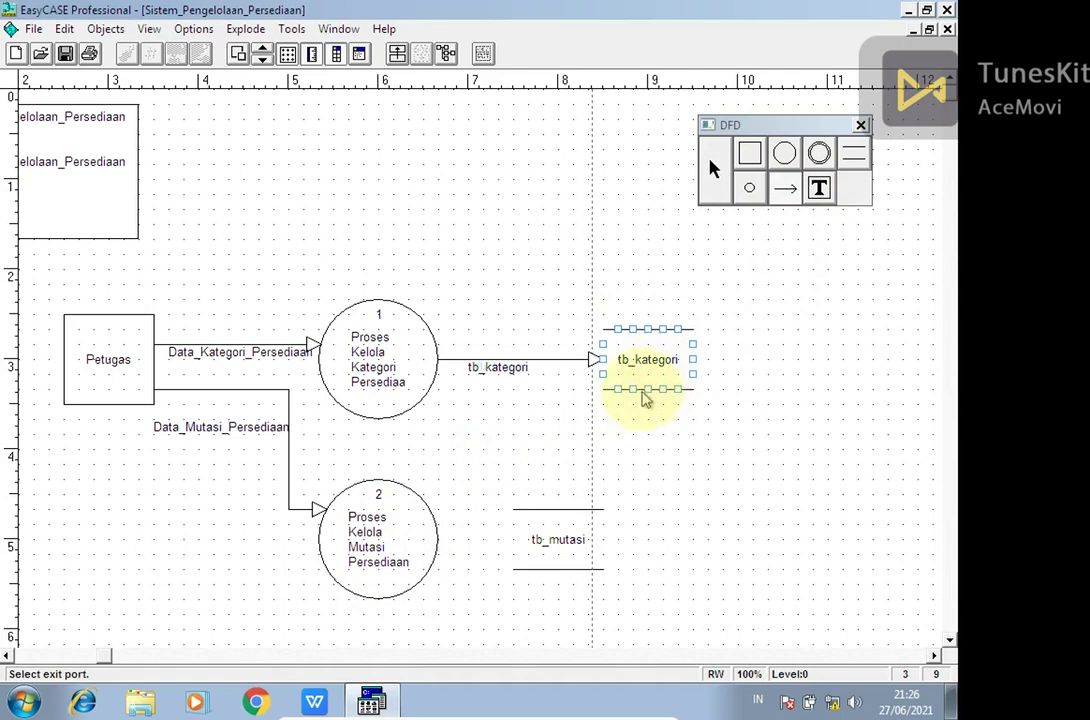
pyautogui.click(649, 390)
pyautogui.click(401, 516)
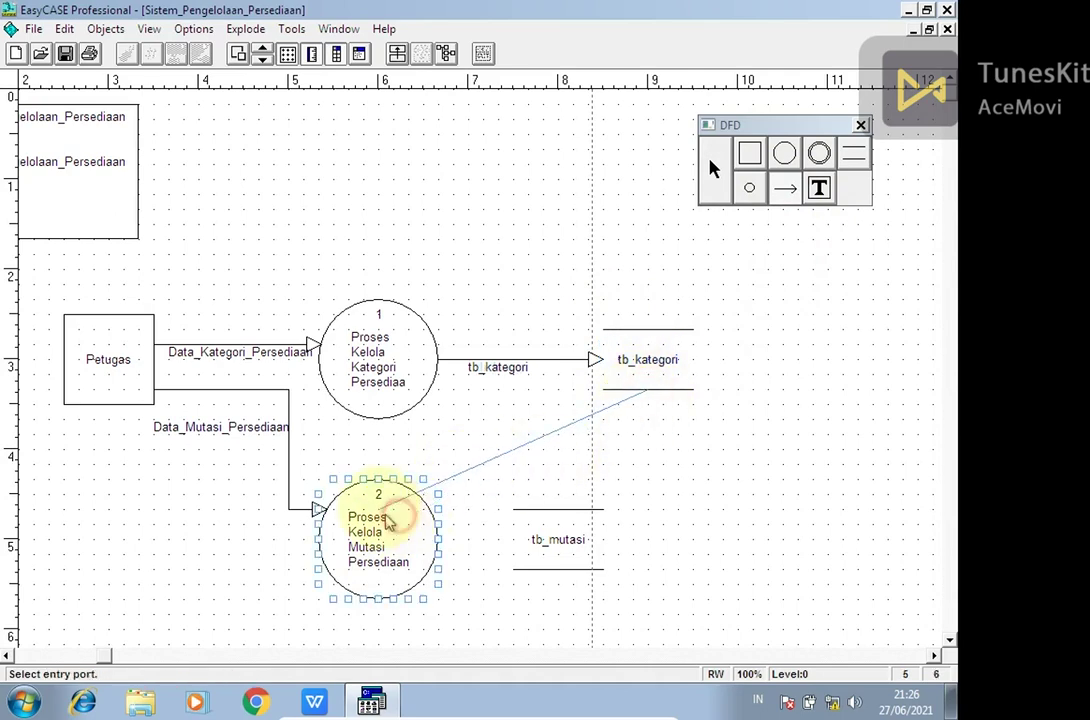
pyautogui.click(378, 483)
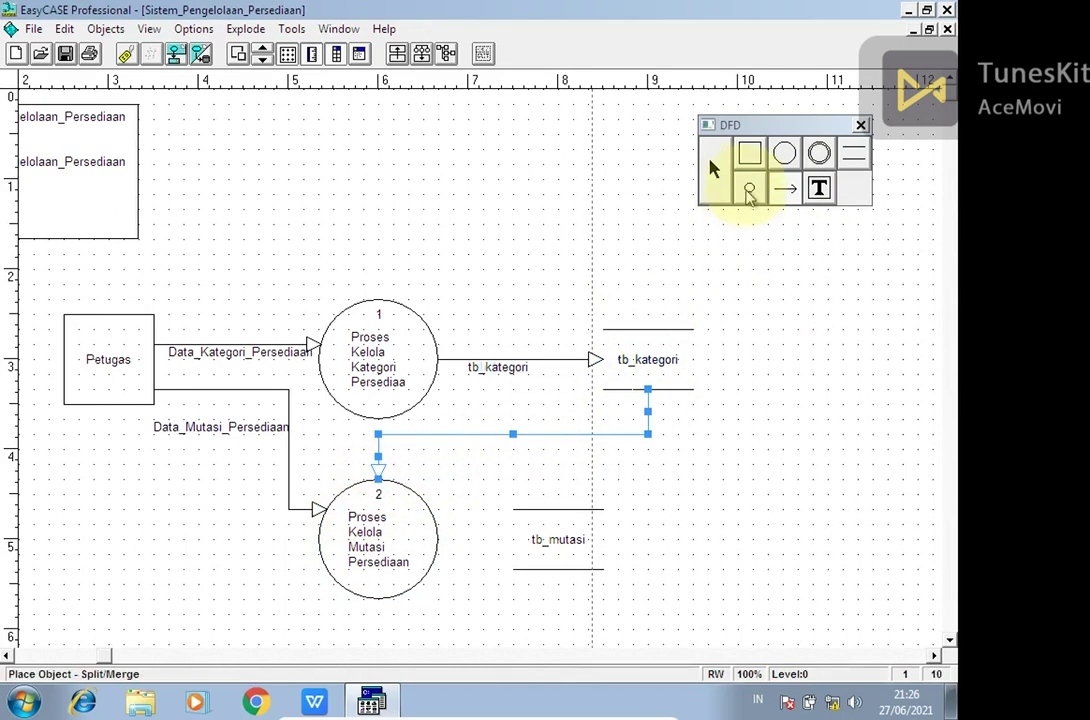
pyautogui.click(774, 382)
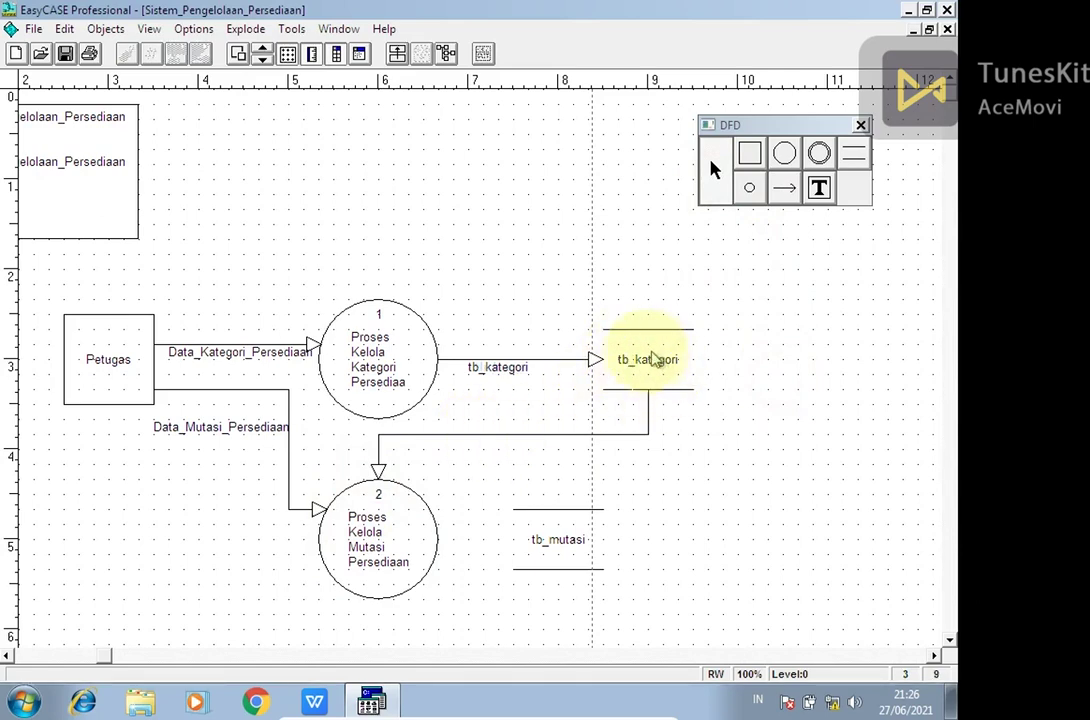
# - Name the flow from the tb_kategori store to process 2 tb_kategori without a child object, and move its label just above the horizontal segment
pyautogui.doubleClick(480, 434)
pyautogui.click(524, 416)
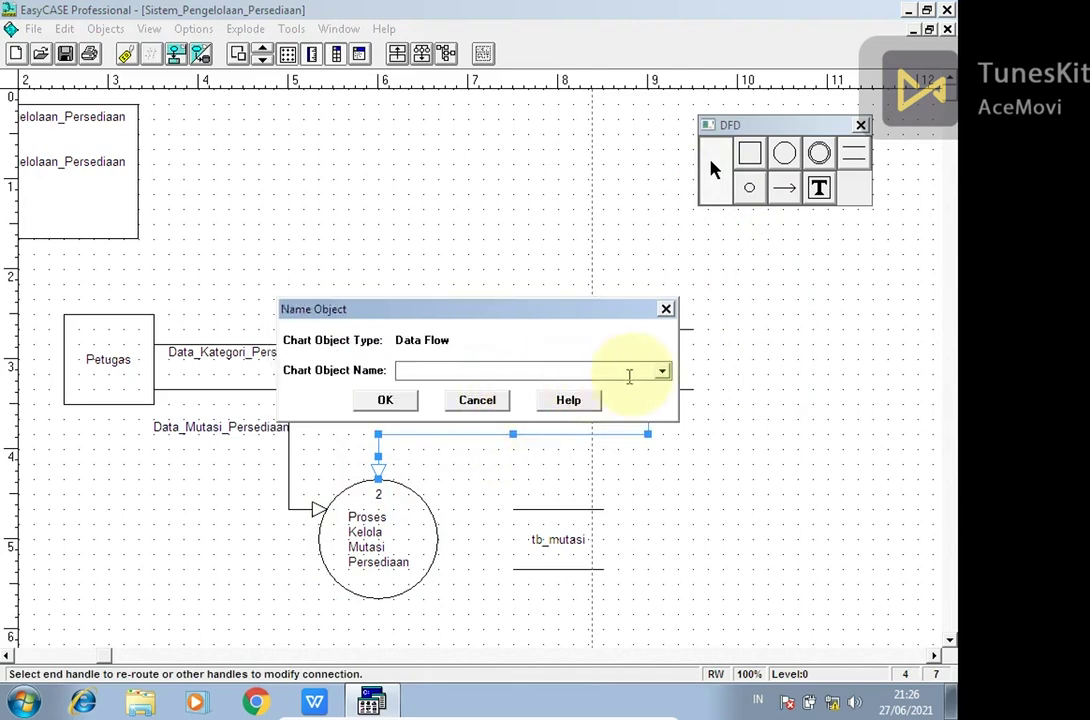
pyautogui.click(662, 372)
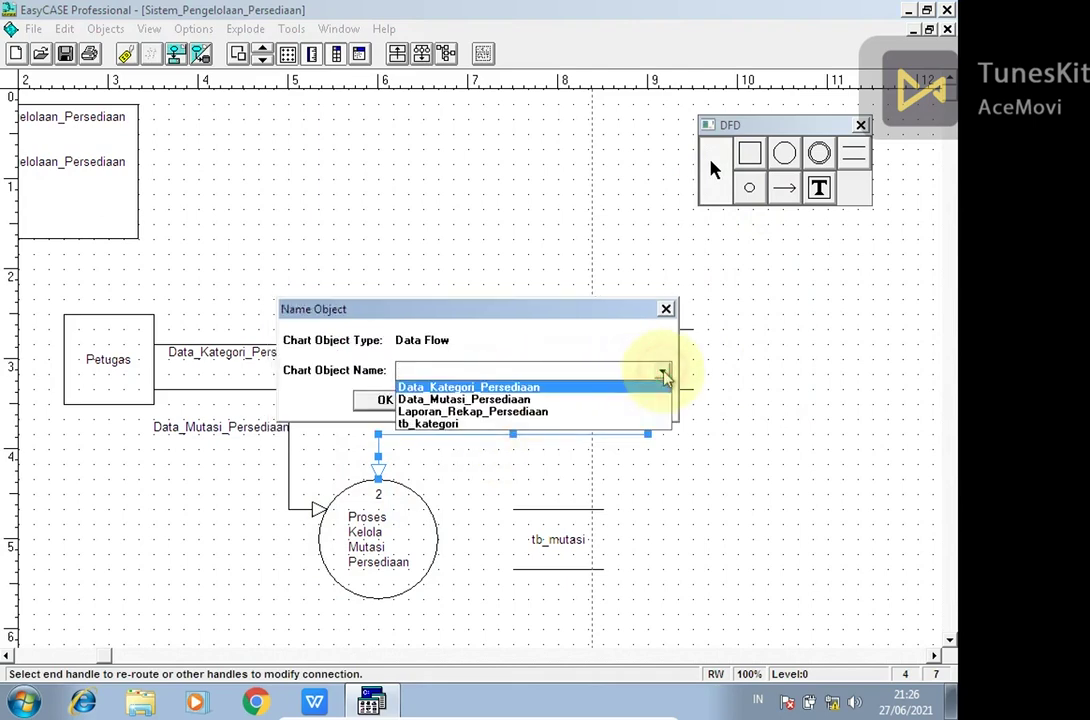
pyautogui.click(440, 424)
pyautogui.click(385, 402)
pyautogui.click(450, 447)
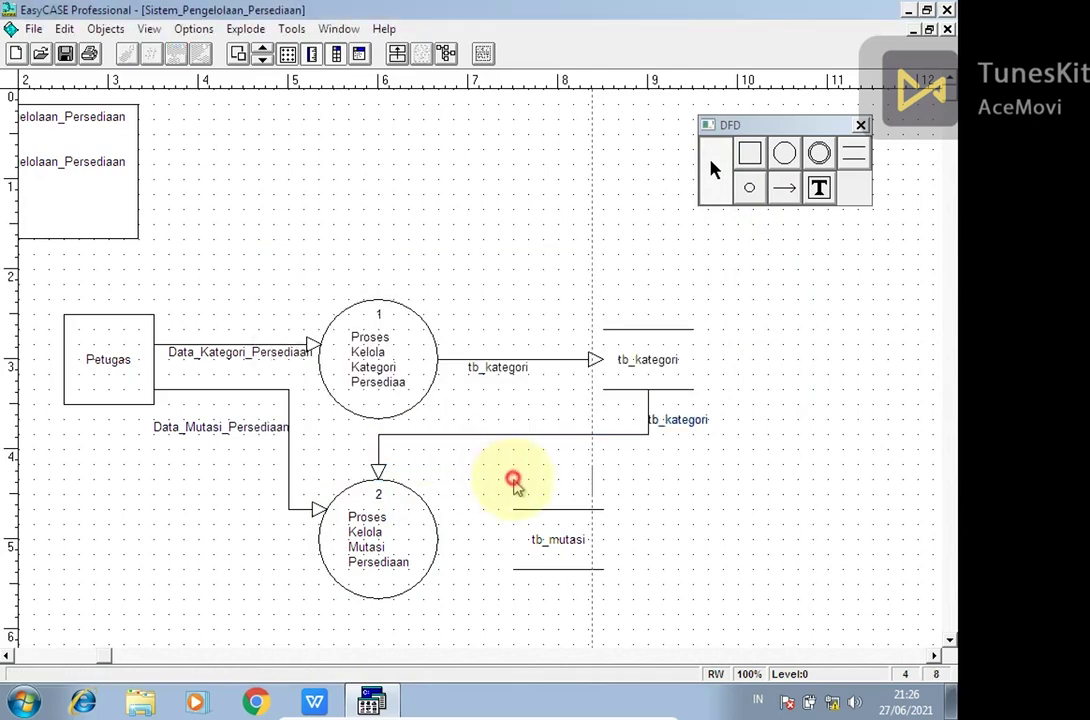
pyautogui.moveTo(669, 421); pyautogui.dragTo(527, 428)
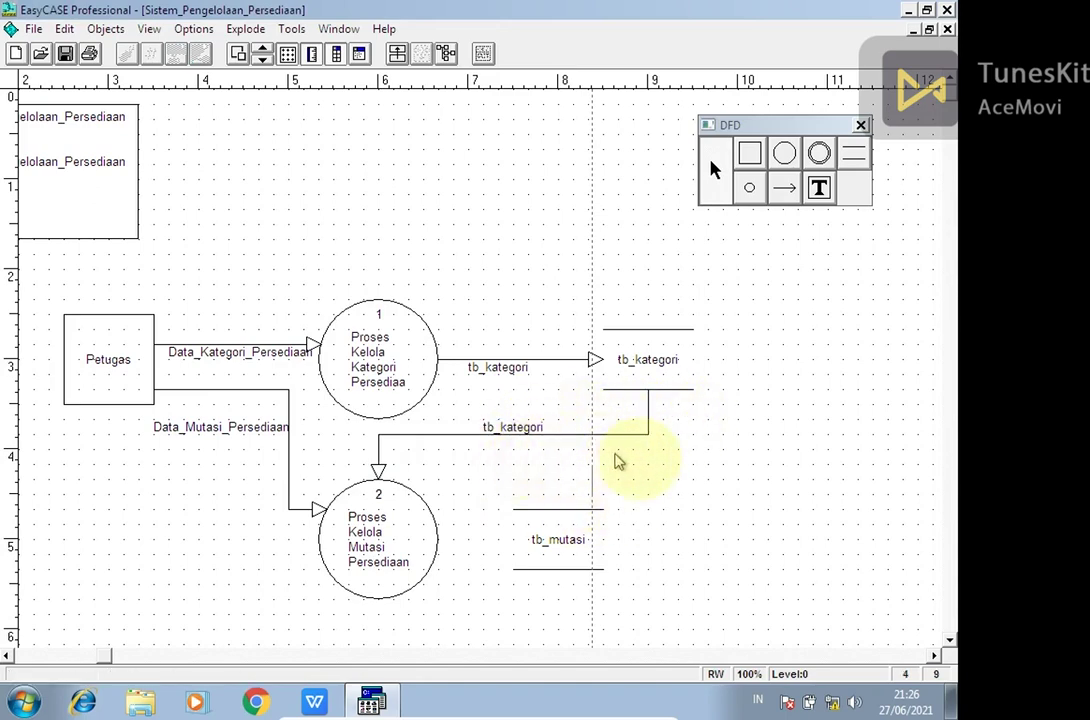
# - Move the tb_mutasi data store right so it lines up directly beneath the tb_kategori data store
pyautogui.click(948, 645)
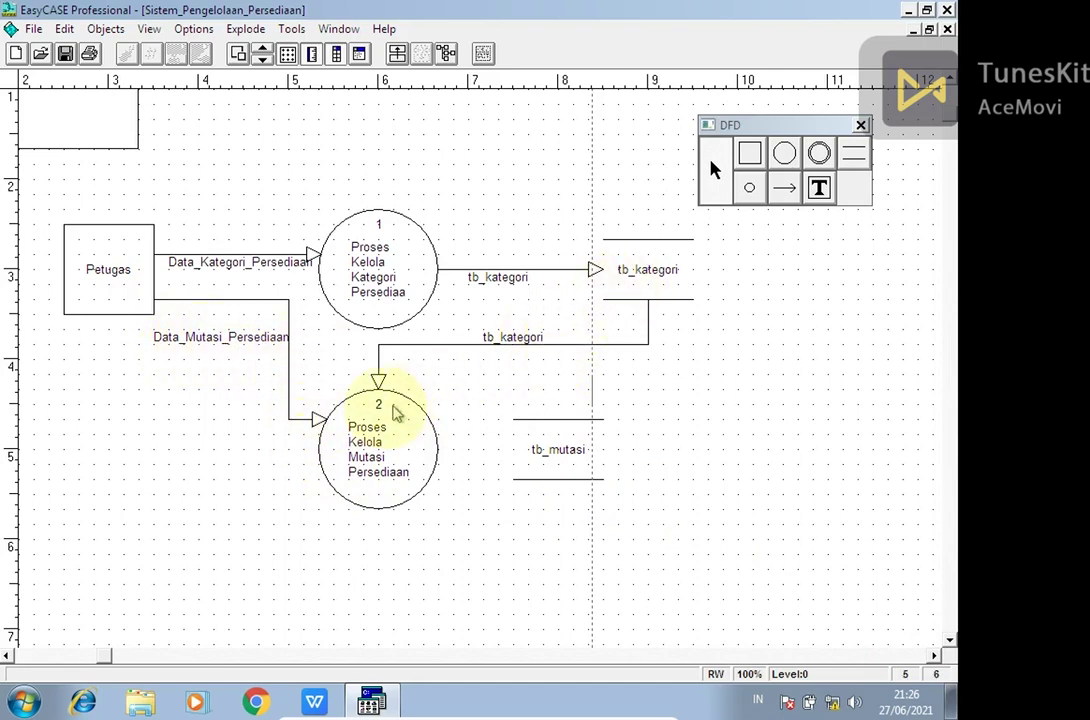
pyautogui.click(566, 460)
pyautogui.moveTo(598, 452); pyautogui.dragTo(642, 446)
# - Draw a data flow from the right edge of process 2 to the left edge of the tb_mutasi data store
pyautogui.click(784, 190)
pyautogui.click(440, 460)
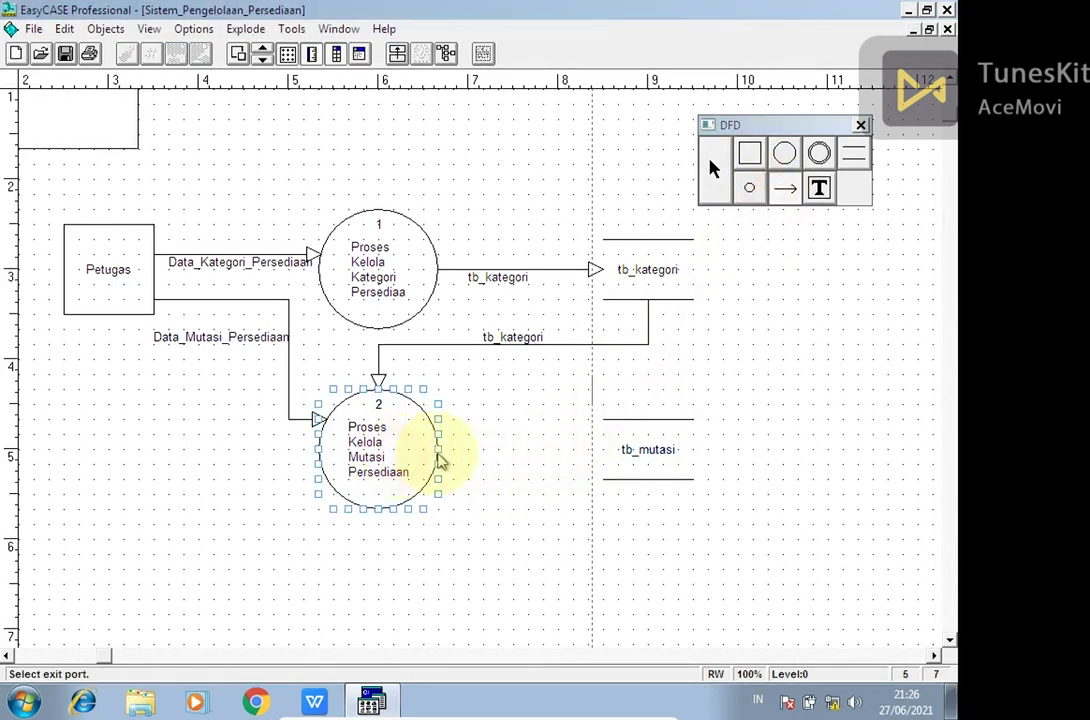
pyautogui.click(439, 458)
pyautogui.click(610, 455)
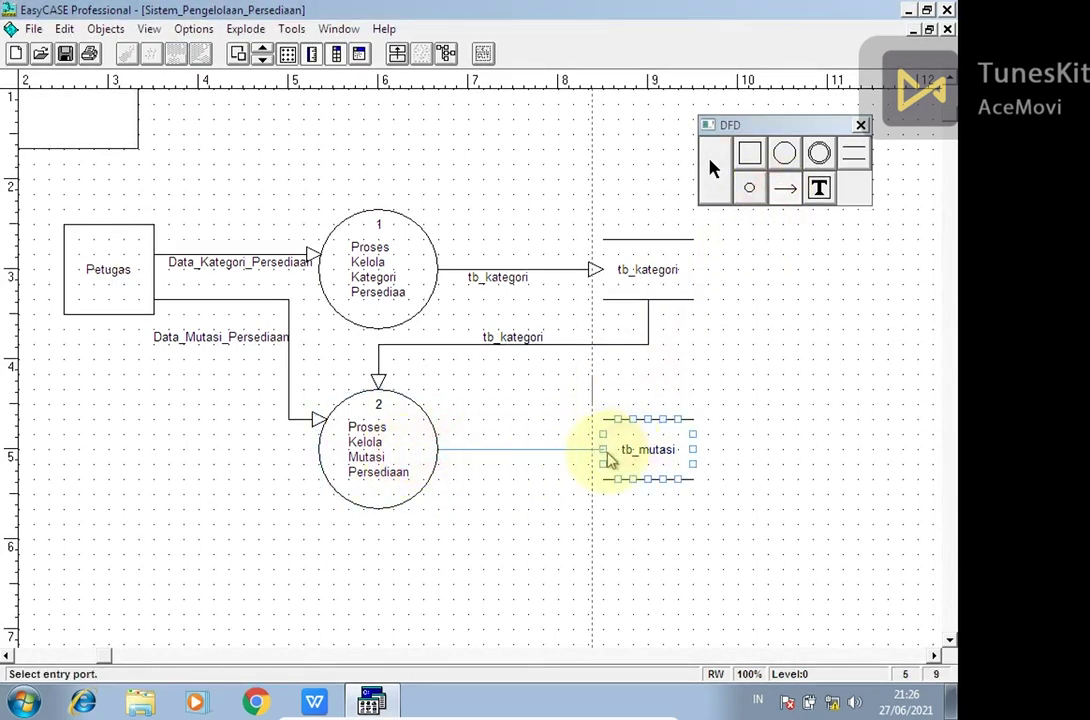
pyautogui.click(603, 452)
pyautogui.click(530, 428)
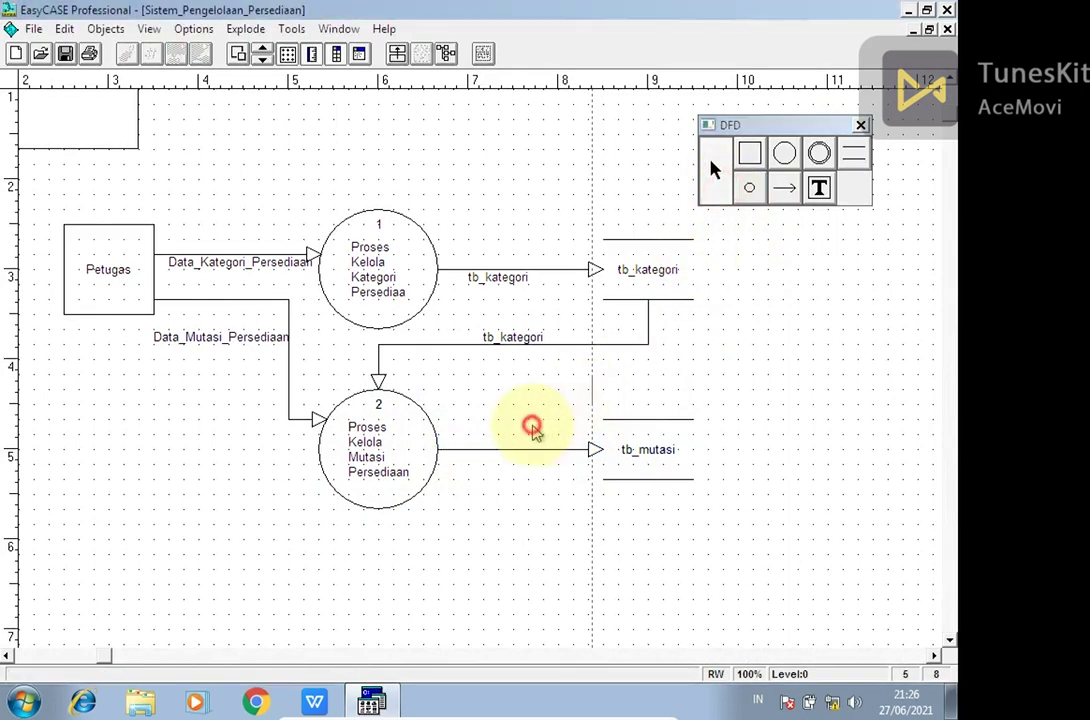
# - Name the flow from process 2 to the tb_mutasi store tb_mutasi without a child object, and place its label just beneath the line
pyautogui.doubleClick(499, 449)
pyautogui.click(537, 418)
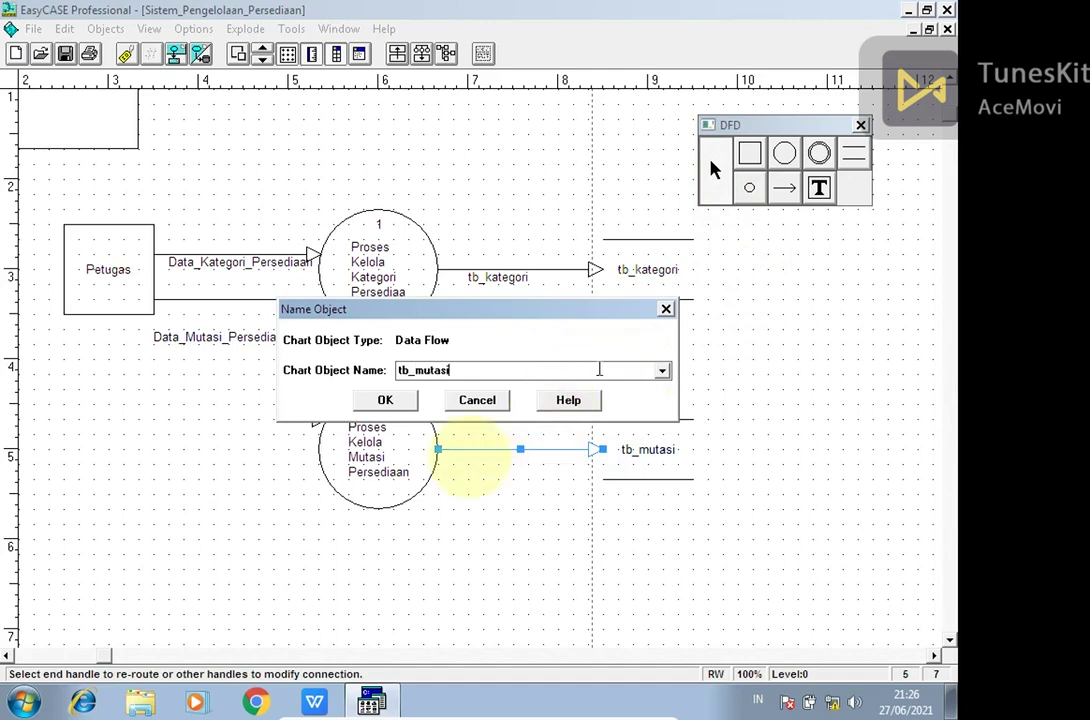
pyautogui.click(383, 400)
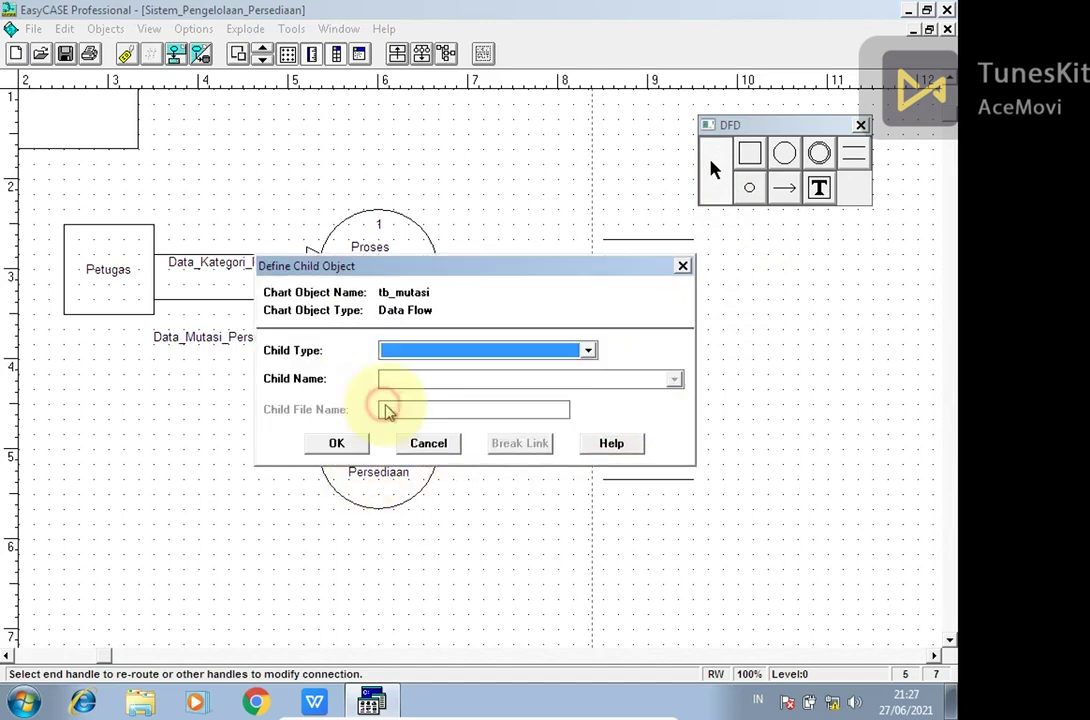
pyautogui.click(426, 441)
pyautogui.moveTo(531, 500); pyautogui.dragTo(528, 468)
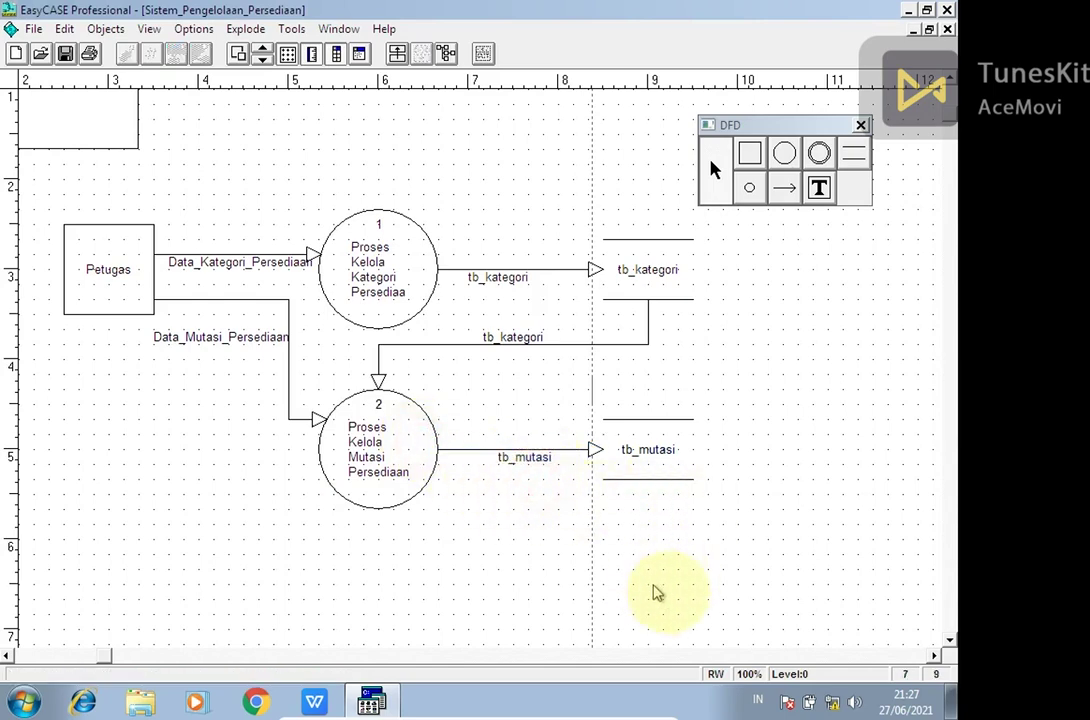
# - Review the report flow to Pimpinan in the DFD_Sistem_Pengelolaan_Persedia context chart, returning to the level 0 chart Sistem_Pengelolaan_Persediaan
pyautogui.click(940, 658)
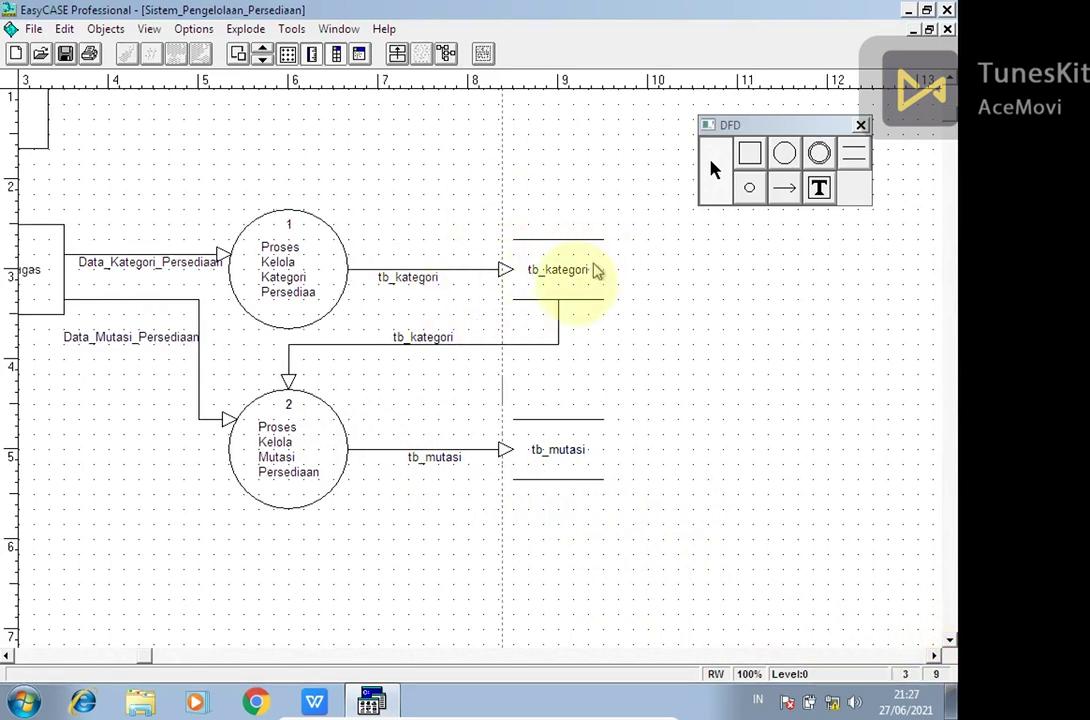
pyautogui.click(338, 29)
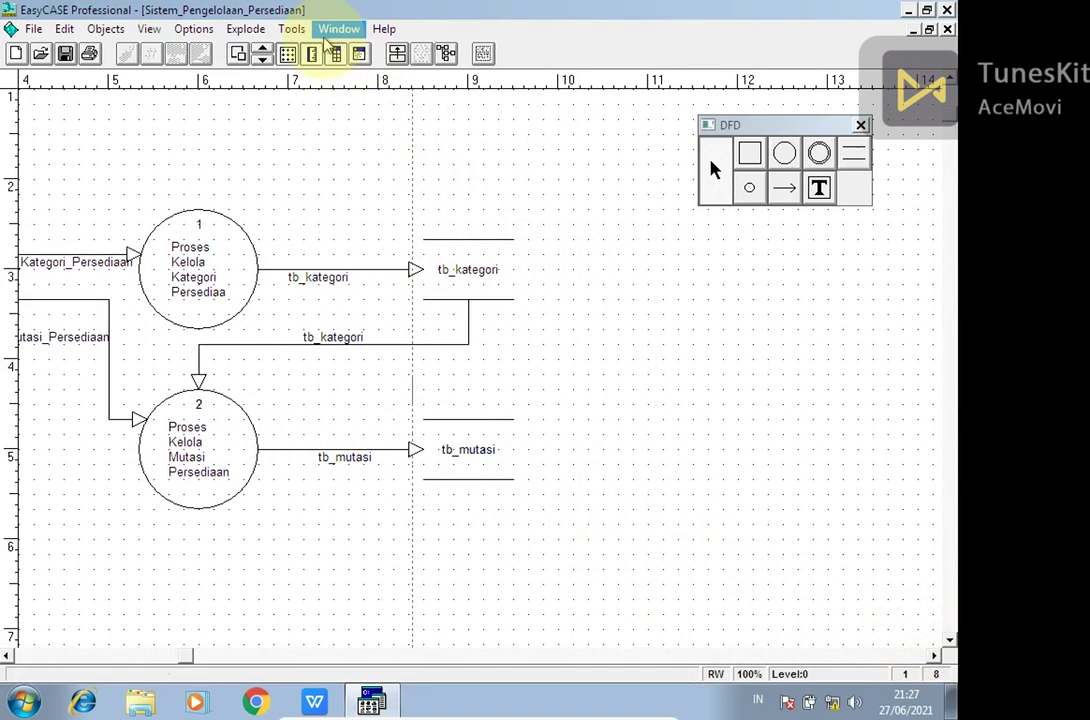
pyautogui.click(355, 176)
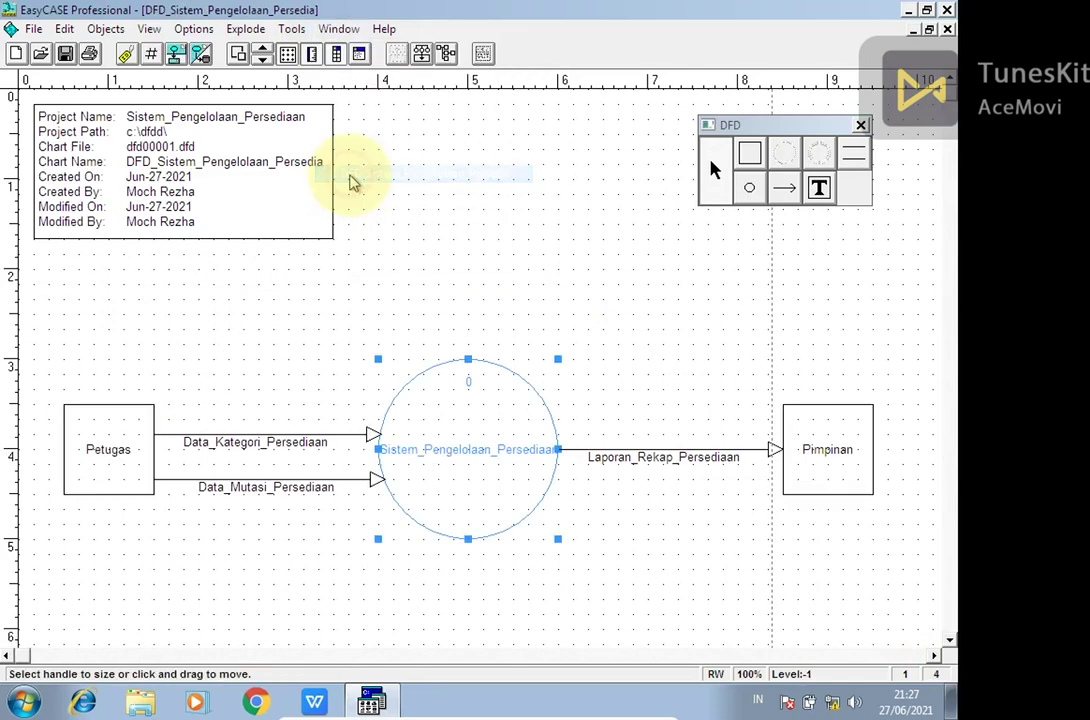
pyautogui.press('Delete')
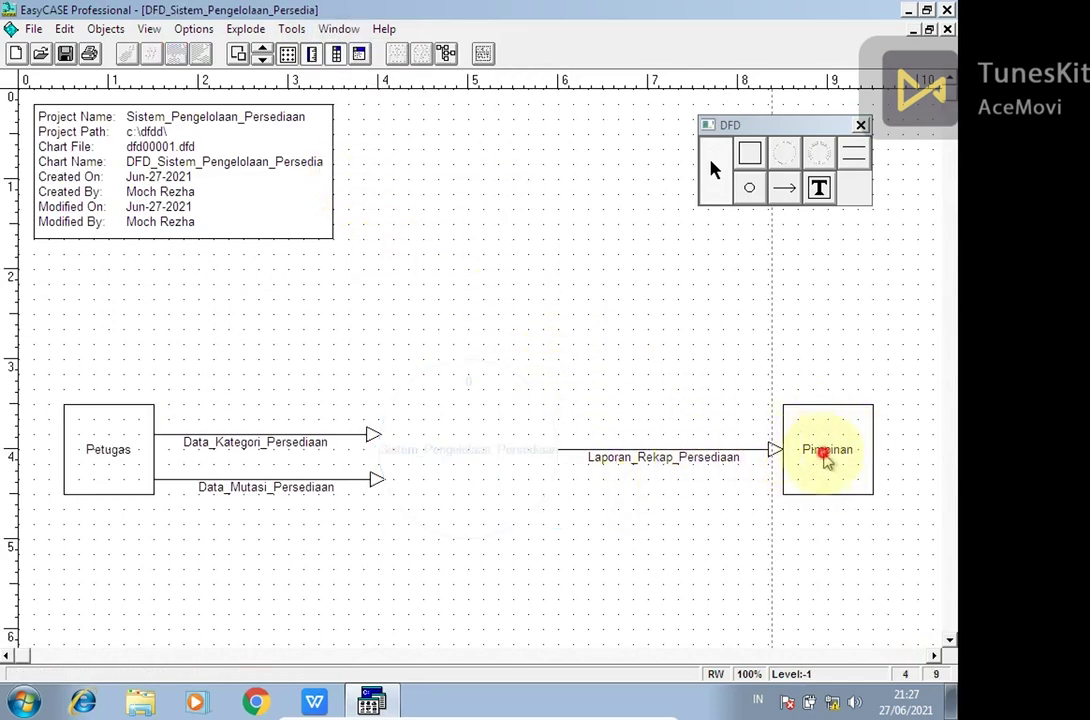
pyautogui.click(825, 456)
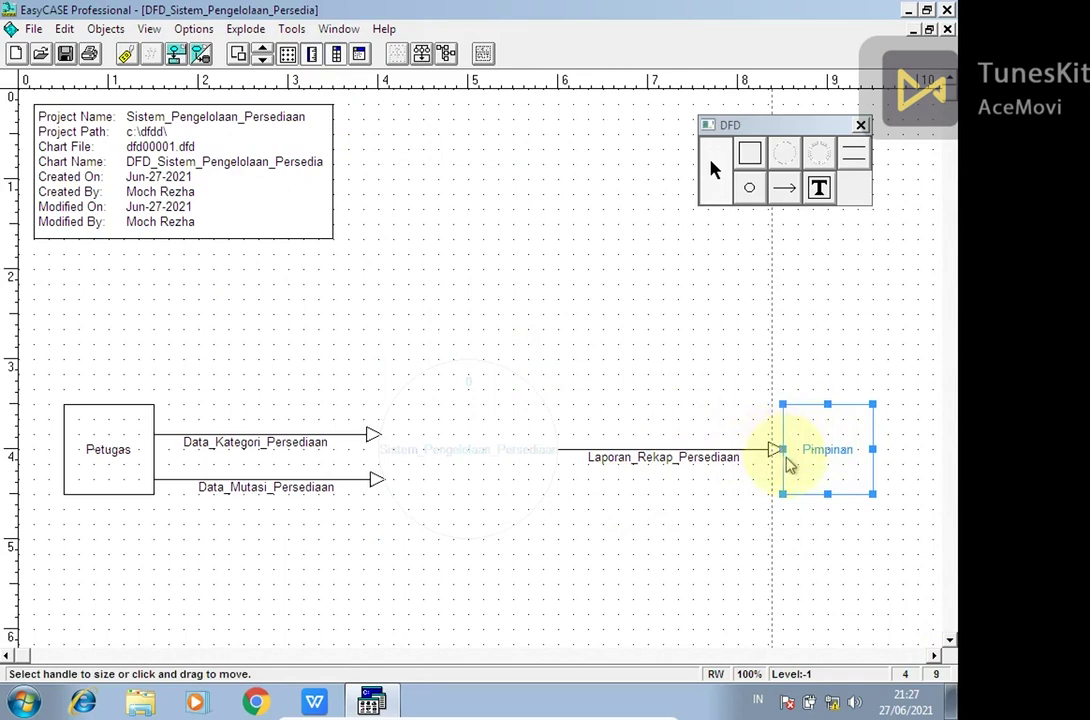
pyautogui.click(693, 466)
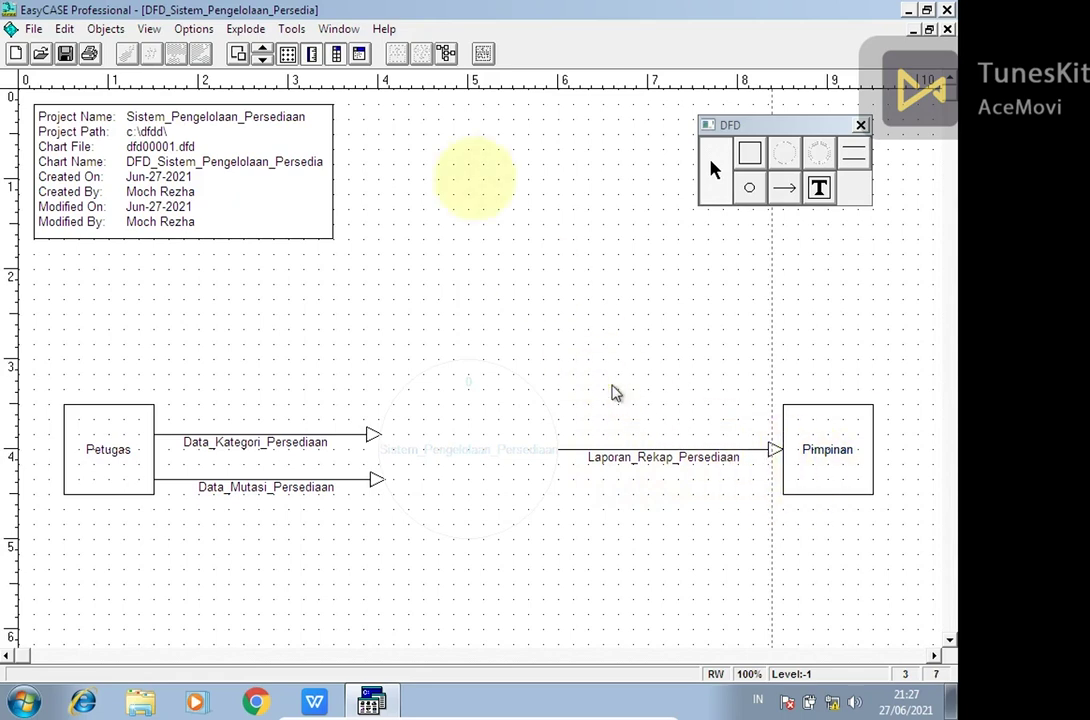
pyautogui.click(338, 30)
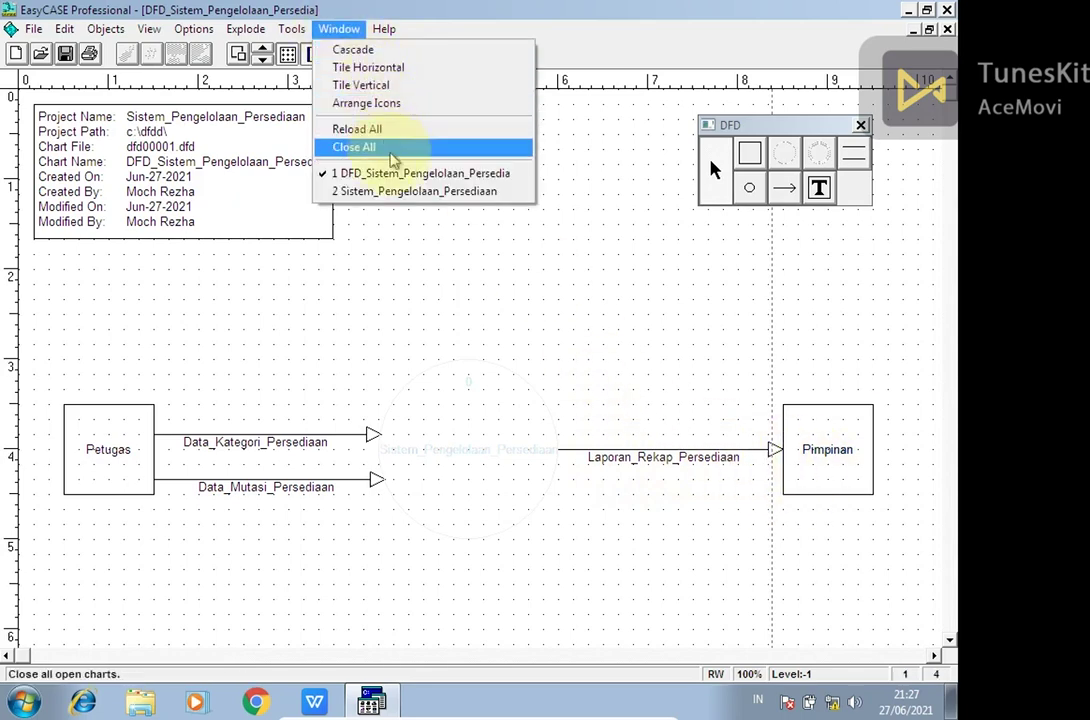
pyautogui.click(413, 191)
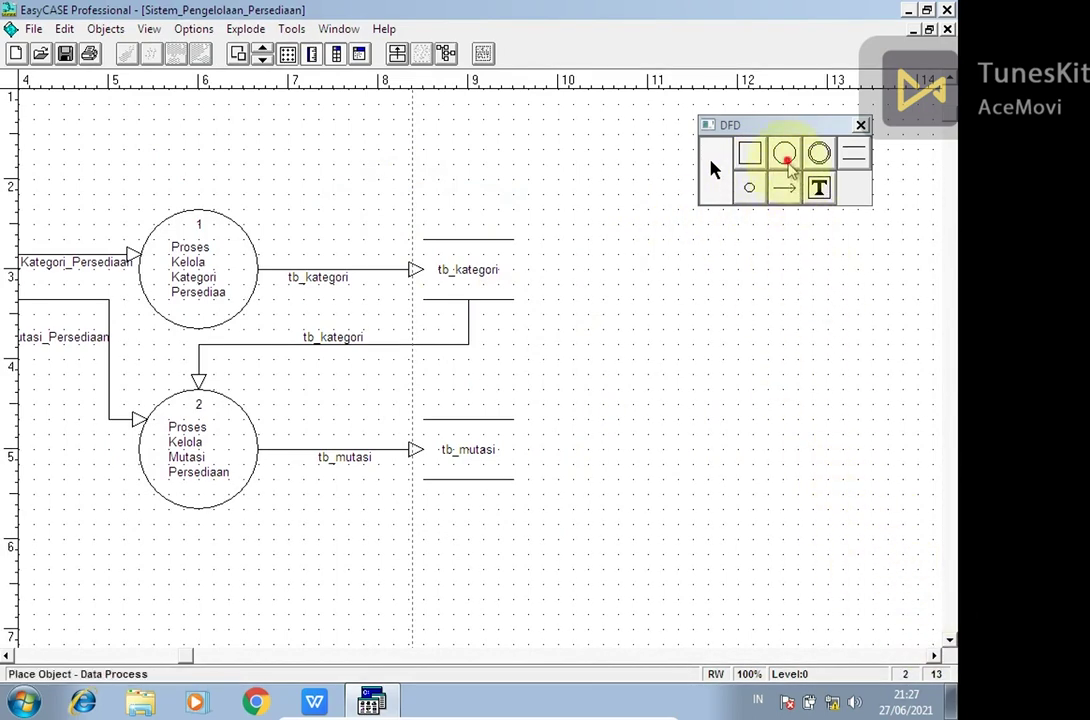
# - Place a data process to the right of the tb_kategori store and enlarge it to about 1.3 ruler units in diameter
pyautogui.click(784, 155)
pyautogui.click(652, 360)
pyautogui.moveTo(659, 367); pyautogui.dragTo(648, 269)
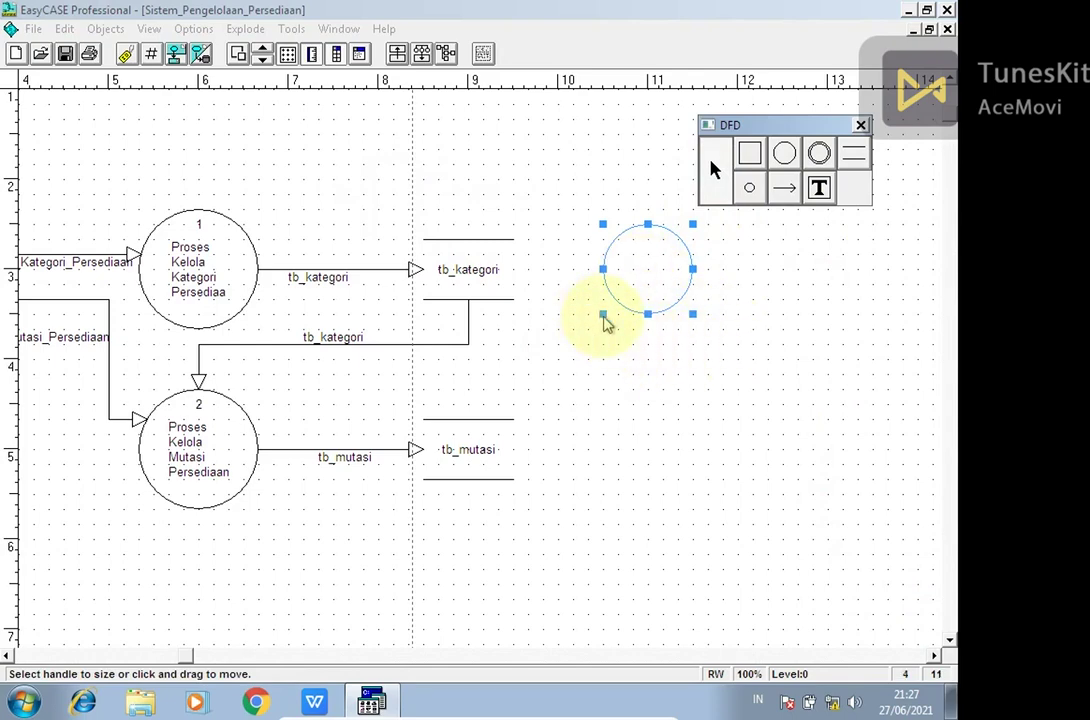
pyautogui.moveTo(603, 316); pyautogui.dragTo(581, 345)
# - Name the new data process Proses_cetak_Laporan without defining a child object
pyautogui.doubleClick(640, 268)
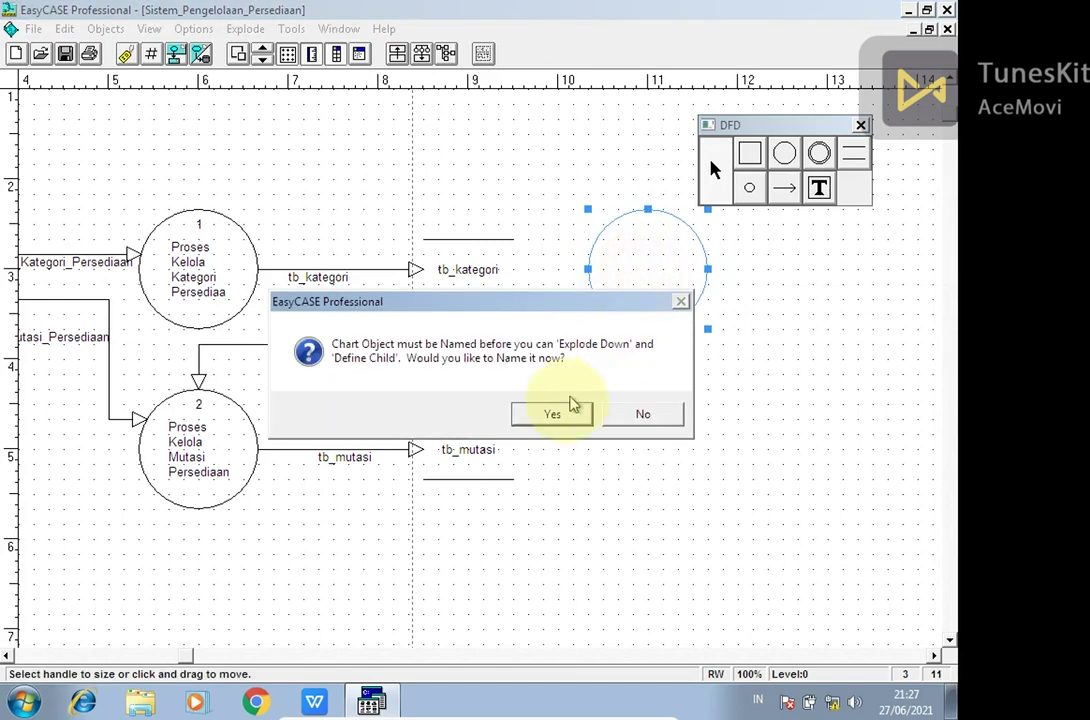
pyautogui.click(555, 412)
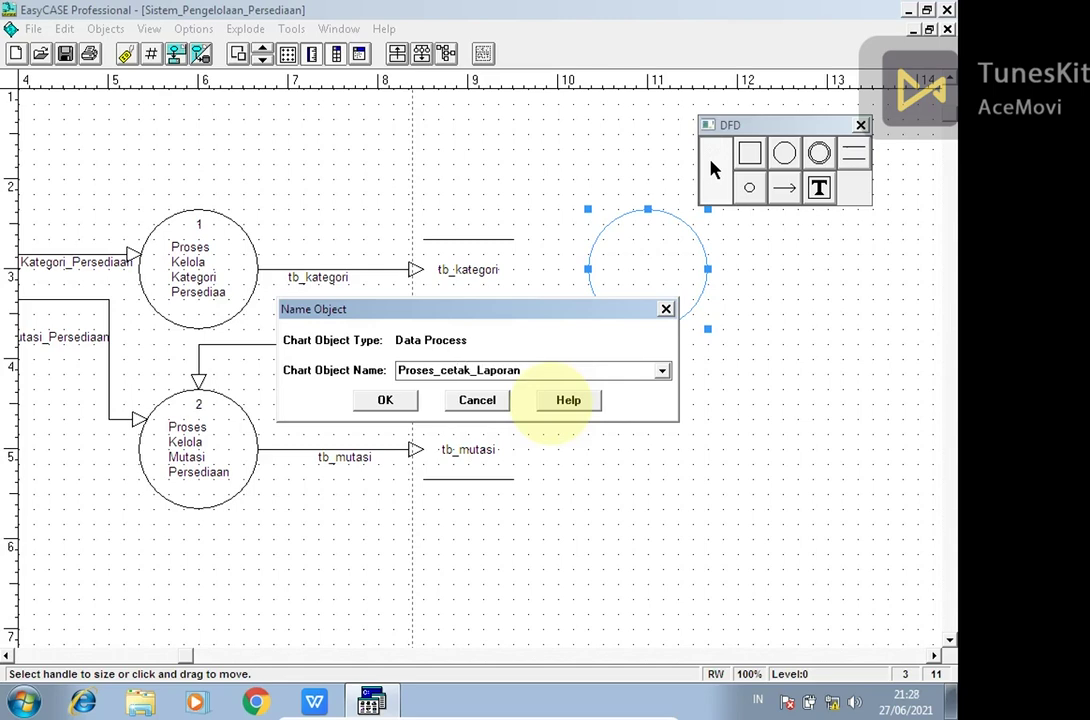
pyautogui.press('Return')
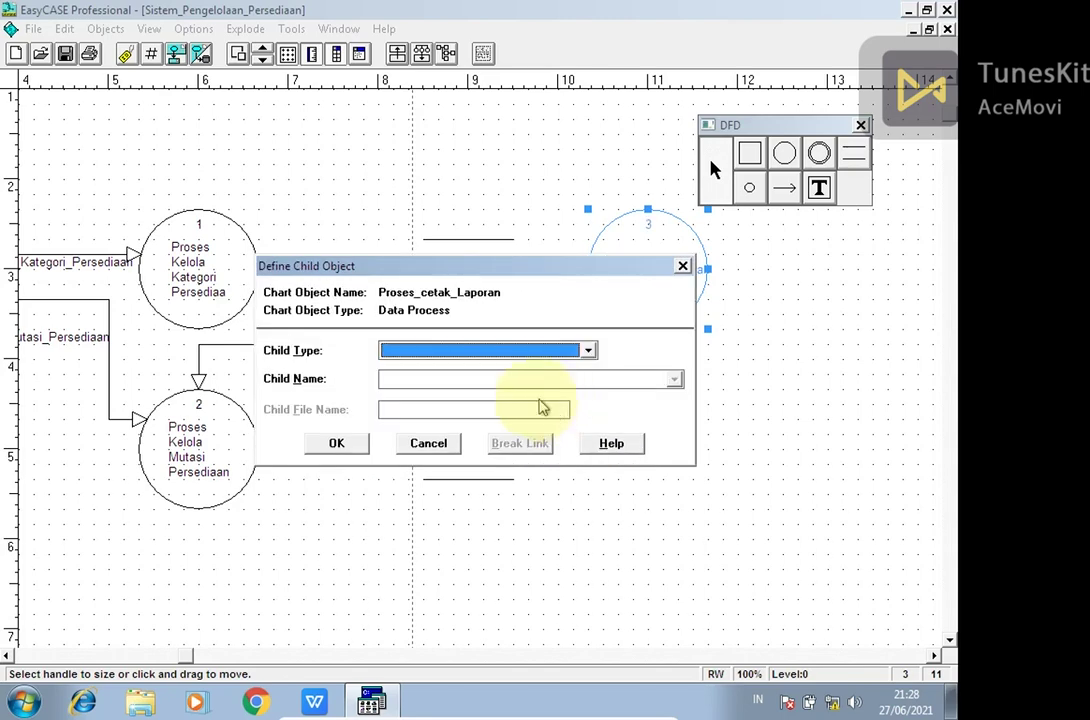
pyautogui.click(428, 443)
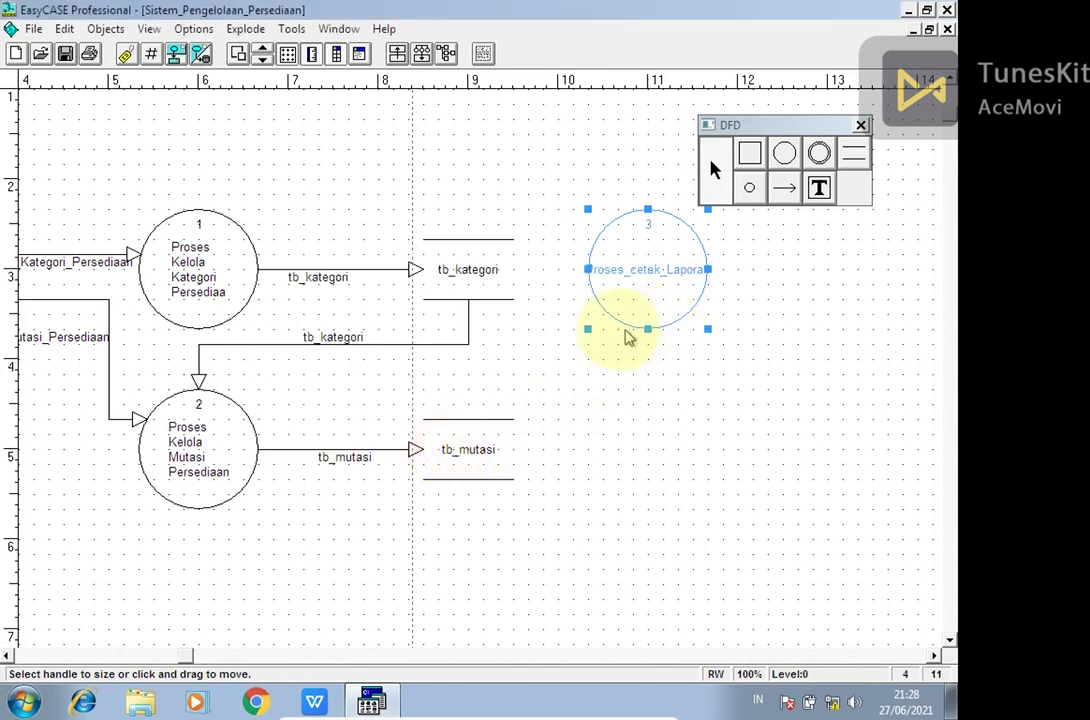
# - Enlarge process 3 until its name fits inside the circle, and move it right to centre it at about 12 on the horizontal ruler
pyautogui.moveTo(588, 329); pyautogui.dragTo(573, 341)
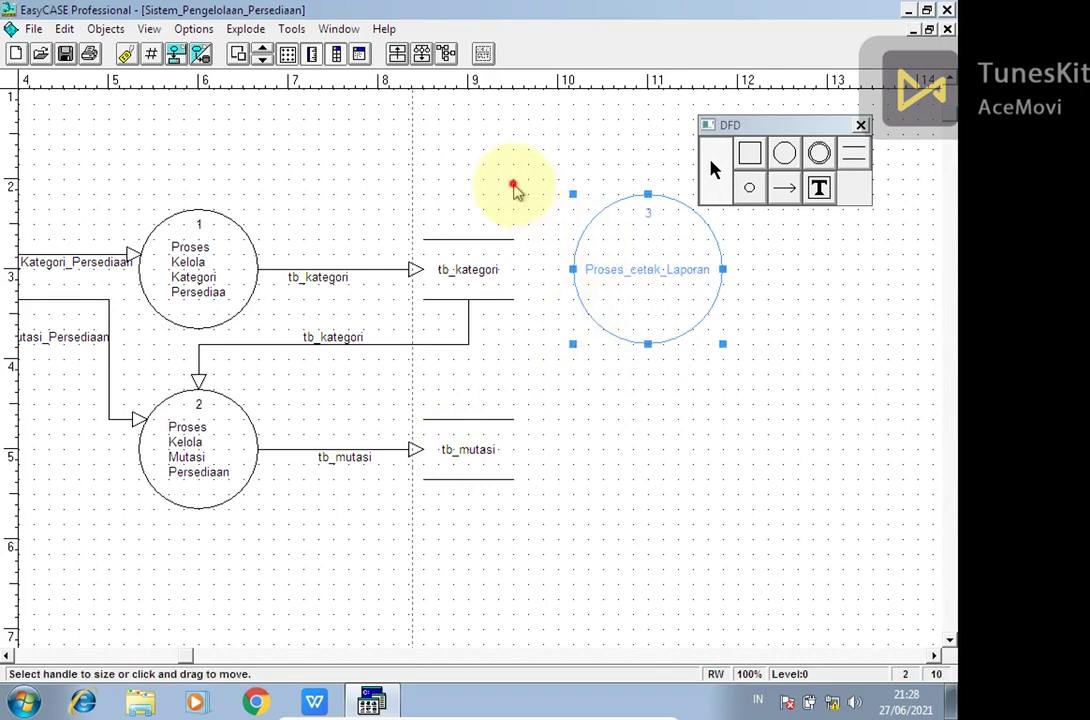
pyautogui.click(513, 190)
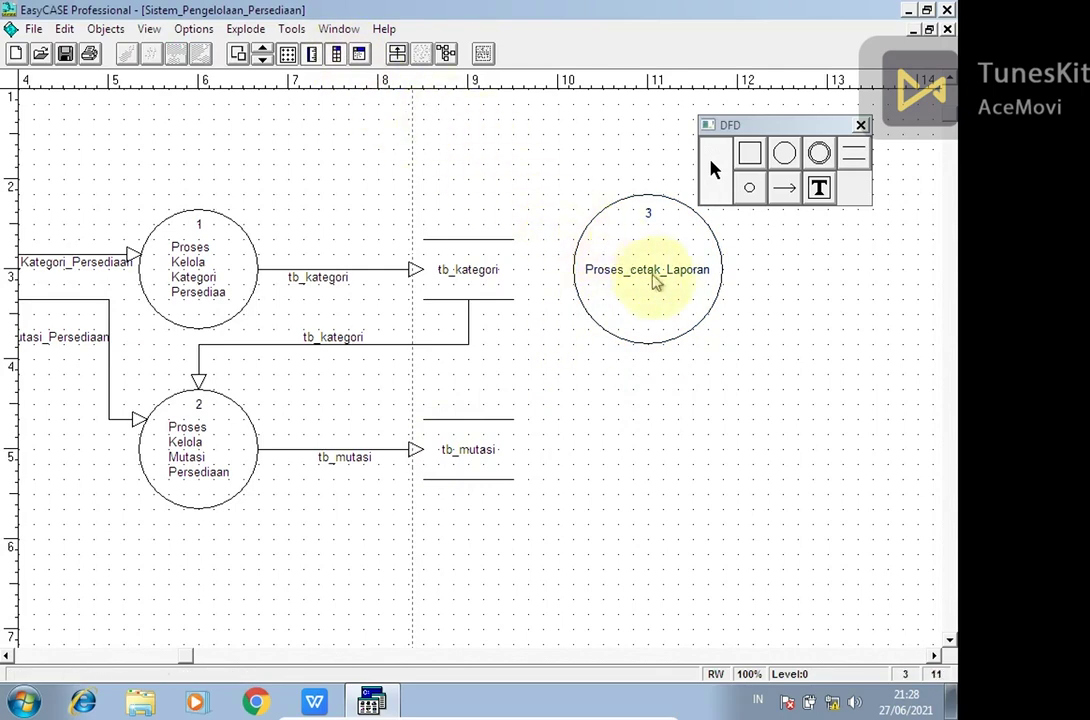
pyautogui.moveTo(648, 277); pyautogui.dragTo(700, 280)
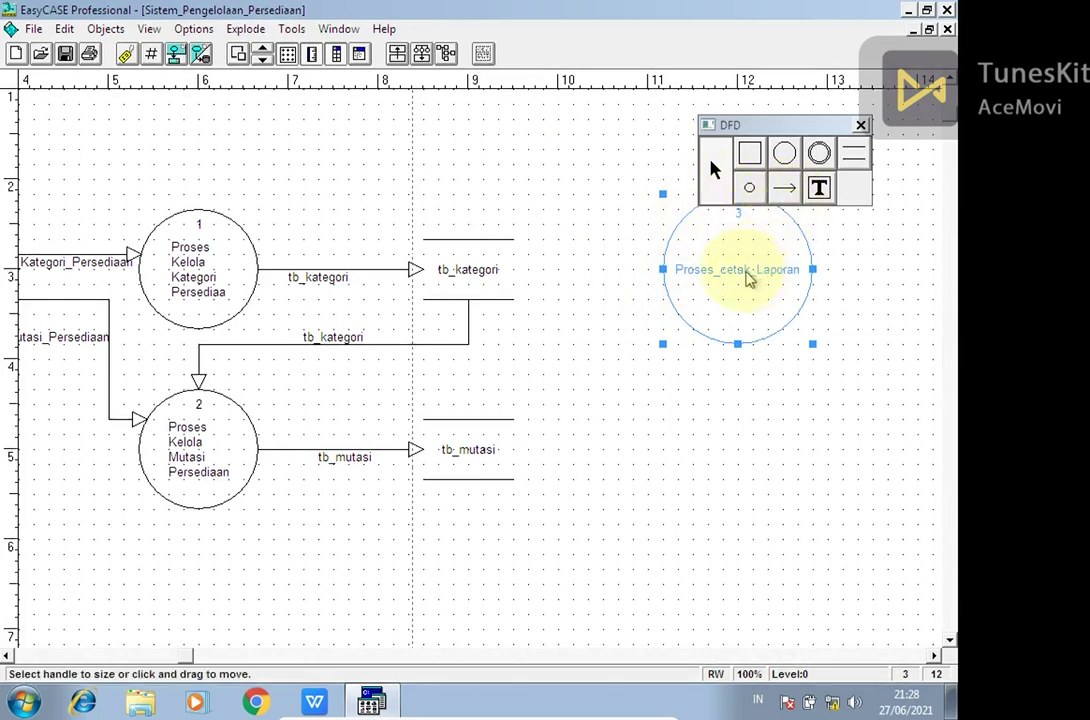
pyautogui.moveTo(724, 265)
pyautogui.mouseDown()
pyautogui.moveTo(693, 260)
pyautogui.moveTo(693, 273)
pyautogui.moveTo(738, 270)
pyautogui.mouseUp()
# - Draw a data flow from the right side of the tb_kategori data store to the left edge of process 3
pyautogui.click(784, 188)
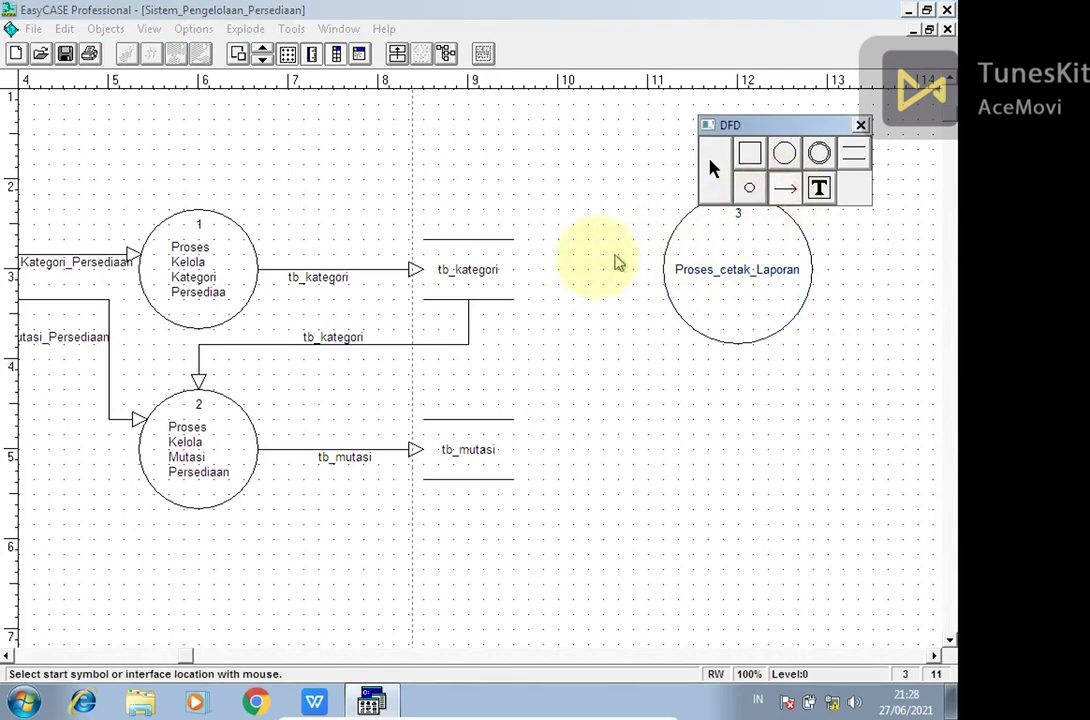
pyautogui.click(512, 282)
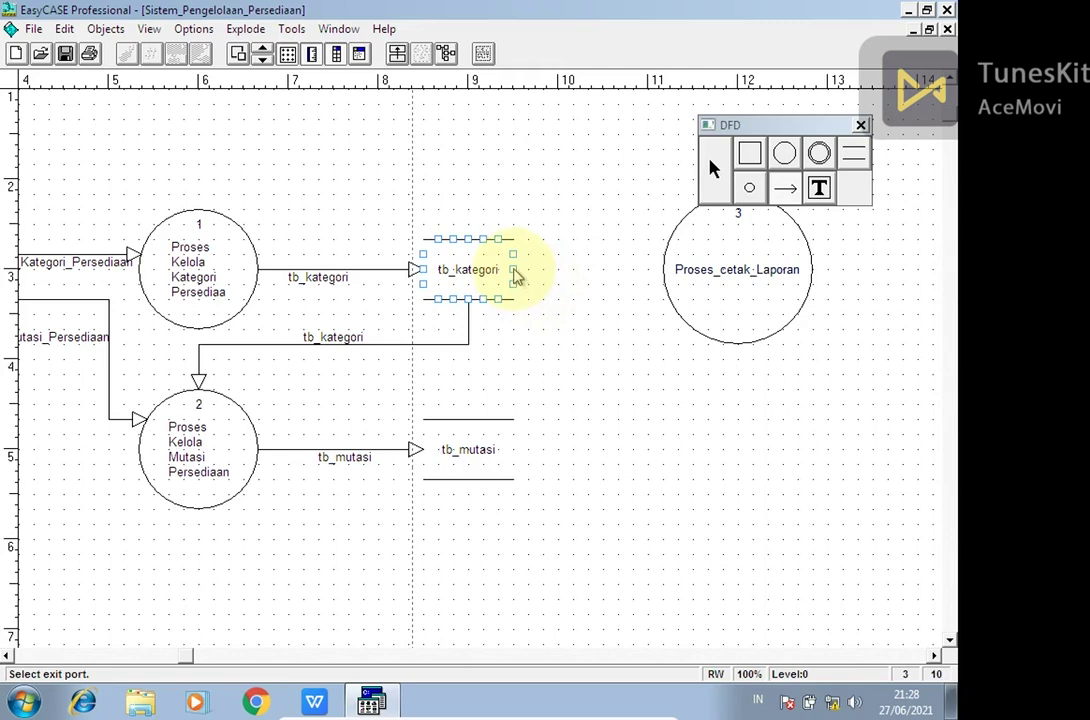
pyautogui.click(513, 272)
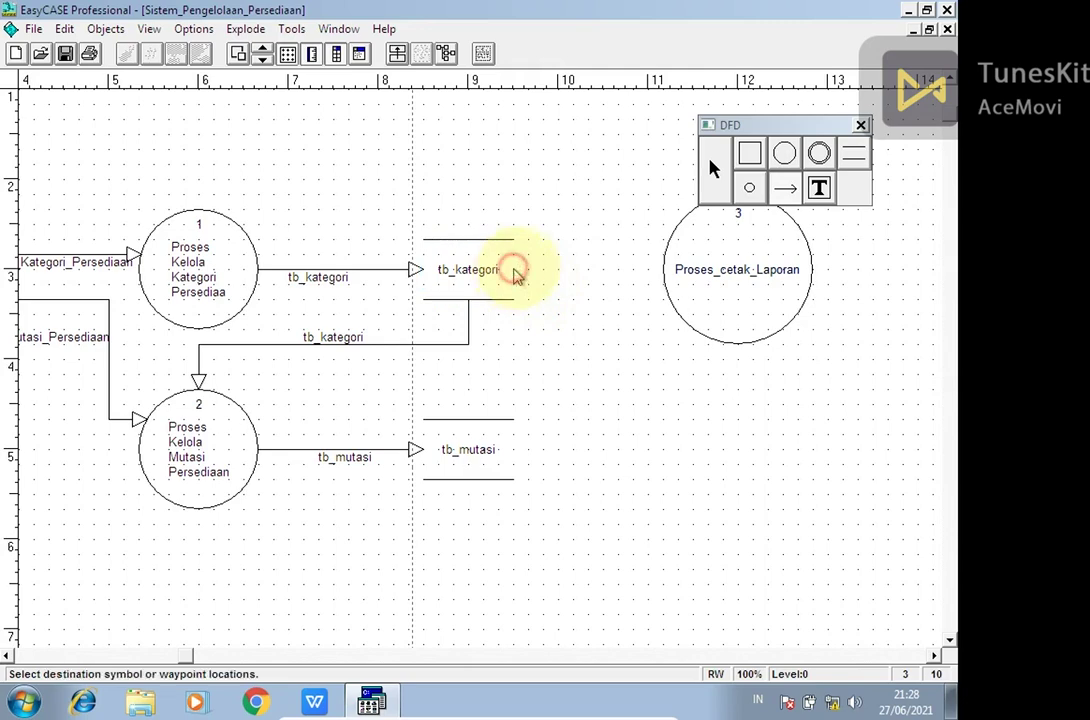
pyautogui.click(692, 280)
pyautogui.click(668, 279)
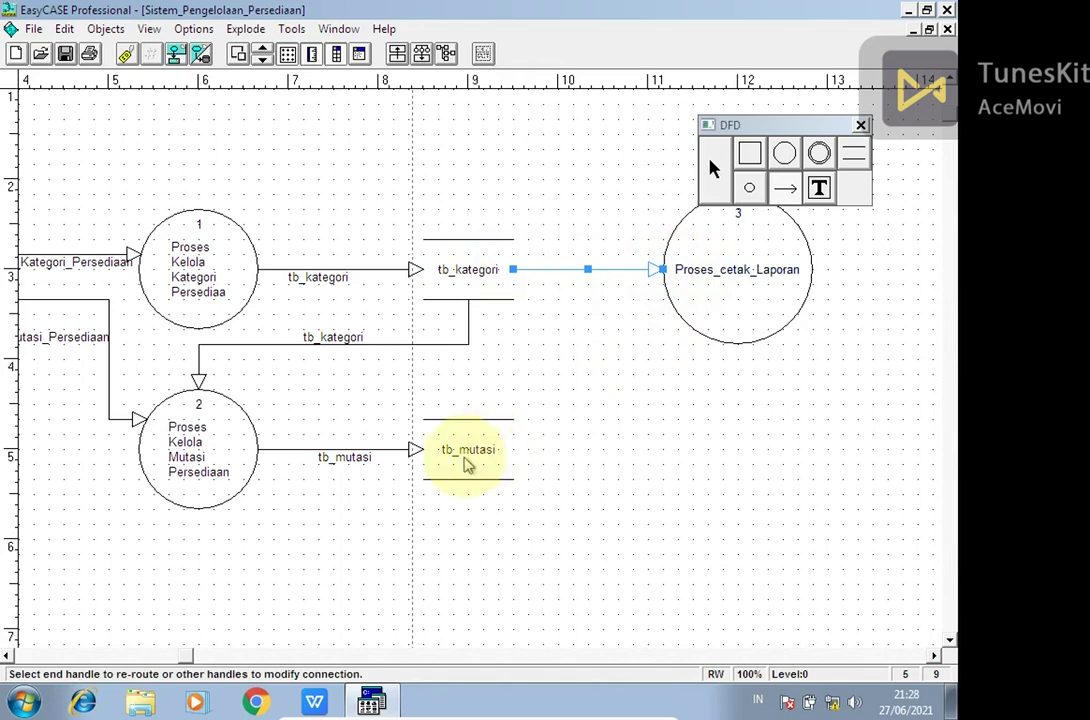
# - Draw a data flow from the right side of the tb_mutasi data store to the lower left edge of process 3
pyautogui.click(490, 458)
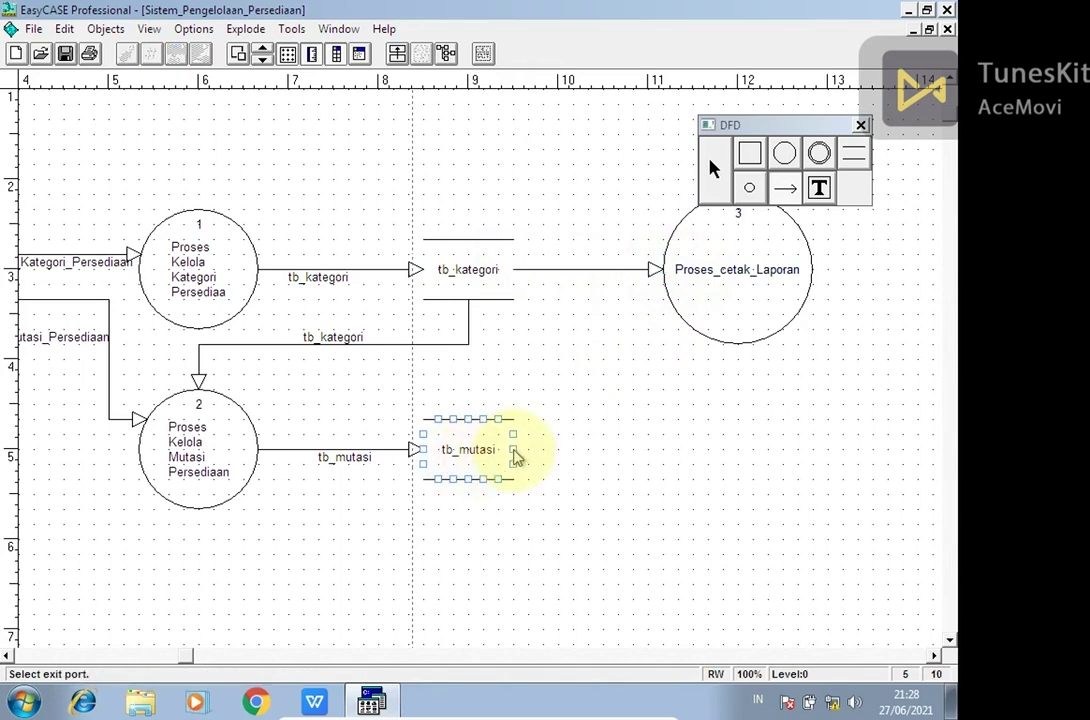
pyautogui.click(514, 454)
pyautogui.click(672, 293)
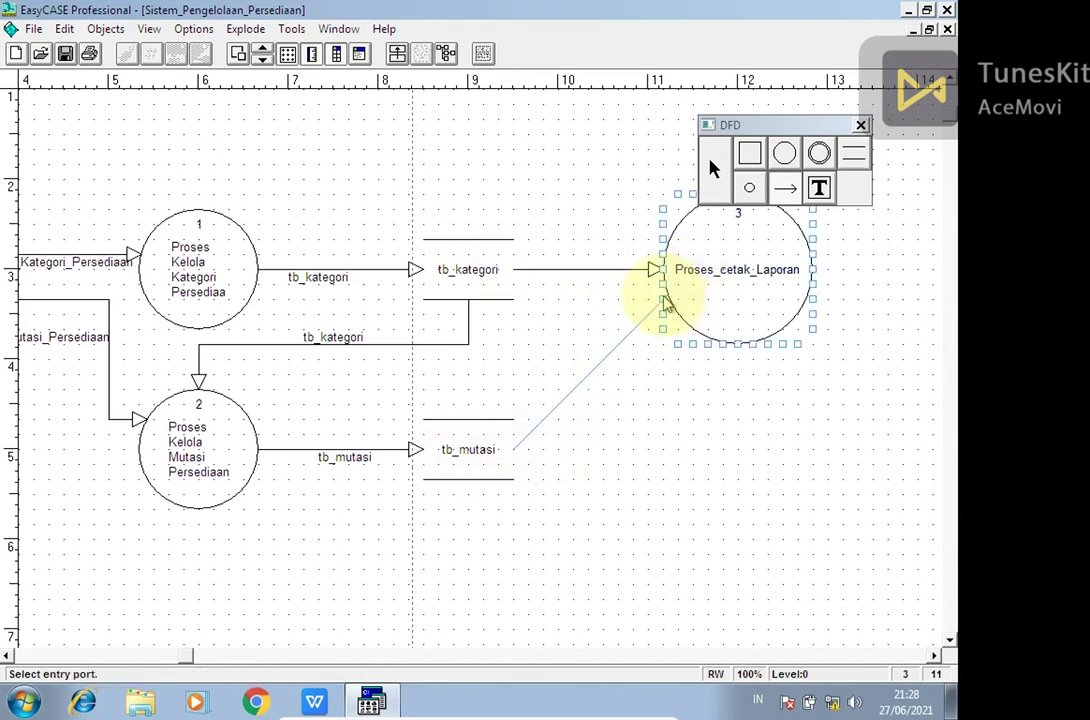
pyautogui.click(666, 304)
pyautogui.click(713, 166)
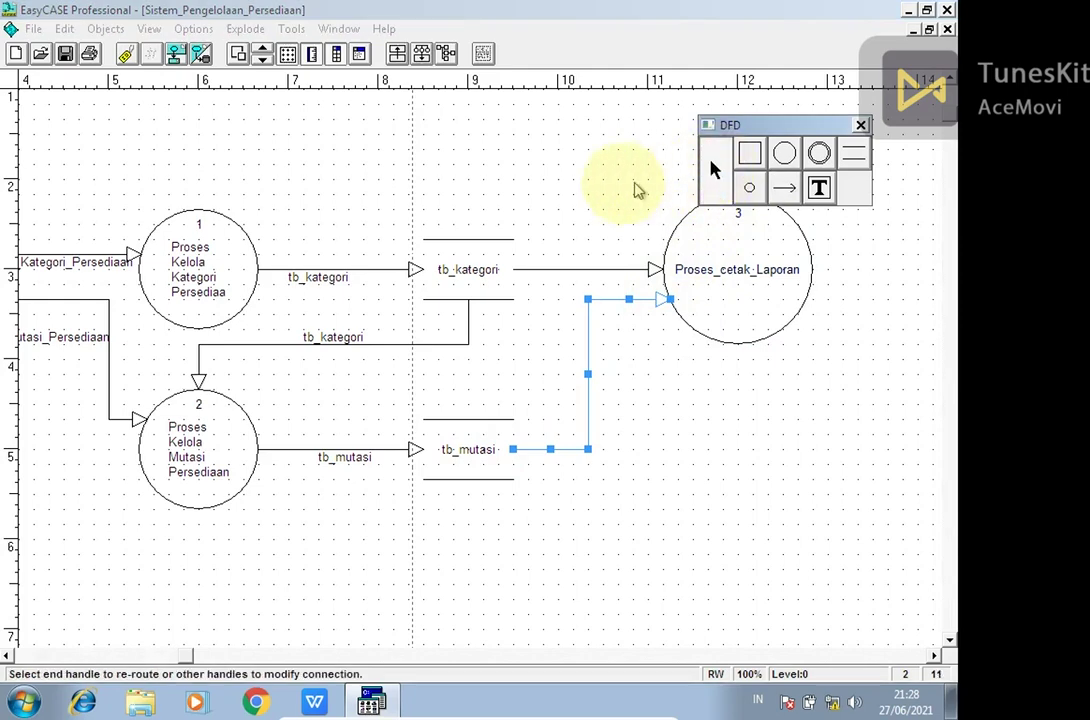
pyautogui.click(588, 184)
# - Name the flow from the tb_kategori store to process 3 tb_kategori without a child object, and shift its label left beneath the line
pyautogui.doubleClick(586, 269)
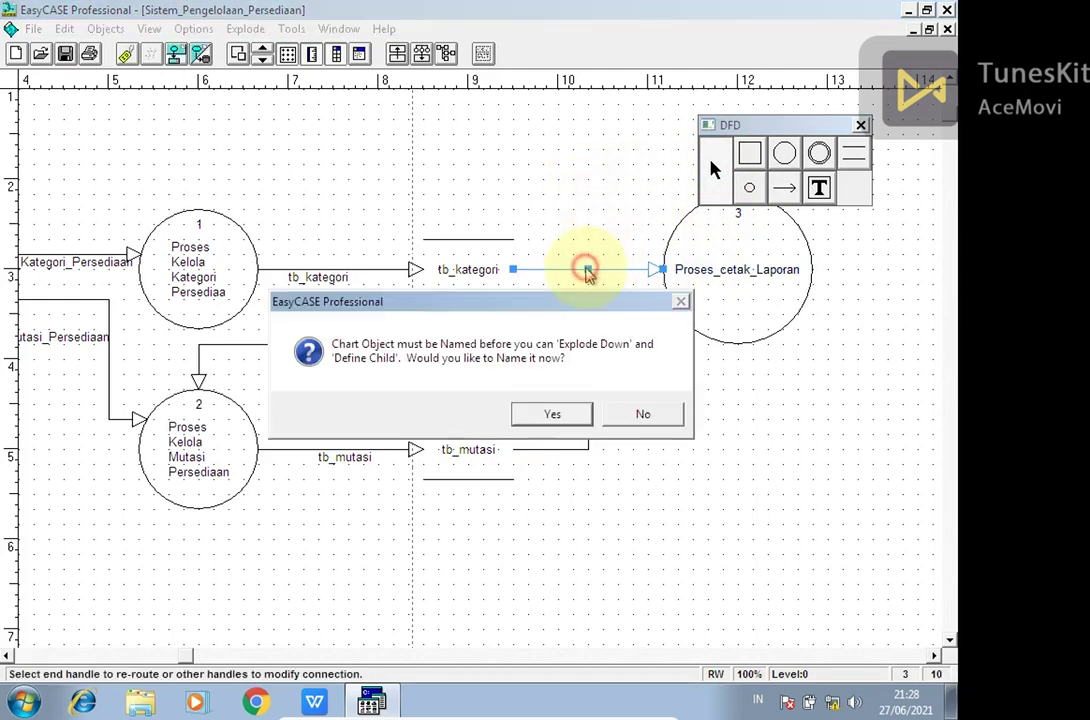
pyautogui.click(521, 404)
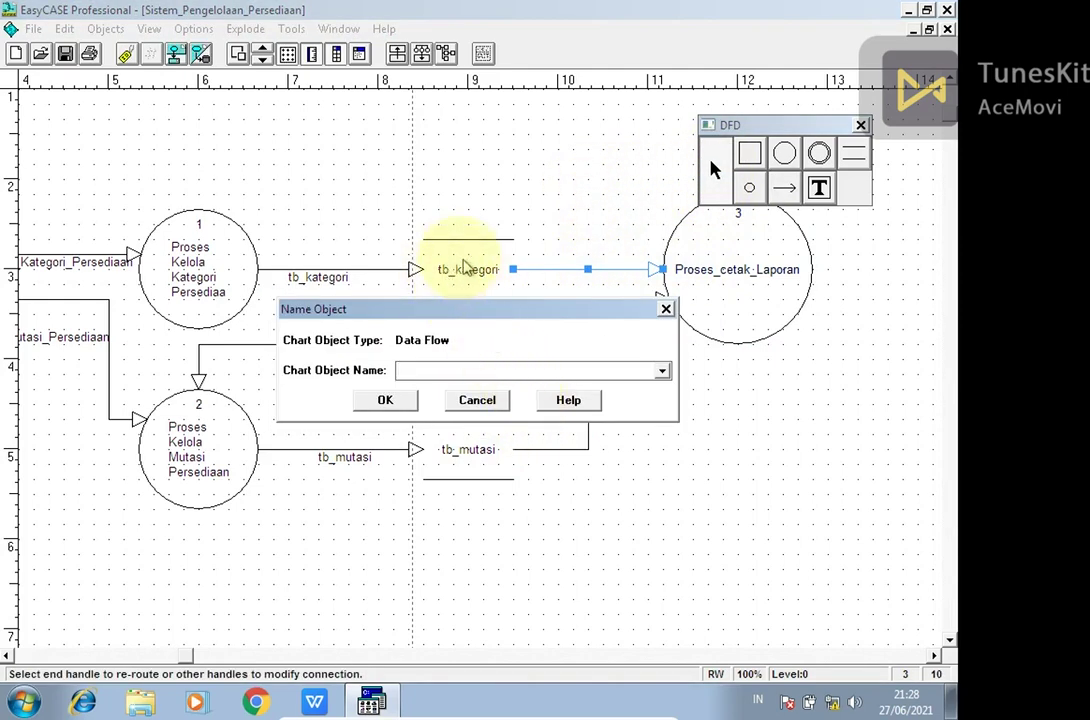
pyautogui.click(662, 371)
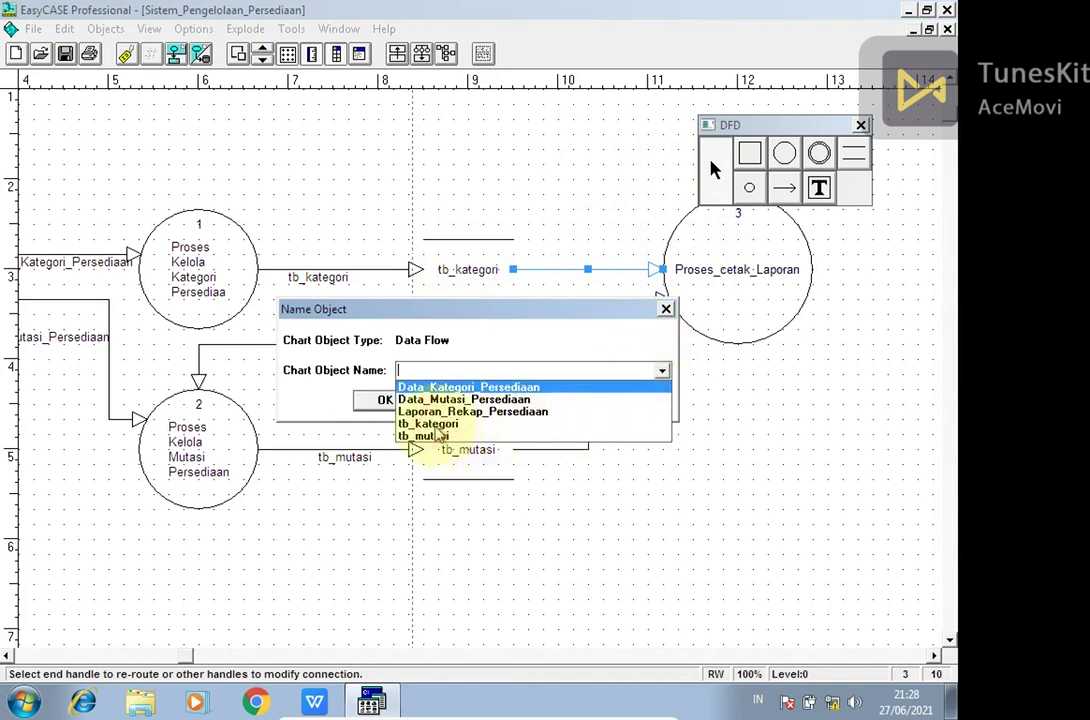
pyautogui.click(420, 423)
pyautogui.click(386, 400)
pyautogui.click(430, 447)
pyautogui.click(623, 277)
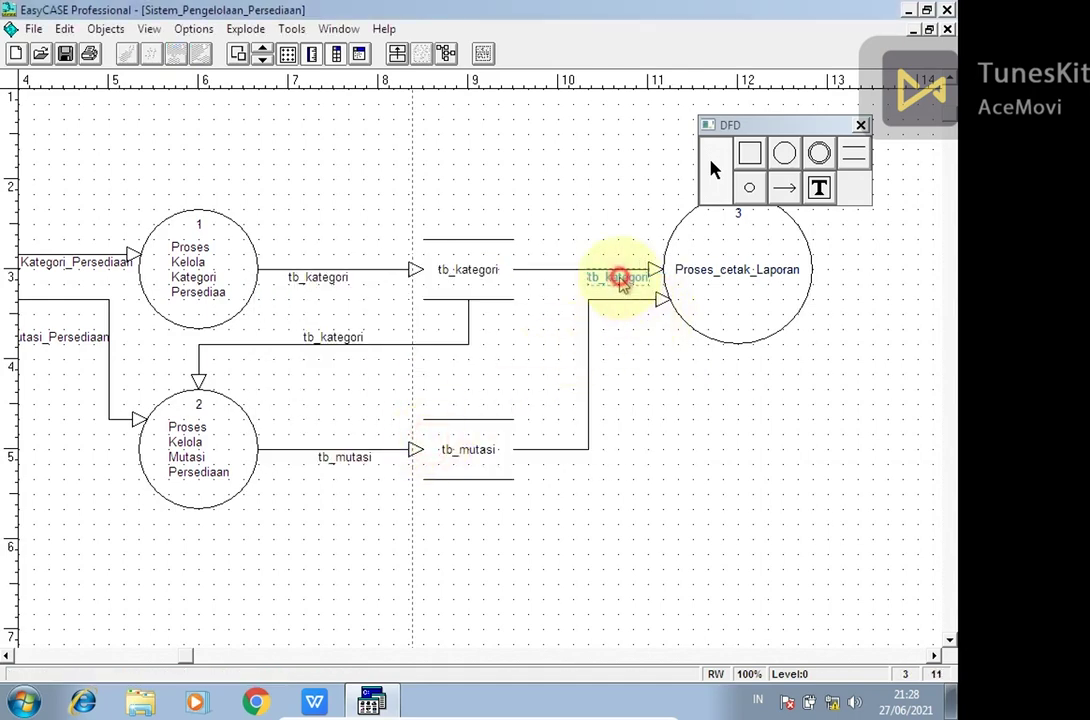
pyautogui.moveTo(620, 280); pyautogui.dragTo(577, 283)
pyautogui.moveTo(614, 323); pyautogui.dragTo(614, 323)
# - Move the vertical segment of the flow from tb_mutasi to process 3 right to about 10.8 on the horizontal ruler
pyautogui.click(585, 416)
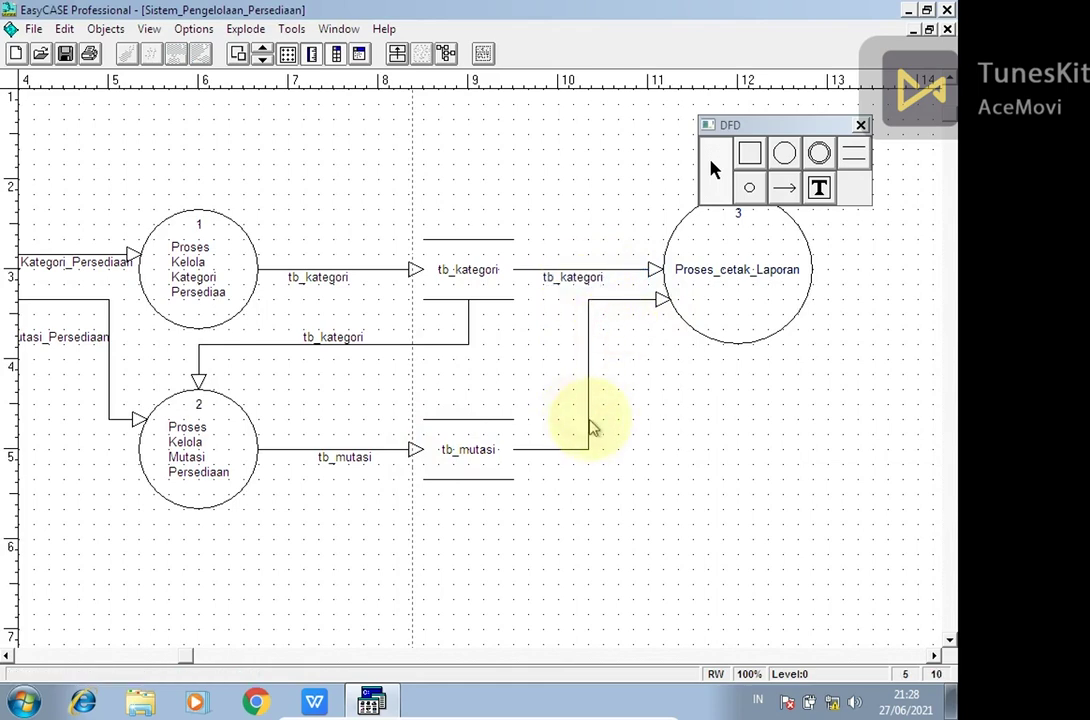
pyautogui.moveTo(588, 298); pyautogui.dragTo(629, 300)
pyautogui.moveTo(589, 450); pyautogui.dragTo(632, 449)
# - Name the flow from the tb_mutasi store to process 3 tb_mutasi without a child object, and shift its label left beneath the line
pyautogui.doubleClick(593, 450)
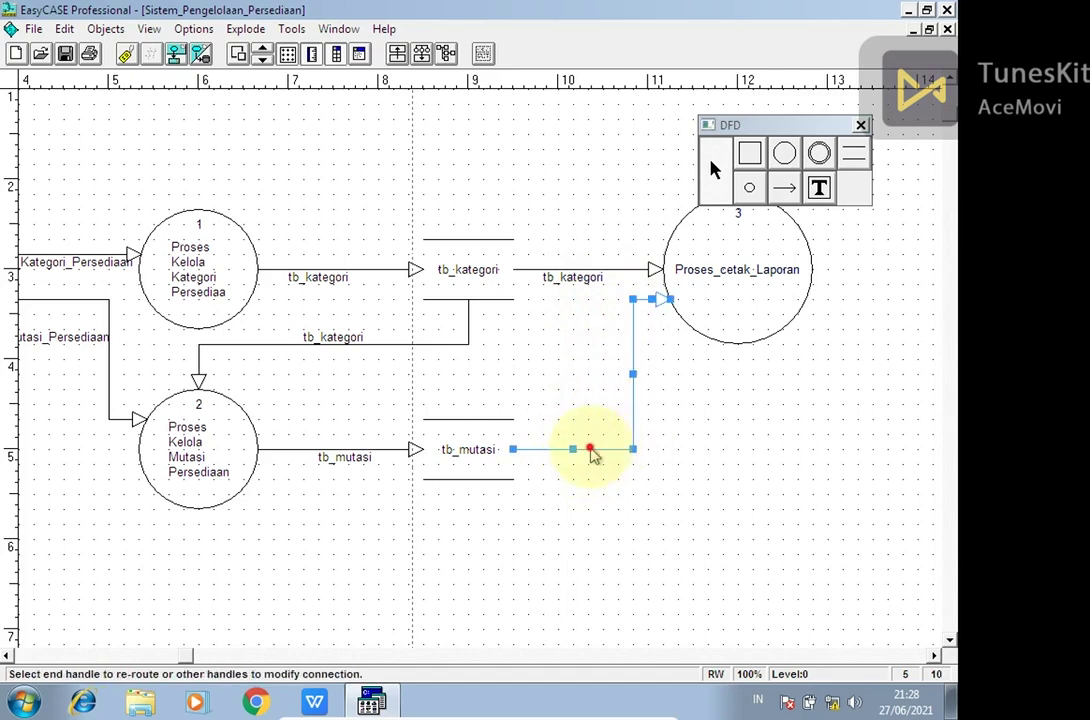
pyautogui.click(555, 413)
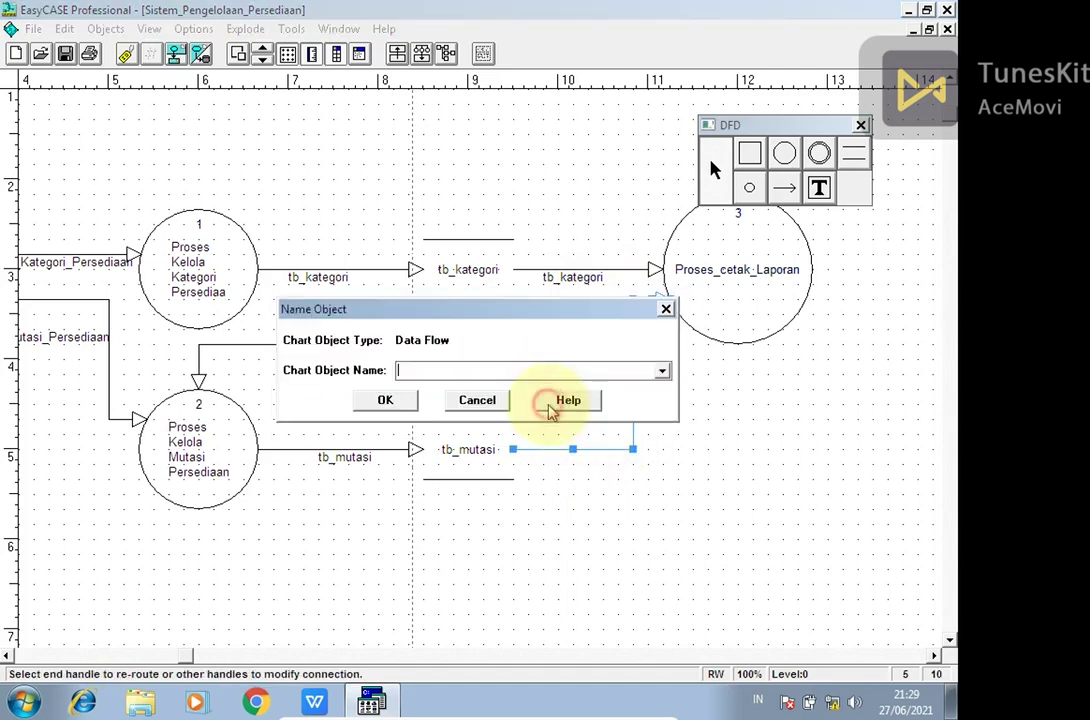
pyautogui.click(661, 372)
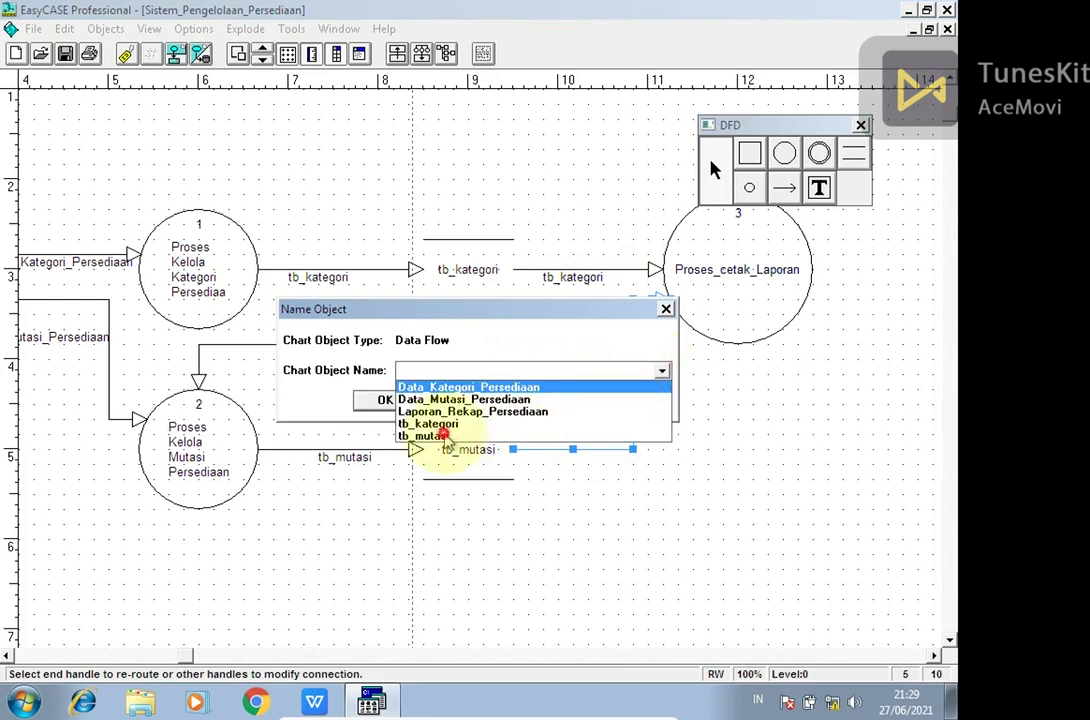
pyautogui.click(441, 435)
pyautogui.click(389, 401)
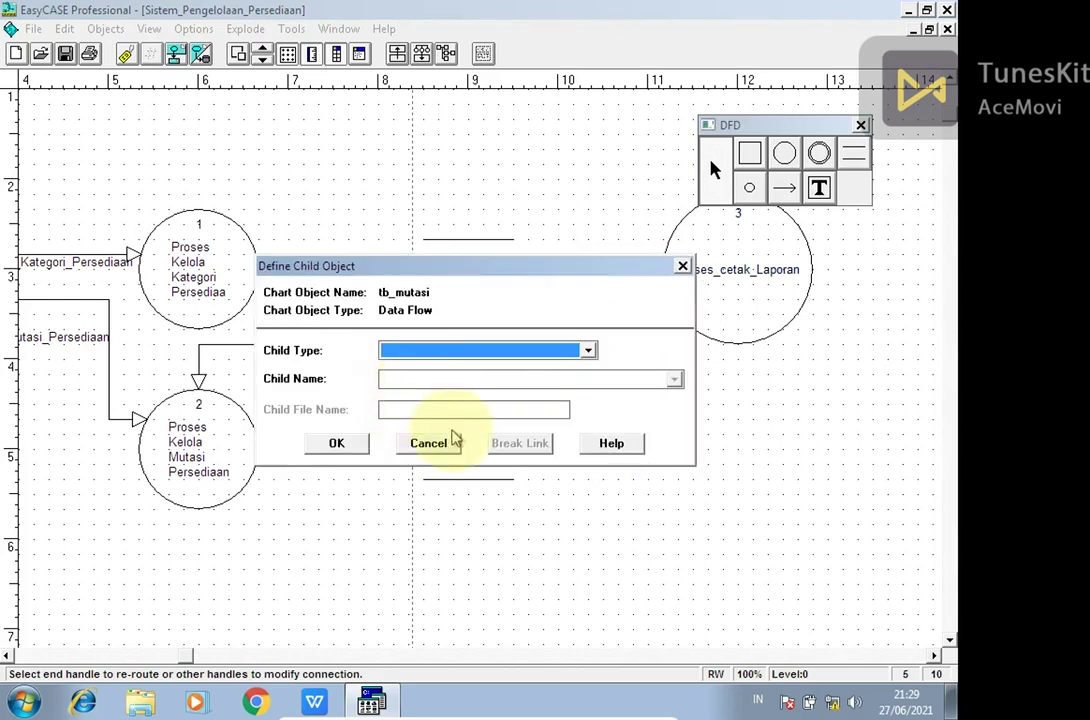
pyautogui.click(446, 442)
pyautogui.click(698, 425)
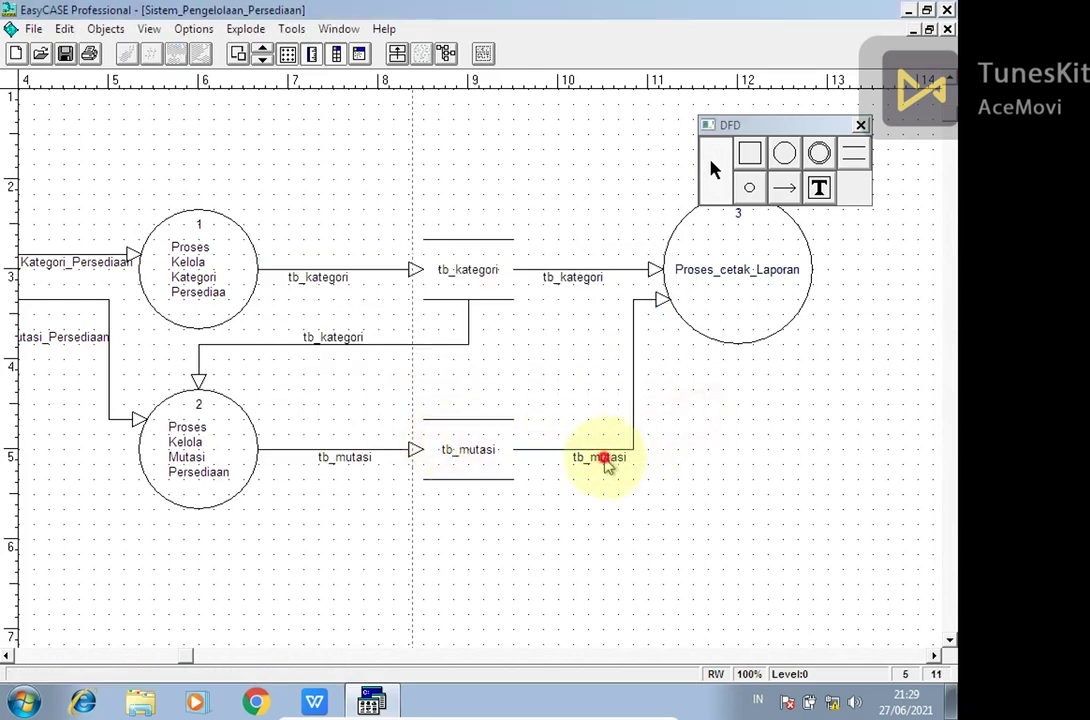
pyautogui.moveTo(603, 462); pyautogui.dragTo(572, 462)
# - Place an external entity directly below process 3, level with the tb_mutasi data store
pyautogui.click(750, 156)
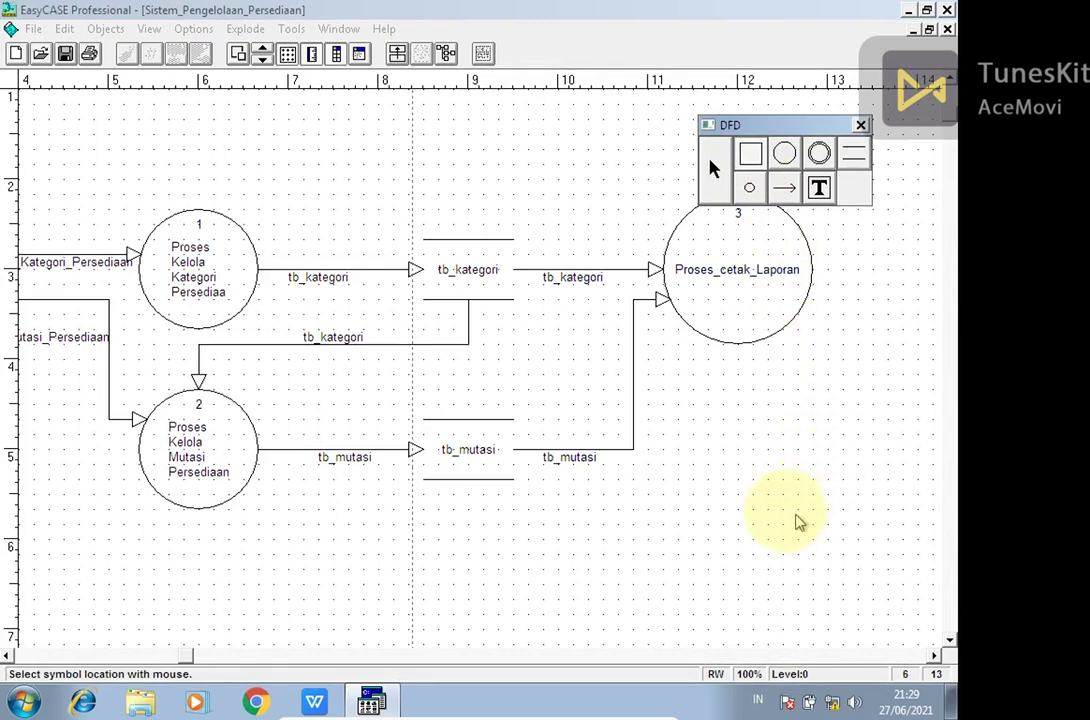
pyautogui.click(723, 478)
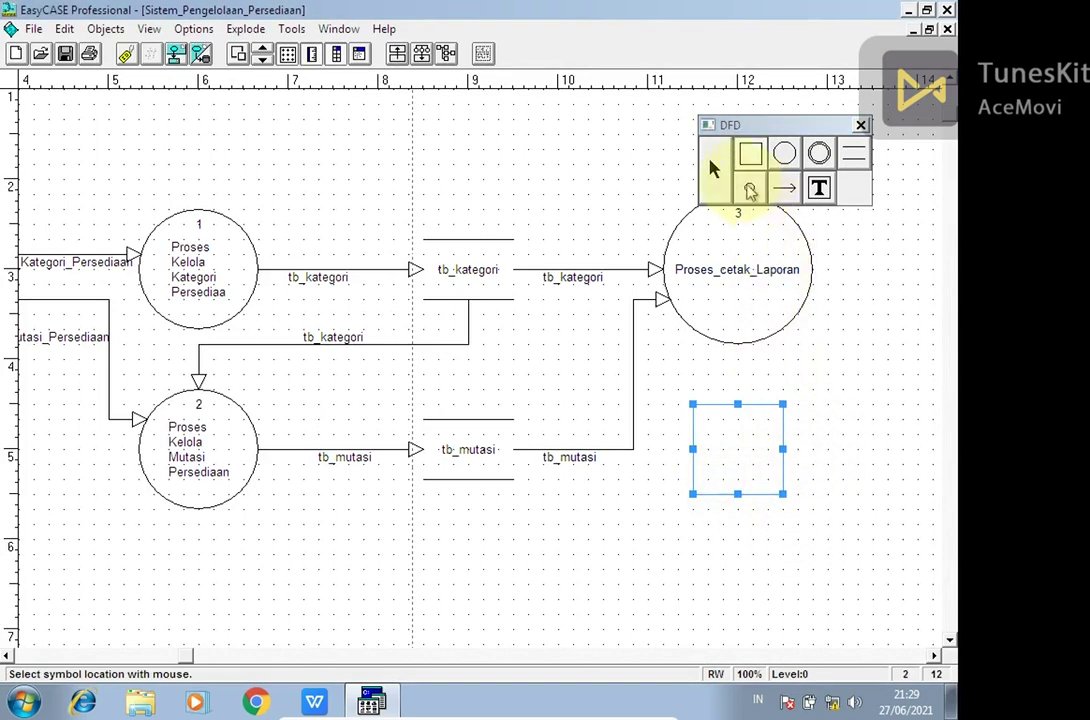
pyautogui.click(716, 170)
# - Name the external entity below process 3 Pimpinan, without defining a child object
pyautogui.doubleClick(738, 428)
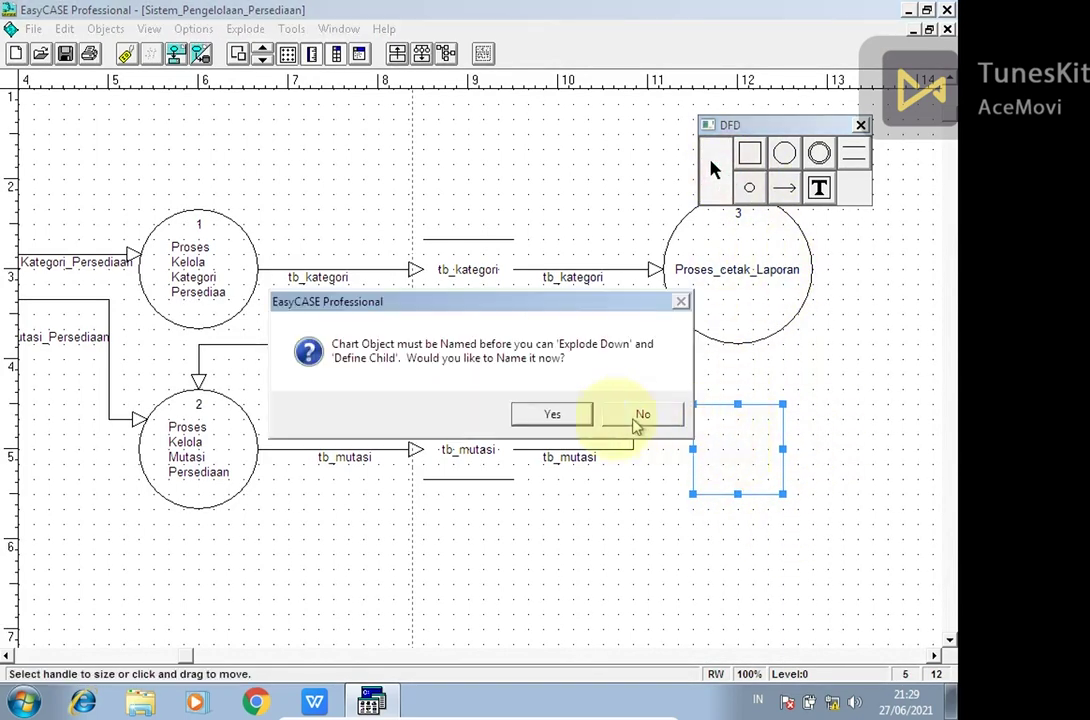
pyautogui.click(553, 412)
pyautogui.click(661, 372)
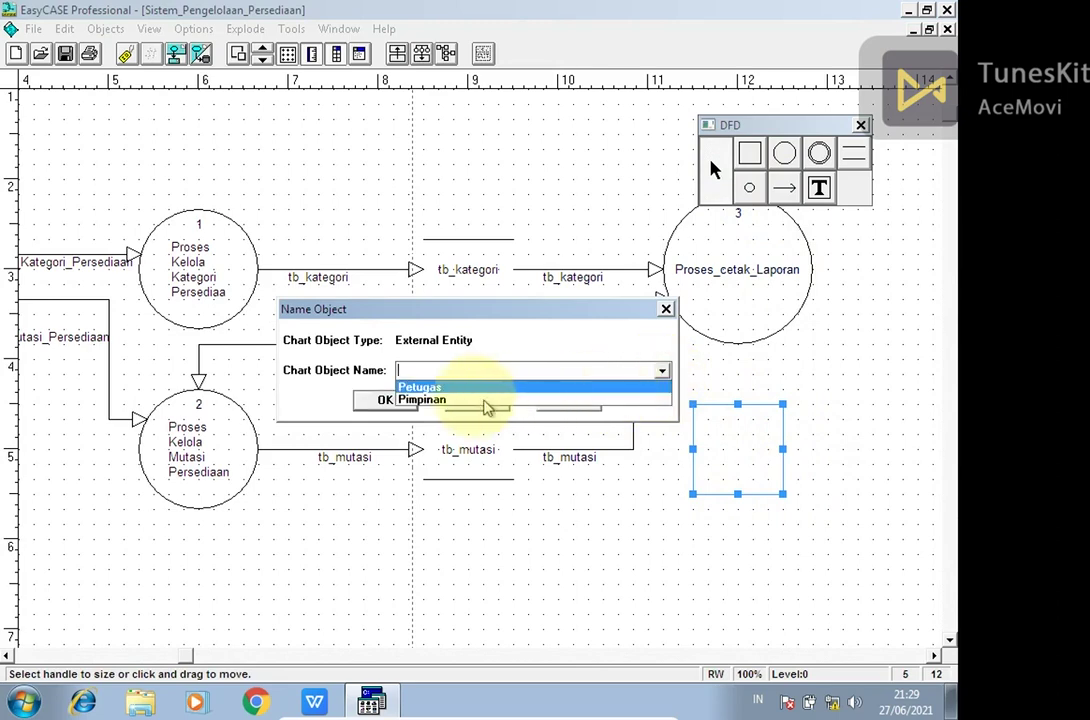
pyautogui.click(443, 400)
pyautogui.click(402, 401)
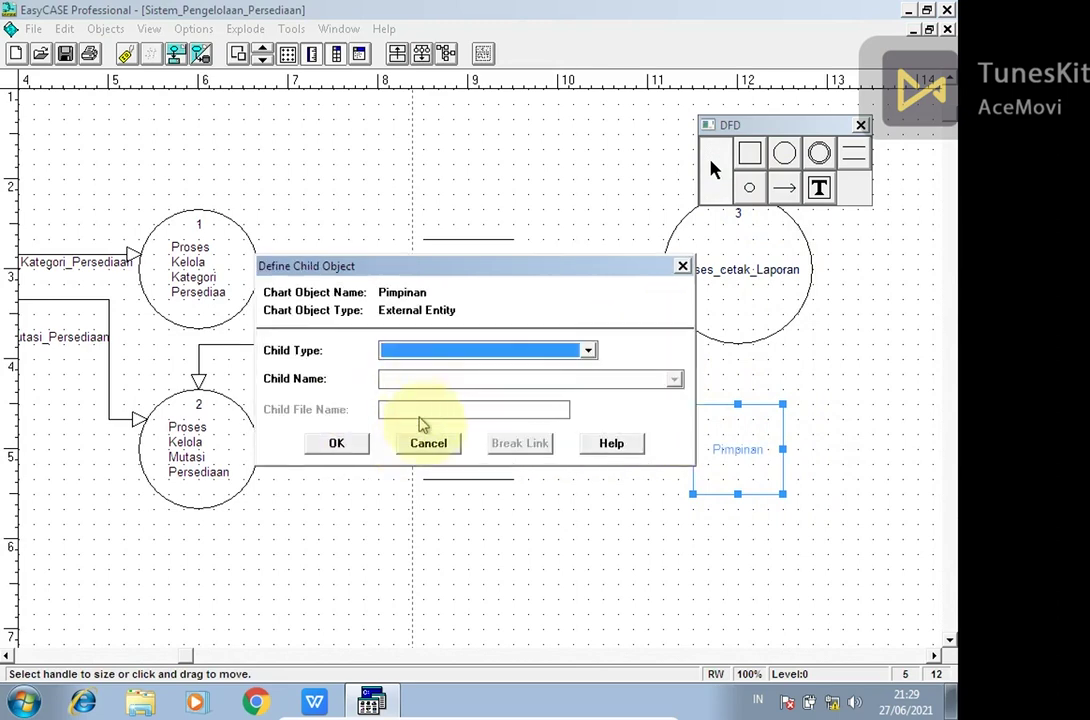
pyautogui.click(424, 444)
pyautogui.click(852, 370)
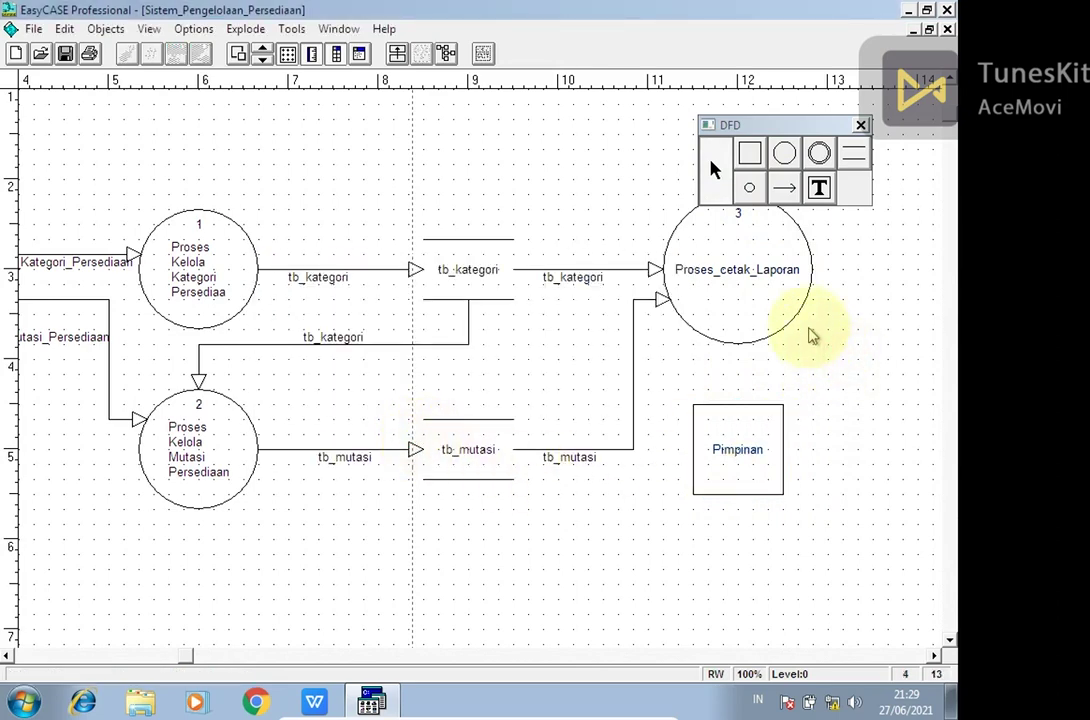
# - Draw a vertical data flow from the bottom centre of process 3 to the top centre of the Pimpinan entity
pyautogui.click(784, 188)
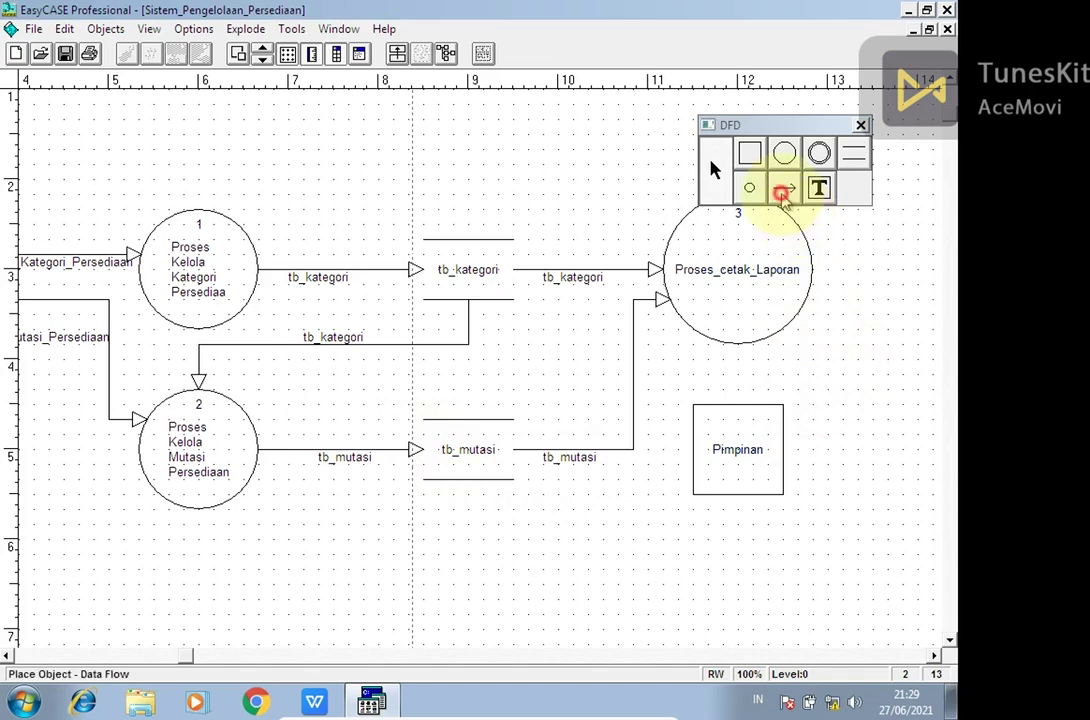
pyautogui.click(723, 319)
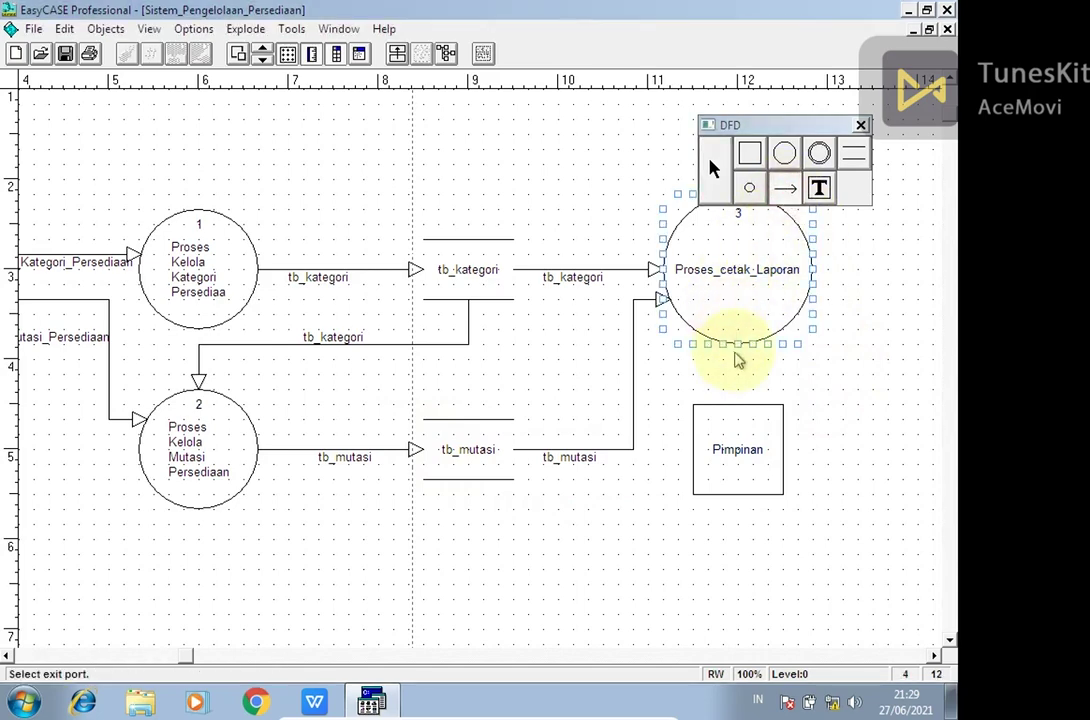
pyautogui.click(738, 348)
pyautogui.click(731, 427)
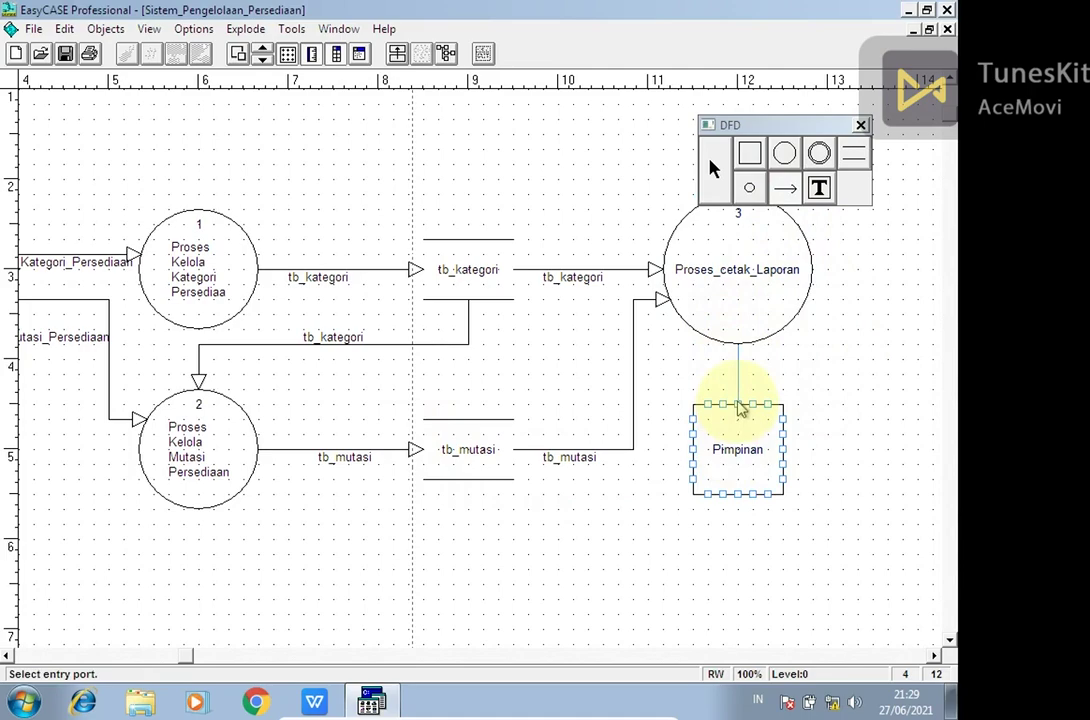
pyautogui.click(740, 406)
pyautogui.click(711, 172)
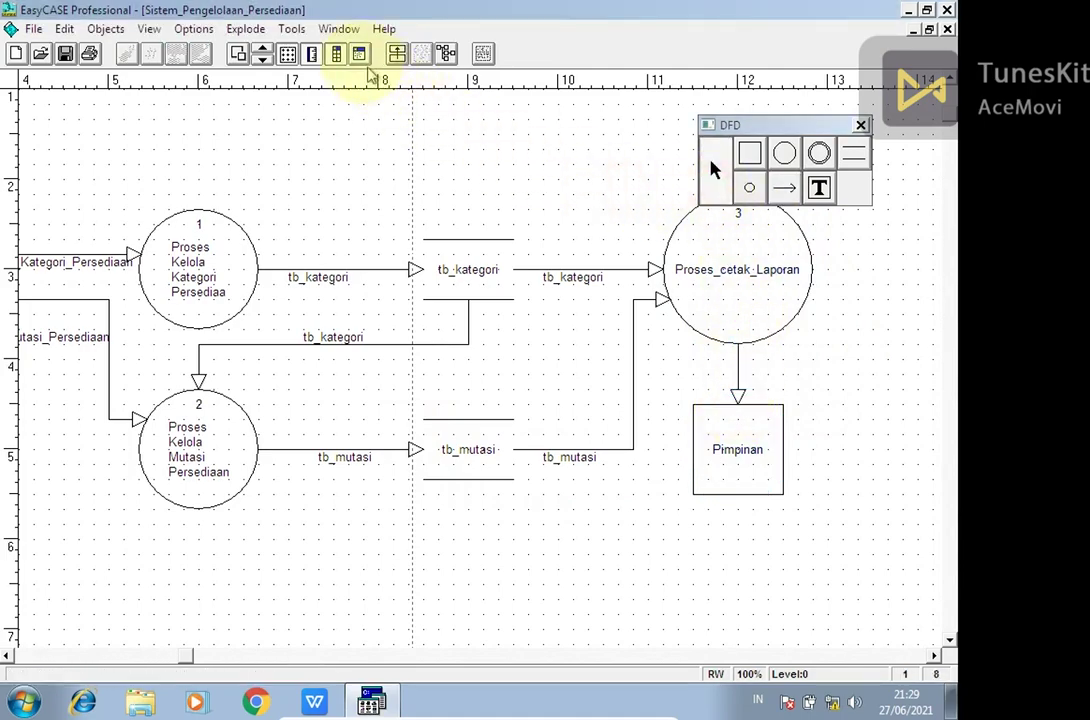
# - Check the context diagram's flow into Pimpinan, and name the level 0 flow from process 3 to Pimpinan Laporan_Rekap_Persediaan without a child object
pyautogui.click(339, 28)
pyautogui.click(370, 176)
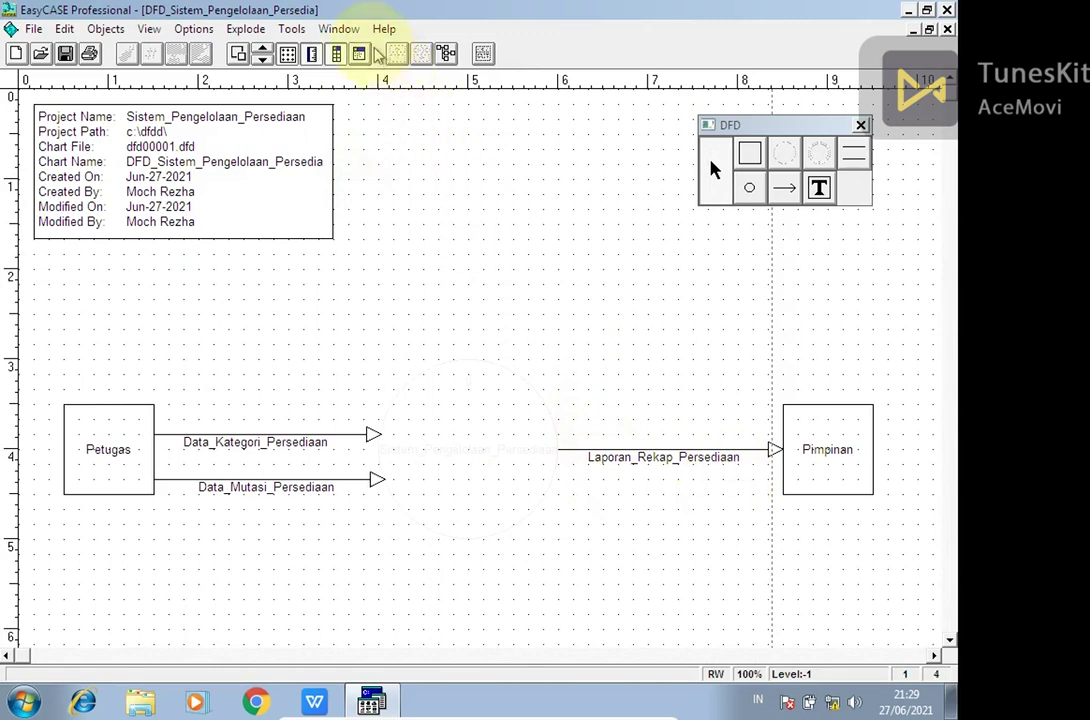
pyautogui.click(339, 28)
pyautogui.click(383, 192)
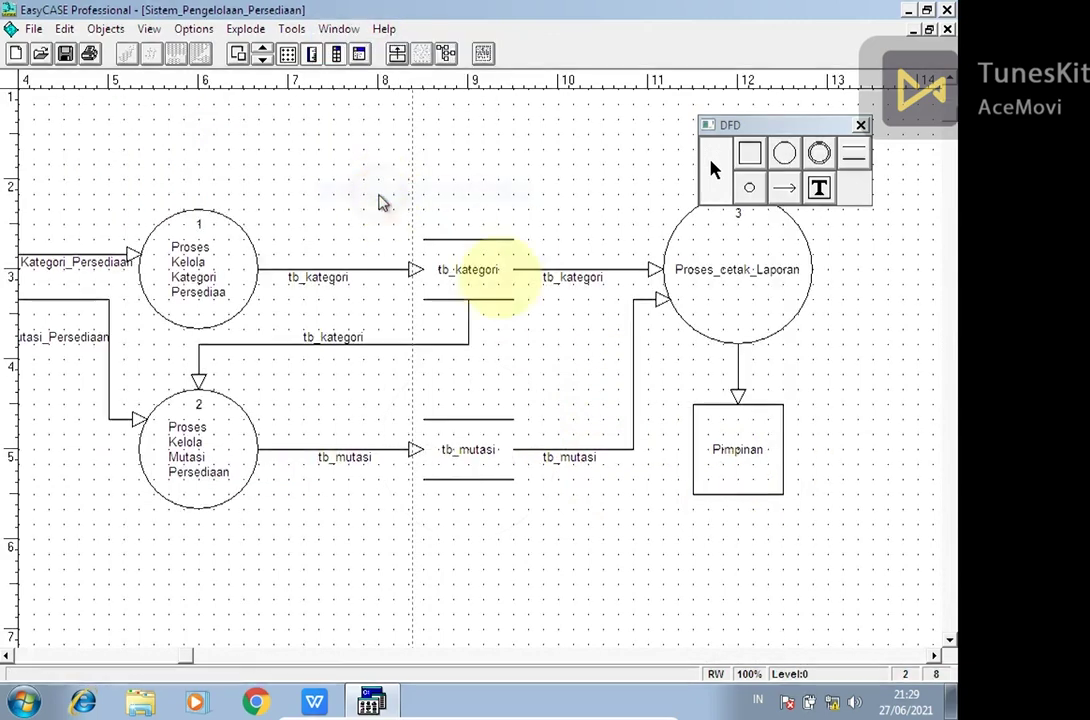
pyautogui.doubleClick(737, 372)
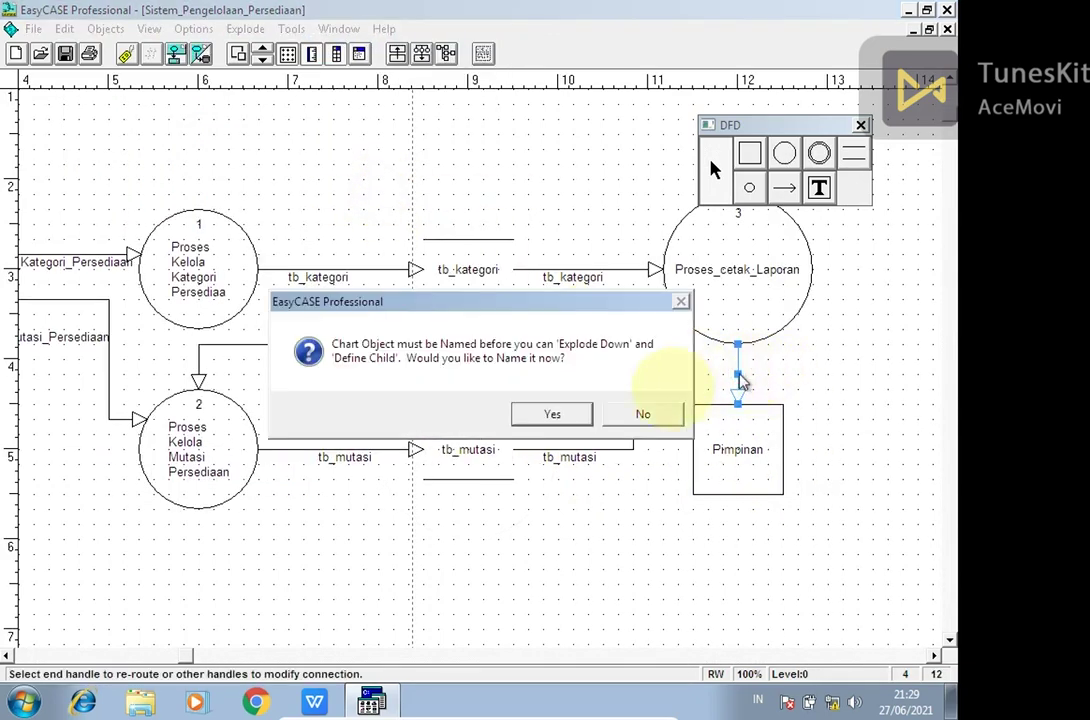
pyautogui.click(555, 414)
pyautogui.click(662, 372)
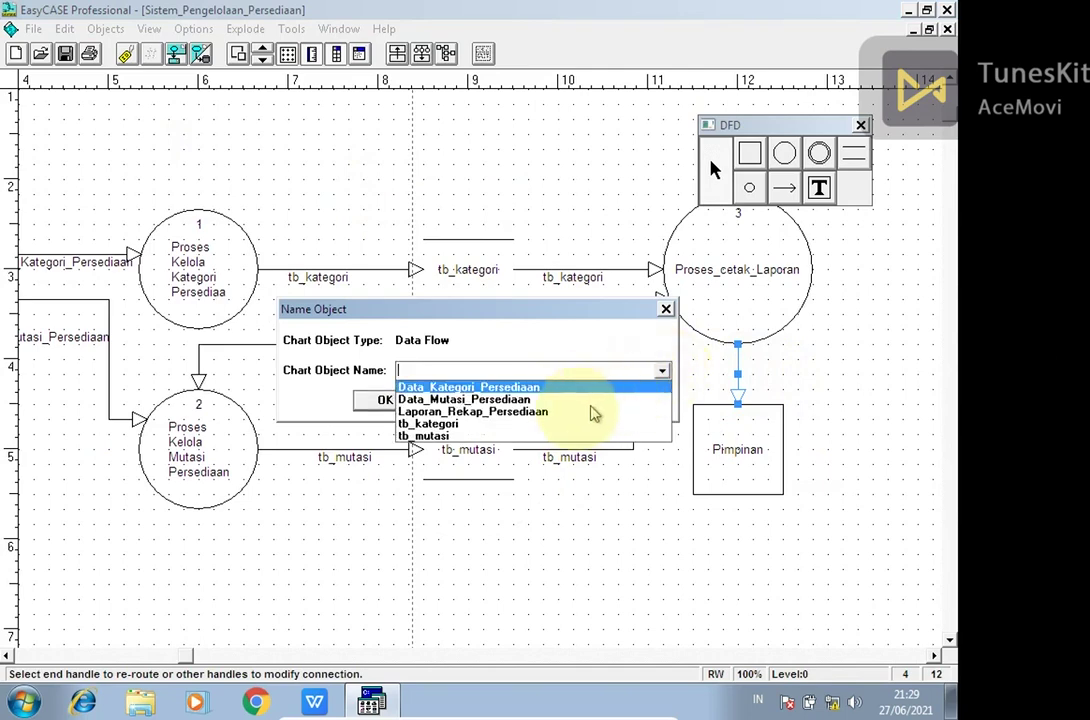
pyautogui.click(470, 411)
pyautogui.click(388, 402)
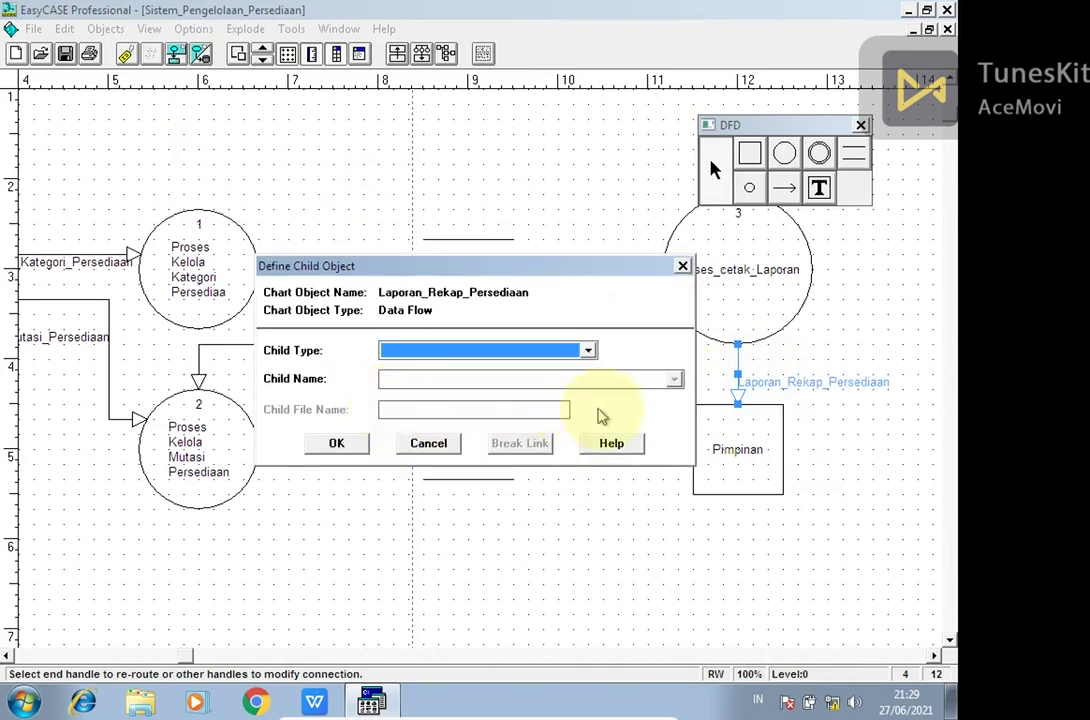
pyautogui.click(450, 446)
pyautogui.click(650, 575)
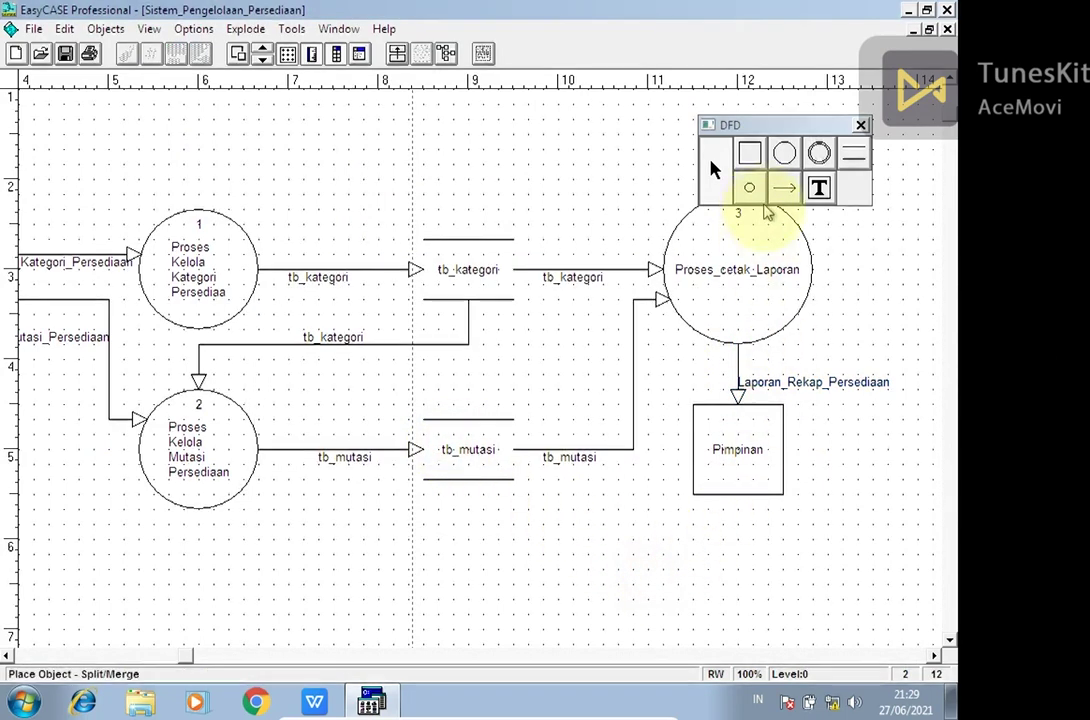
# - Shift the Laporan_Rekap_Persediaan label slightly up along its line, and move the DFD palette clear of process 3
pyautogui.moveTo(806, 383); pyautogui.dragTo(786, 362)
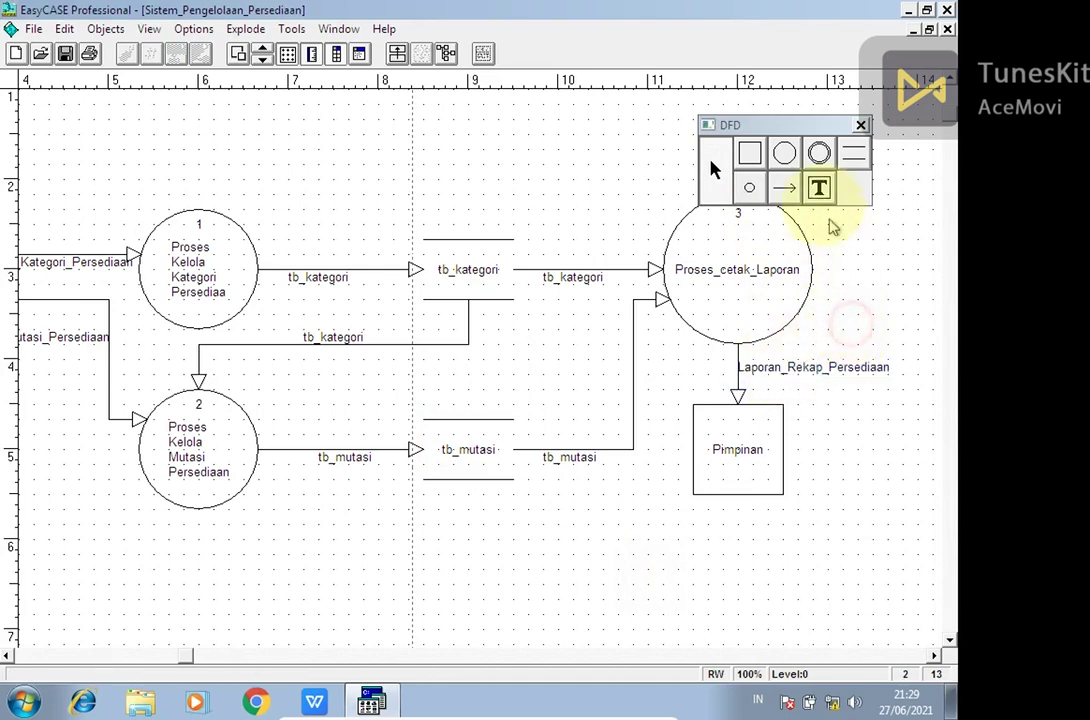
pyautogui.click(795, 152)
pyautogui.moveTo(785, 125); pyautogui.dragTo(814, 90)
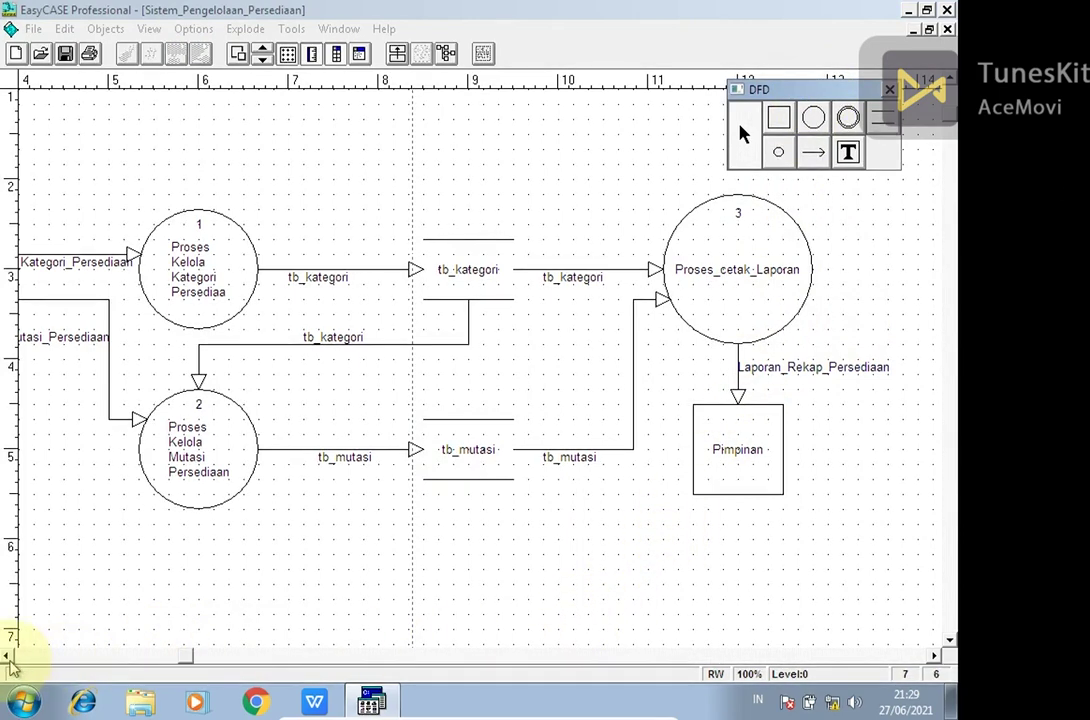
# - Review the level 0 chart from the Petugas entity across to process 3, and switch to the context diagram DFD_Sistem_Pengelolaan_Persedia
pyautogui.click(8, 657)
pyautogui.click(8, 657)
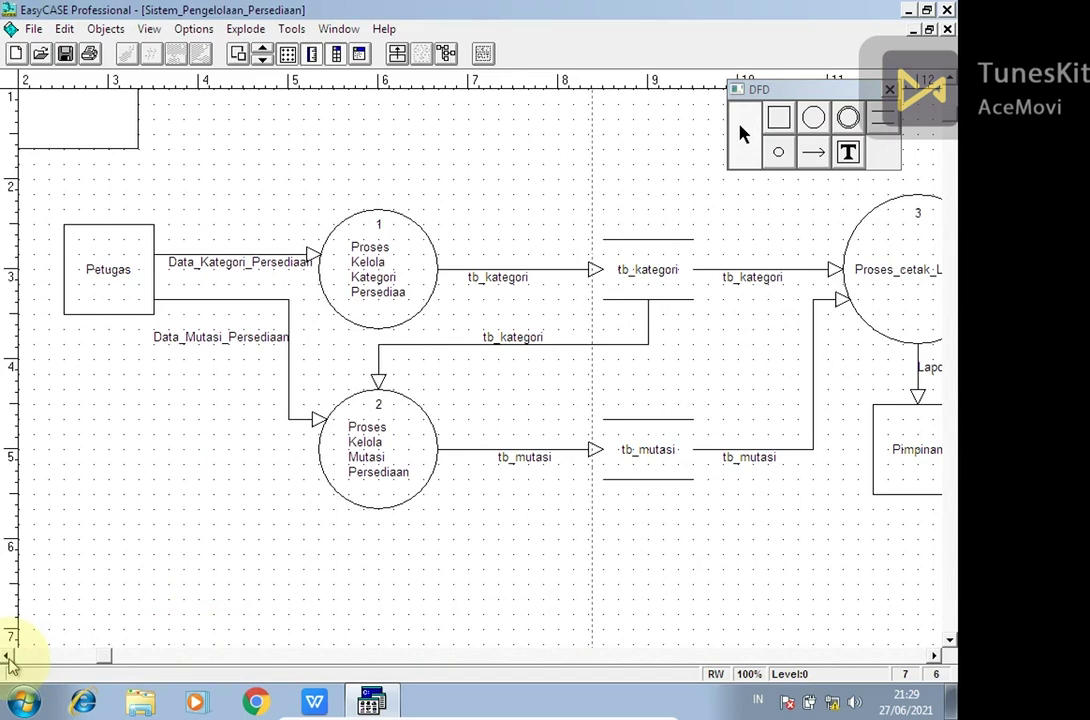
pyautogui.click(8, 657)
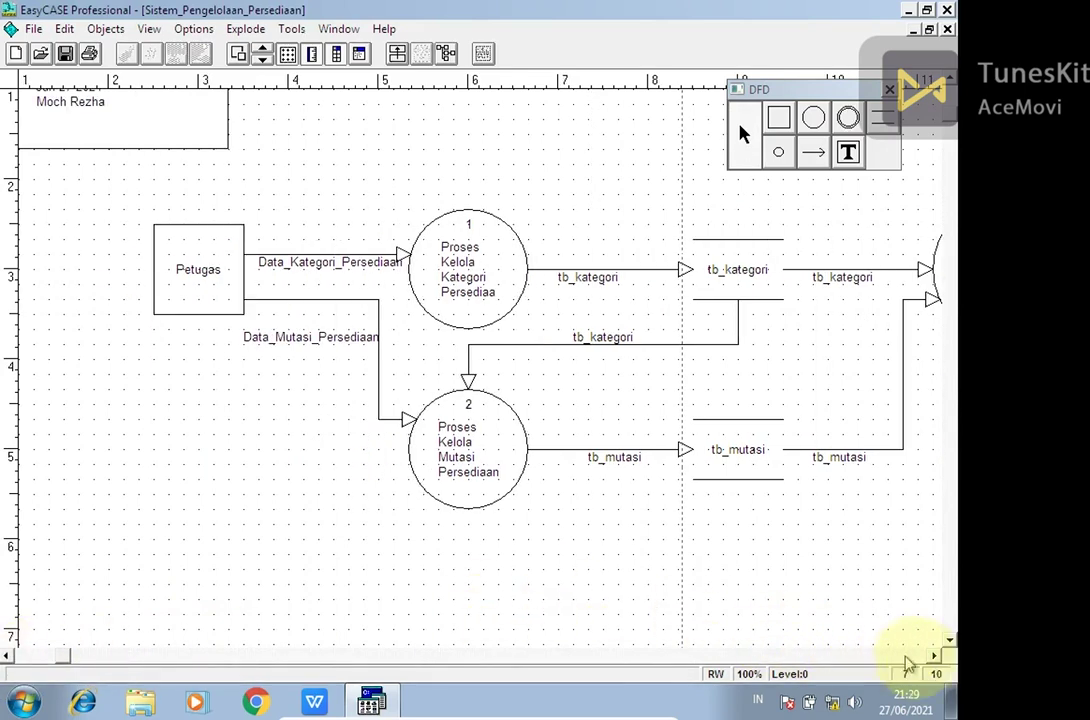
pyautogui.click(934, 657)
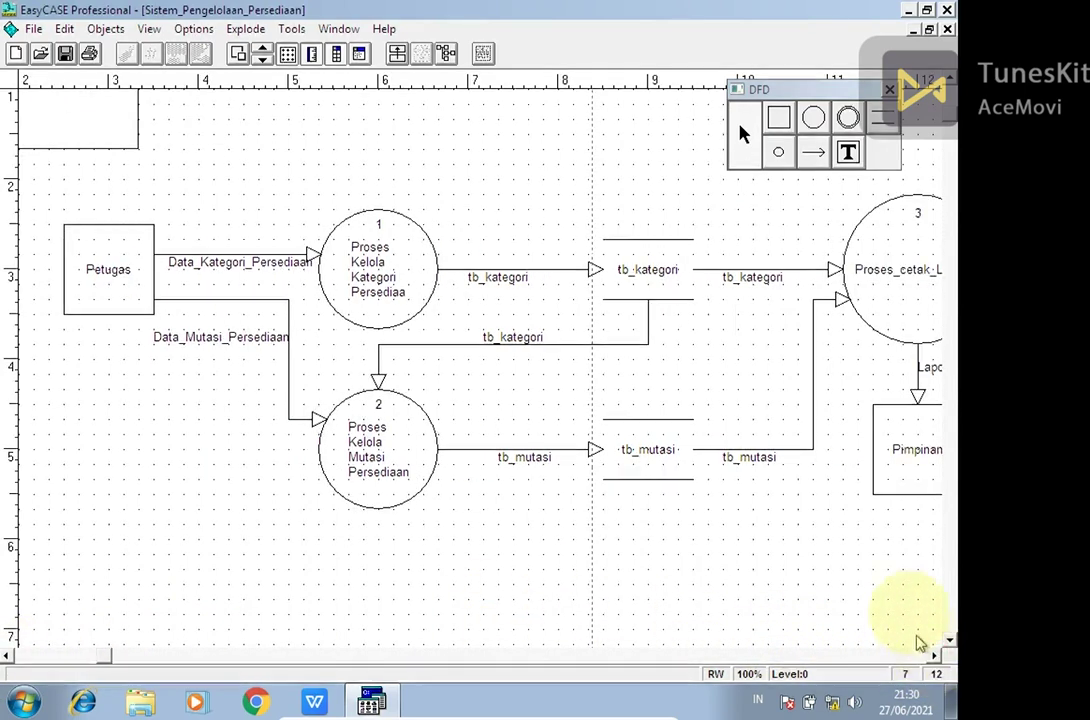
pyautogui.click(951, 94)
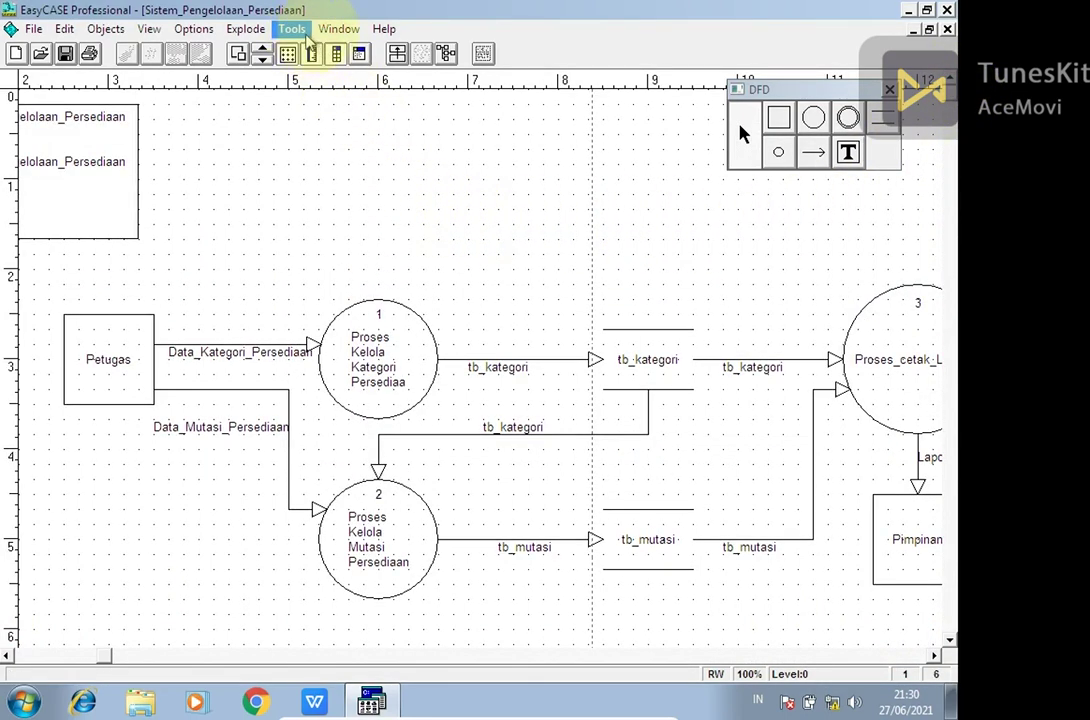
pyautogui.click(338, 28)
pyautogui.click(350, 176)
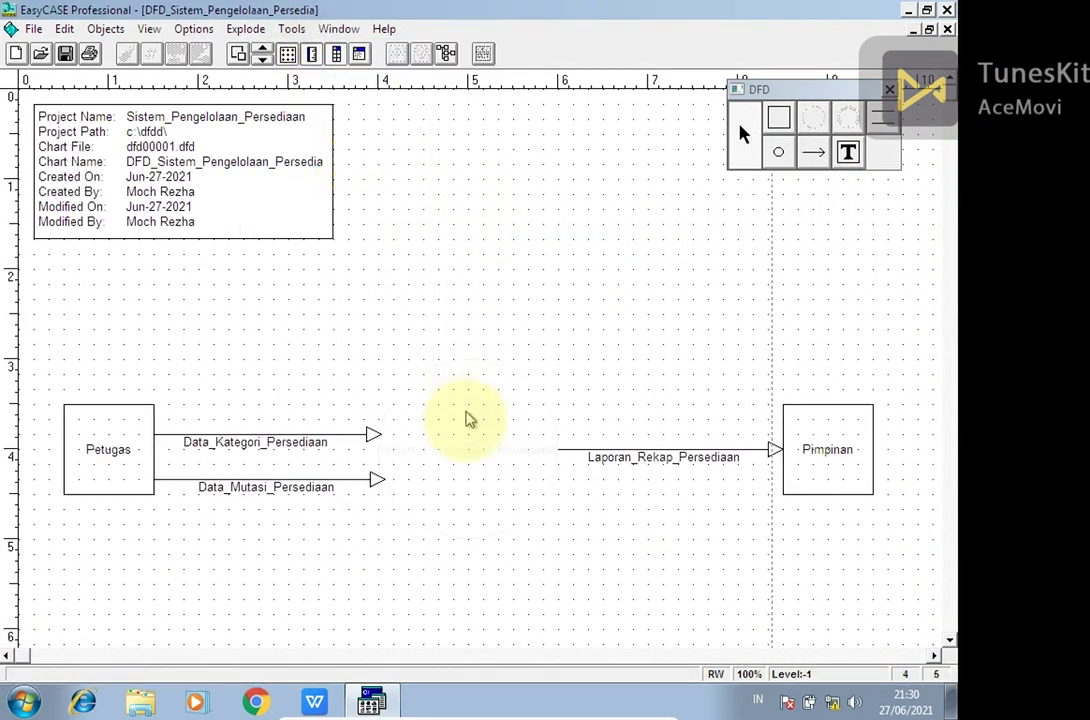
# - Run a Rule Check with process 0 selected on the context diagram, read the report to its end and close it
pyautogui.click(470, 425)
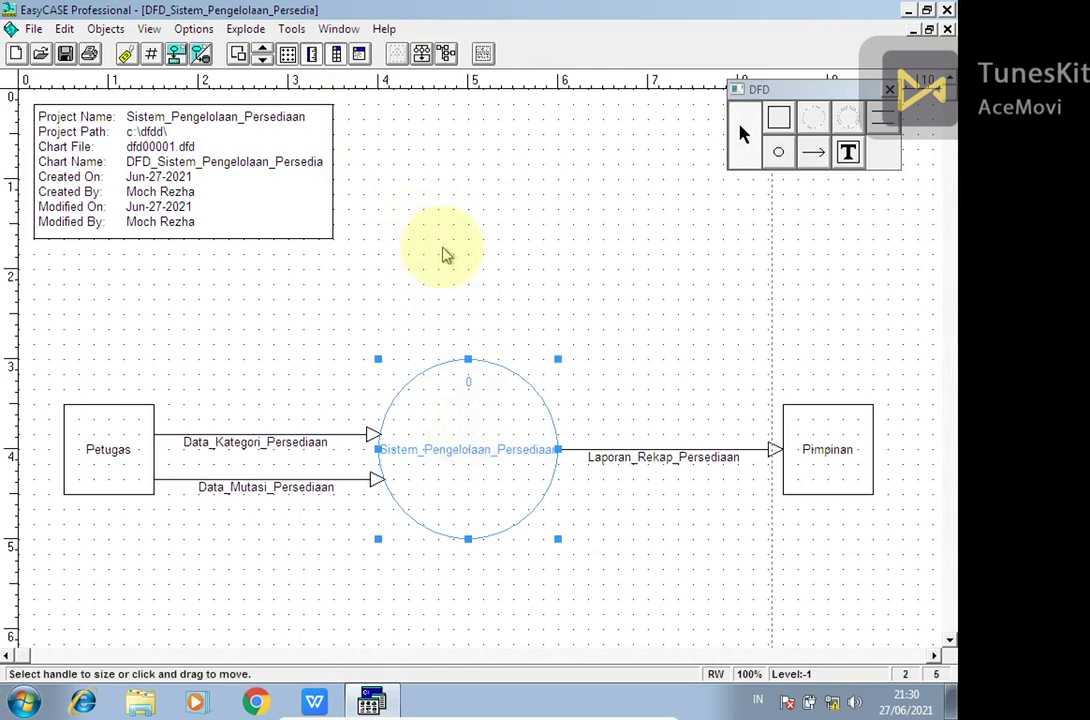
pyautogui.click(297, 35)
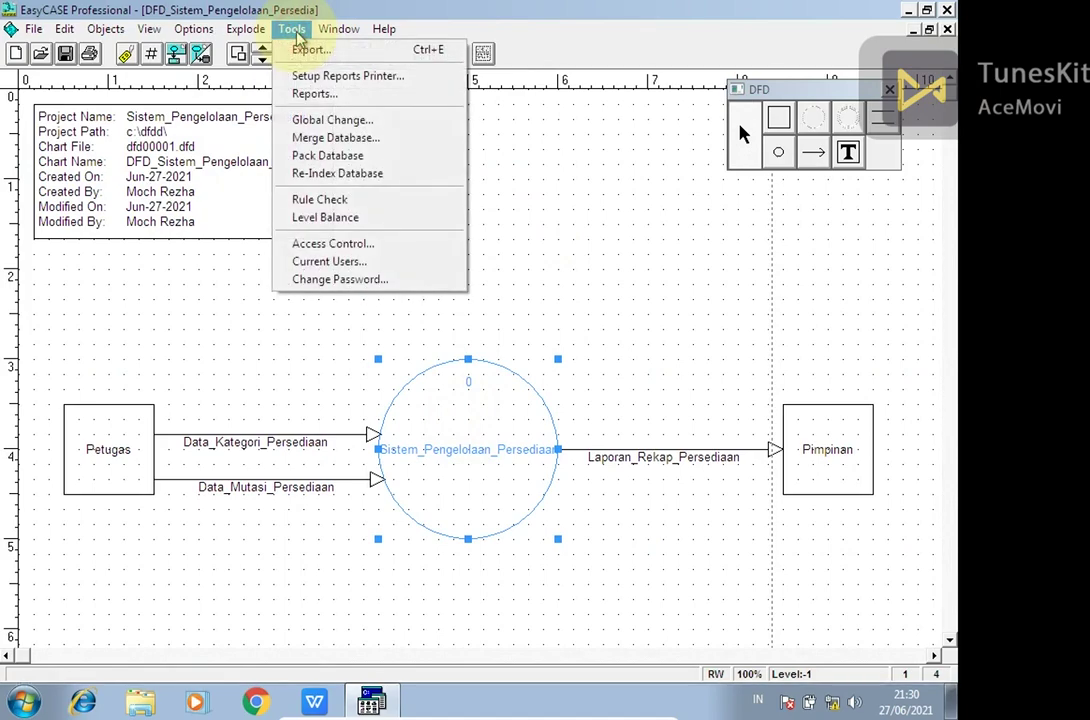
pyautogui.click(318, 203)
pyautogui.click(340, 208)
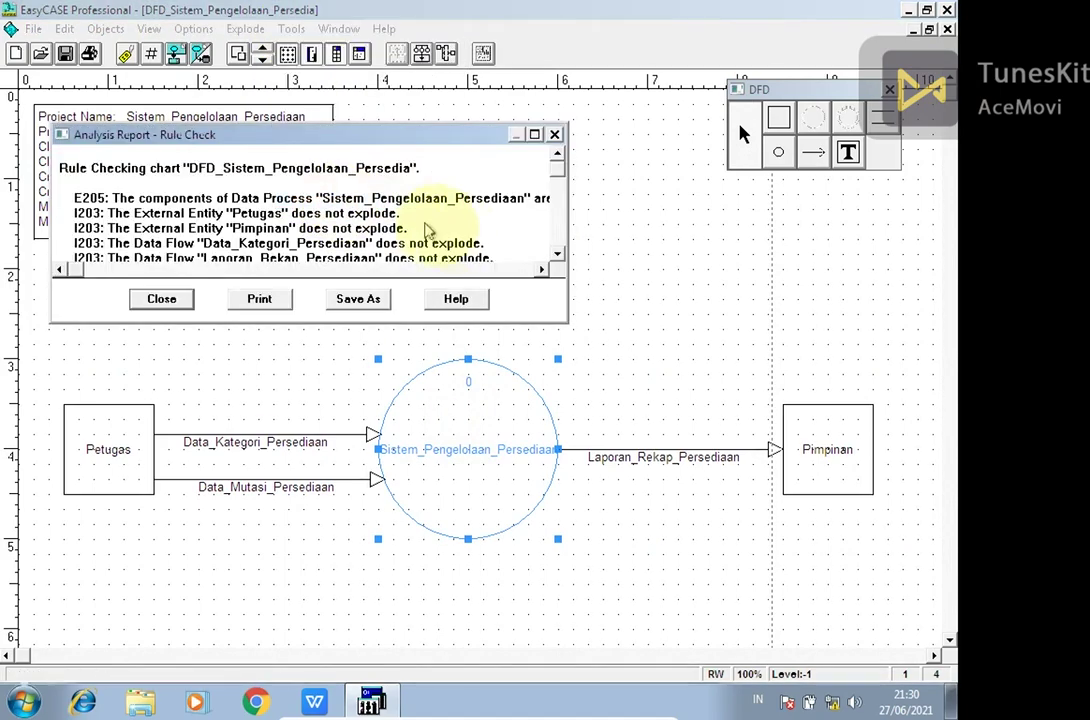
pyautogui.click(557, 256)
pyautogui.click(555, 255)
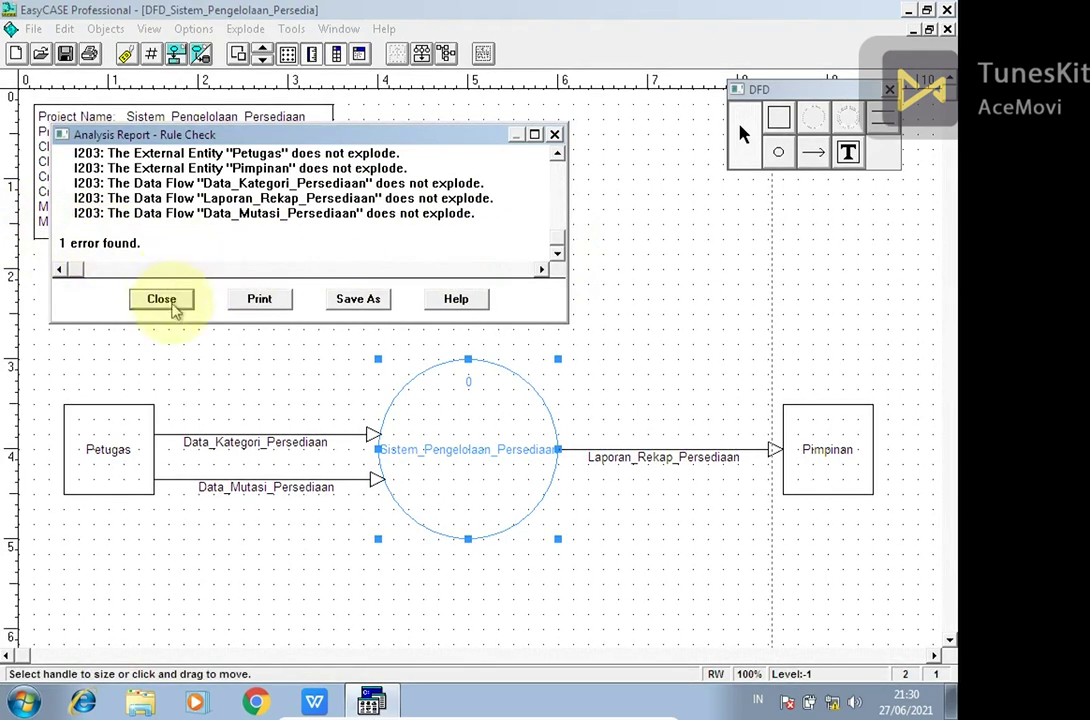
pyautogui.click(161, 301)
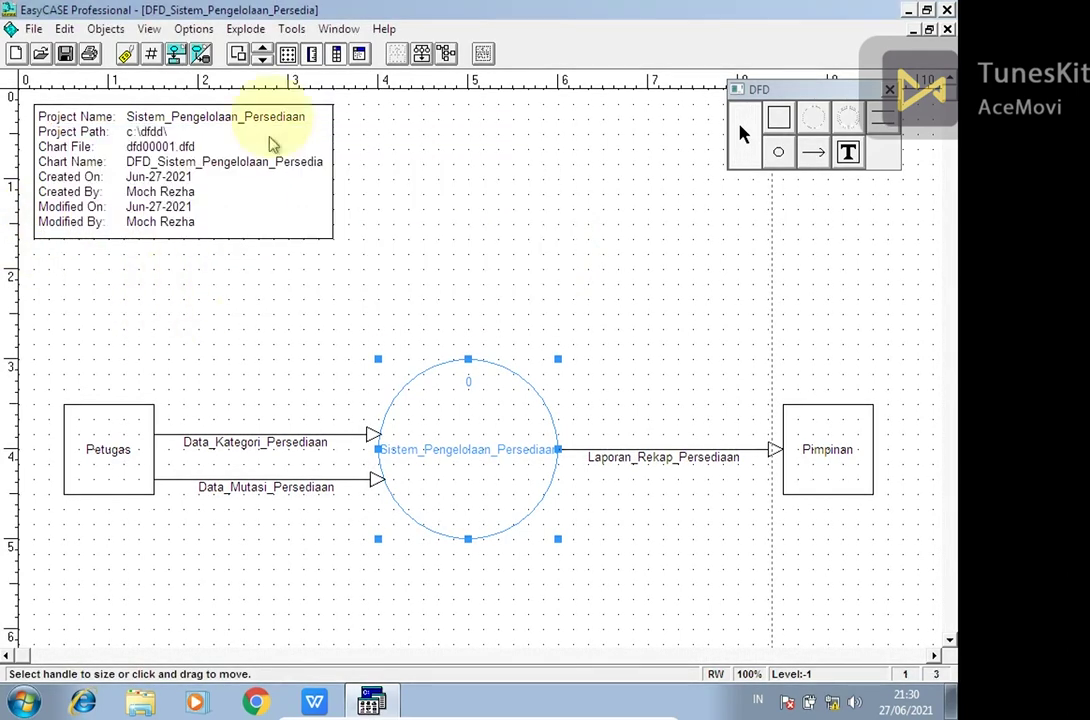
# - Run a Level Balance on process 0 of the context diagram, saving all involved charts first, and close the report
pyautogui.click(291, 28)
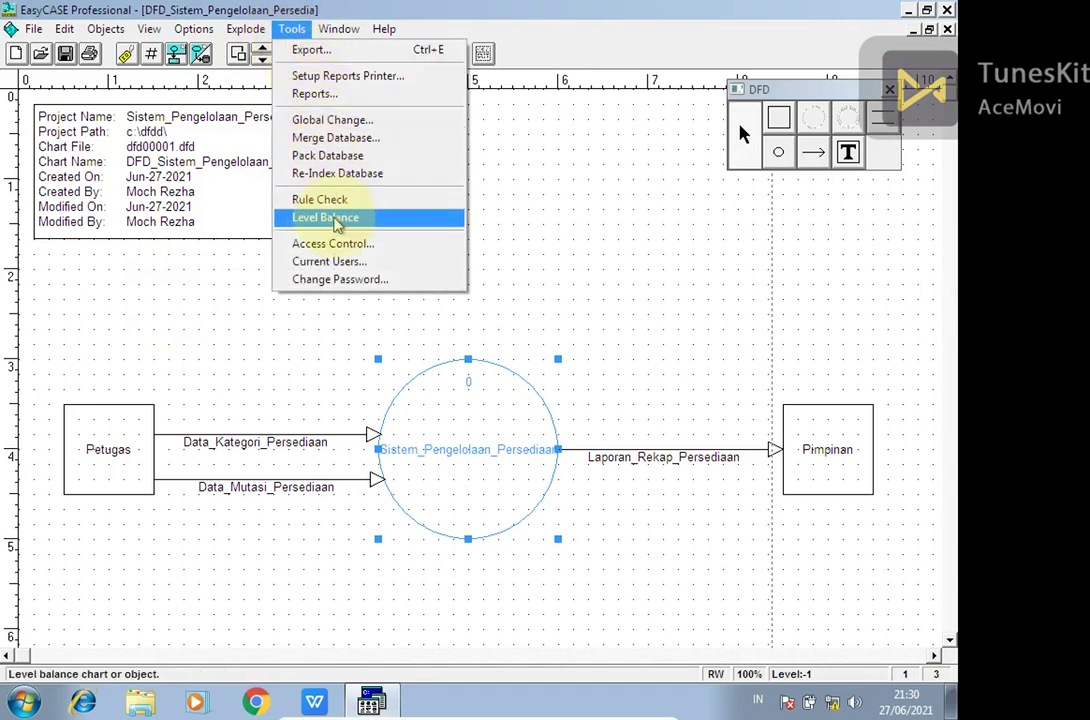
pyautogui.click(334, 218)
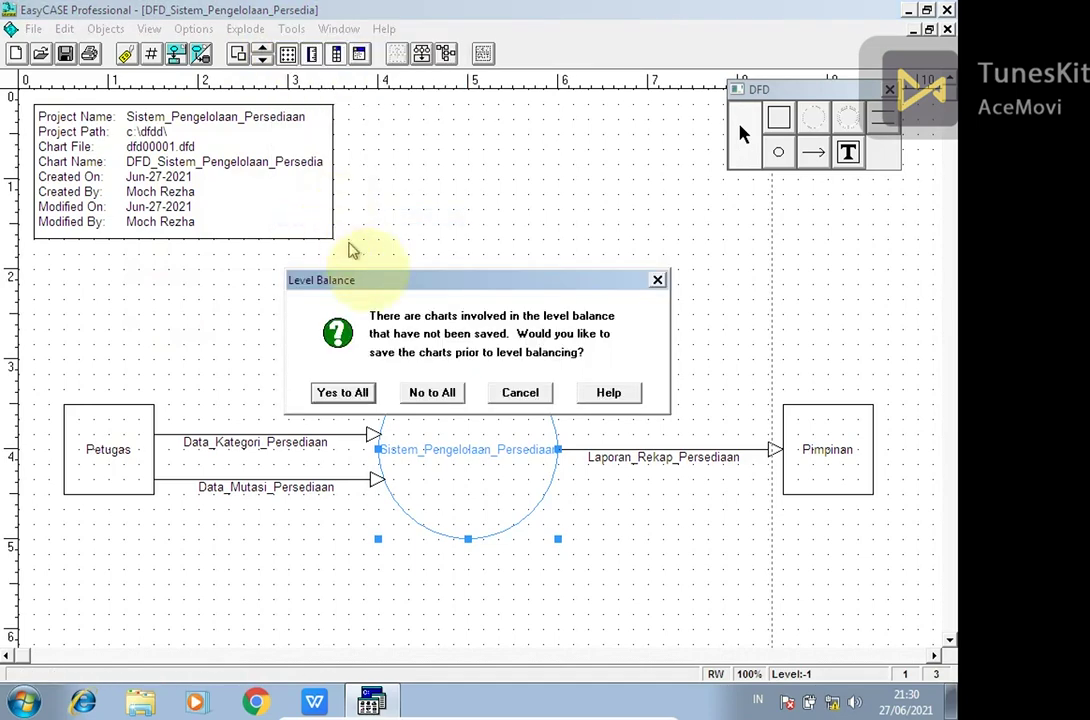
pyautogui.click(350, 392)
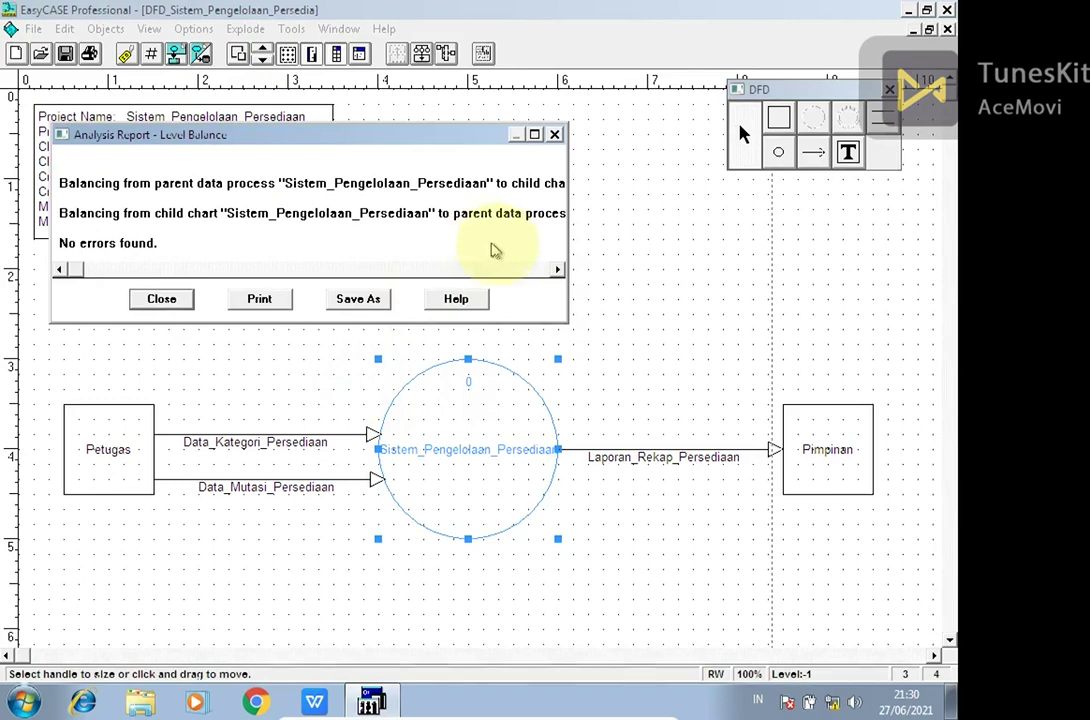
pyautogui.click(161, 296)
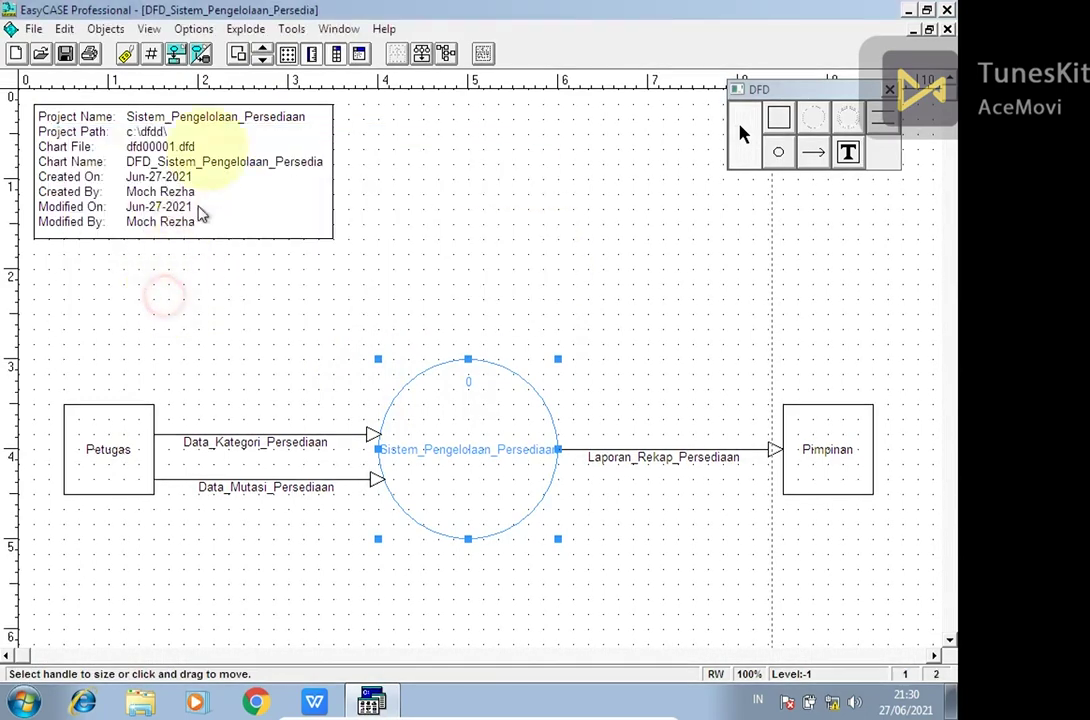
# - Repeat the Rule Check with process 0 still selected, read the report to its end and close it
pyautogui.click(290, 29)
pyautogui.click(318, 205)
pyautogui.click(557, 260)
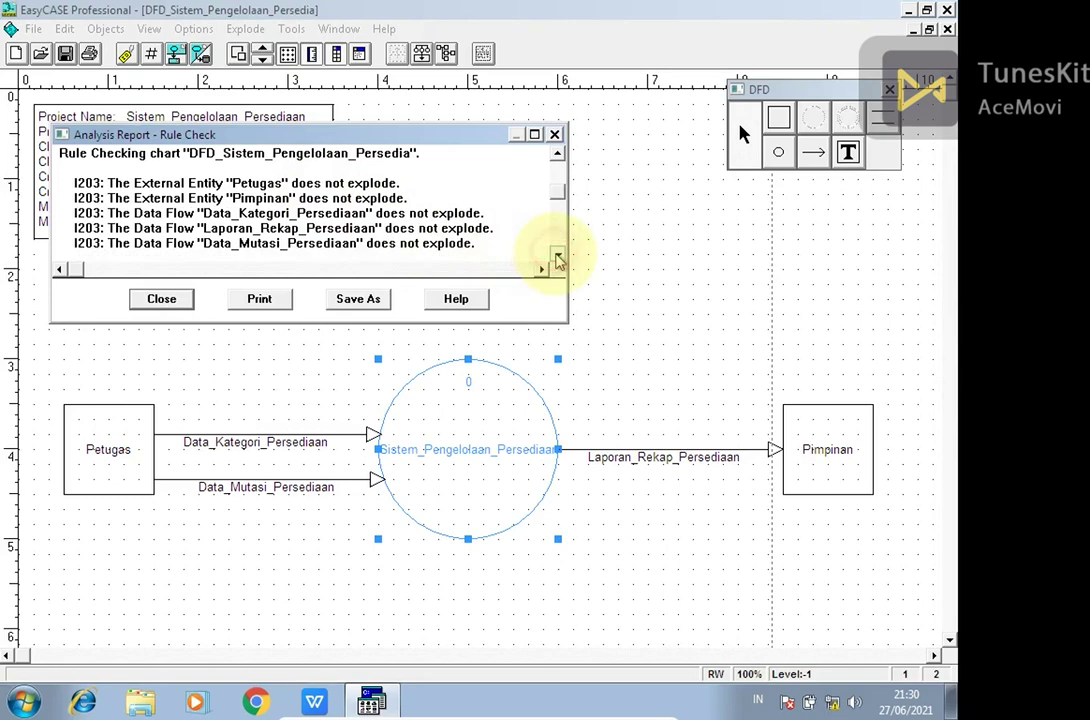
pyautogui.doubleClick(557, 260)
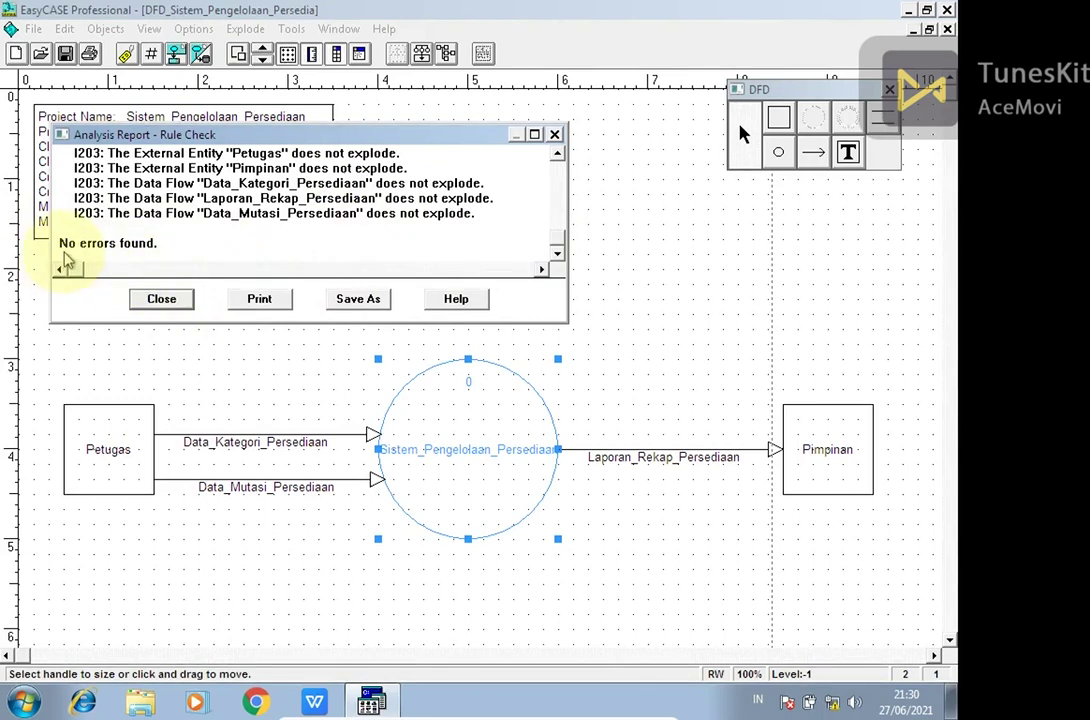
pyautogui.click(160, 298)
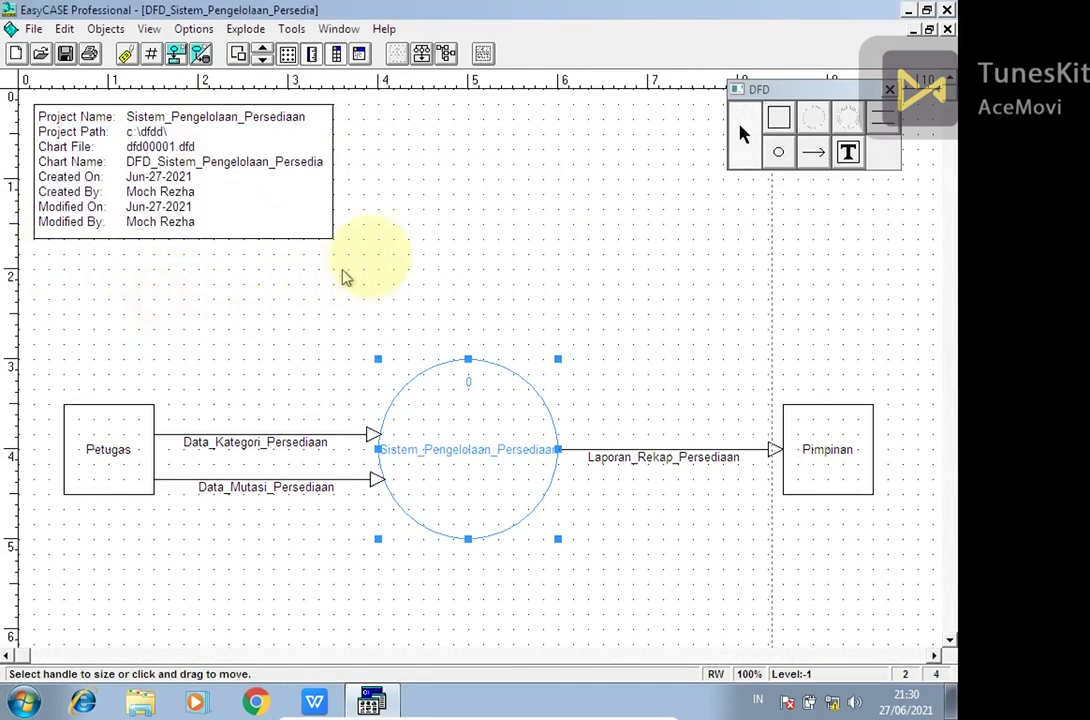
# - Deselect process 0, run a Rule Check on the whole context diagram, read the report to its end and close it
pyautogui.press('Delete')
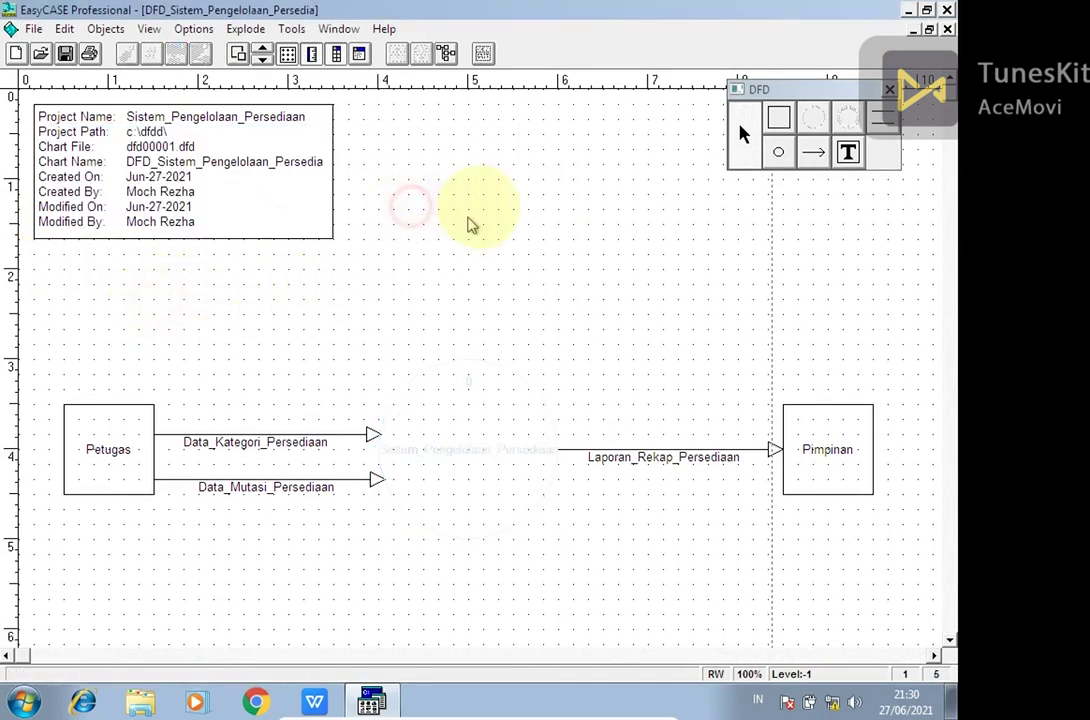
pyautogui.click(291, 28)
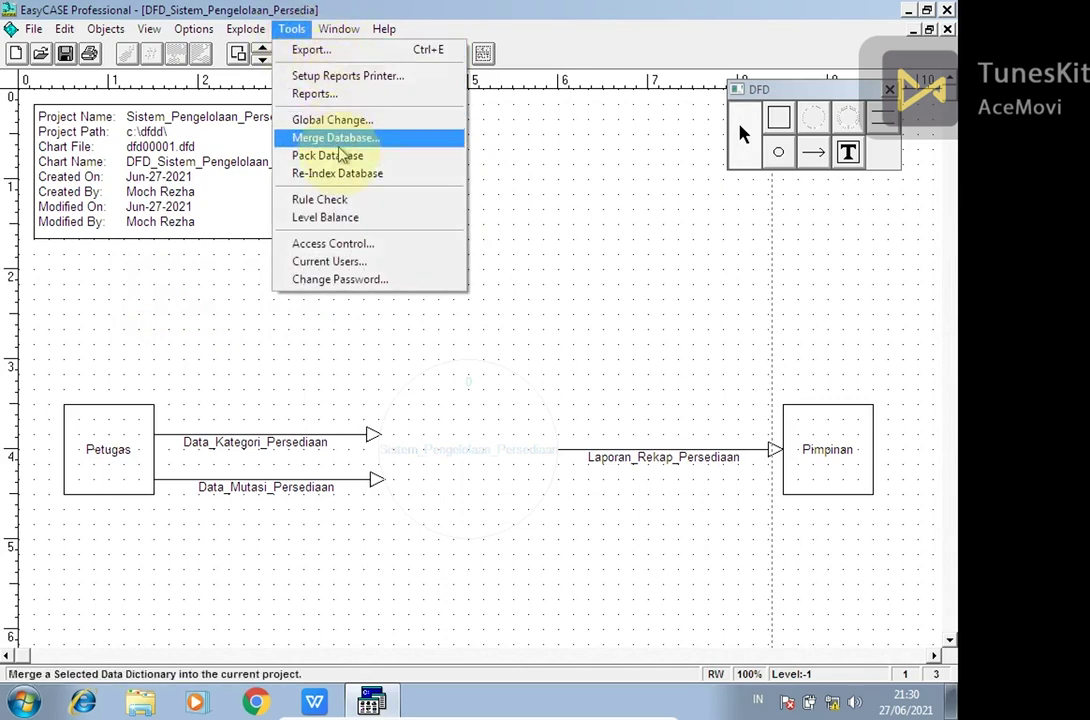
pyautogui.click(306, 200)
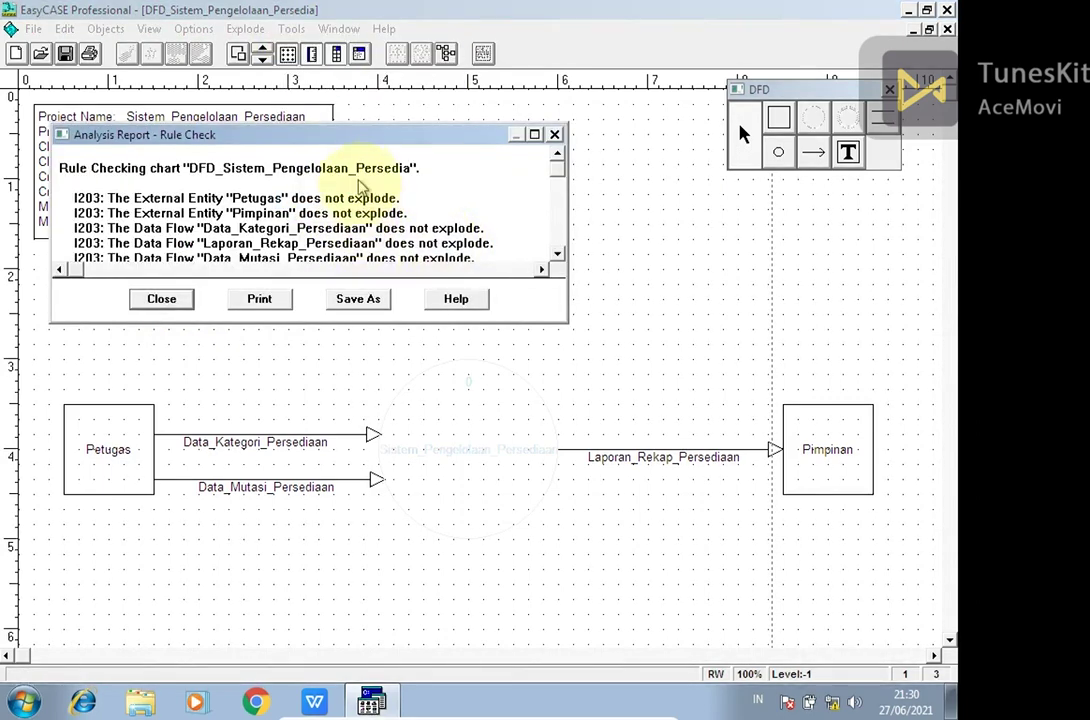
pyautogui.click(558, 255)
pyautogui.click(558, 255)
pyautogui.click(558, 255)
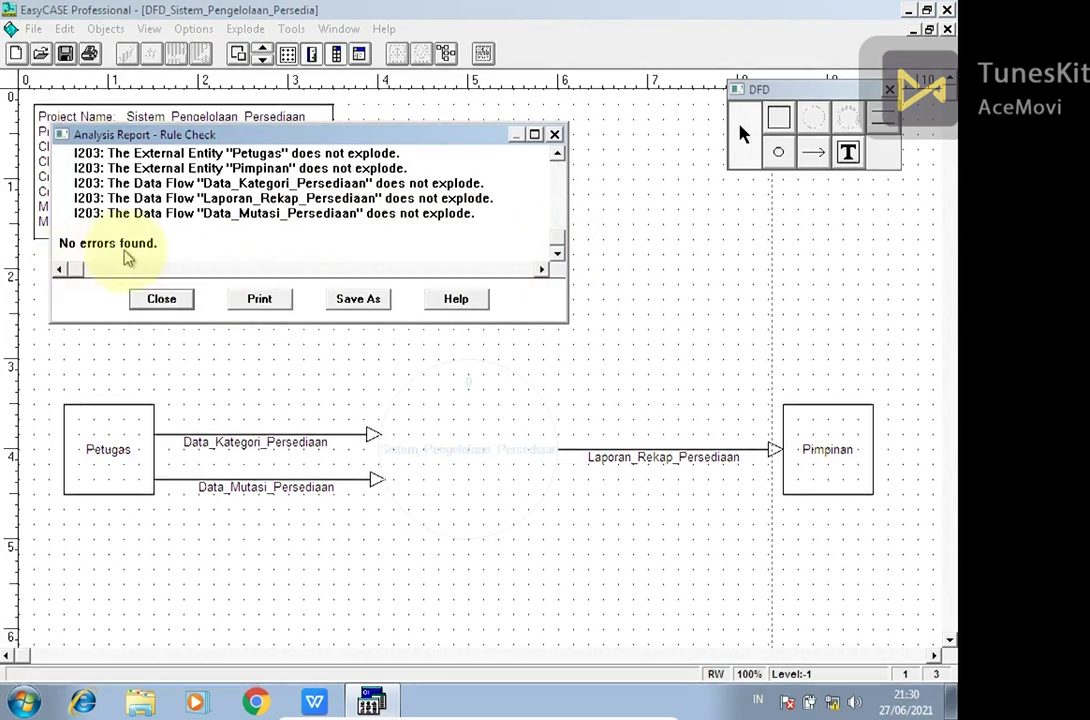
pyautogui.click(160, 300)
# - Run a Level Balance on the whole context diagram, saving all involved charts first, then read and close the report
pyautogui.click(292, 29)
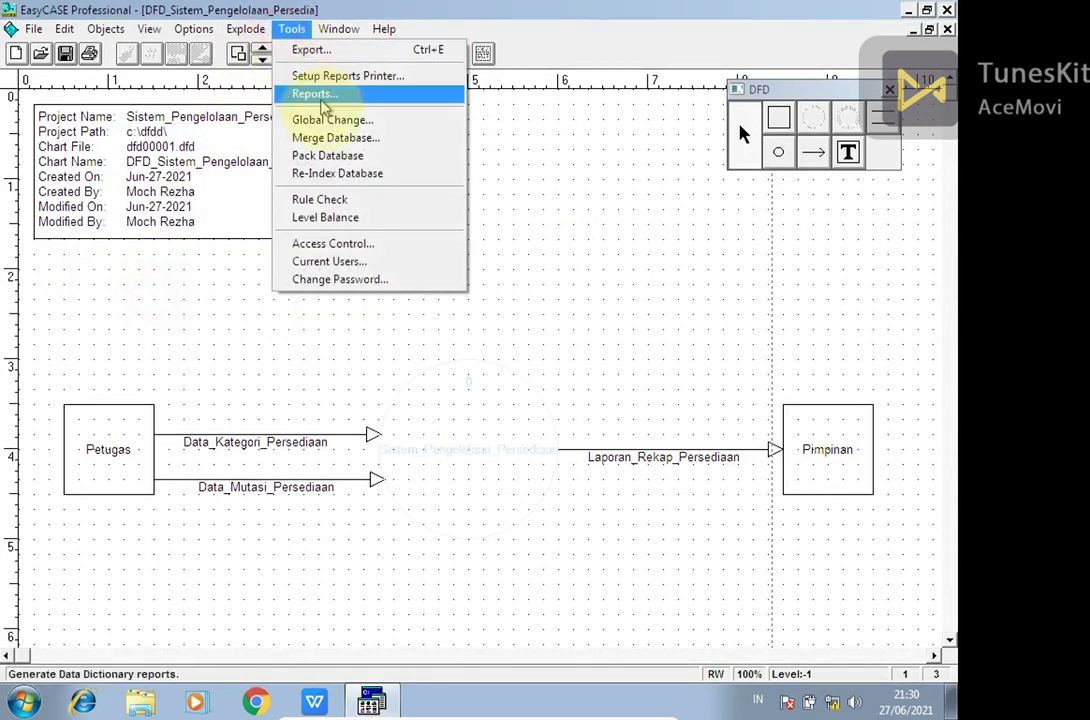
pyautogui.click(325, 217)
pyautogui.click(335, 389)
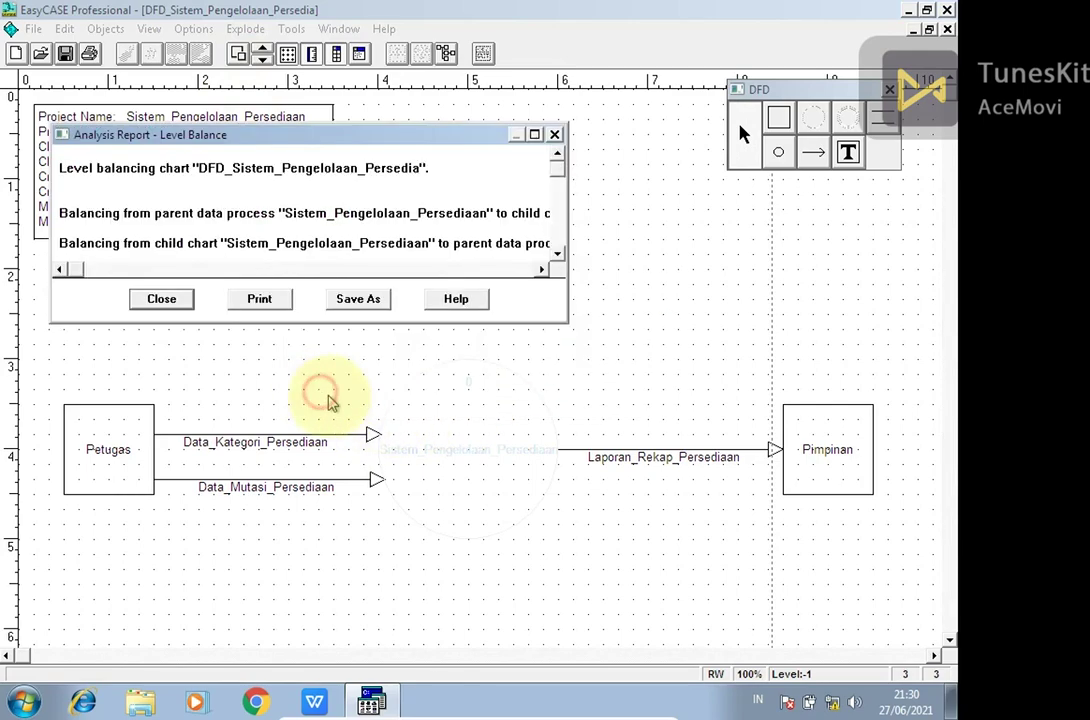
pyautogui.click(557, 254)
pyautogui.click(557, 254)
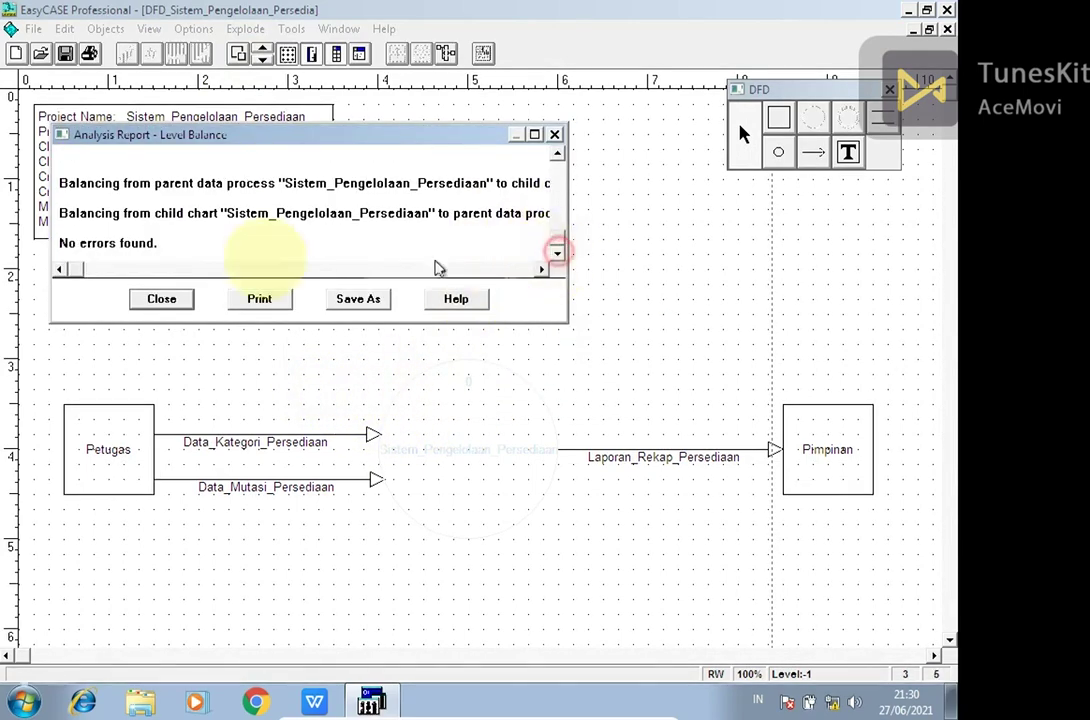
pyautogui.click(161, 298)
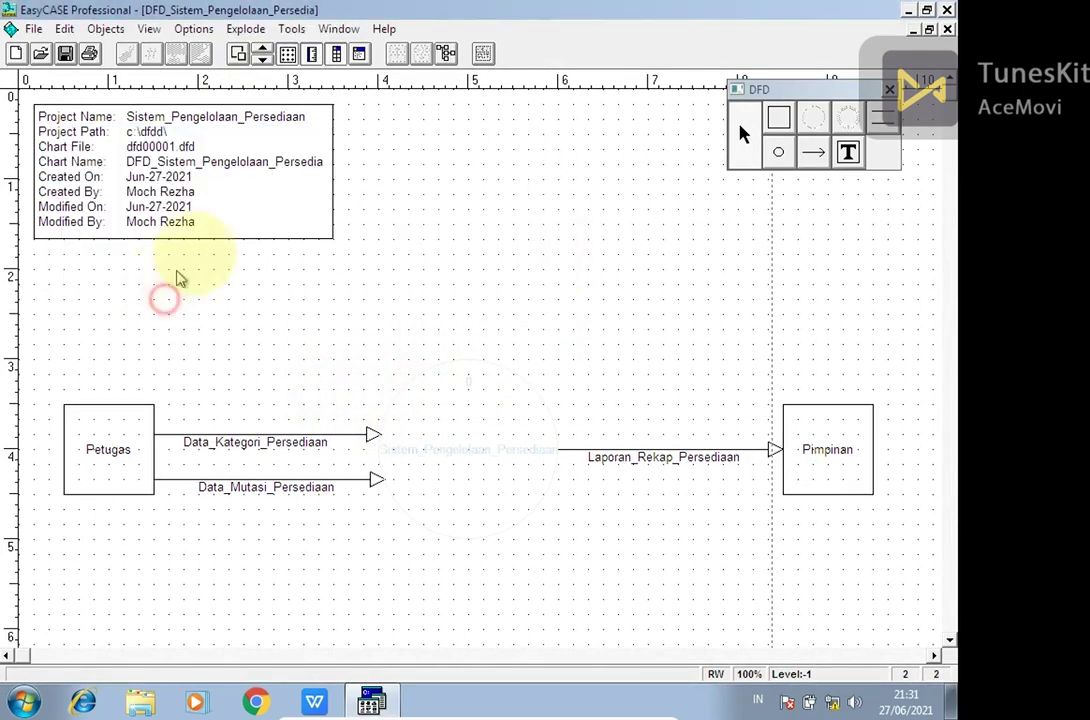
# - Switch to the level 0 chart Sistem_Pengelolaan_Persediaan, run a Rule Check on it, and read and close the report
pyautogui.click(324, 32)
pyautogui.click(388, 193)
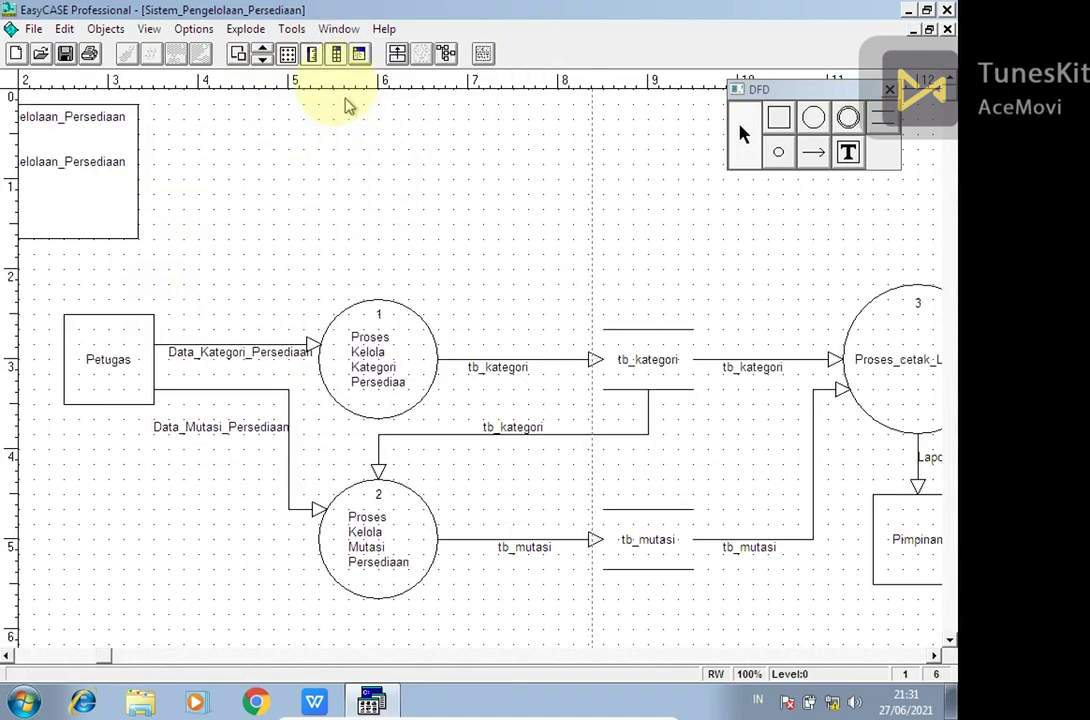
pyautogui.click(296, 30)
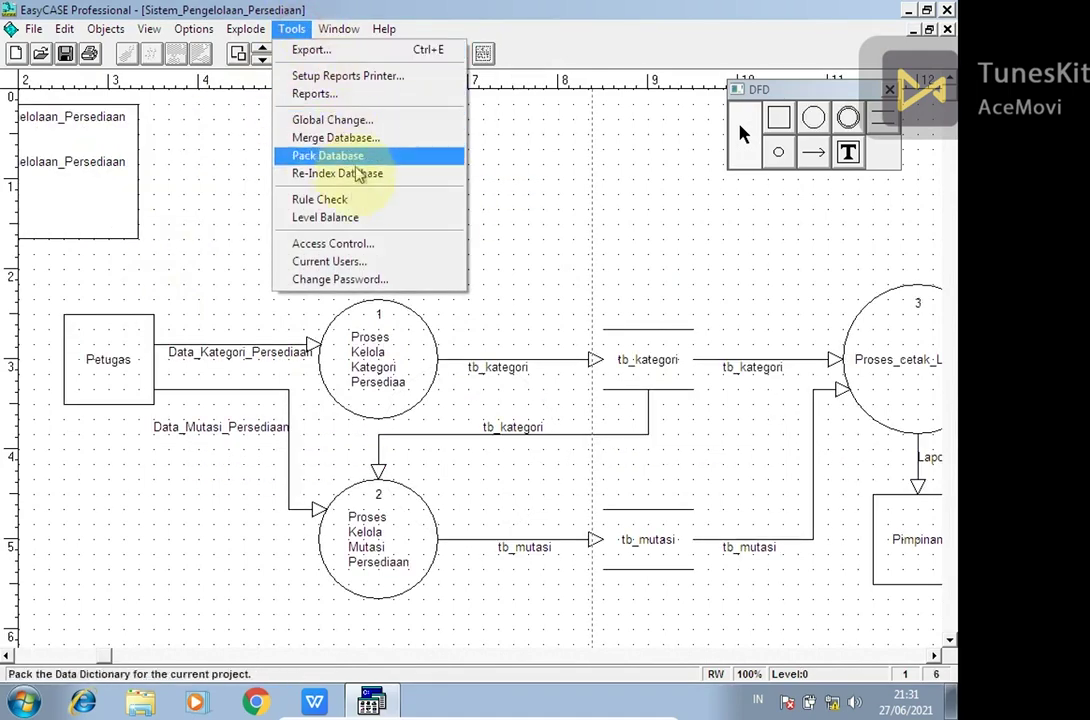
pyautogui.click(345, 200)
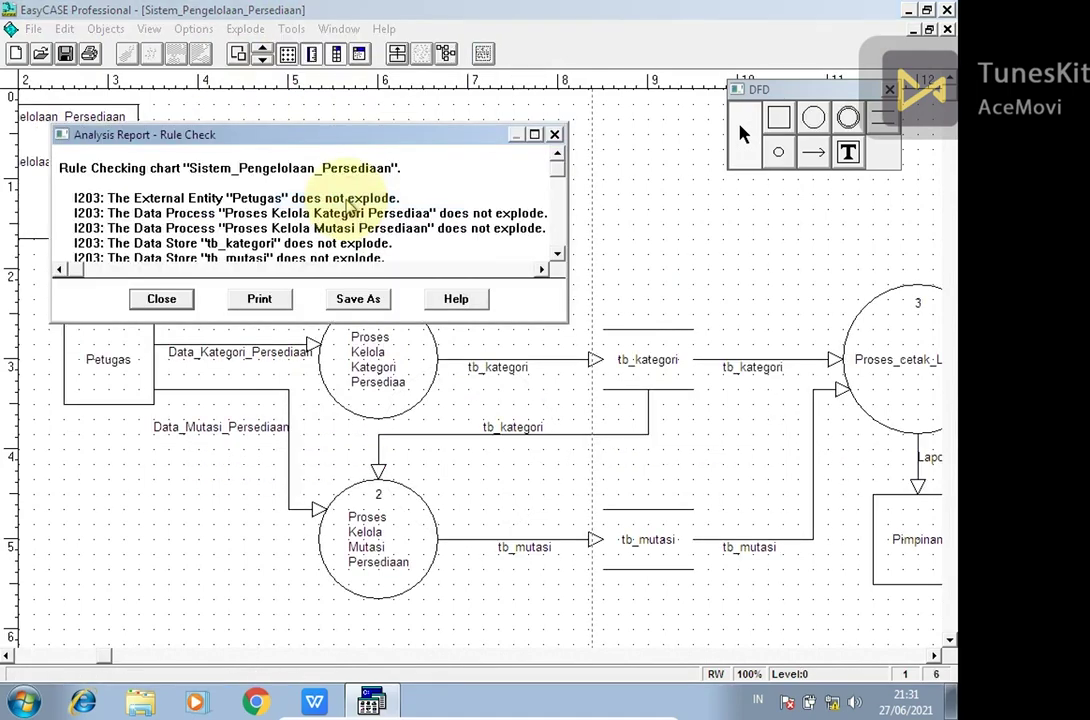
pyautogui.click(557, 256)
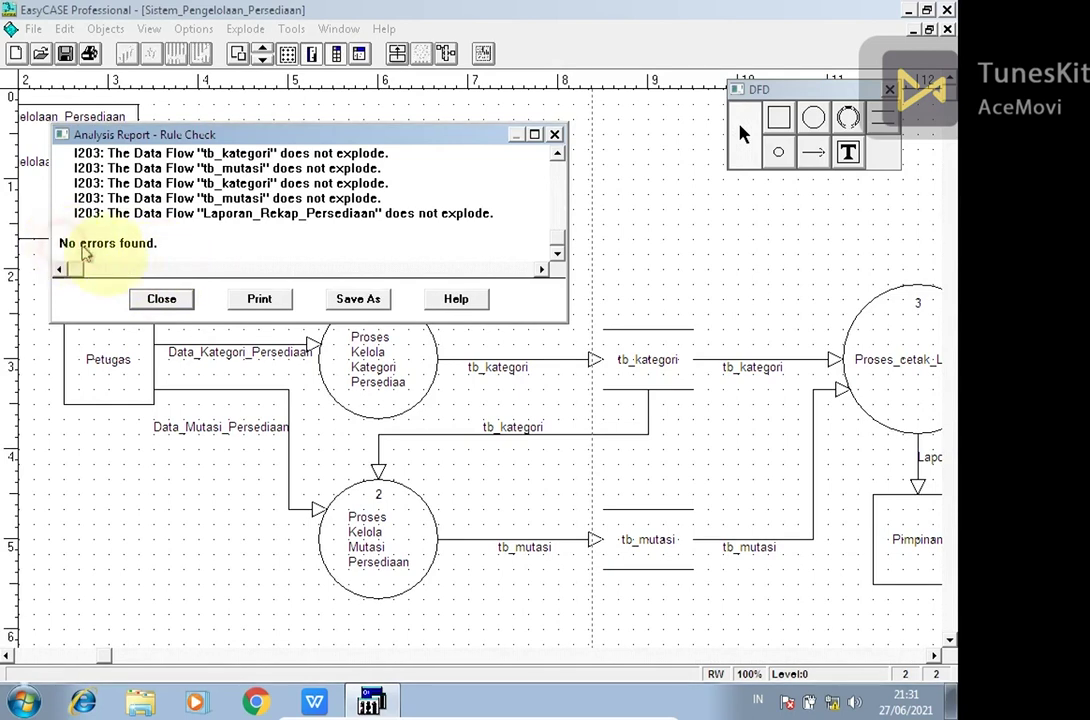
pyautogui.click(163, 300)
# - Run a Level Balance on the level 0 chart, read the report to its end and close it
pyautogui.click(338, 29)
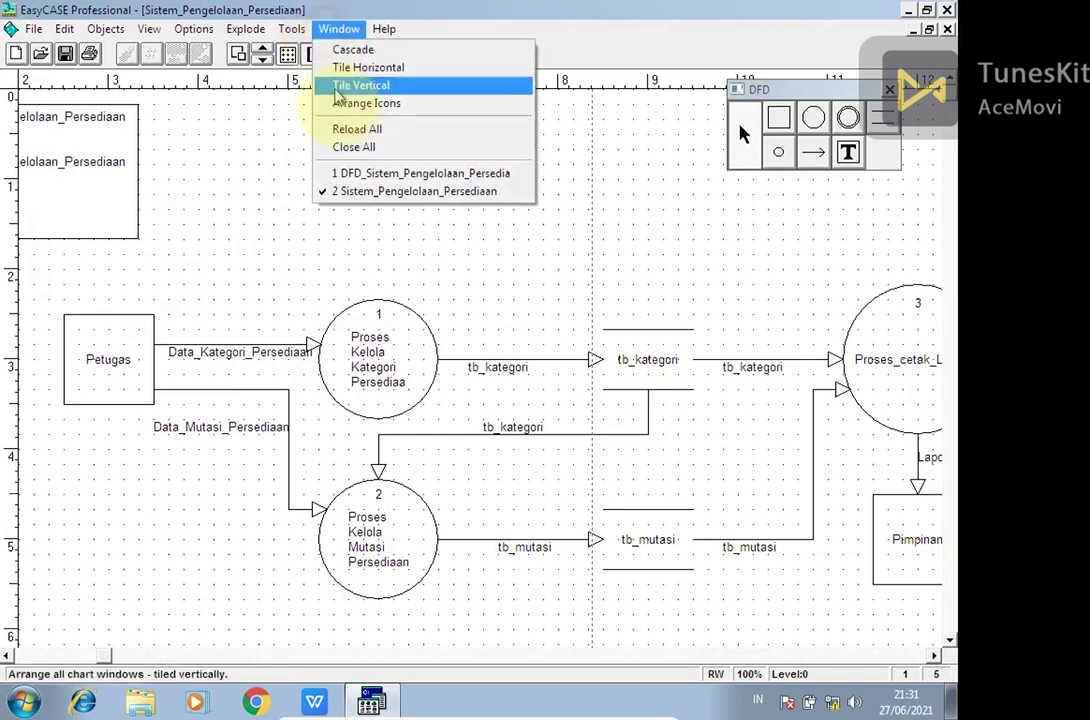
pyautogui.click(290, 29)
pyautogui.click(287, 31)
pyautogui.click(310, 217)
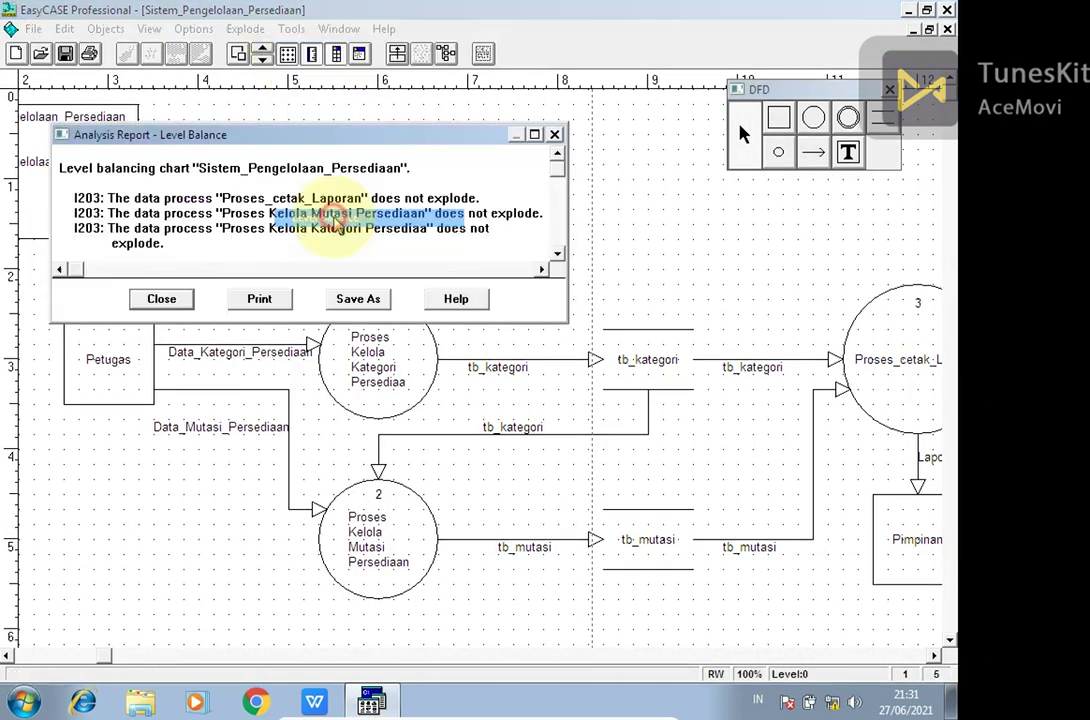
pyautogui.click(557, 255)
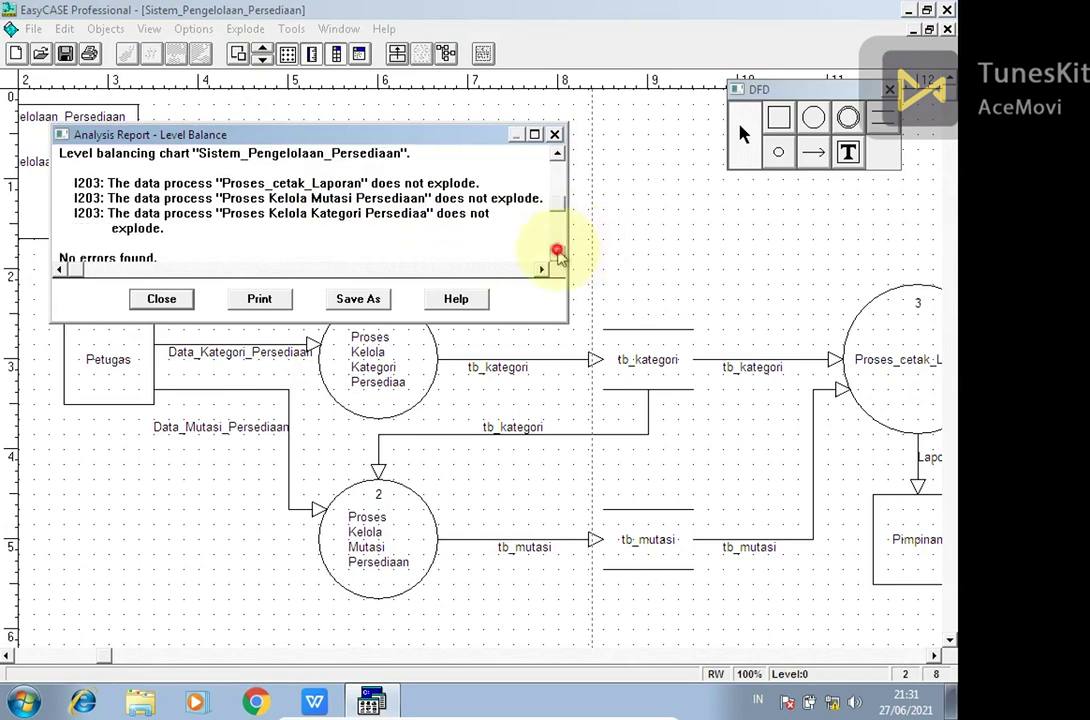
pyautogui.click(556, 253)
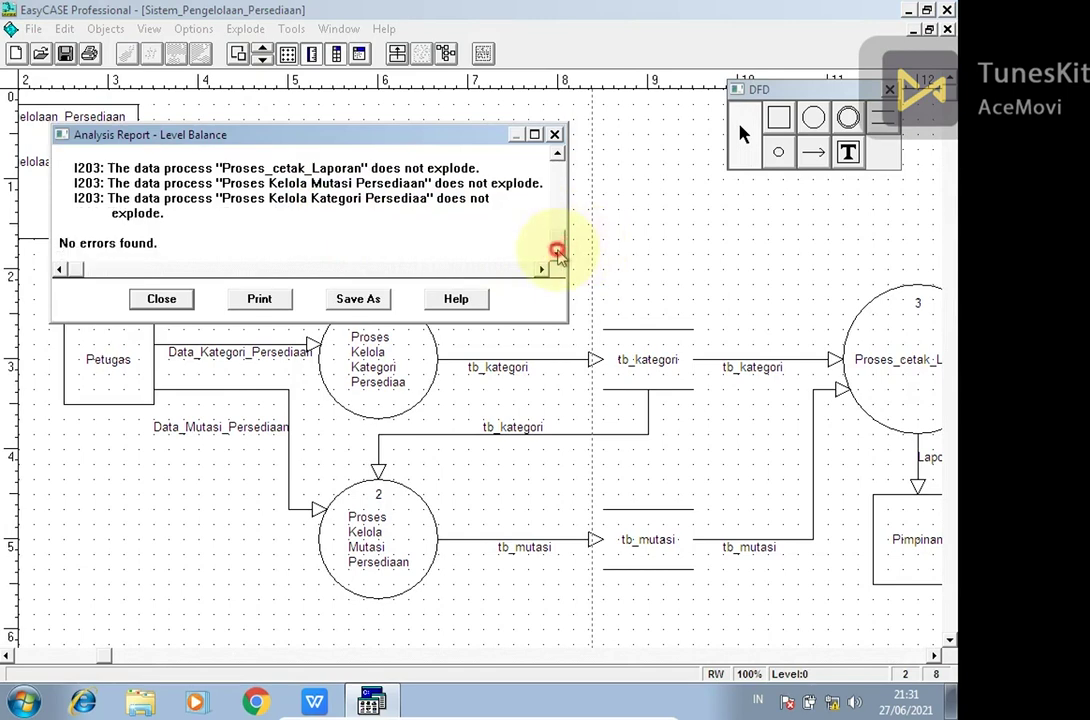
pyautogui.click(163, 299)
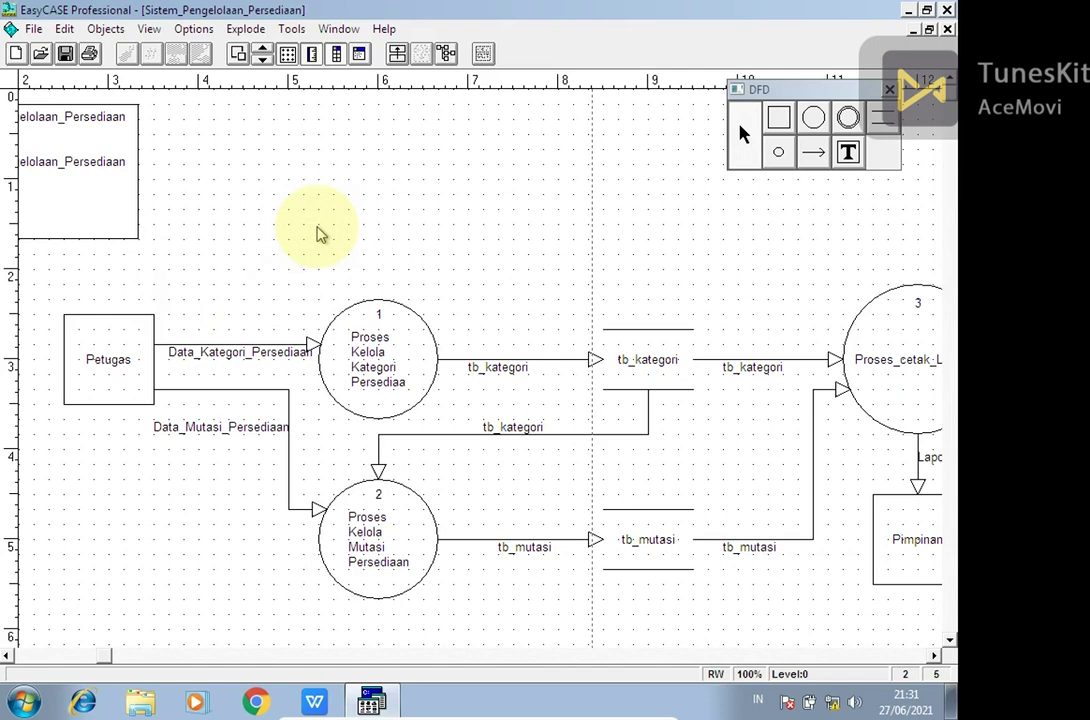
# - Save the level 0 chart Sistem_Pengelolaan_Persediaan
pyautogui.click(7, 656)
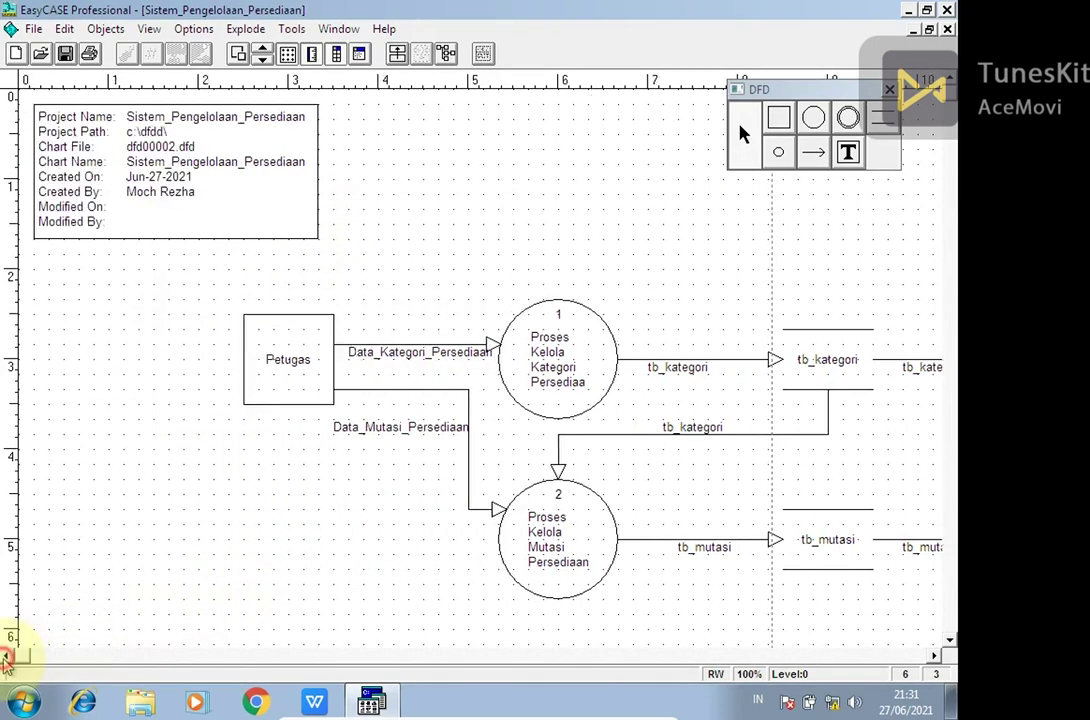
pyautogui.click(65, 53)
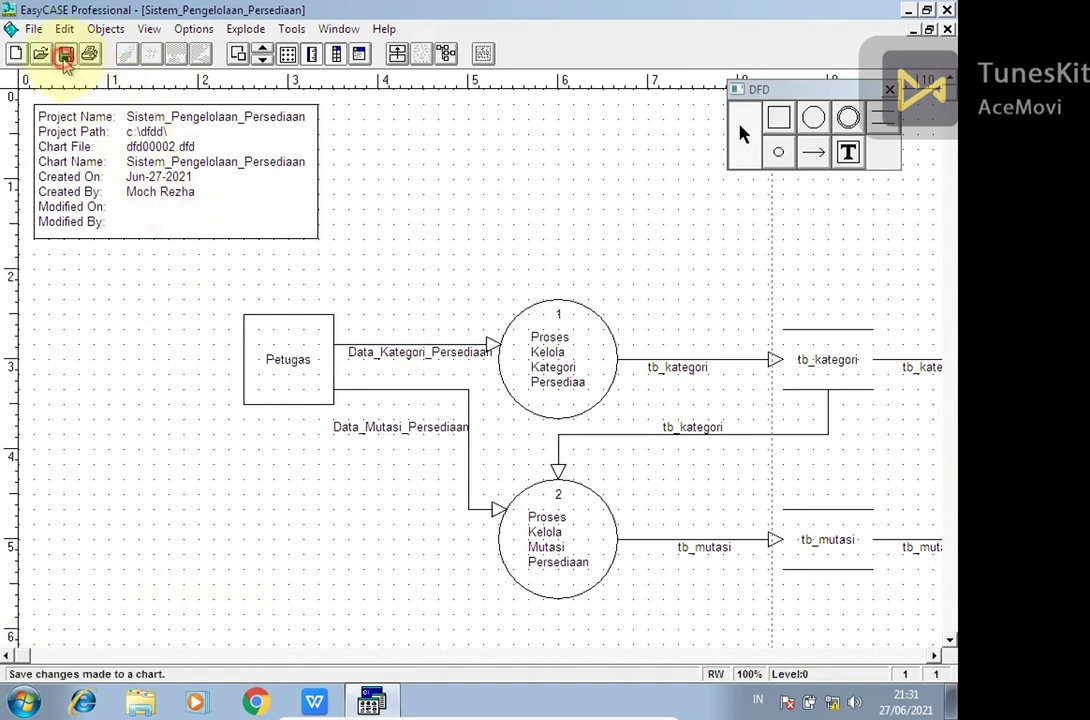
pyautogui.click(415, 265)
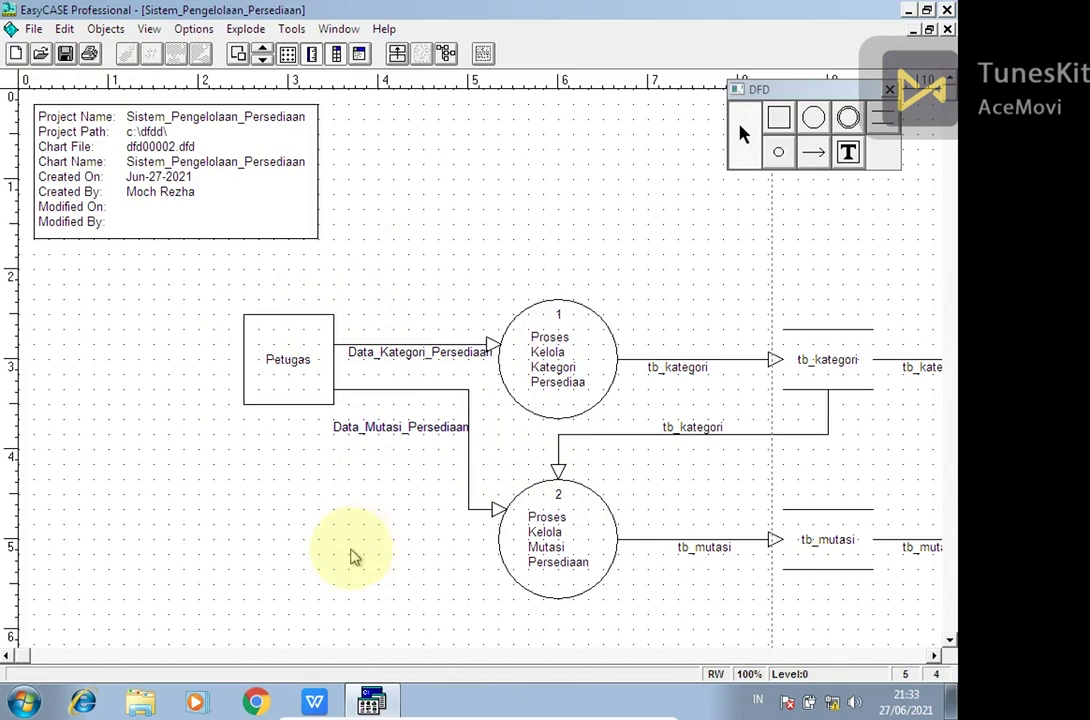
# - Give the Data_Mutasi_Persediaan flow between Petugas and process 2 arrowheads at both ends through its line properties
pyautogui.rightClick(369, 392)
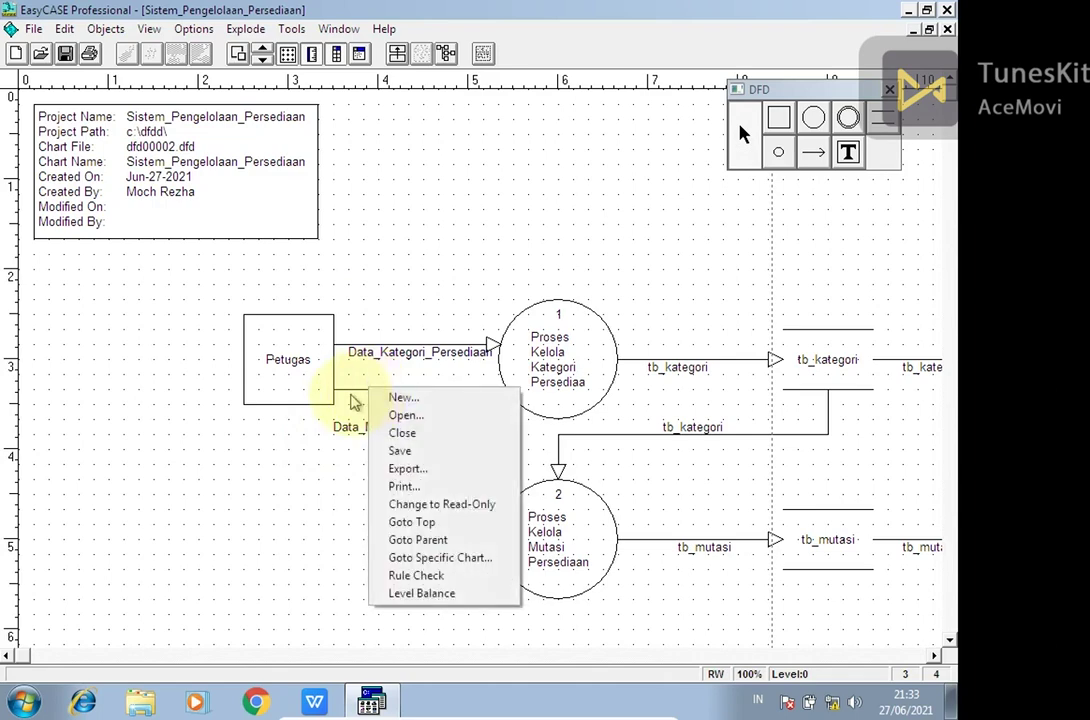
pyautogui.click(349, 397)
pyautogui.click(360, 389)
pyautogui.rightClick(362, 389)
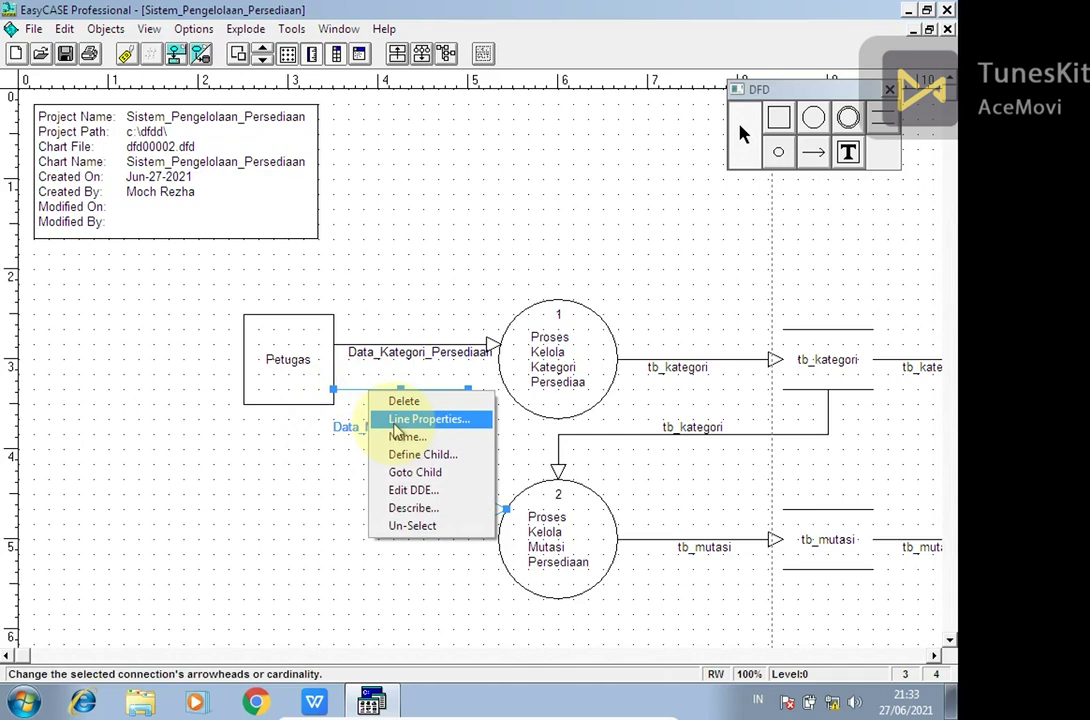
pyautogui.click(397, 420)
pyautogui.click(392, 360)
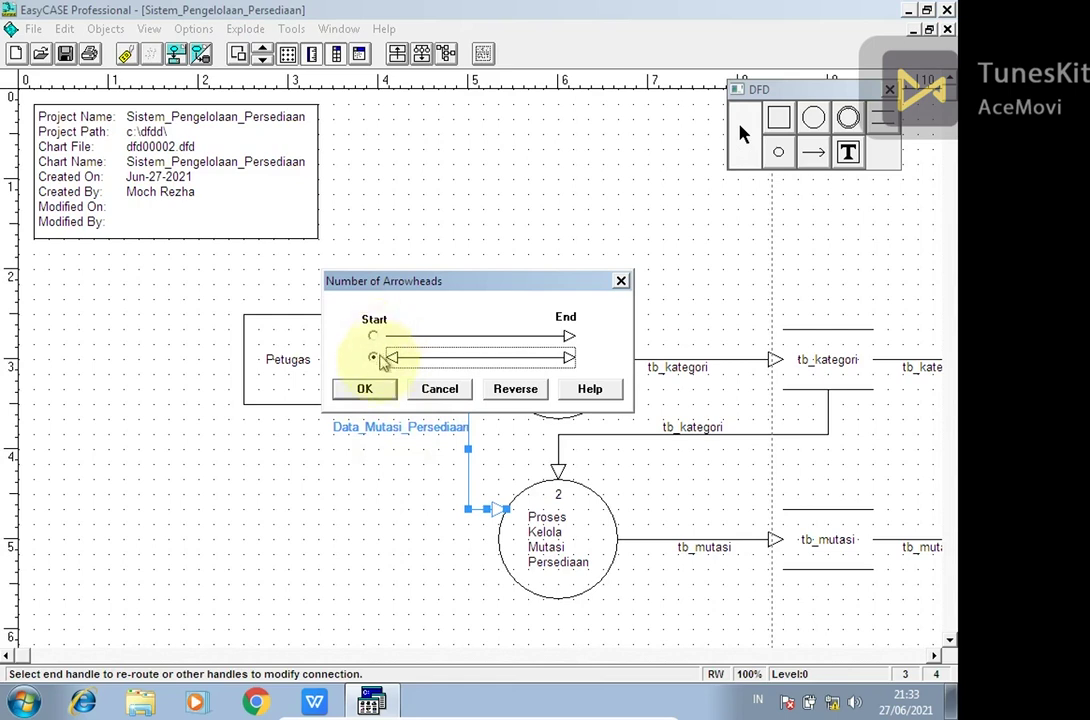
pyautogui.click(367, 390)
pyautogui.click(360, 520)
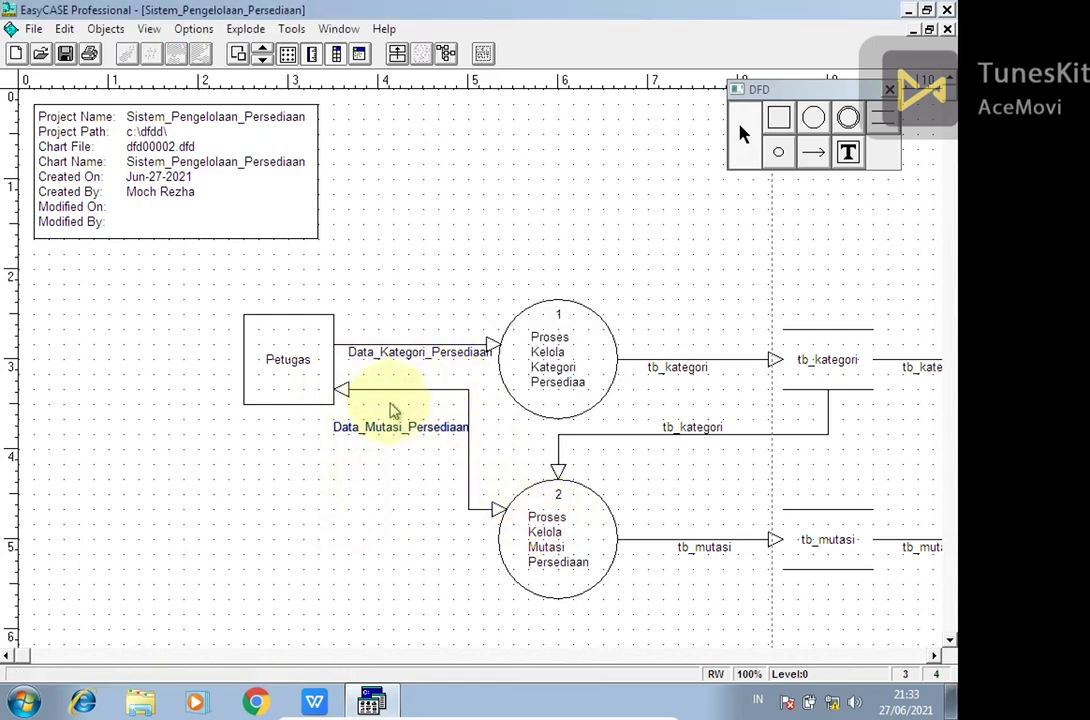
# - Reverse the Data_Mutasi_Persediaan flow through its line properties so that its single arrowhead points to Petugas
pyautogui.click(383, 393)
pyautogui.rightClick(381, 398)
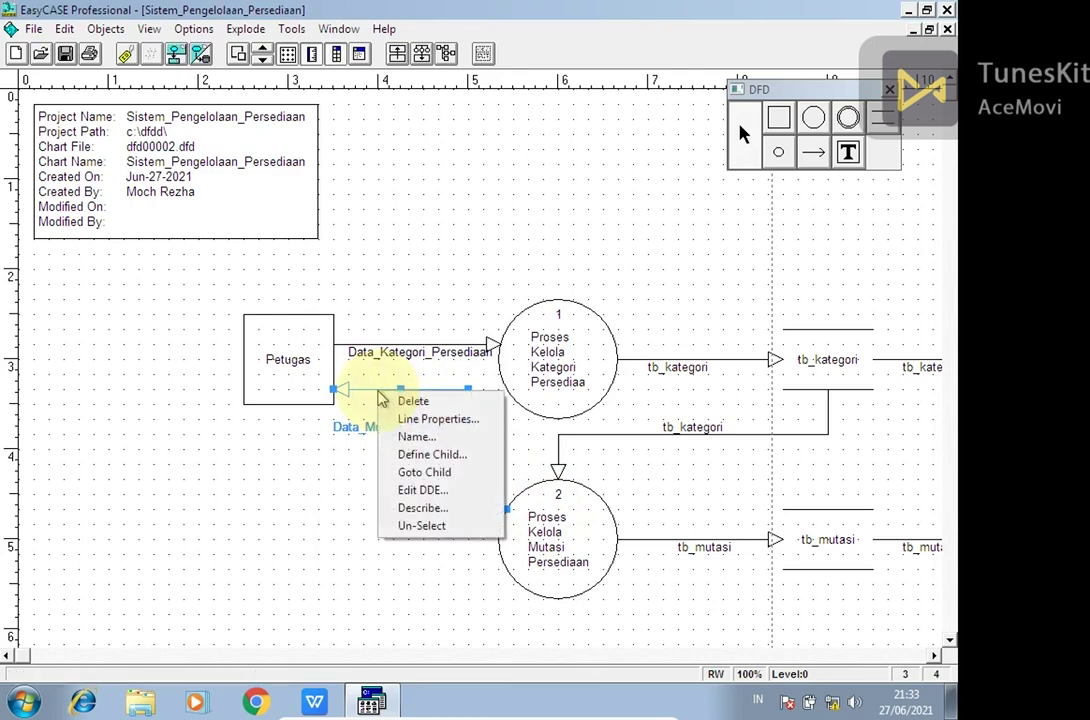
pyautogui.click(401, 422)
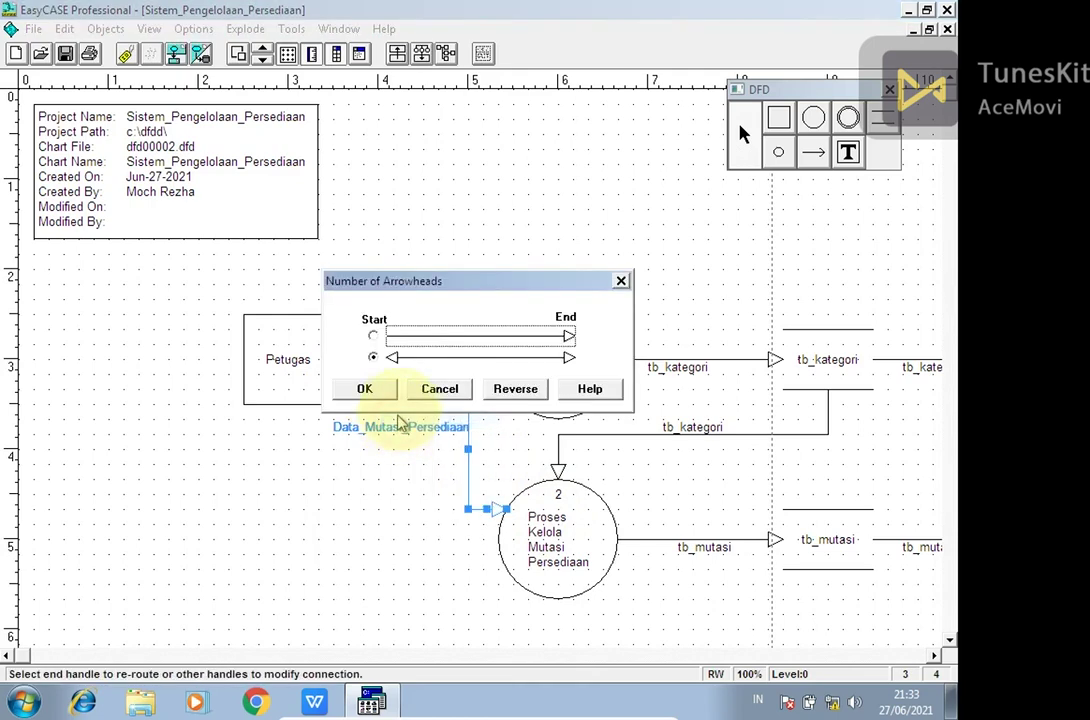
pyautogui.click(503, 392)
pyautogui.click(334, 553)
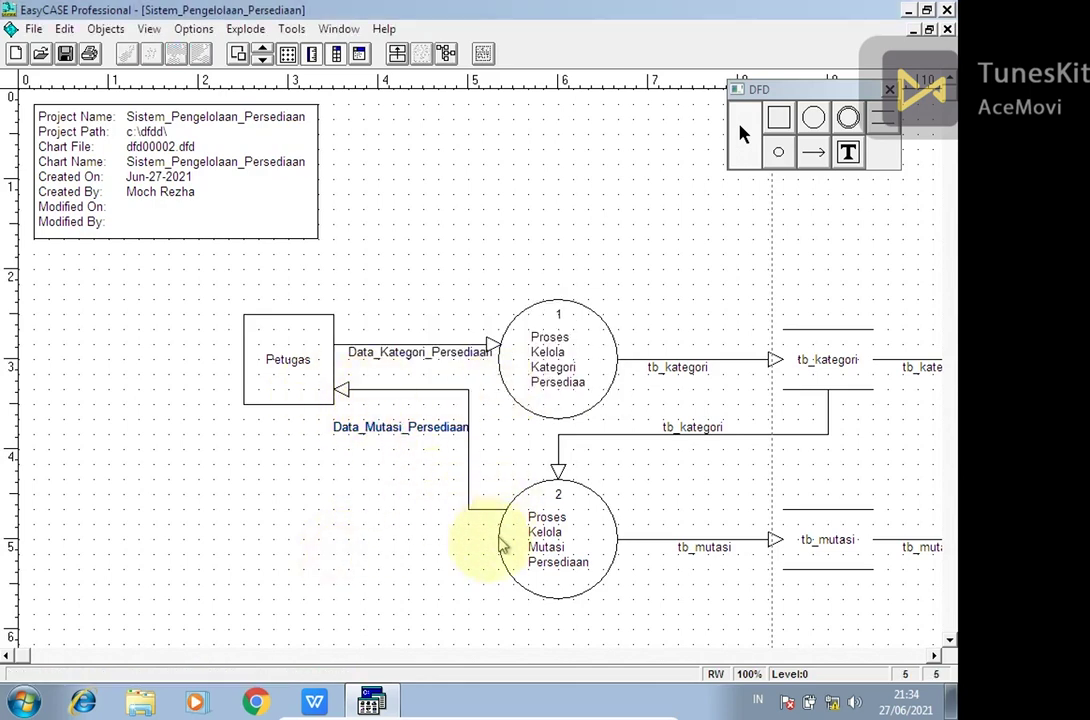
# - Run a Rule Check on the level 0 chart Sistem_Pengelolaan_Persediaan, read the report to its end and close it
pyautogui.click(291, 29)
pyautogui.click(350, 200)
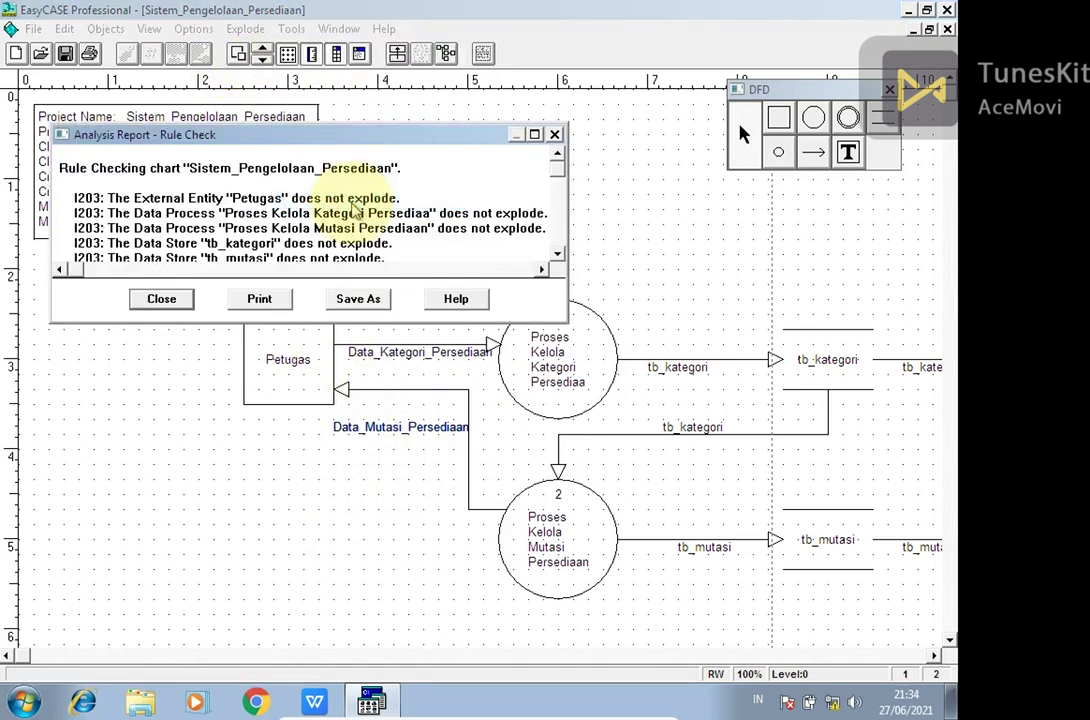
pyautogui.scroll(-8, 555, 256)
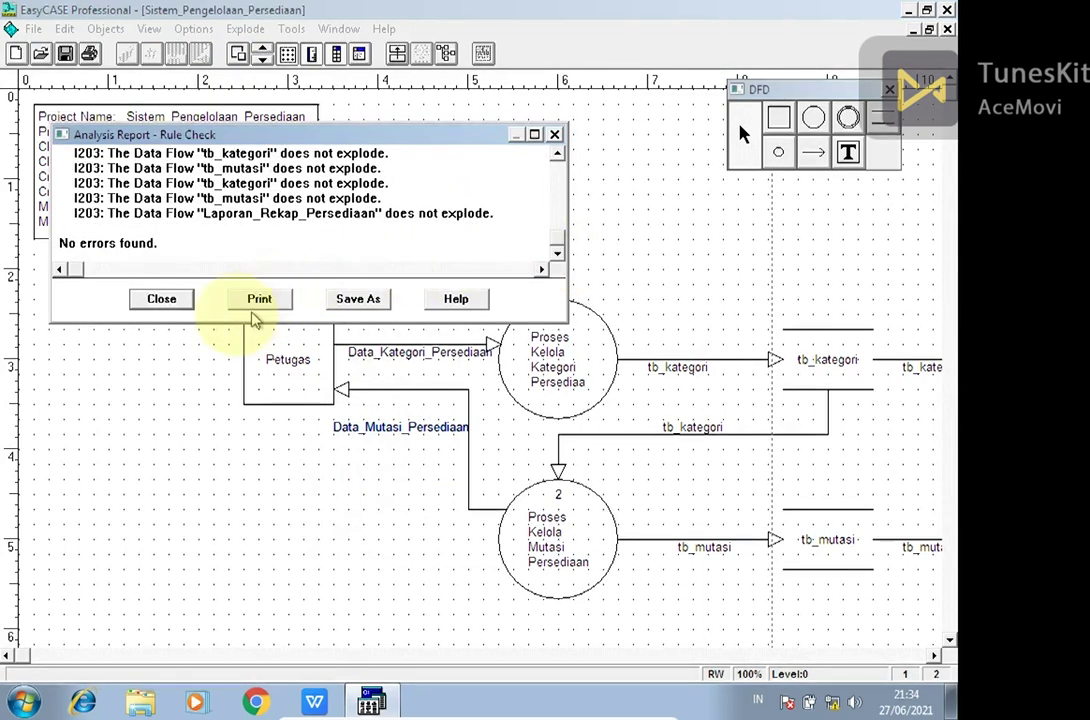
pyautogui.click(161, 300)
# - Switch to the context chart DFD_Sistem_Pengelolaan_Persedia, select process 0 and run a Rule Check, reading its report through before closing it
pyautogui.click(339, 30)
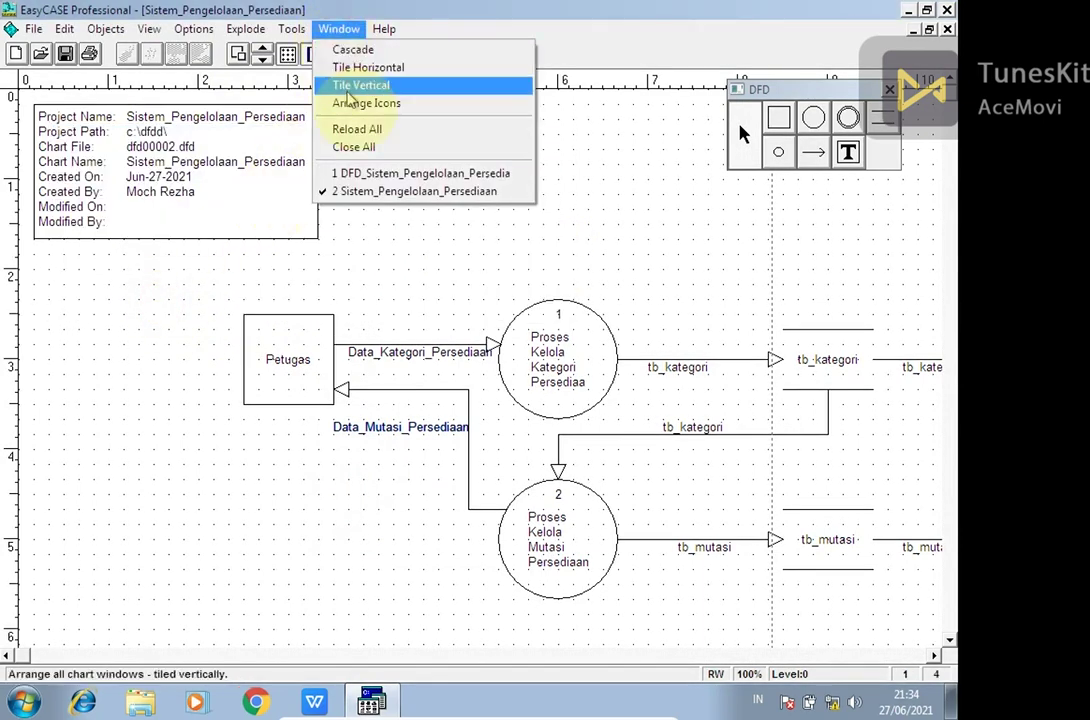
pyautogui.click(370, 170)
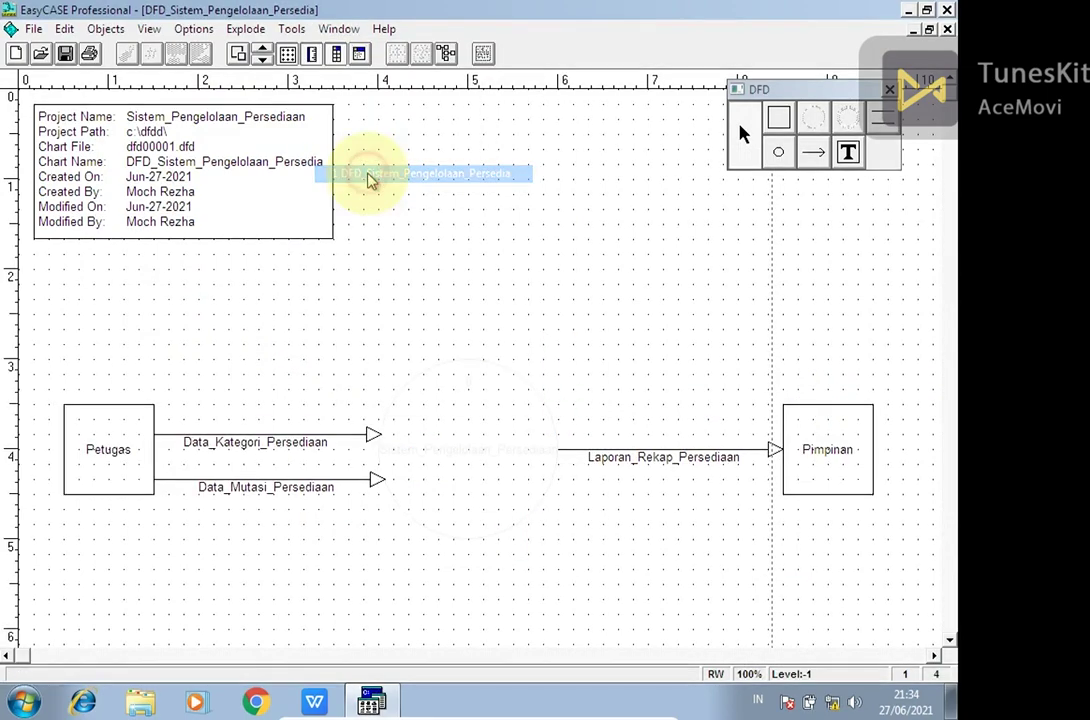
pyautogui.click(445, 414)
pyautogui.click(292, 29)
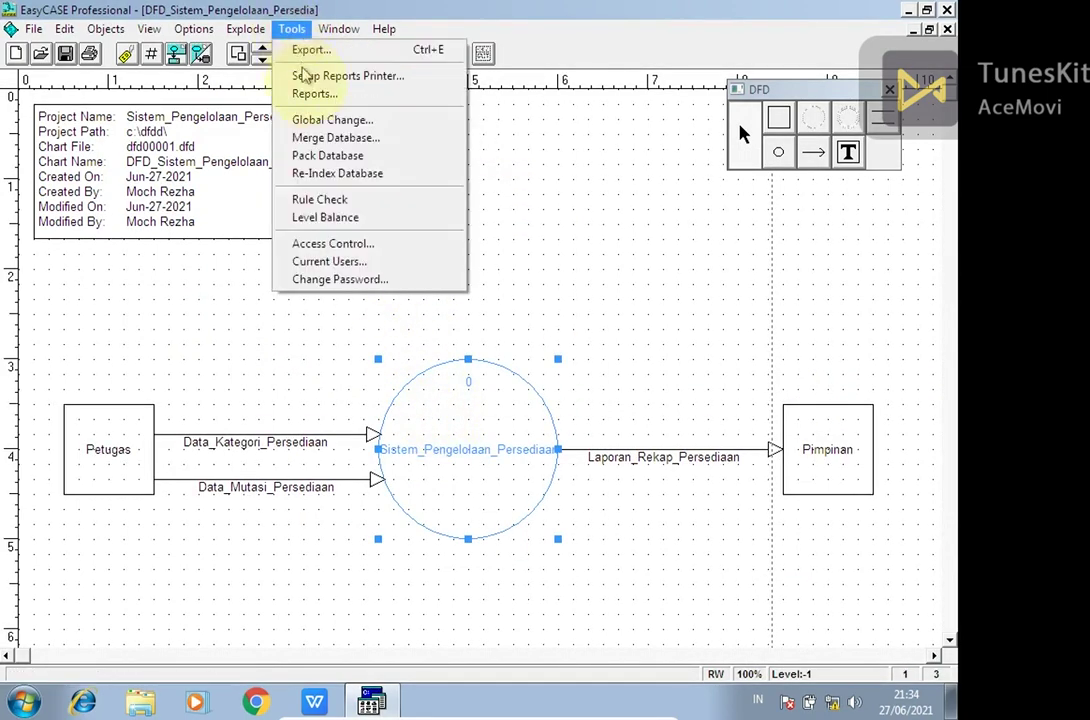
pyautogui.click(320, 199)
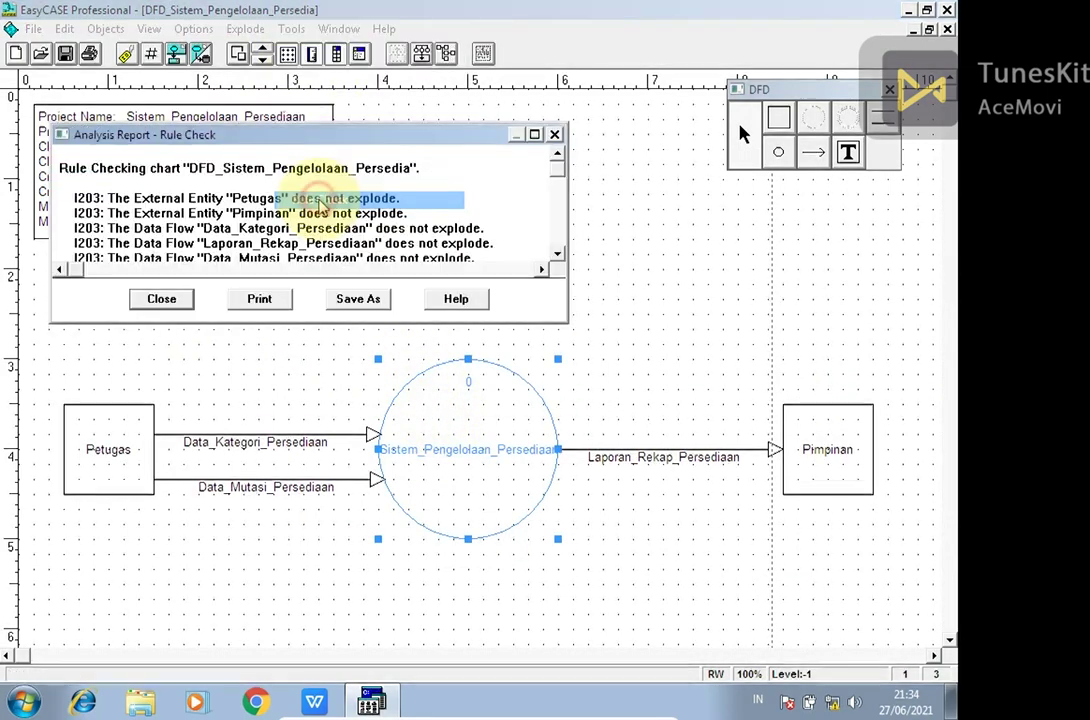
pyautogui.click(556, 254)
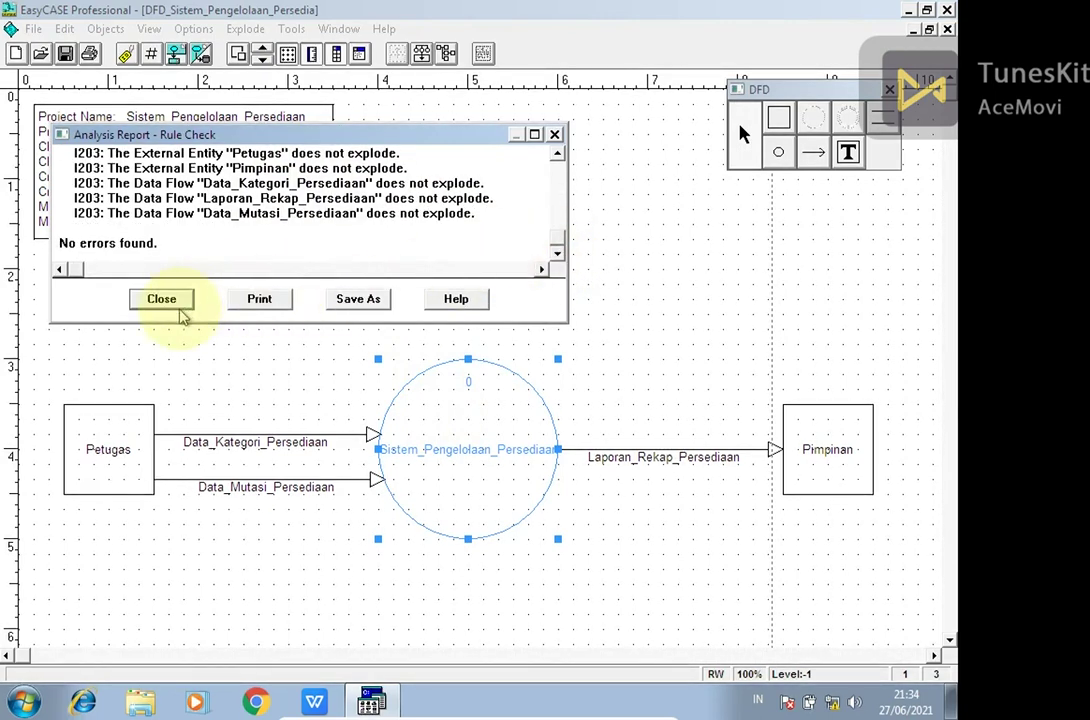
pyautogui.click(178, 305)
# - Run a Level Balance on process 0 of the context chart, read the whole report in a maximized window and close it
pyautogui.click(292, 29)
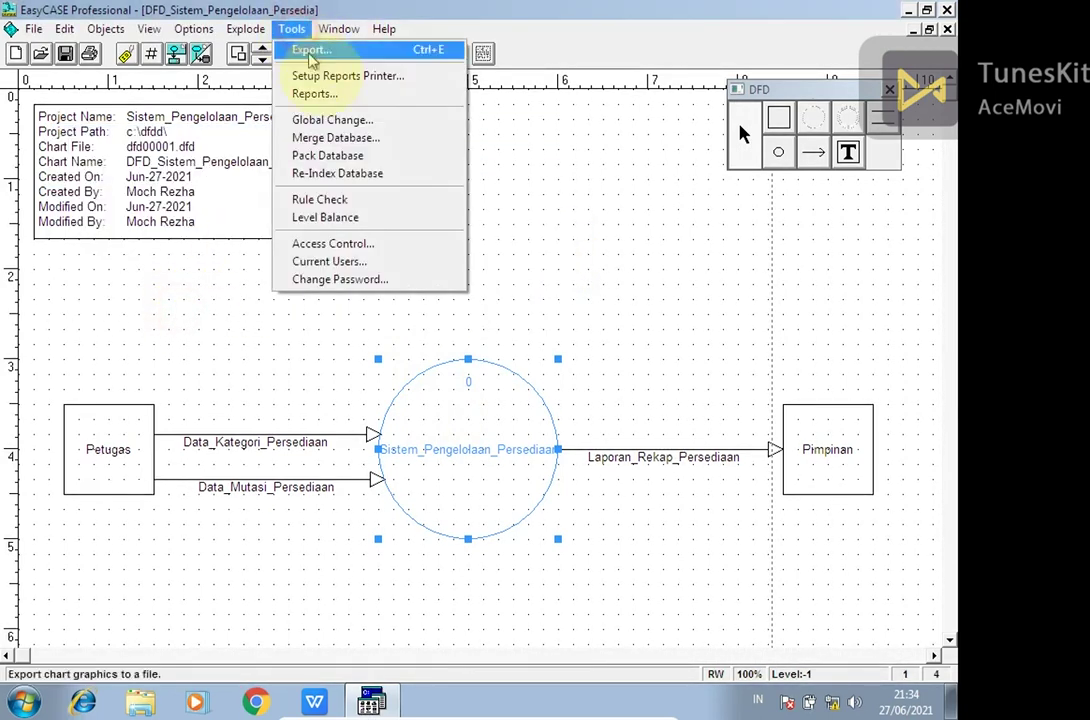
pyautogui.click(330, 217)
pyautogui.click(340, 393)
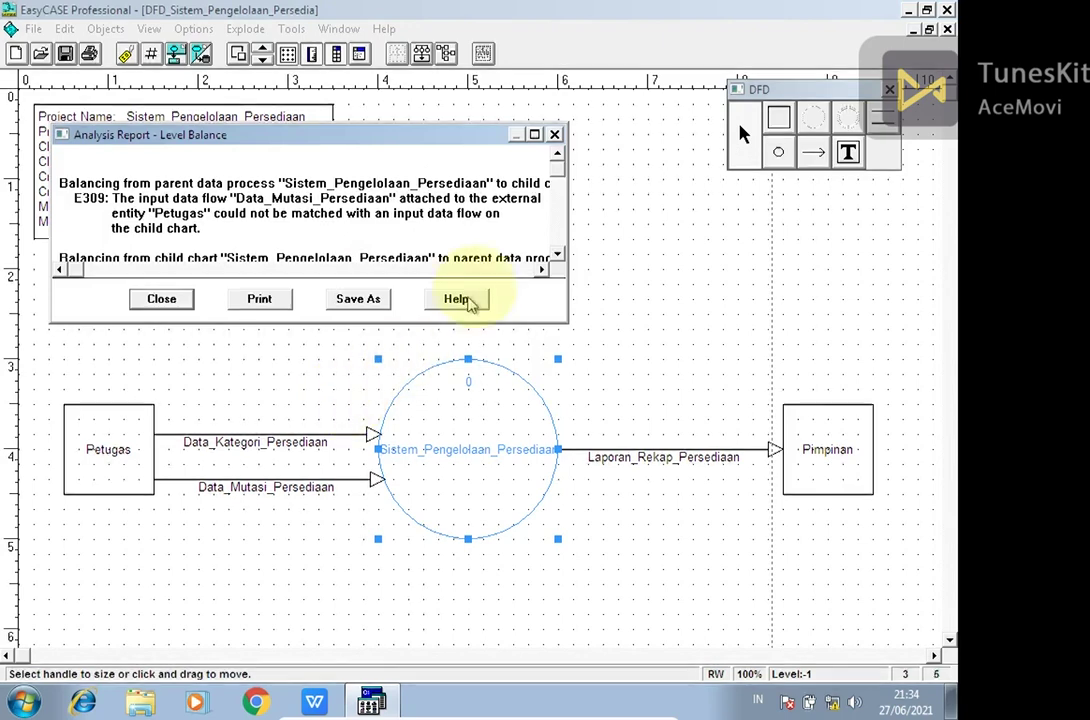
pyautogui.click(557, 262)
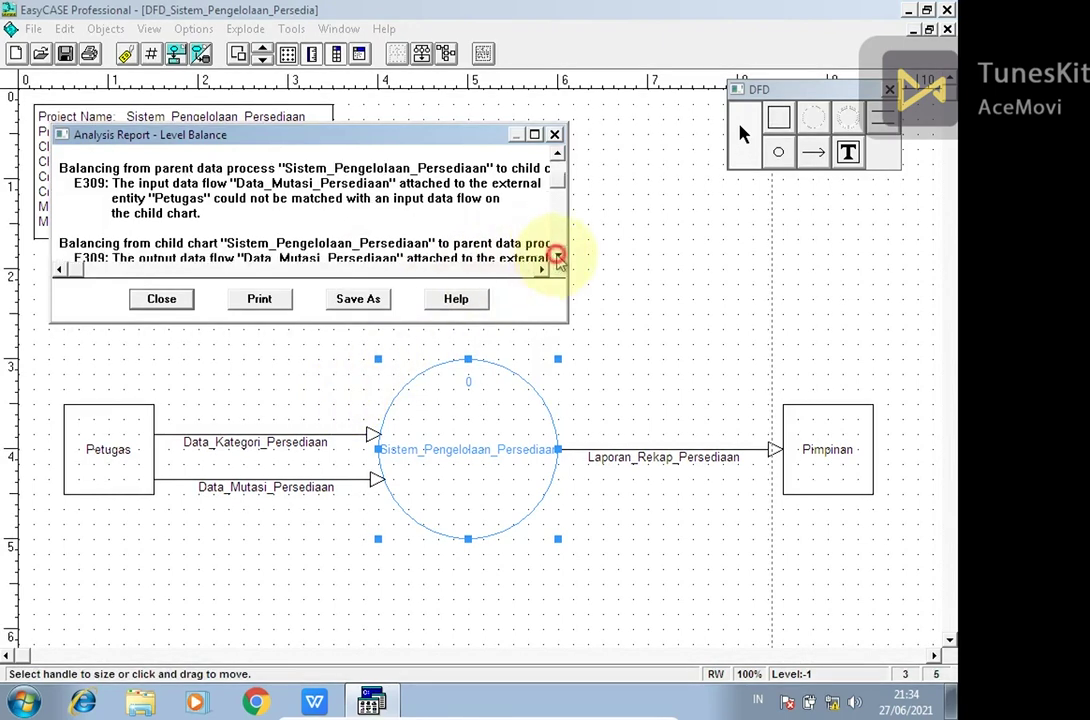
pyautogui.click(557, 262)
pyautogui.click(557, 262)
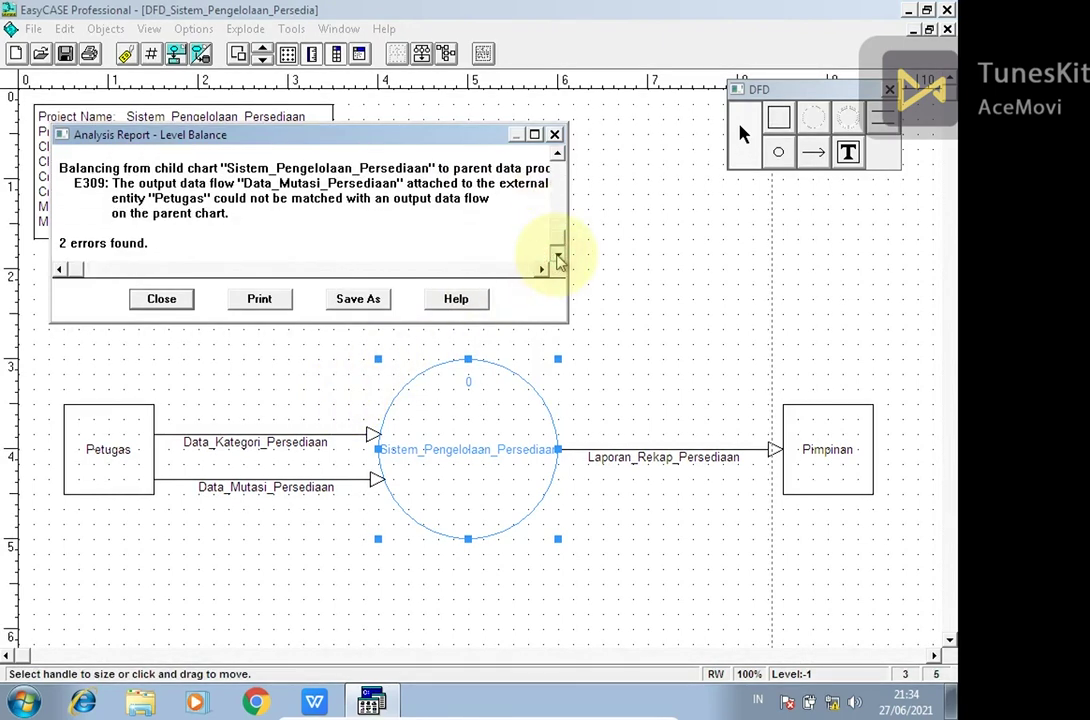
pyautogui.click(557, 157)
pyautogui.click(557, 157)
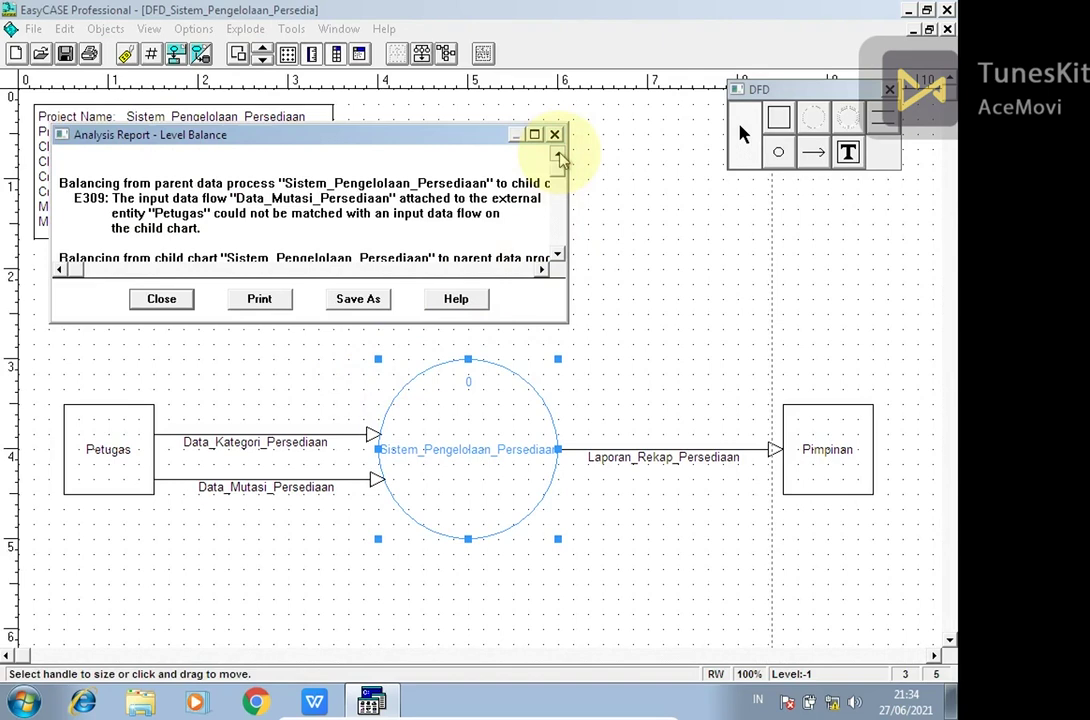
pyautogui.click(557, 260)
pyautogui.click(557, 260)
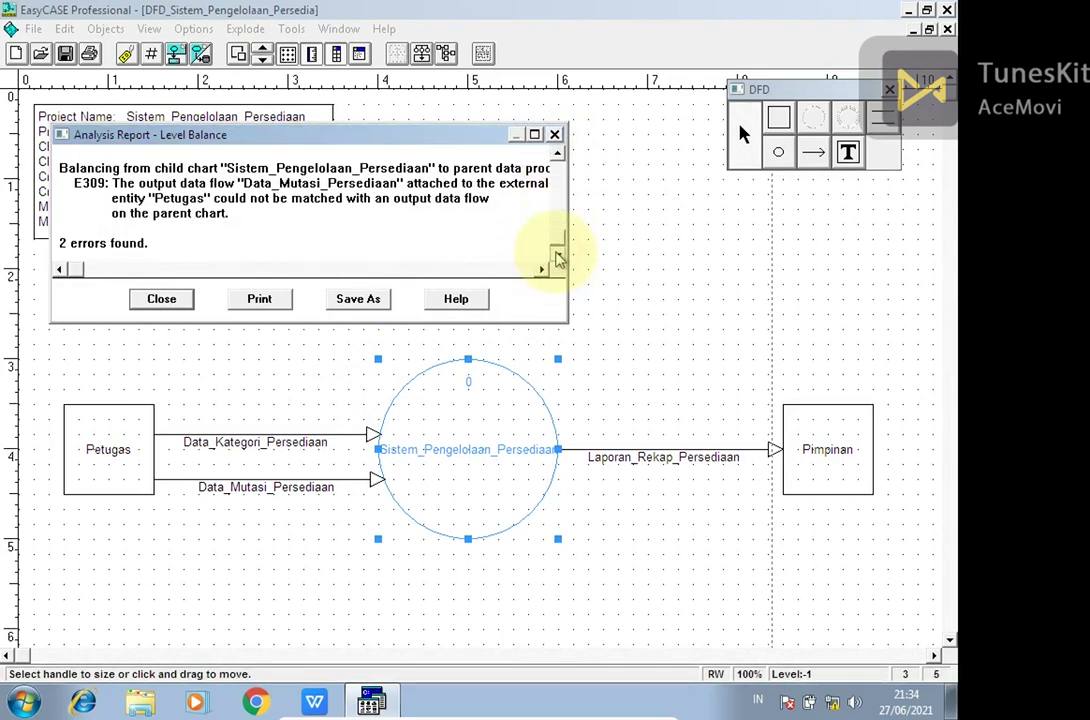
pyautogui.click(535, 135)
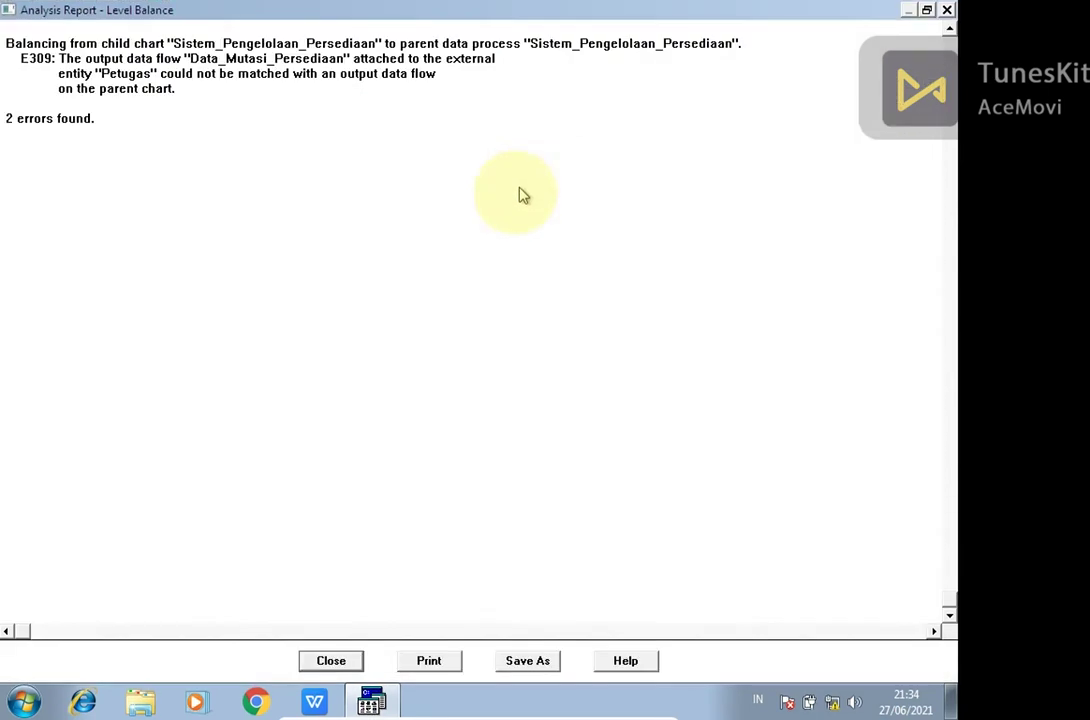
pyautogui.click(948, 28)
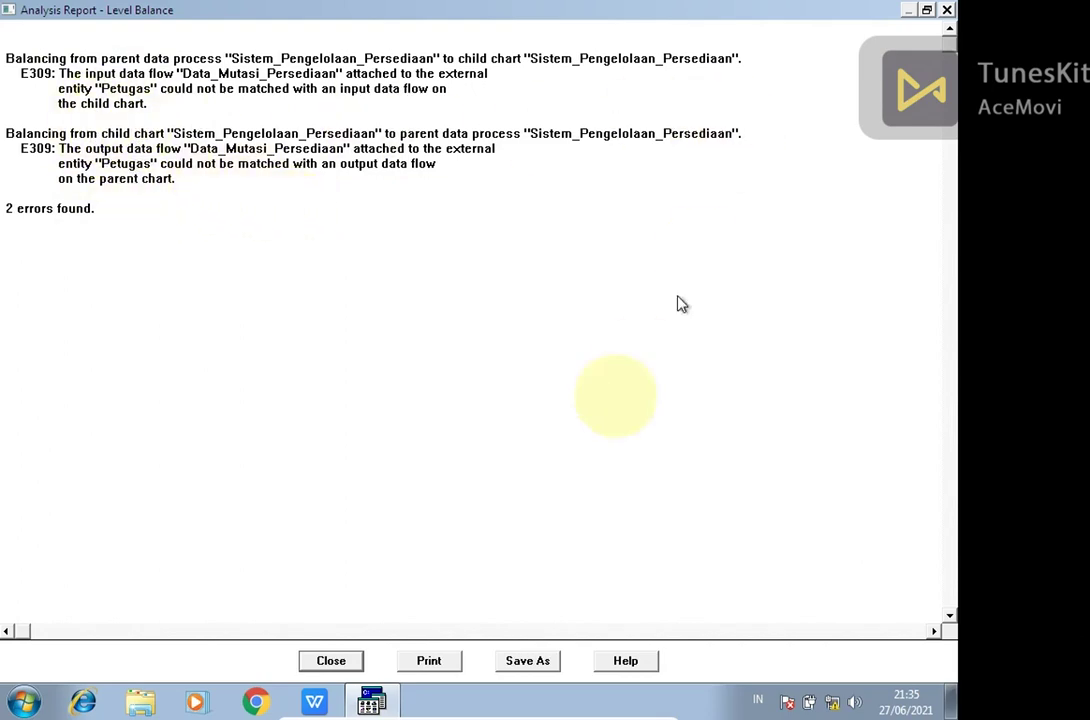
pyautogui.click(352, 661)
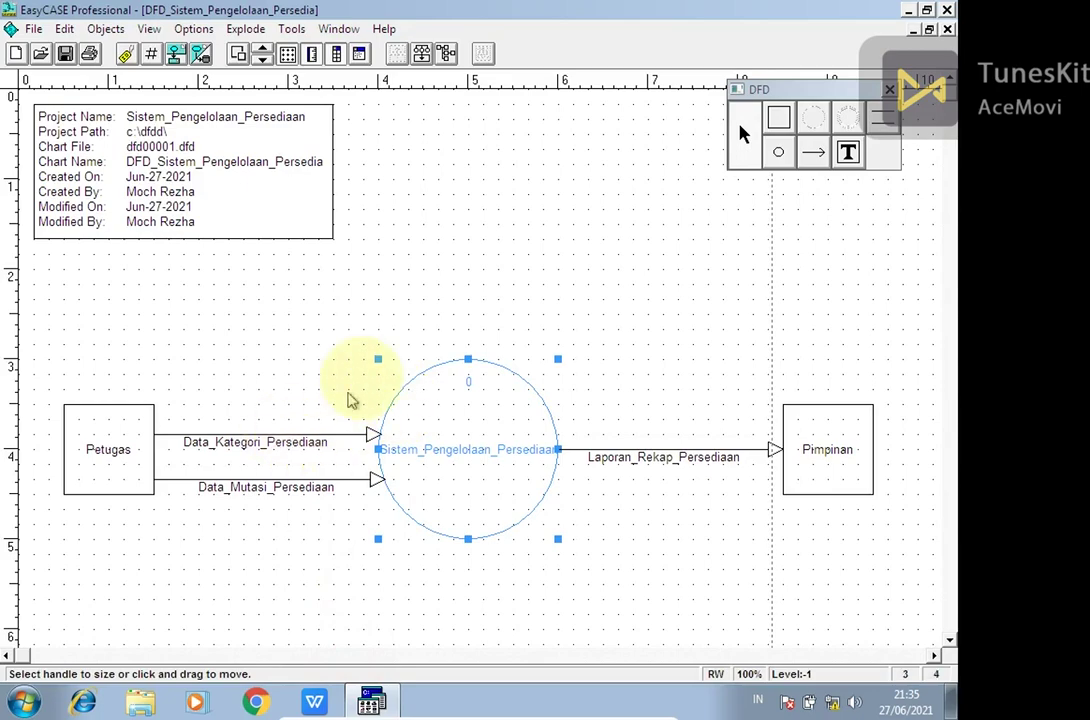
# - Compare the direction of the Petugas data flows on the level 0 chart with those on the context chart
pyautogui.click(338, 28)
pyautogui.click(378, 191)
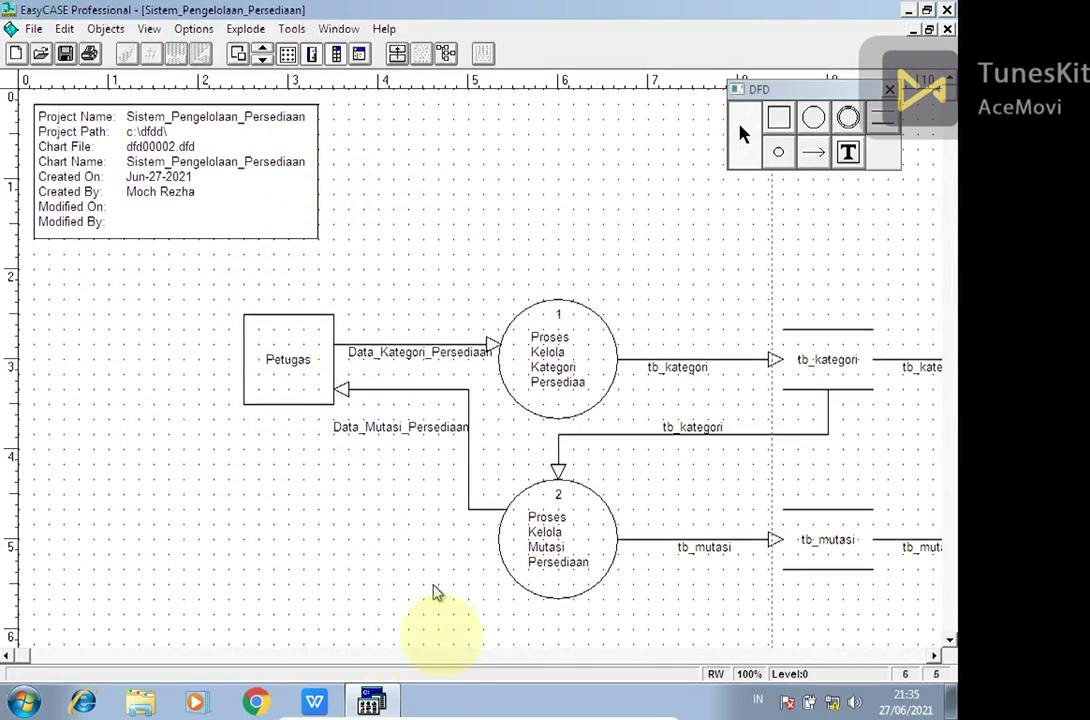
pyautogui.click(936, 657)
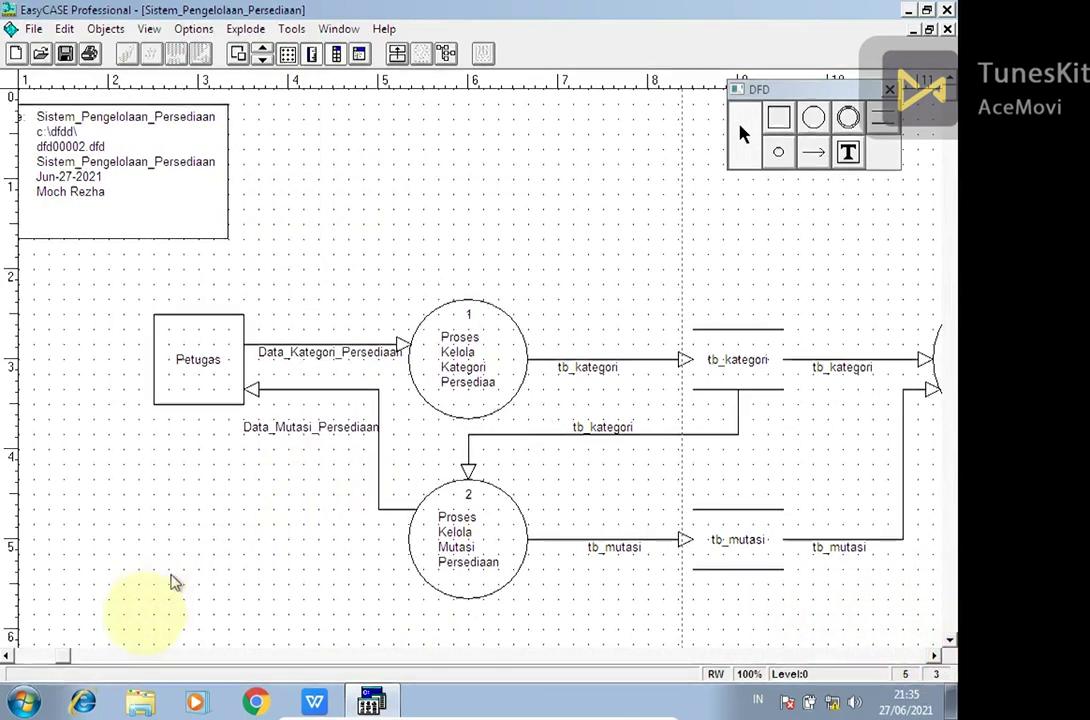
pyautogui.click(6, 657)
pyautogui.click(338, 28)
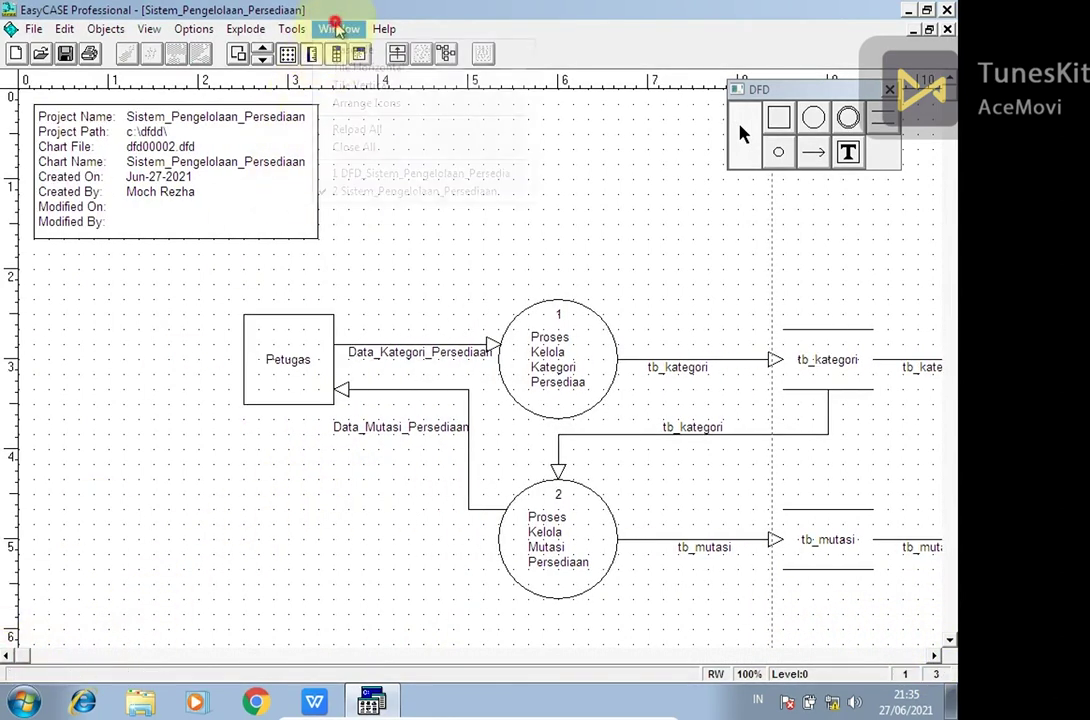
pyautogui.click(362, 176)
pyautogui.press('Delete')
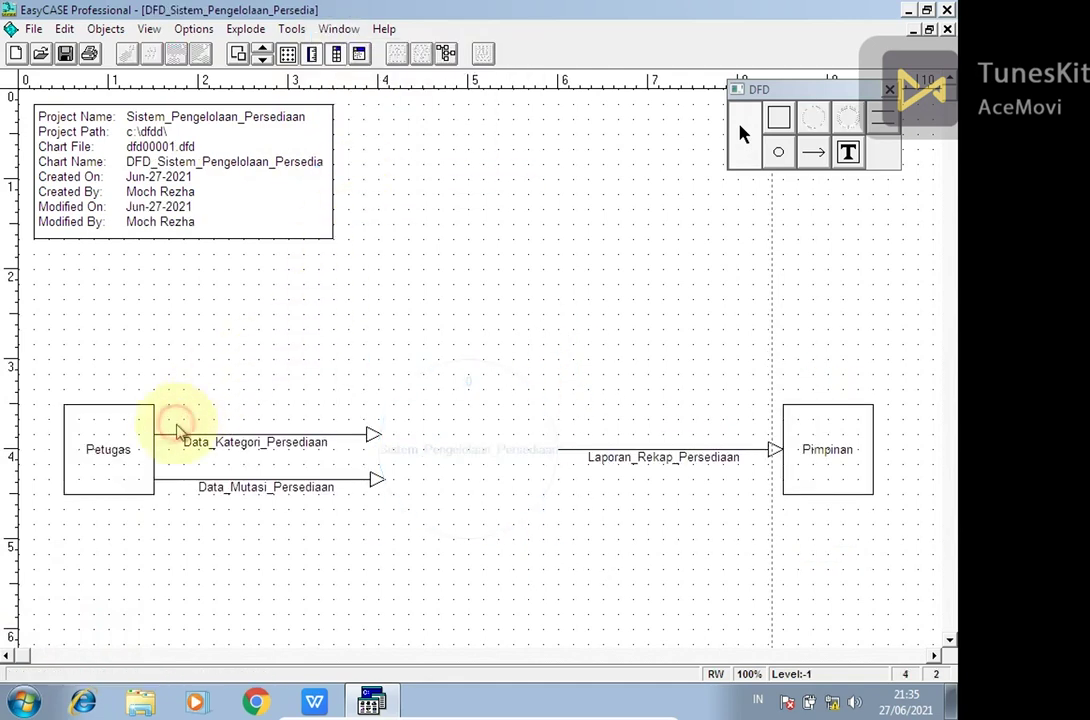
pyautogui.hotkey('ctrl', 'z')
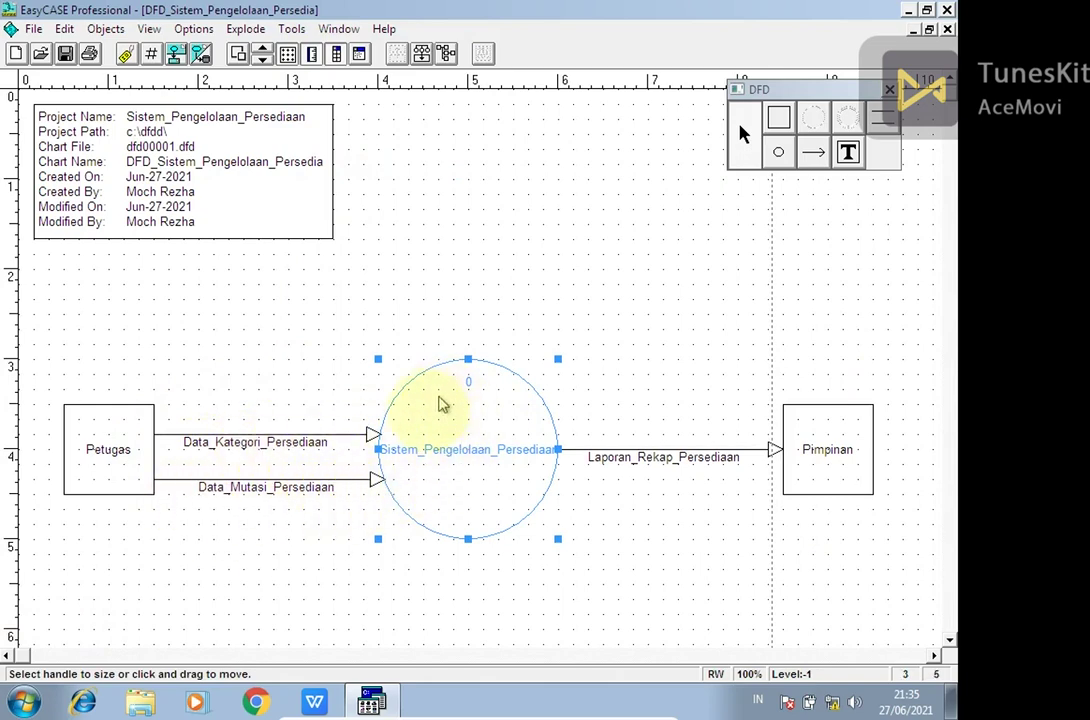
# - On the level 0 chart, reverse the Data_Mutasi_Persediaan flow through its line properties so that its arrowhead points to process 2
pyautogui.click(340, 29)
pyautogui.click(387, 190)
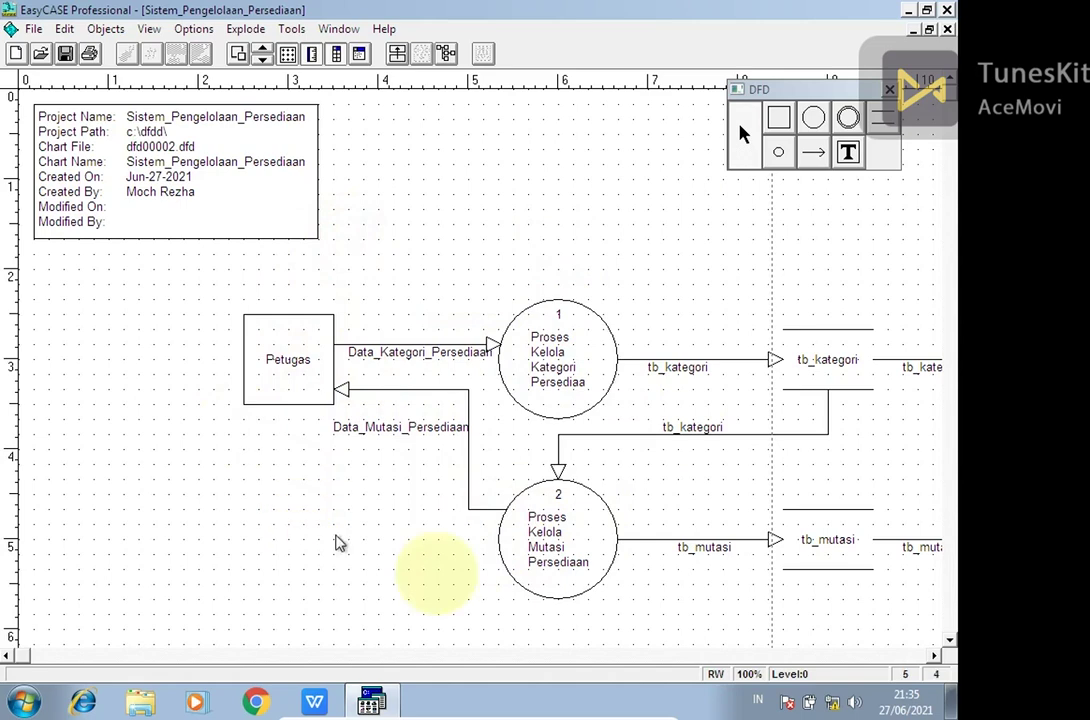
pyautogui.click(361, 390)
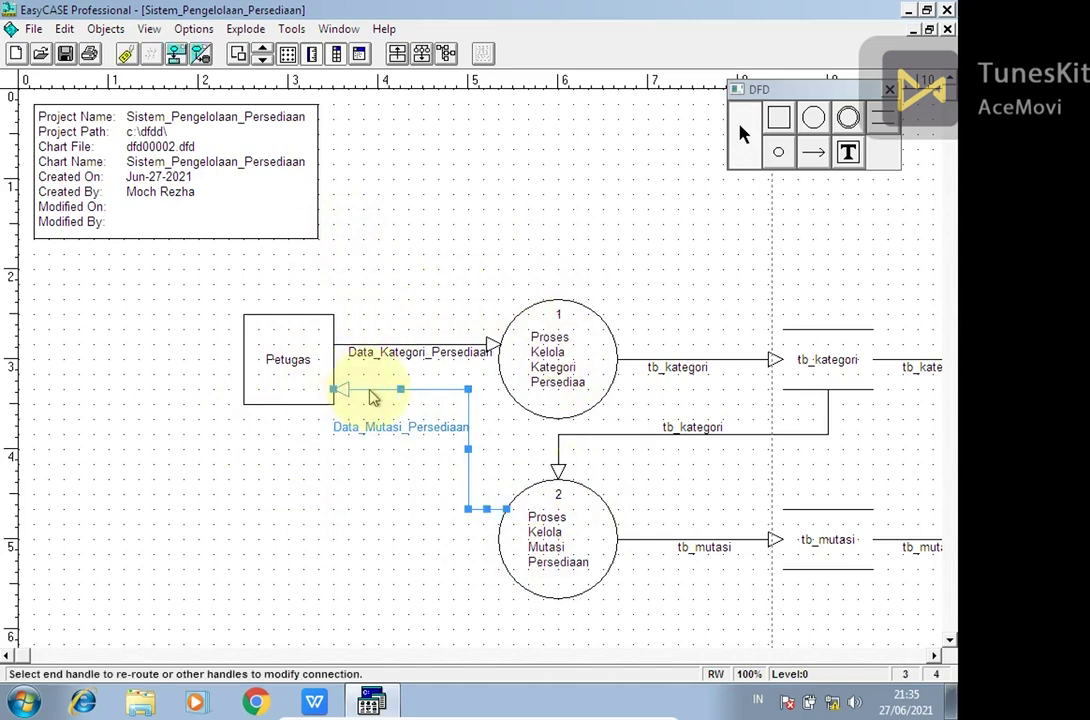
pyautogui.rightClick(368, 393)
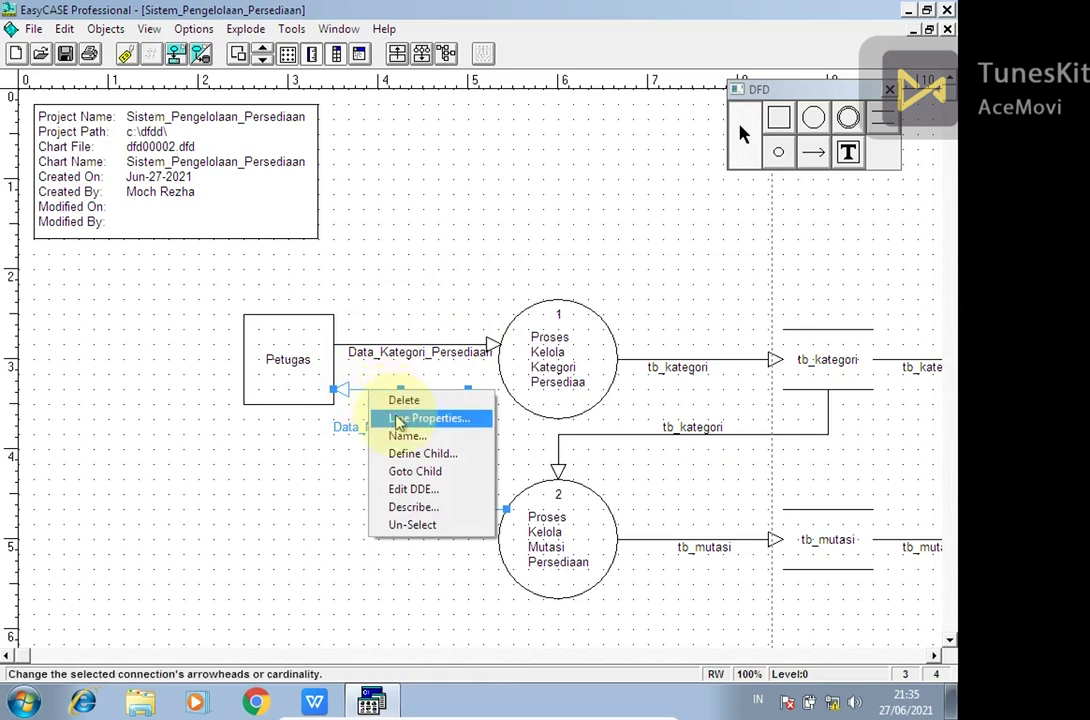
pyautogui.click(400, 418)
pyautogui.click(497, 389)
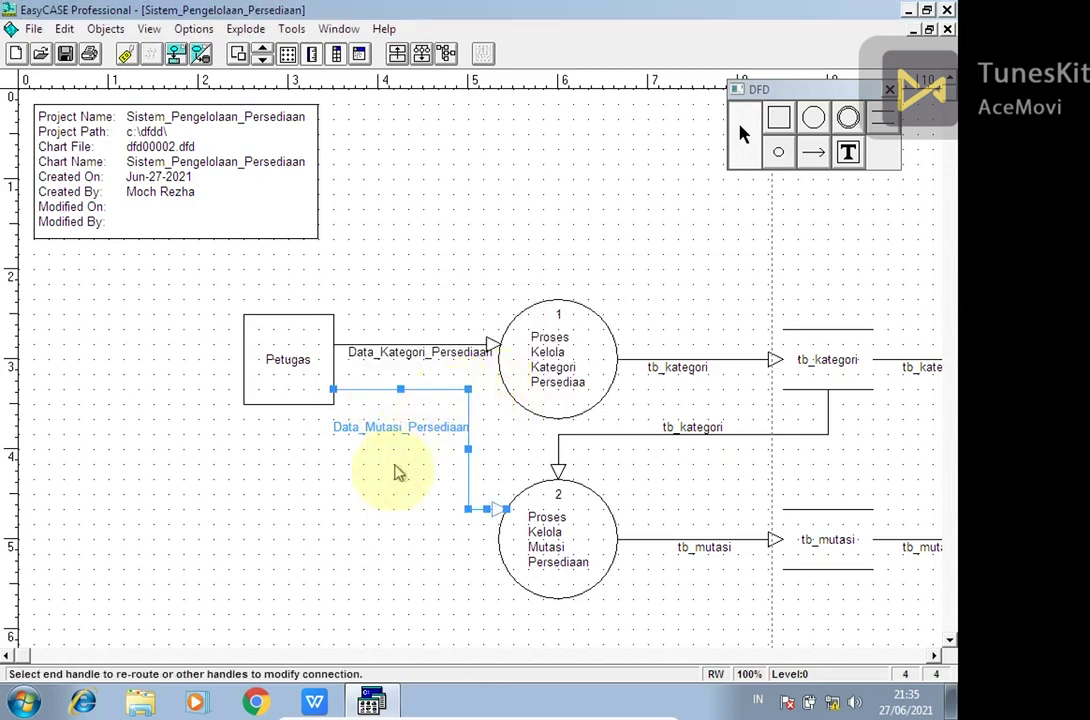
pyautogui.click(380, 515)
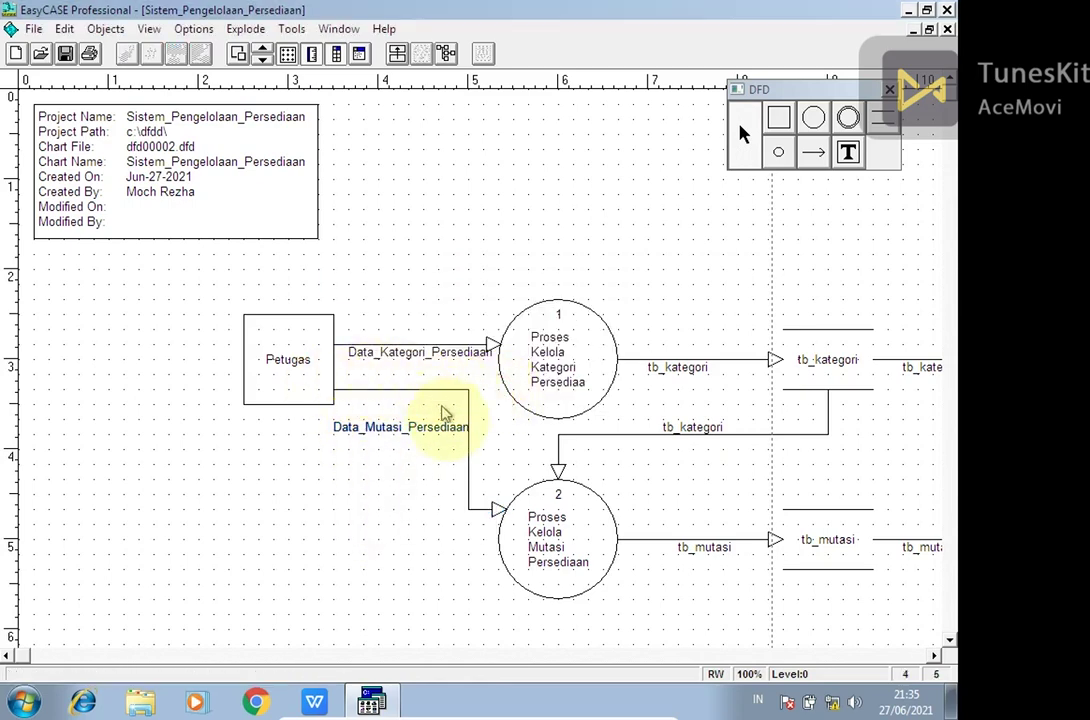
# - Go back to the context chart, rerun the Rule Check with process 0 selected and close the report
pyautogui.click(338, 29)
pyautogui.click(432, 174)
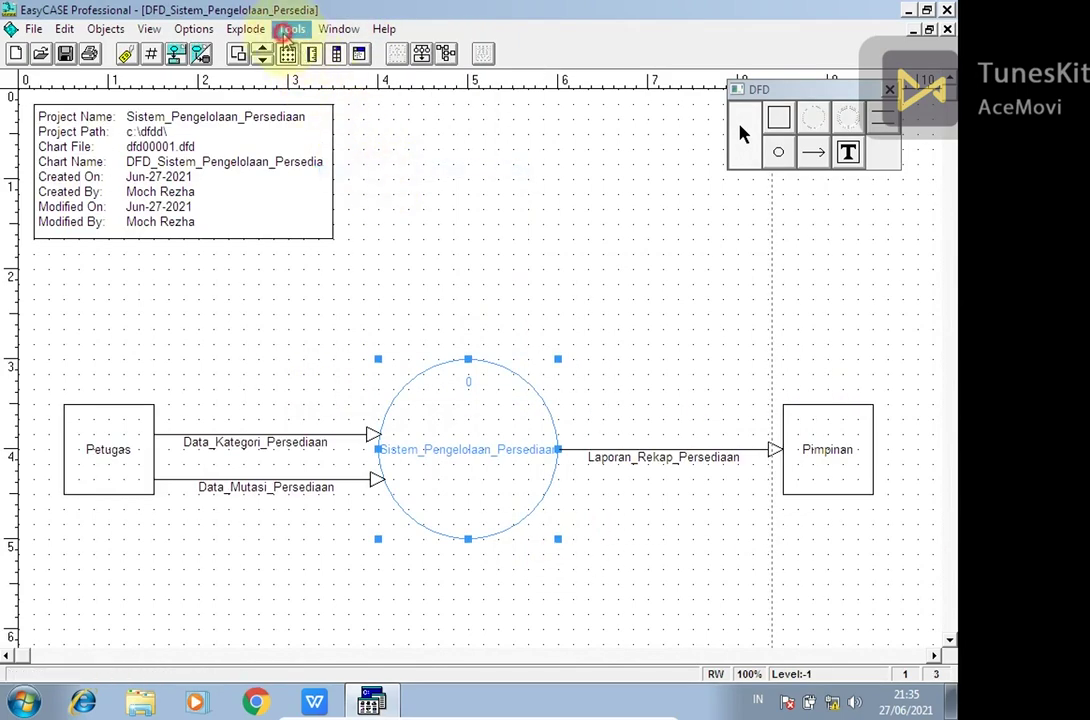
pyautogui.click(291, 29)
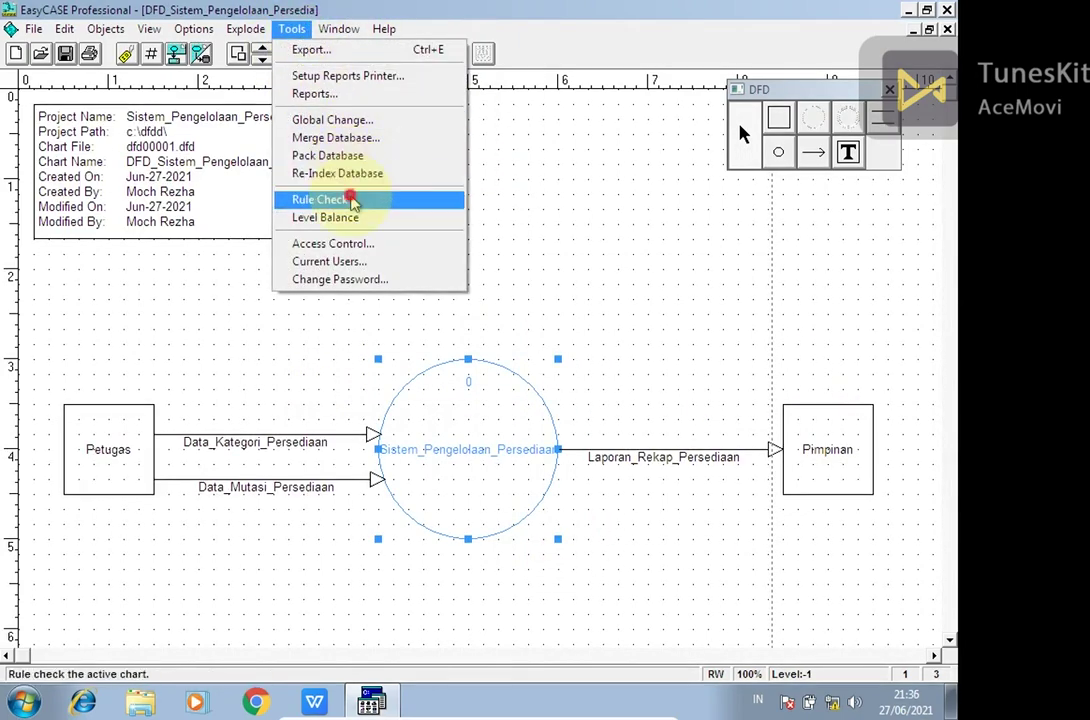
pyautogui.click(350, 201)
pyautogui.click(342, 661)
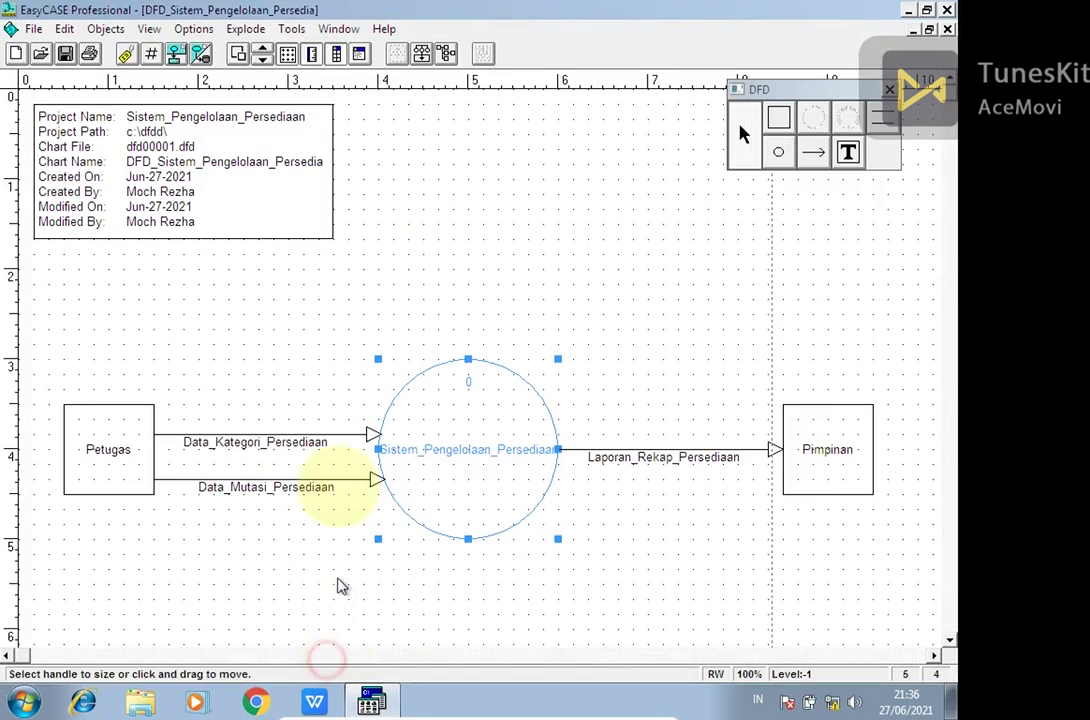
# - Rerun the Level Balance on process 0 of the context chart, read the report and close it
pyautogui.click(291, 29)
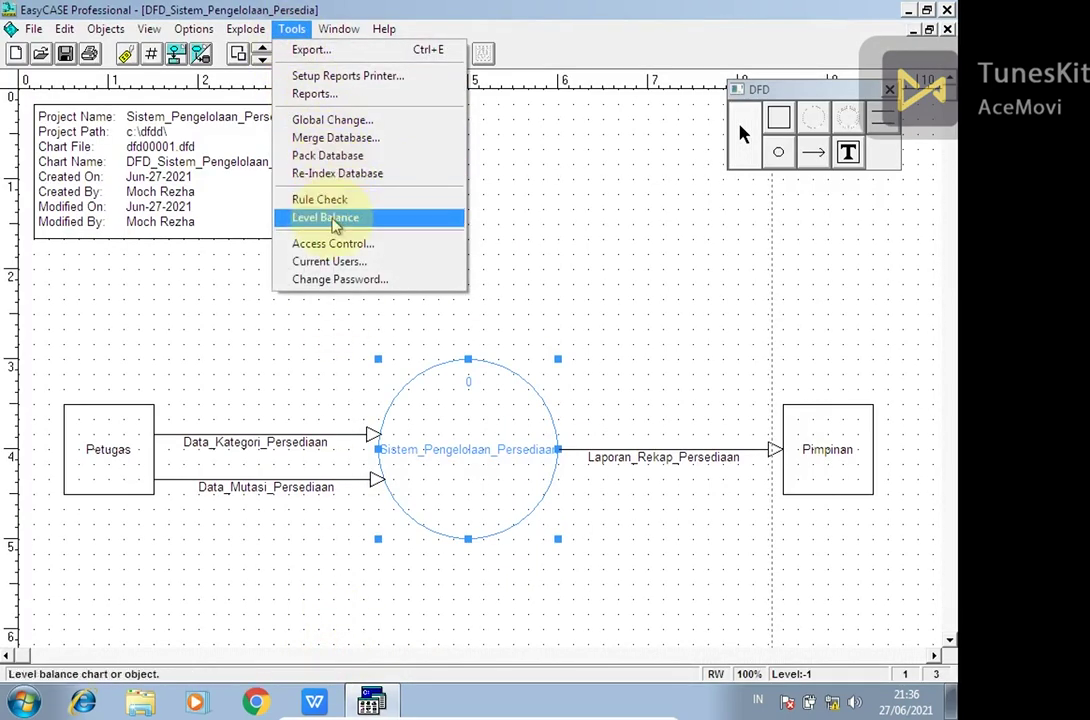
pyautogui.click(328, 218)
pyautogui.click(360, 393)
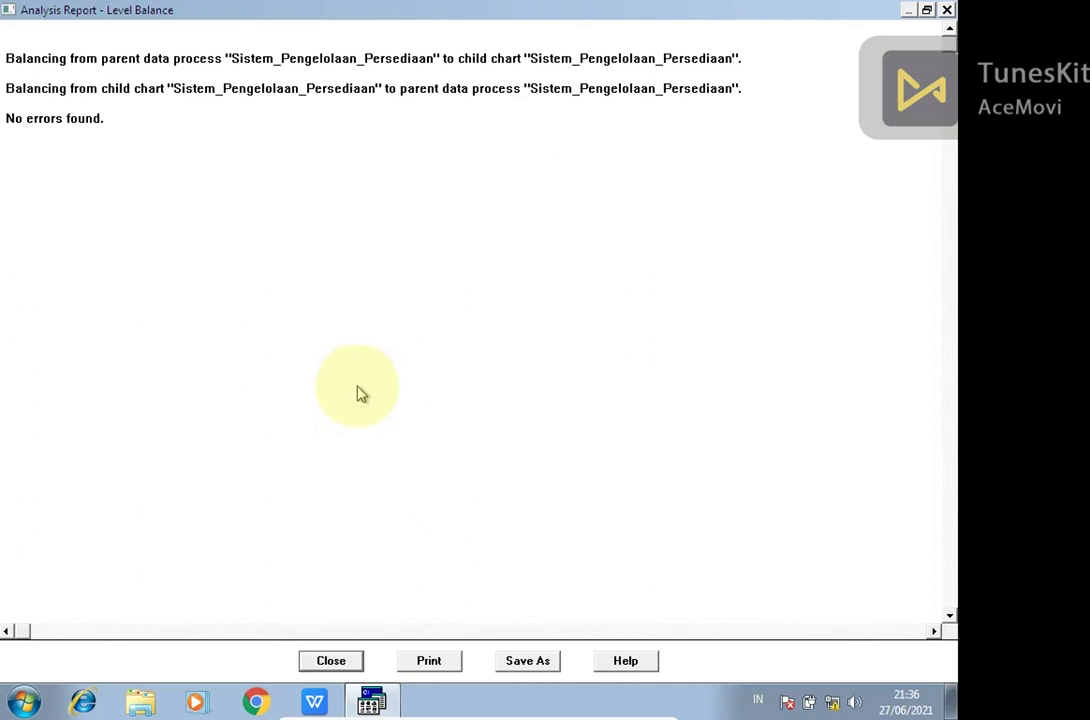
pyautogui.click(347, 660)
# - Reselect process 0 on the context chart, and bring the level 0 chart Sistem_Pengelolaan_Persediaan back into view
pyautogui.click(428, 245)
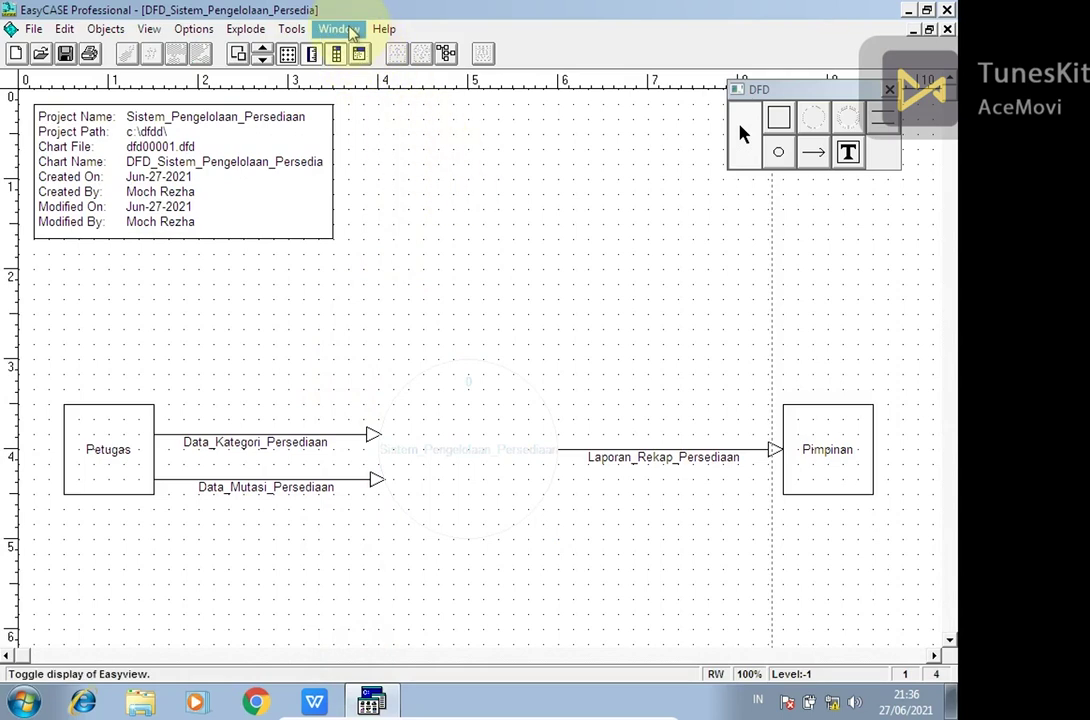
pyautogui.click(479, 421)
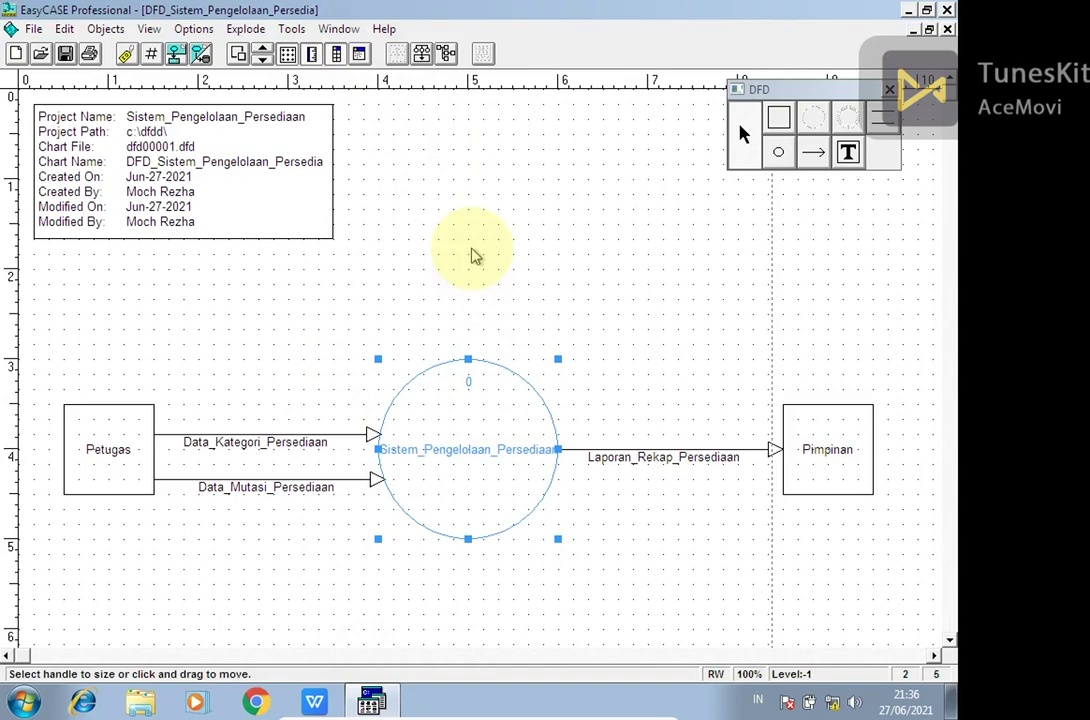
pyautogui.click(339, 29)
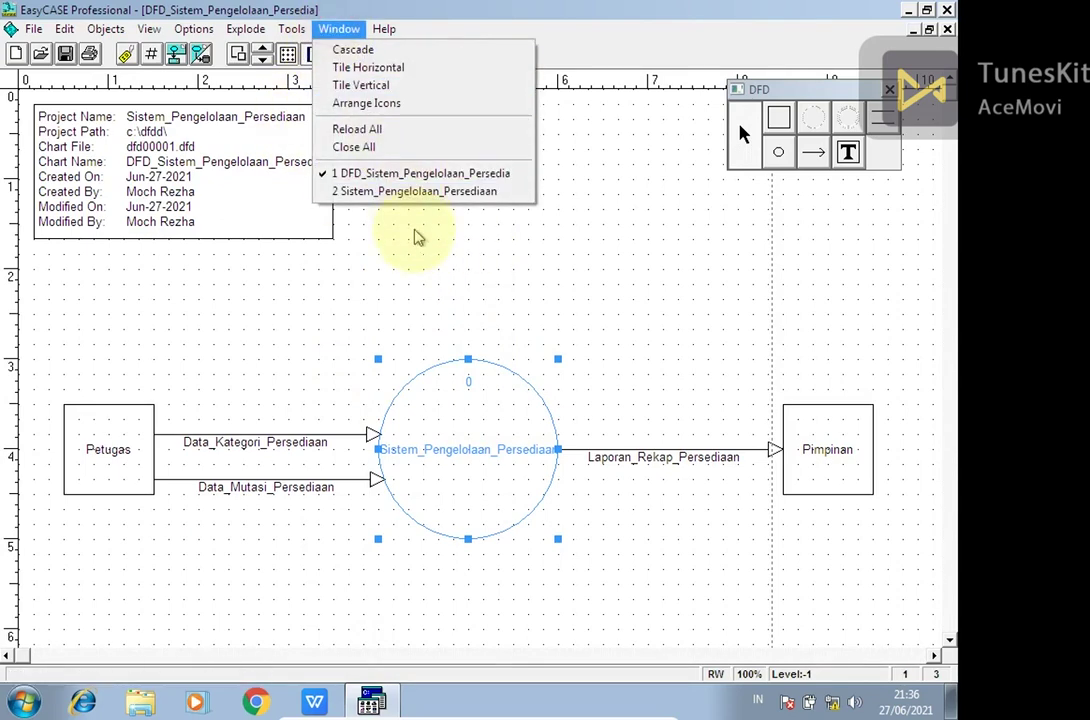
pyautogui.click(367, 192)
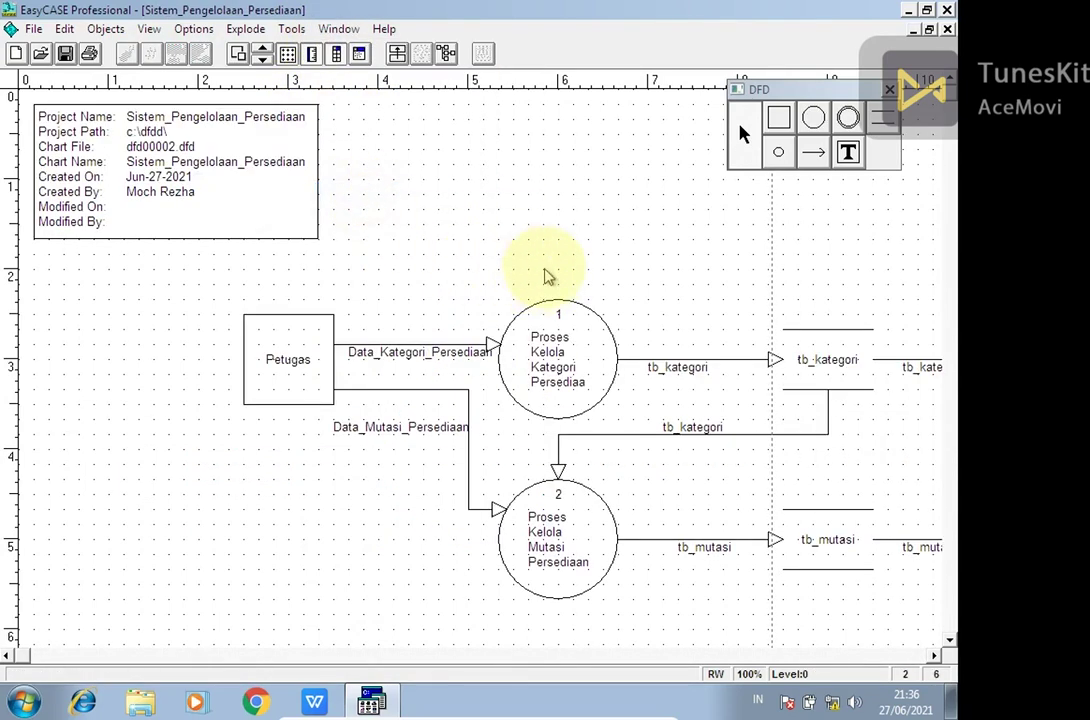
# - Examine the full level 0 chart from Petugas through processes 1, 2 and 3 to Pimpinan, ending at 90% zoom
pyautogui.click(934, 656)
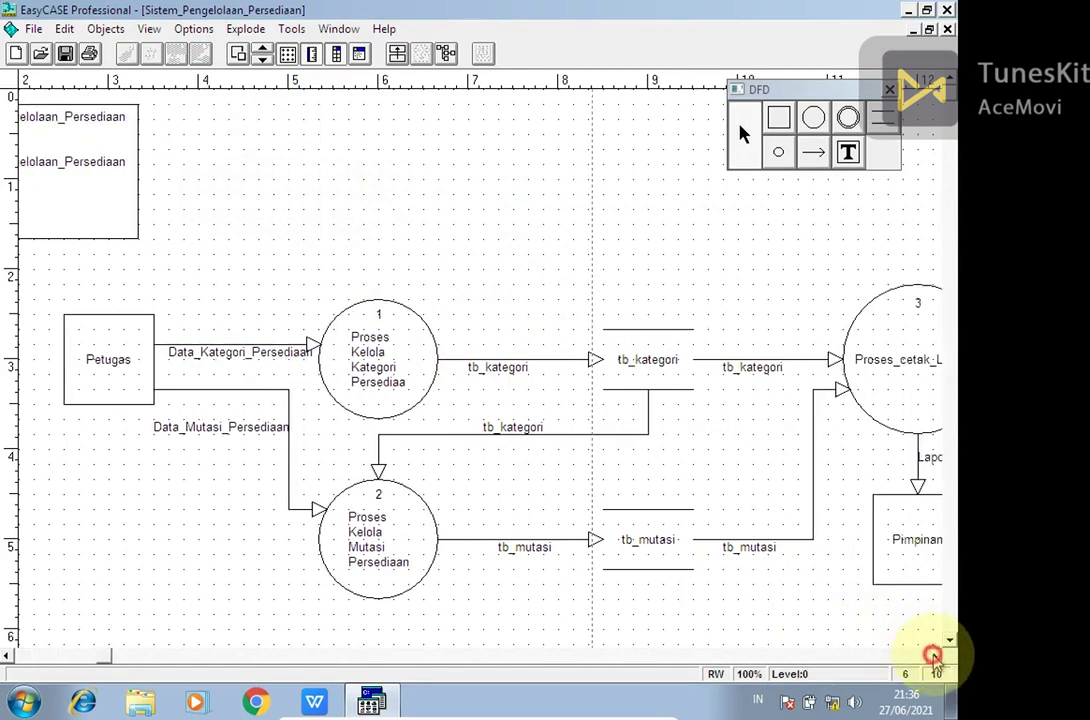
pyautogui.click(934, 656)
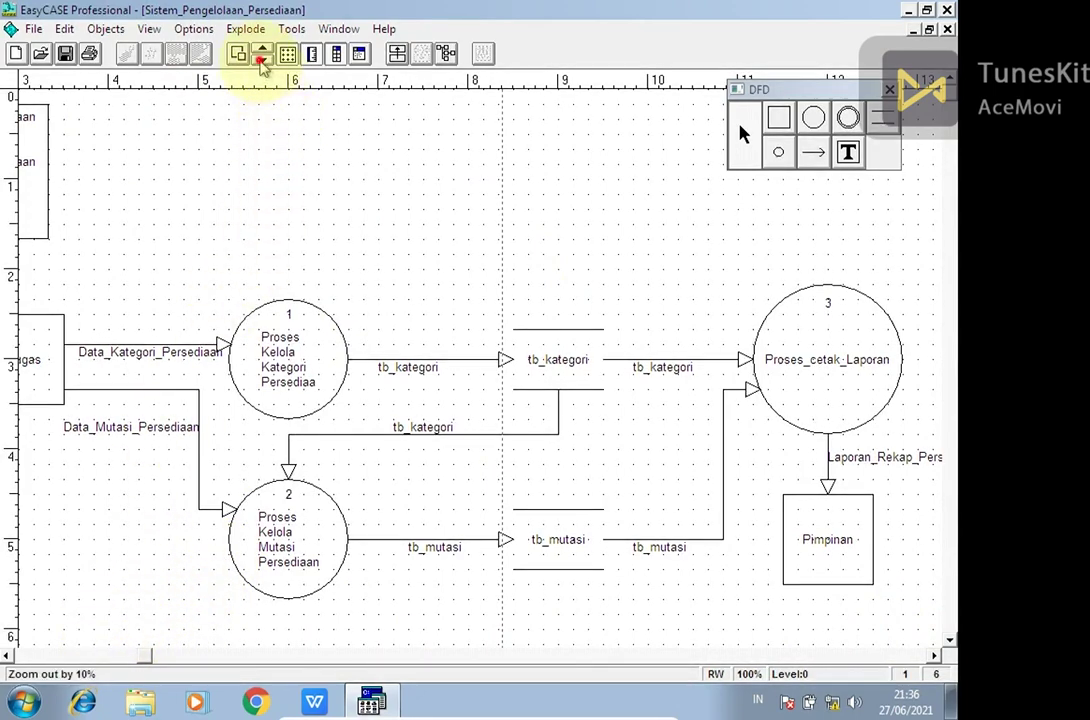
pyautogui.click(262, 60)
pyautogui.click(262, 60)
pyautogui.click(262, 60)
pyautogui.click(262, 60)
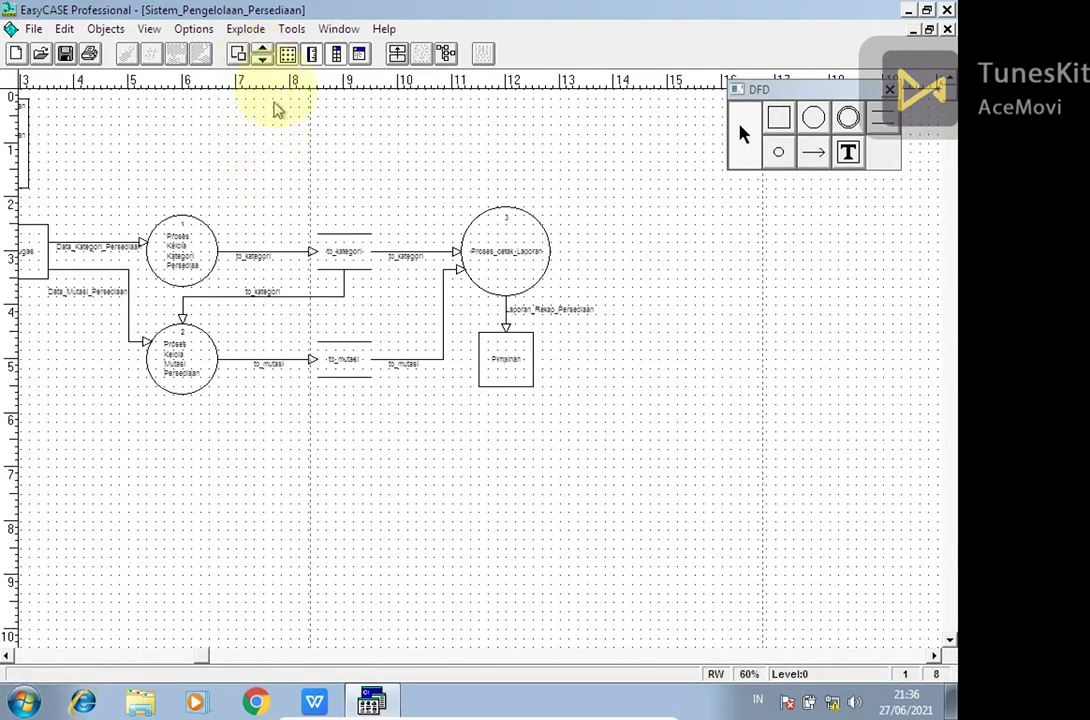
pyautogui.click(237, 53)
pyautogui.click(237, 53)
pyautogui.click(237, 53)
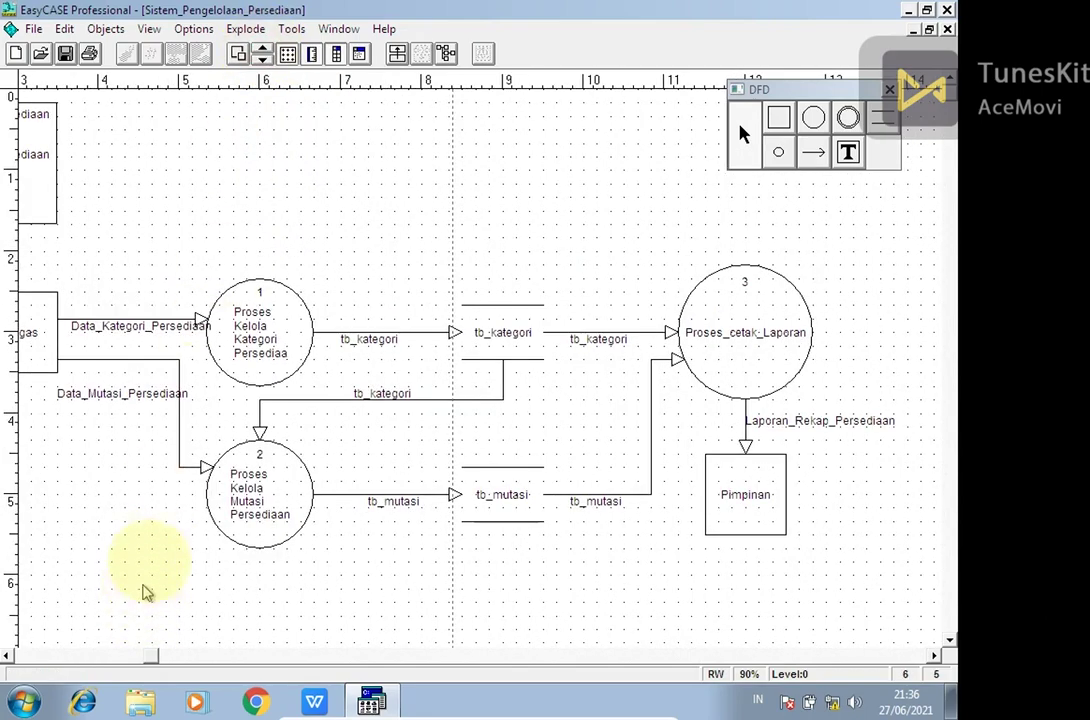
pyautogui.click(54, 654)
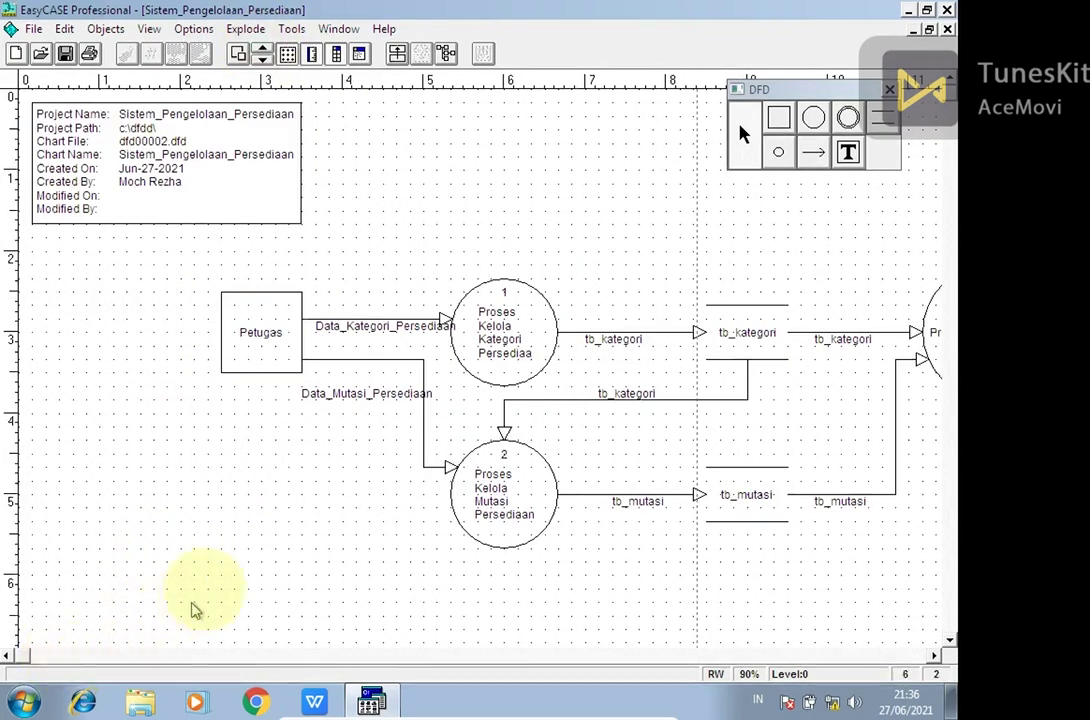
# - Close the DFD symbol palette and the level 0 chart, and exit the program, saving the changes to the context chart DFD_Sistem_Pengelolaan_Persedia
pyautogui.click(889, 89)
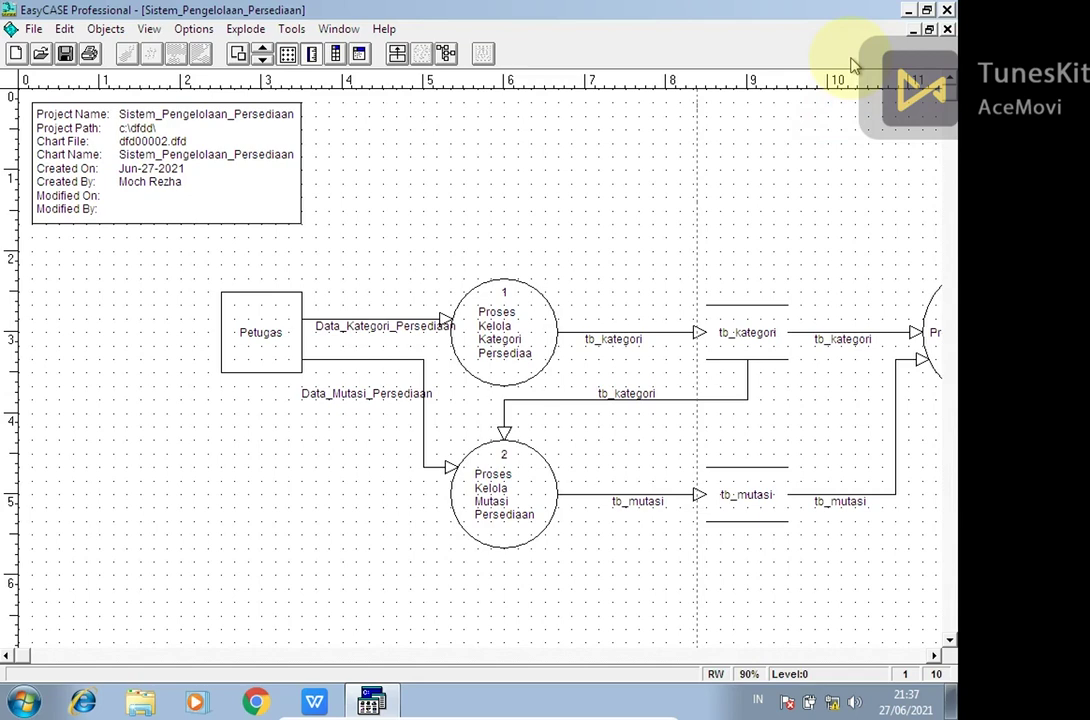
pyautogui.click(946, 29)
pyautogui.click(946, 10)
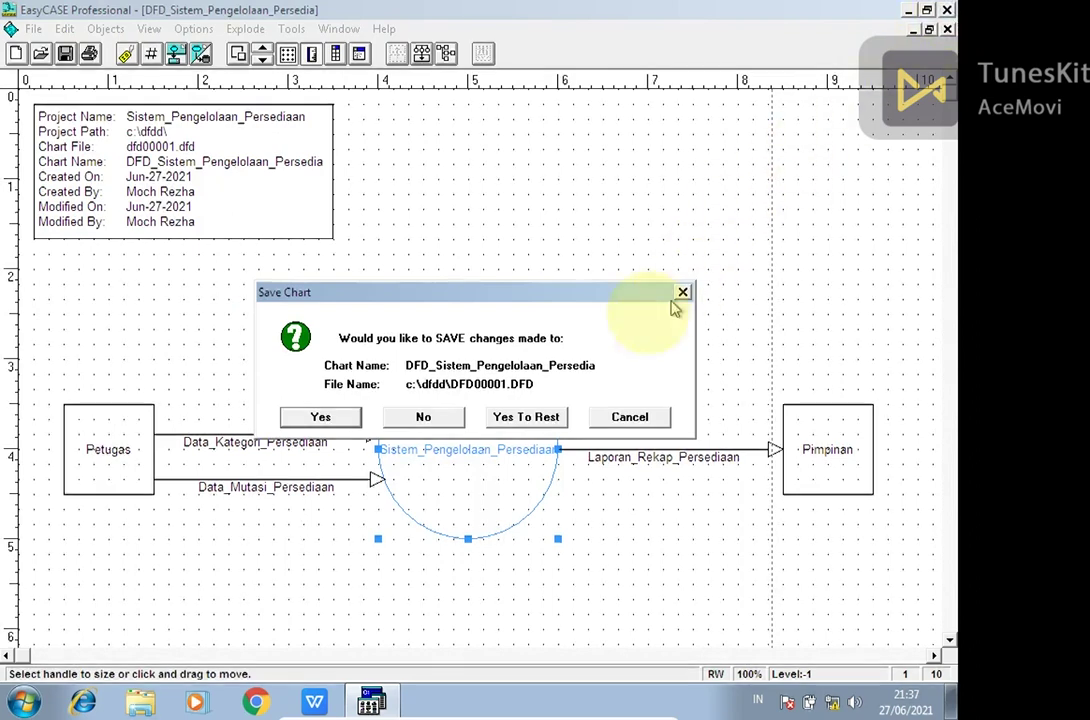
pyautogui.click(320, 418)
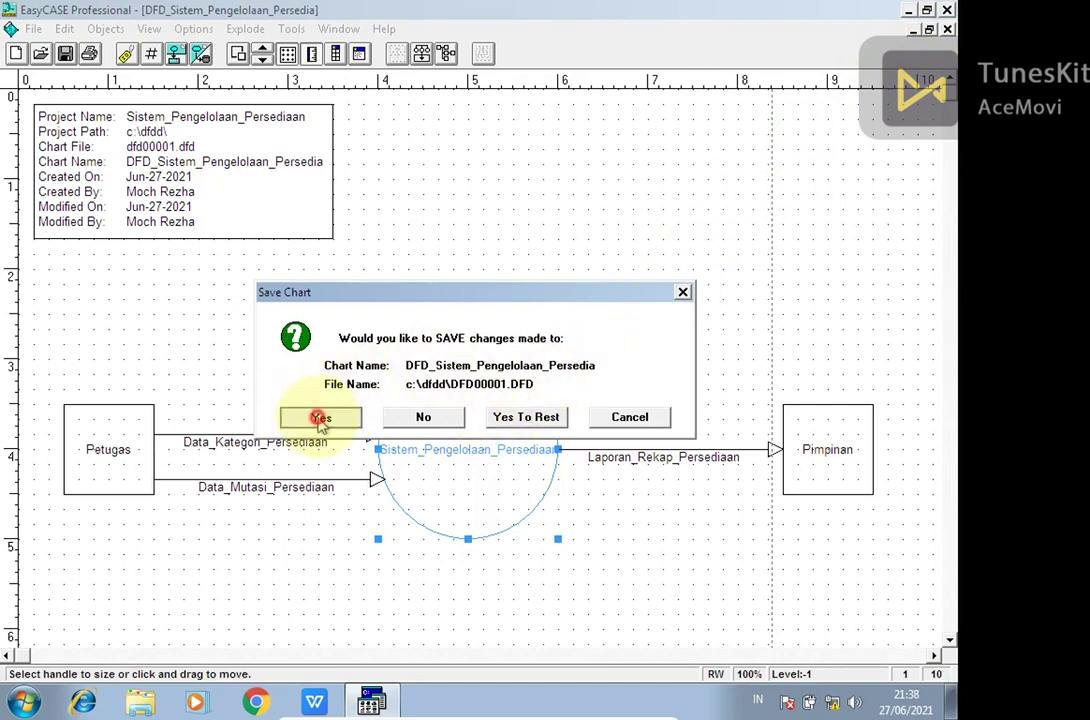
# - Shut down Windows
pyautogui.click(22, 701)
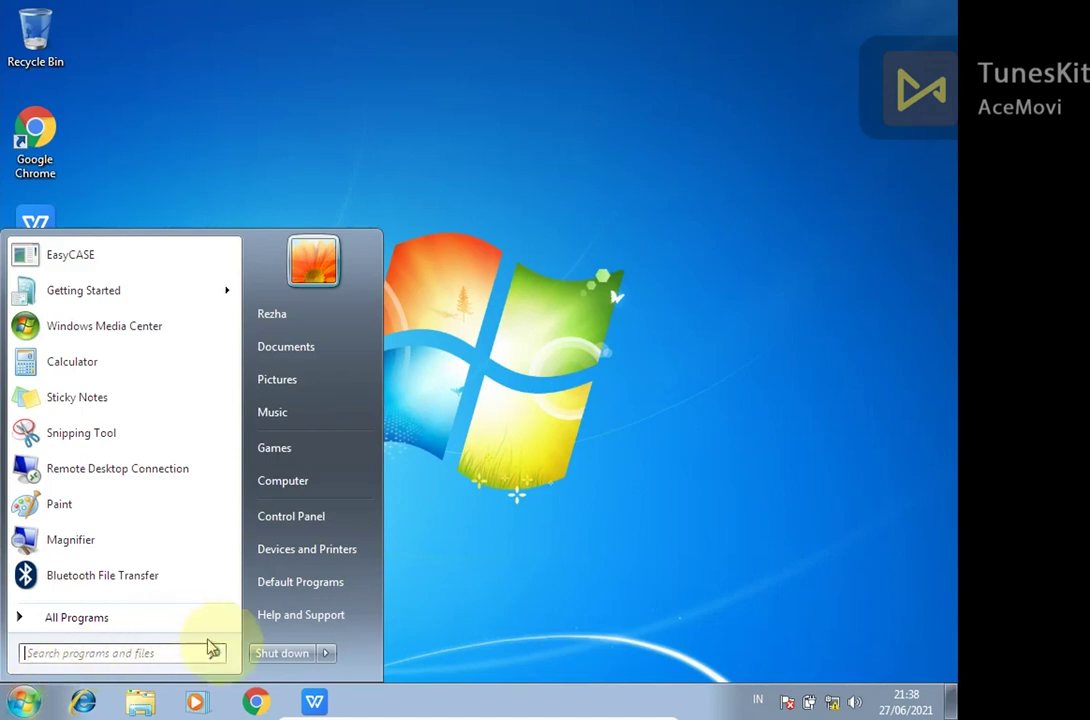
pyautogui.click(265, 655)
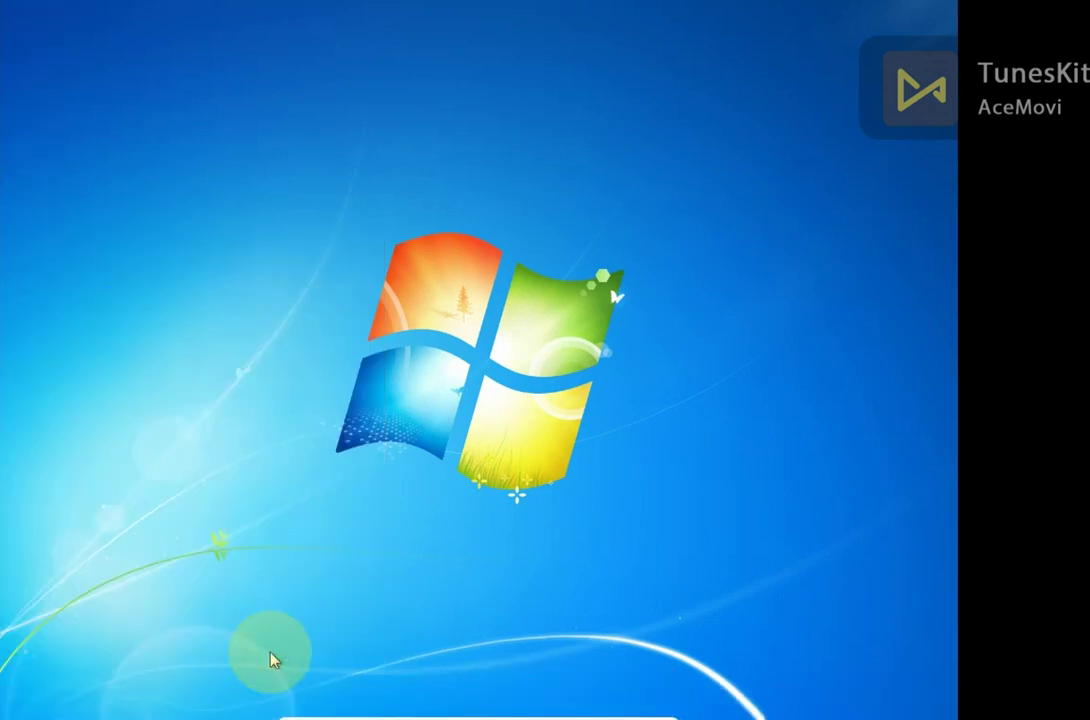